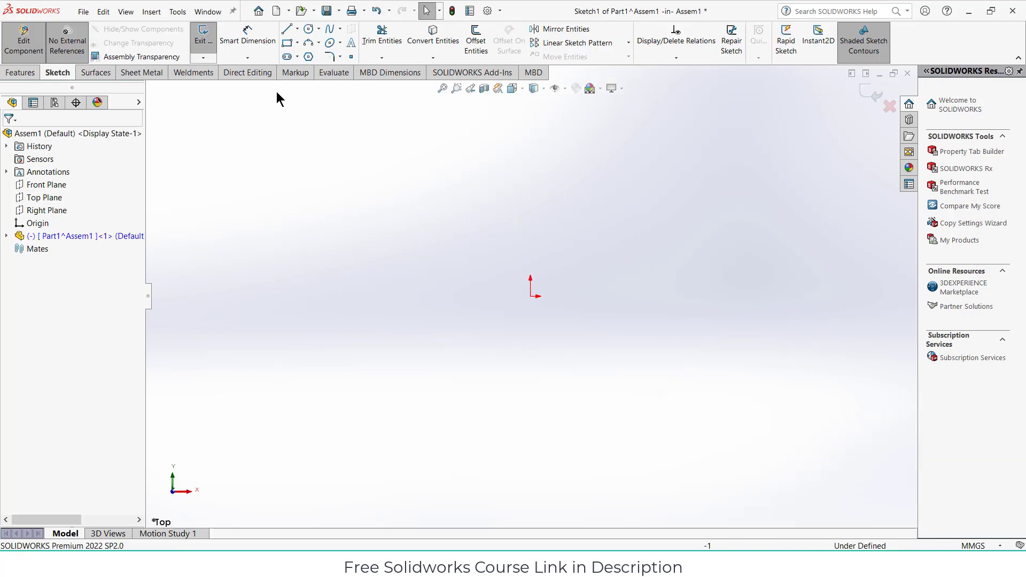
- Sketch a center rectangle about 208 mm wide, with its center at the origin
{"action": "left_click", "coordinate": [297, 43]}
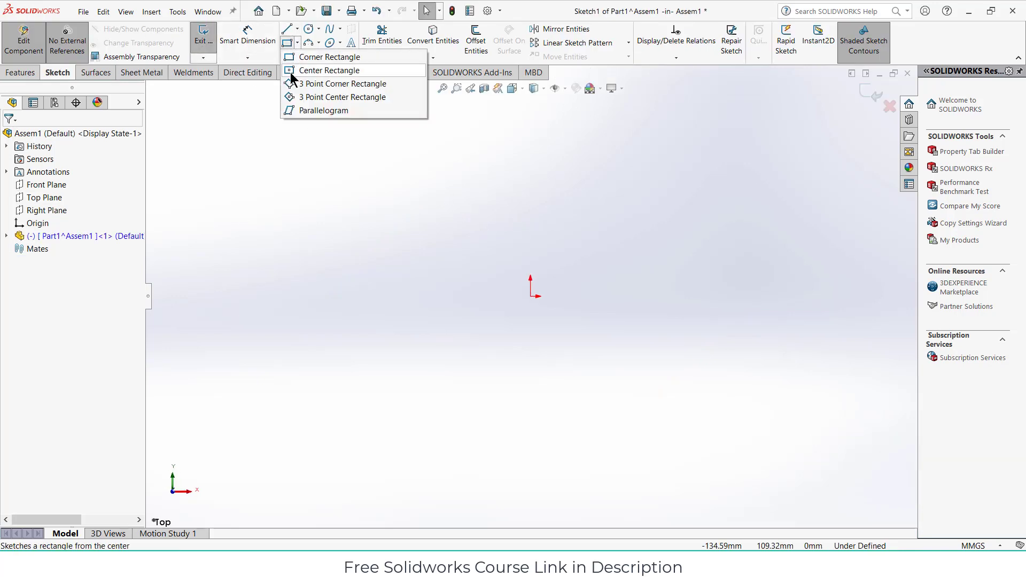
{"action": "left_click", "coordinate": [300, 71]}
{"action": "left_click", "coordinate": [532, 296]}
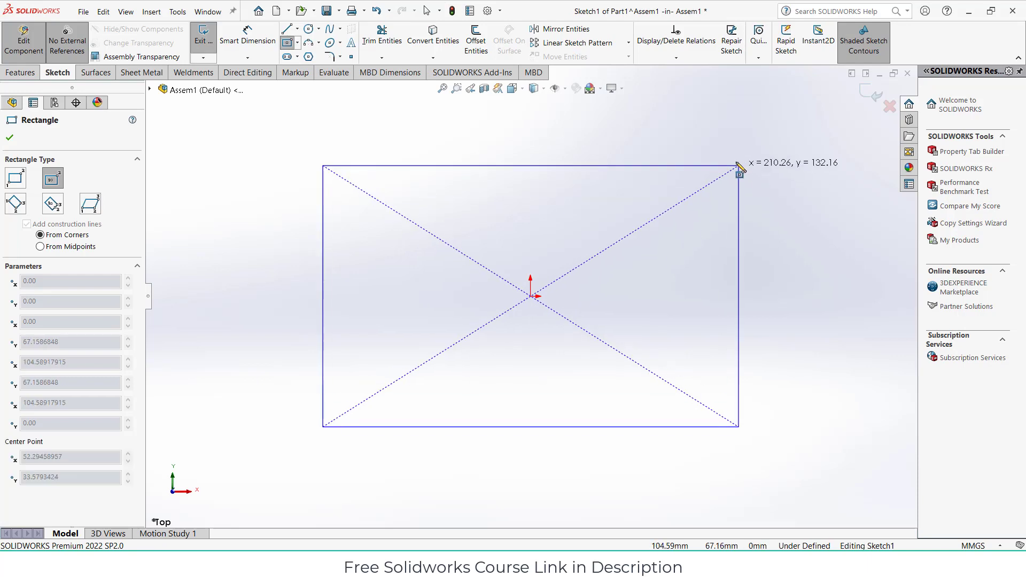
{"action": "left_click", "coordinate": [736, 161]}
- Dimension the rectangle's width and height at 300 mm each
{"action": "left_click", "coordinate": [247, 36]}
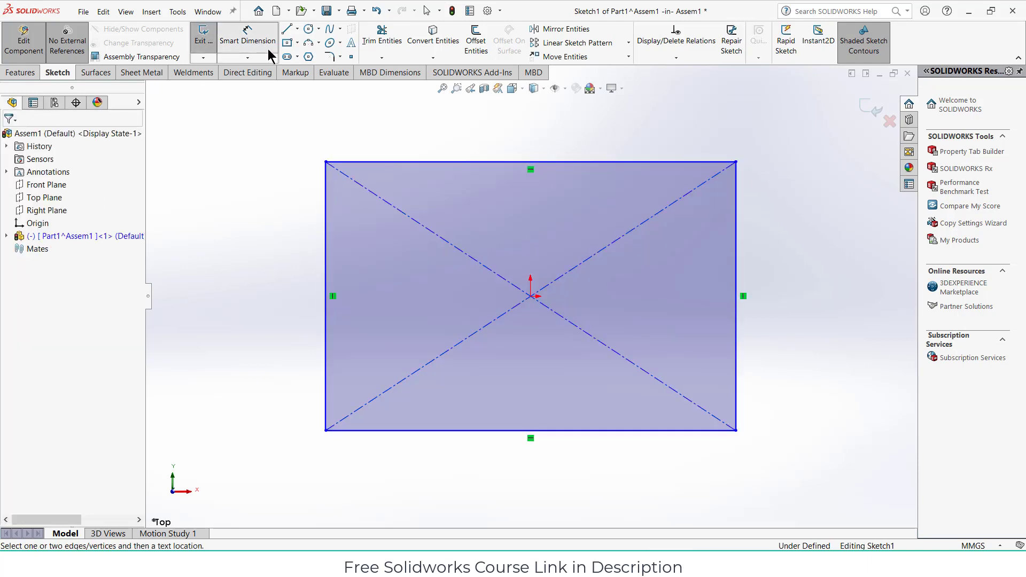
{"action": "left_click", "coordinate": [458, 162]}
{"action": "left_click", "coordinate": [456, 137]}
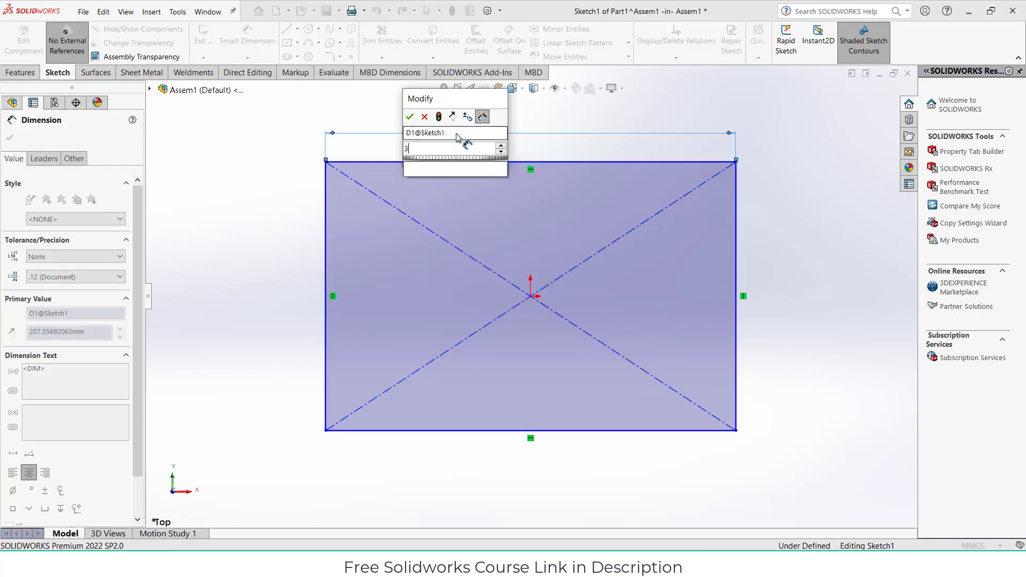
{"action": "type", "text": "300"}
{"action": "key", "text": "Return"}
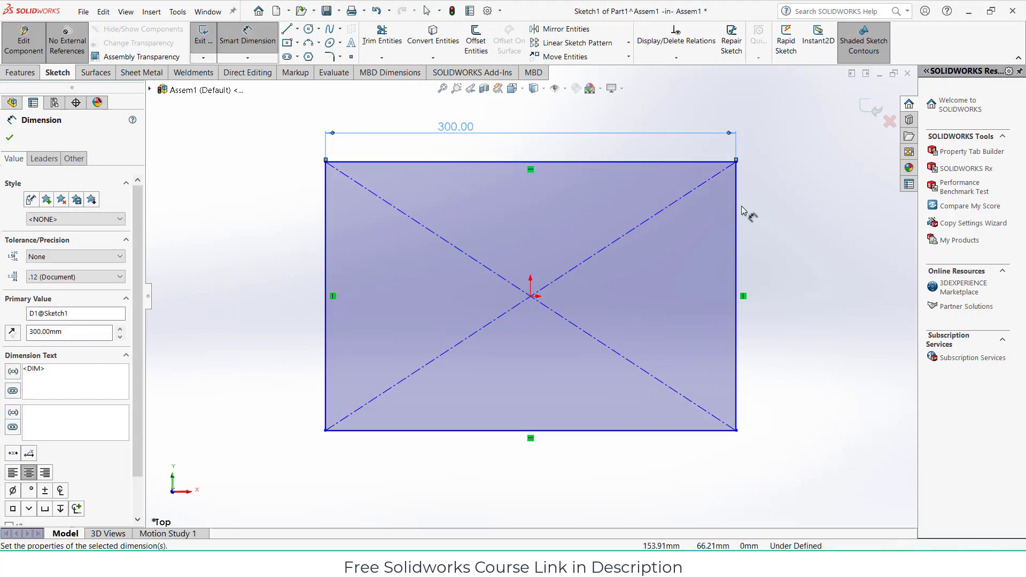
{"action": "left_click", "coordinate": [745, 205]}
{"action": "left_click", "coordinate": [770, 208]}
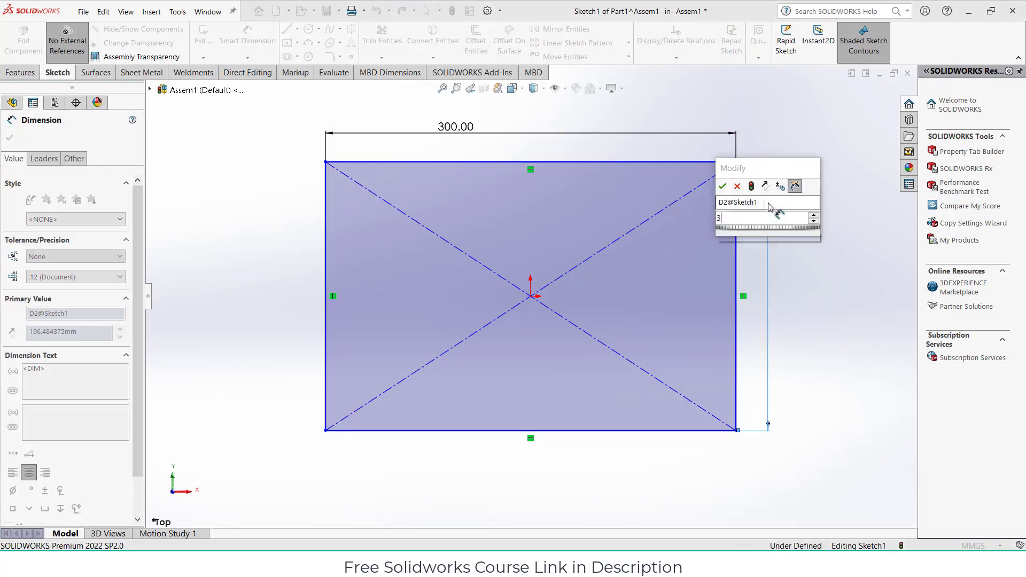
{"action": "type", "text": "300"}
{"action": "key", "text": "Return"}
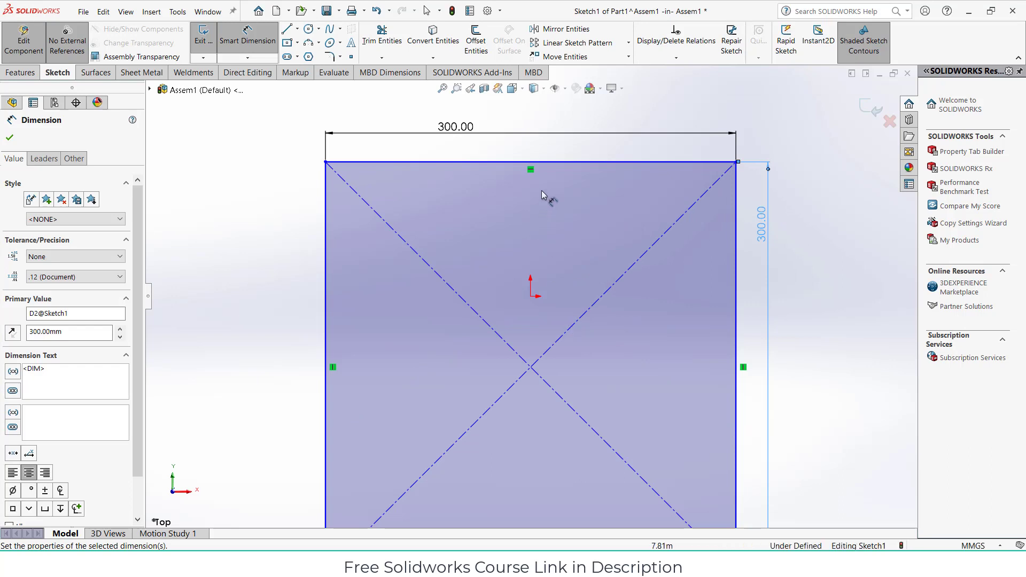
- Center the square on the origin by dimensioning its upper edge and one vertical side 150 mm from the origin
{"action": "left_click", "coordinate": [550, 161]}
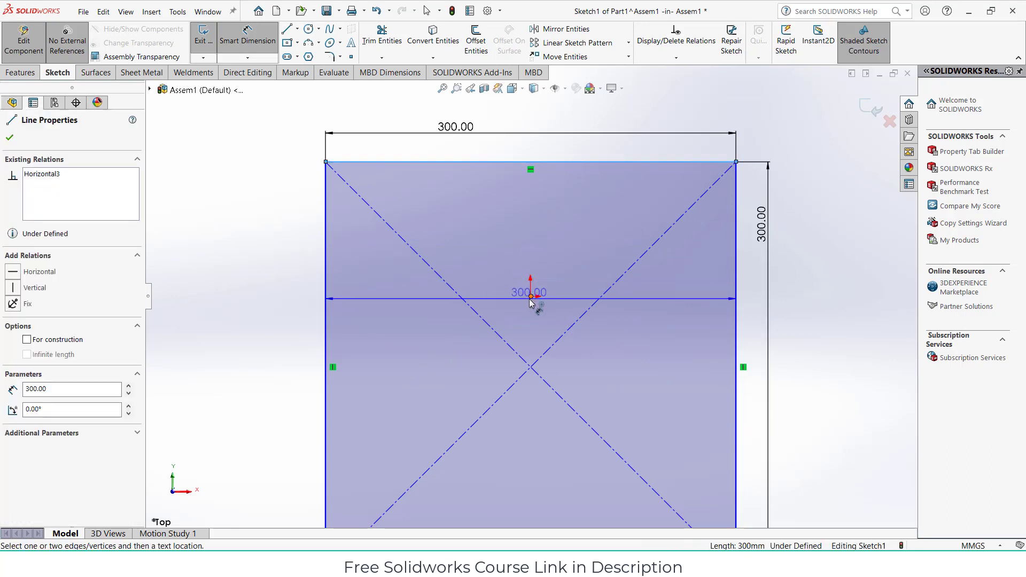
{"action": "left_click", "coordinate": [531, 296]}
{"action": "left_click", "coordinate": [492, 290]}
{"action": "type", "text": "150"}
{"action": "key", "text": "Return"}
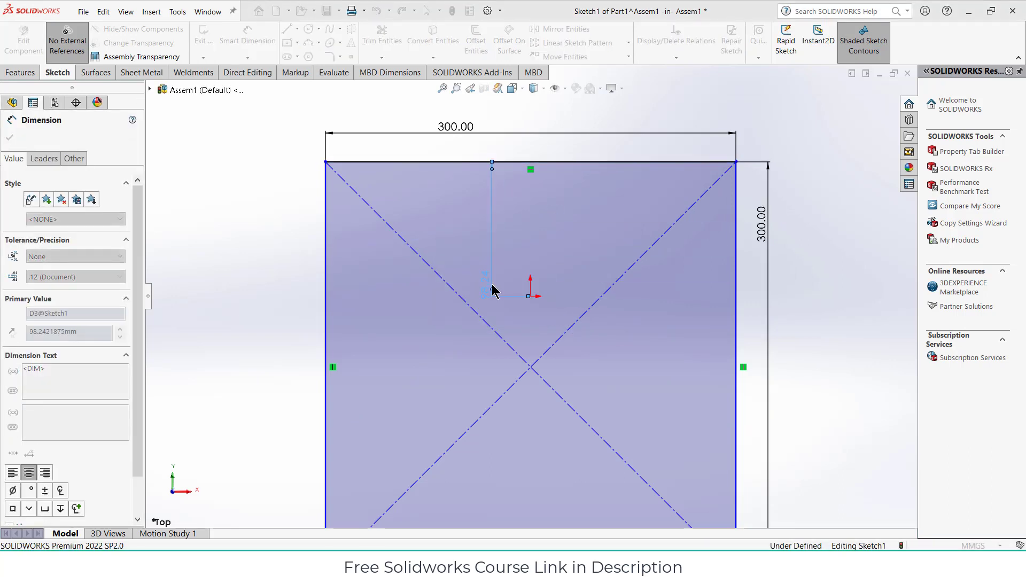
{"action": "left_click", "coordinate": [326, 256]}
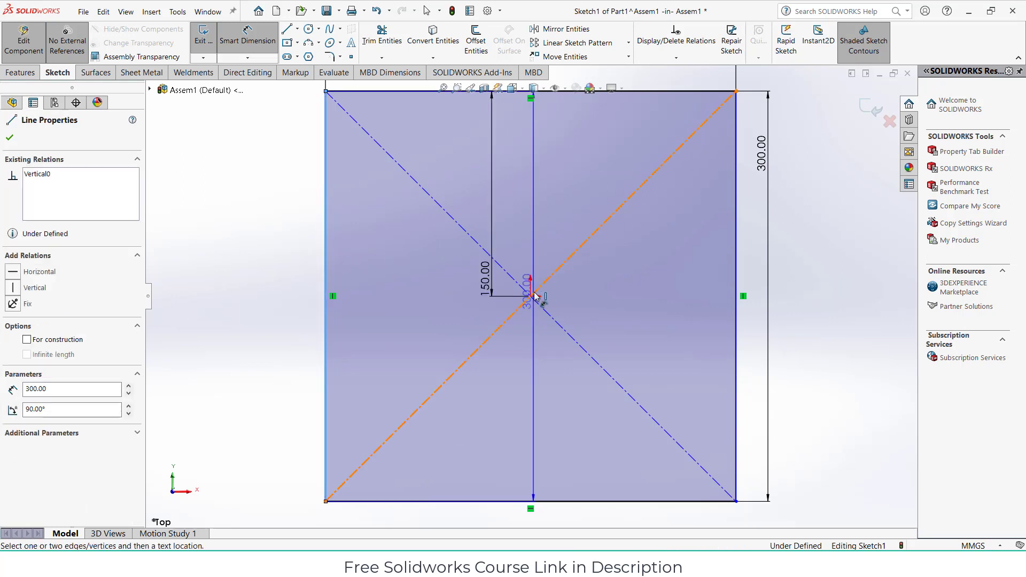
{"action": "left_click", "coordinate": [531, 296]}
{"action": "left_click", "coordinate": [533, 365]}
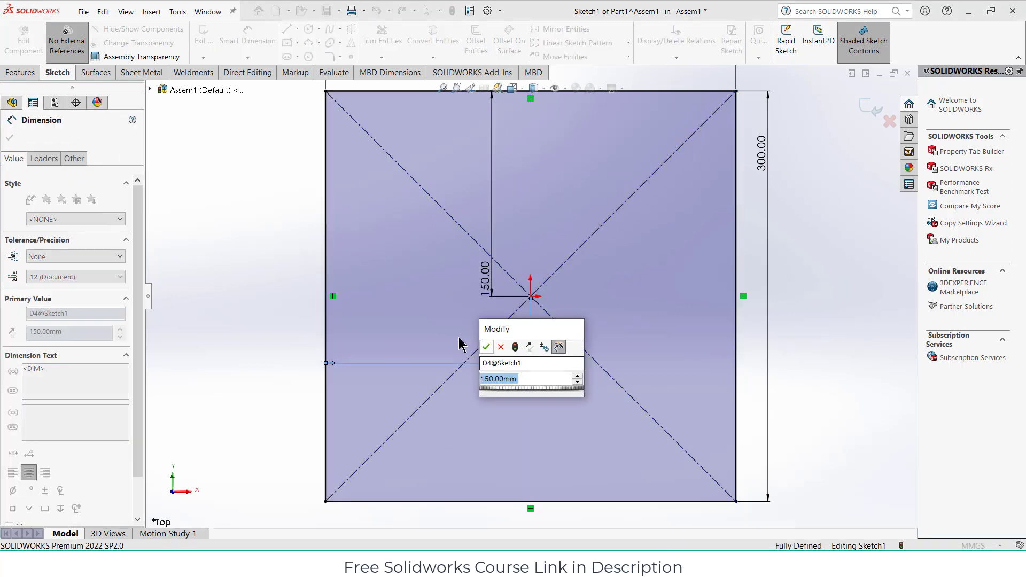
{"action": "left_click", "coordinate": [486, 348]}
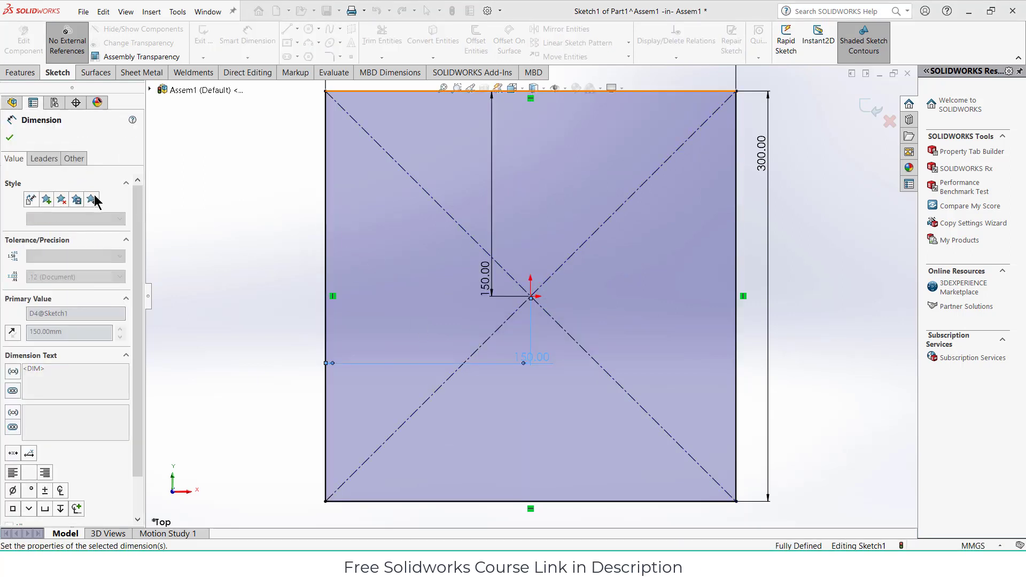
- Extrude the square sketch as a blind boss with a depth of 10 mm
{"action": "left_click", "coordinate": [10, 74]}
{"action": "left_click", "coordinate": [195, 37]}
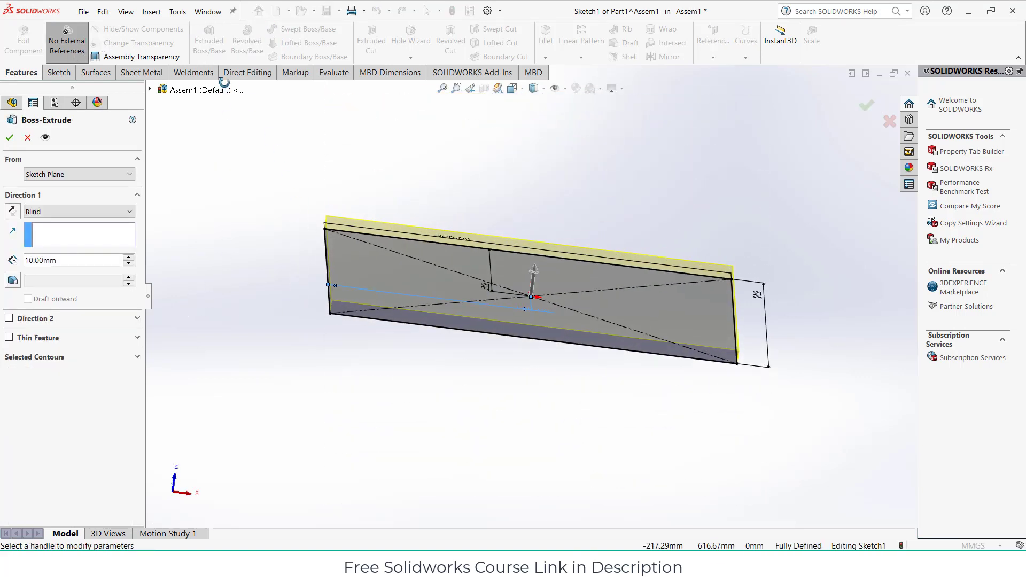
{"action": "left_click", "coordinate": [10, 138]}
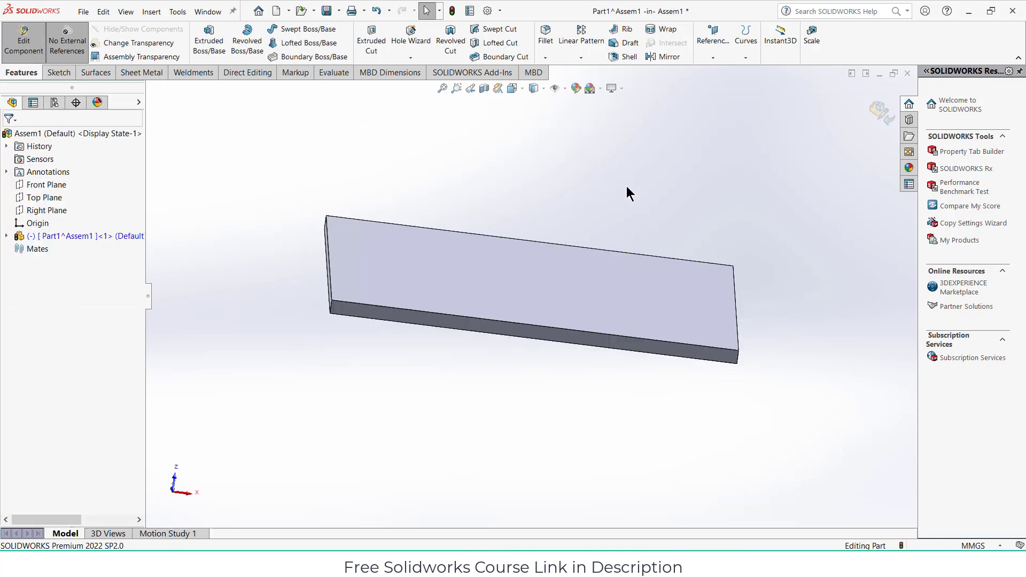
{"action": "left_click", "coordinate": [680, 302]}
{"action": "left_click", "coordinate": [729, 273]}
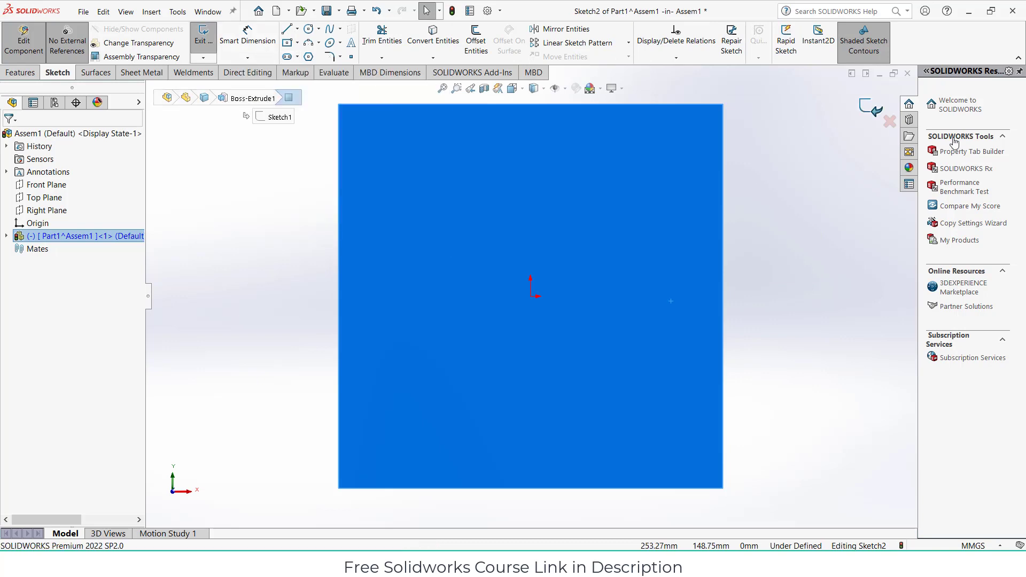
{"action": "left_click", "coordinate": [872, 107]}
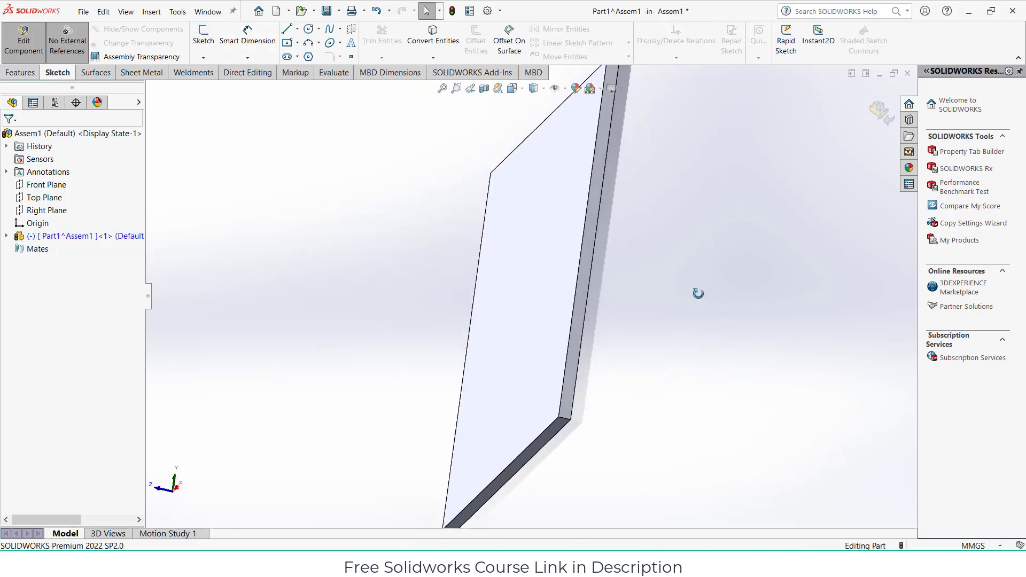
- Open a new sketch on one of the plate's narrow side faces and view it face-on
{"action": "scroll", "coordinate": [645, 279], "scroll_direction": "down", "scroll_amount": 5}
{"action": "left_click", "coordinate": [597, 278]}
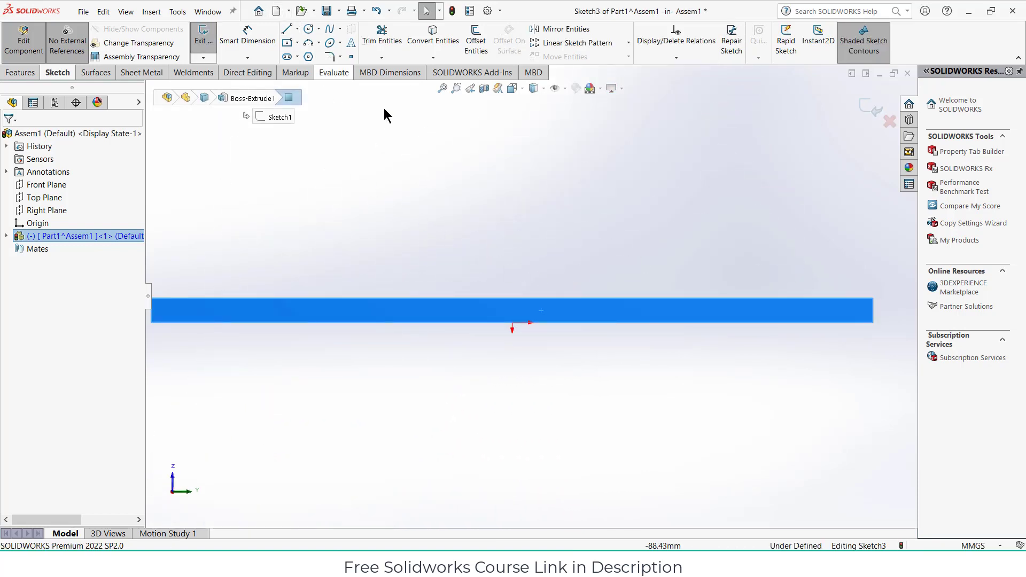
{"action": "left_click", "coordinate": [513, 90]}
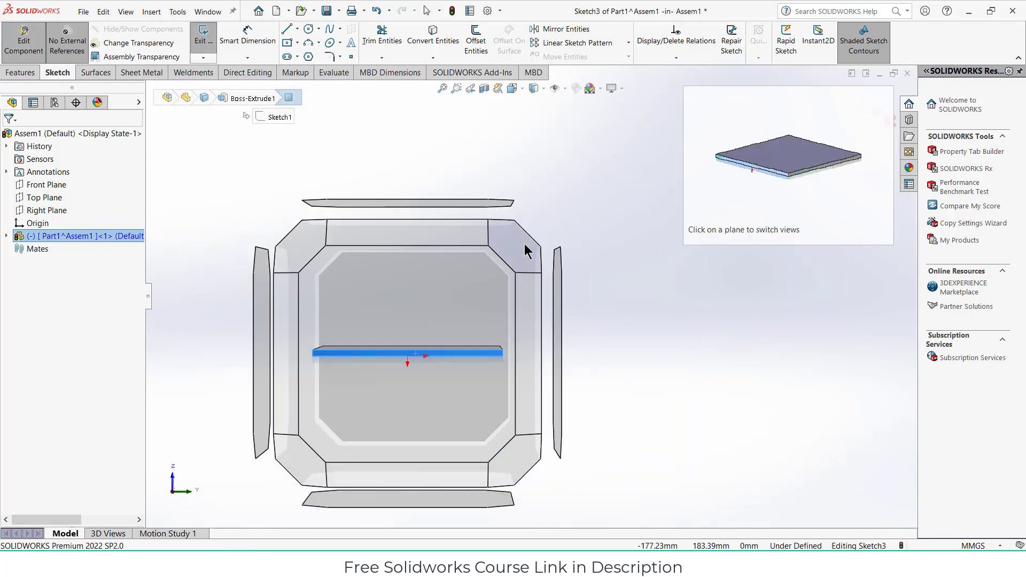
{"action": "left_click", "coordinate": [543, 439]}
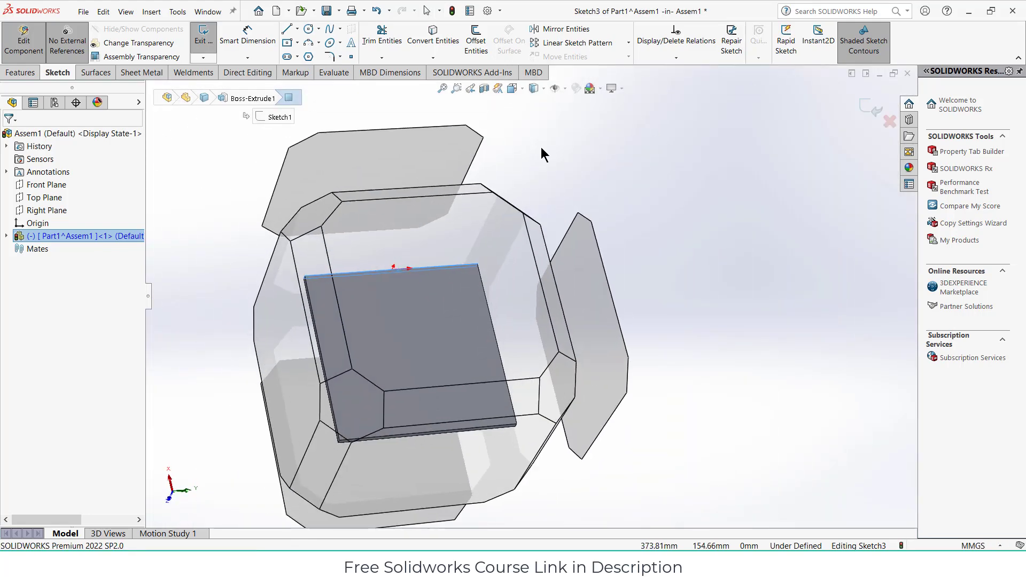
{"action": "left_click", "coordinate": [529, 313]}
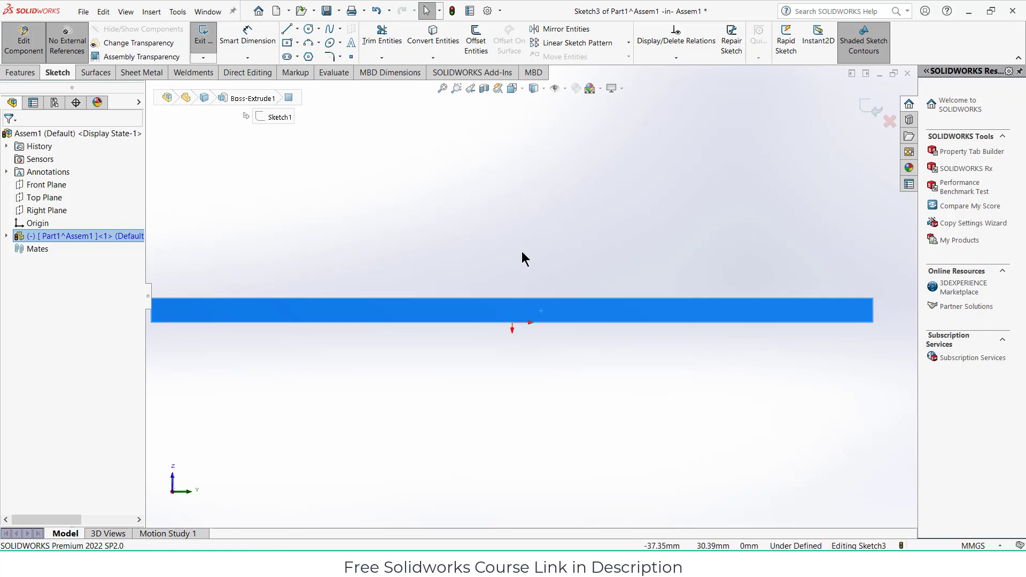
- Draw a centerline about 65 mm long from the origin straight up through the plate's thickness
{"action": "left_click", "coordinate": [297, 30]}
{"action": "left_click", "coordinate": [312, 54]}
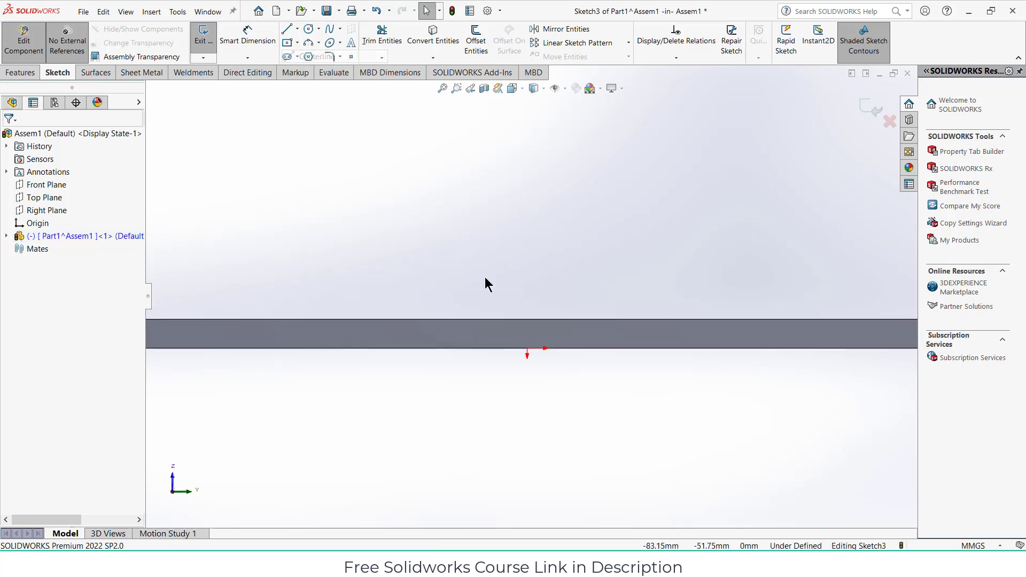
{"action": "left_click", "coordinate": [527, 348]}
{"action": "left_click", "coordinate": [527, 160]}
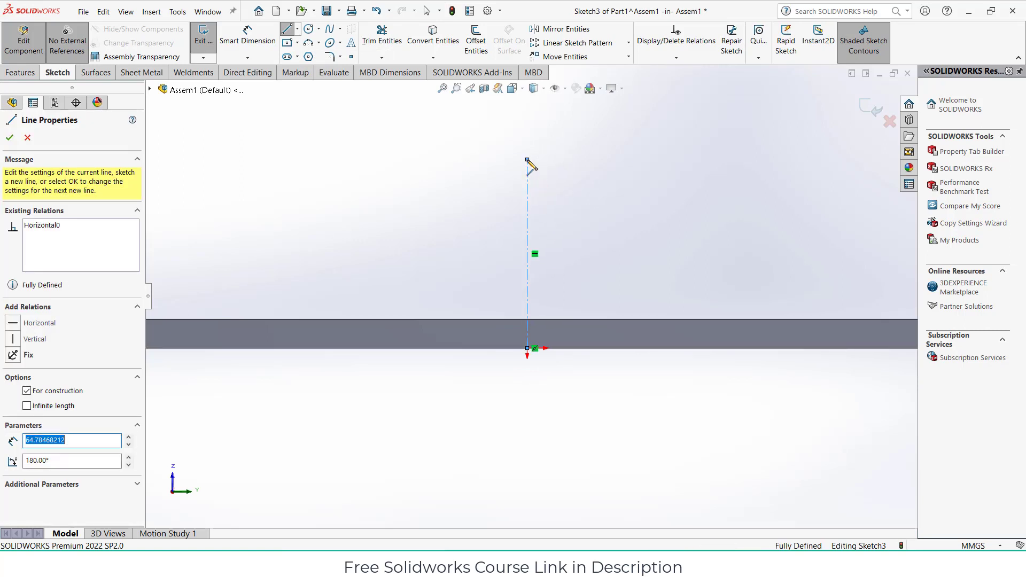
{"action": "key", "text": "Escape"}
{"action": "key", "text": "Escape"}
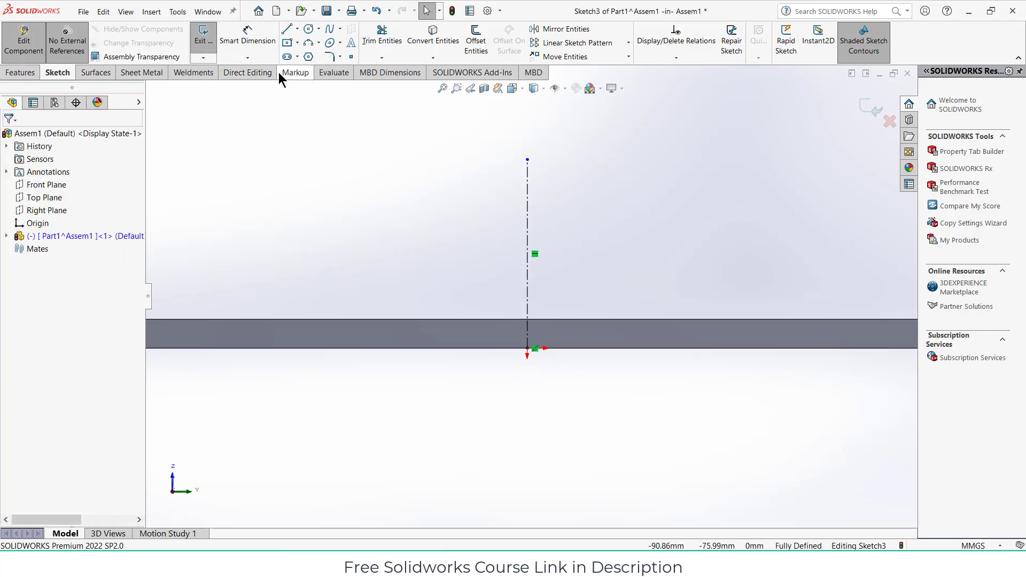
- Sketch a corner rectangle about 41 mm wide and 59 mm high, standing on the plate's upper edge around the centerline
{"action": "left_click", "coordinate": [297, 43]}
{"action": "left_click", "coordinate": [297, 58]}
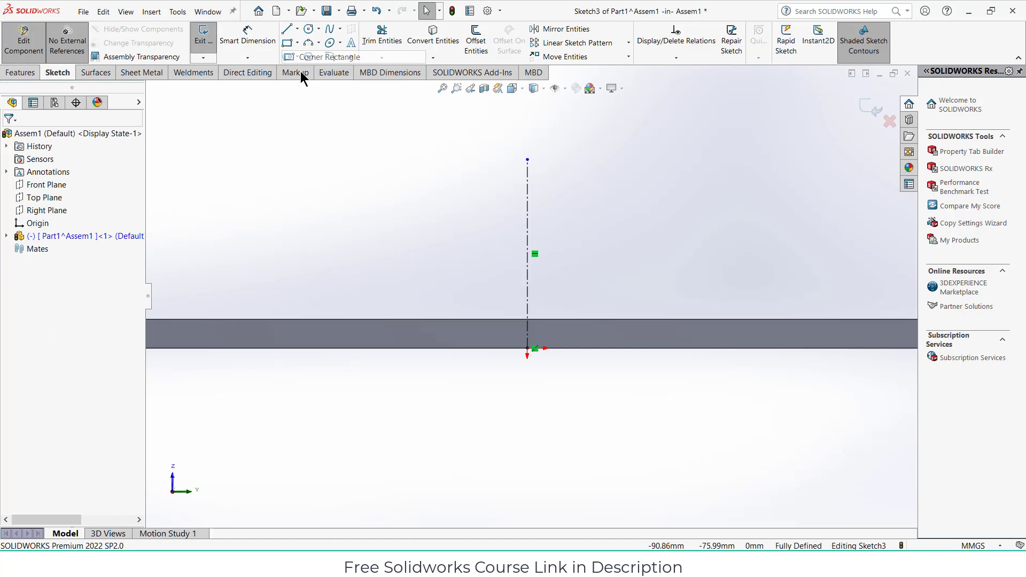
{"action": "left_click", "coordinate": [467, 319]}
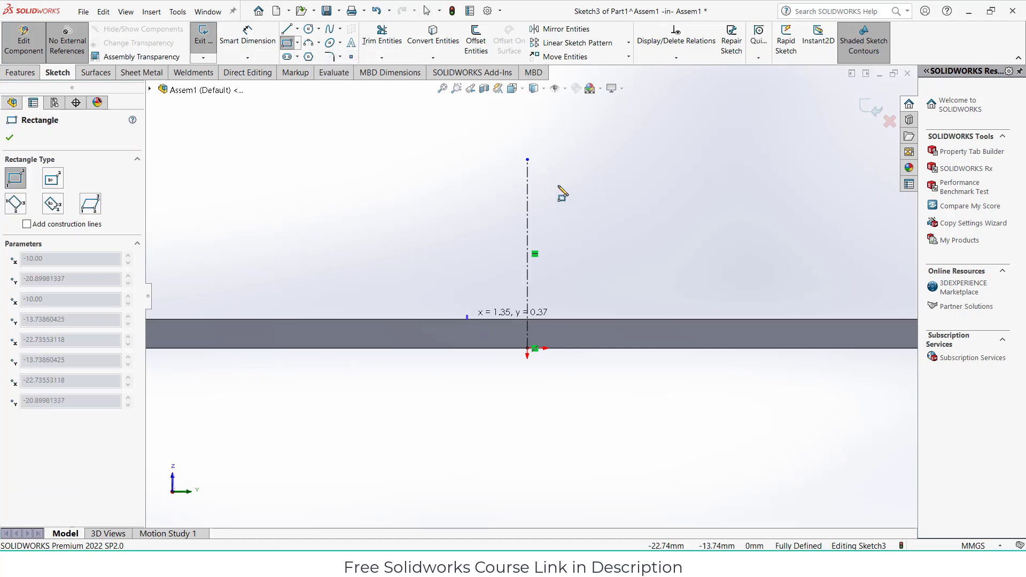
{"action": "left_click", "coordinate": [587, 148]}
- Dimension the upright rectangle's width at 40 mm along its lower edge
{"action": "left_click", "coordinate": [247, 34]}
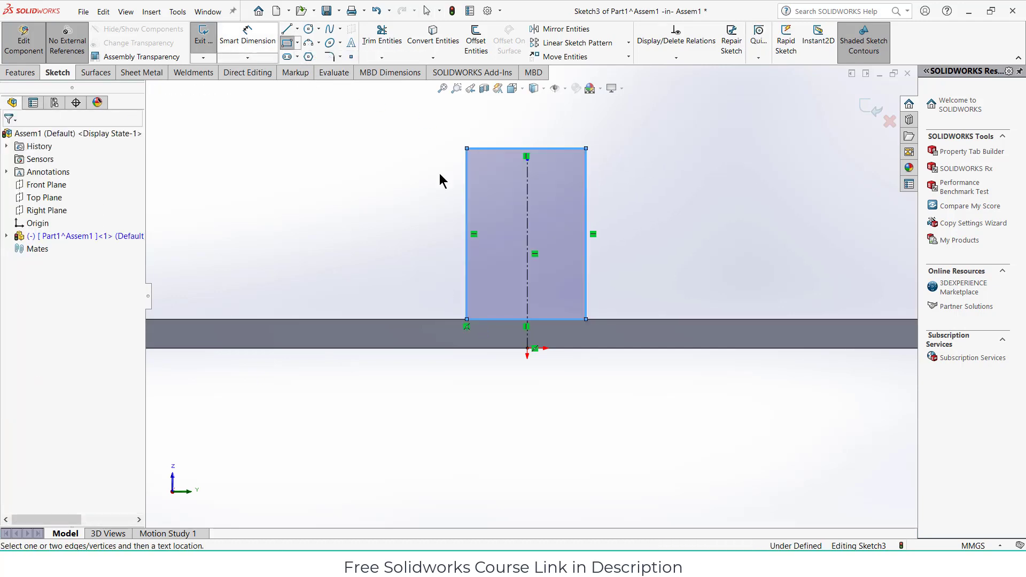
{"action": "left_click", "coordinate": [540, 323]}
{"action": "left_click", "coordinate": [553, 418]}
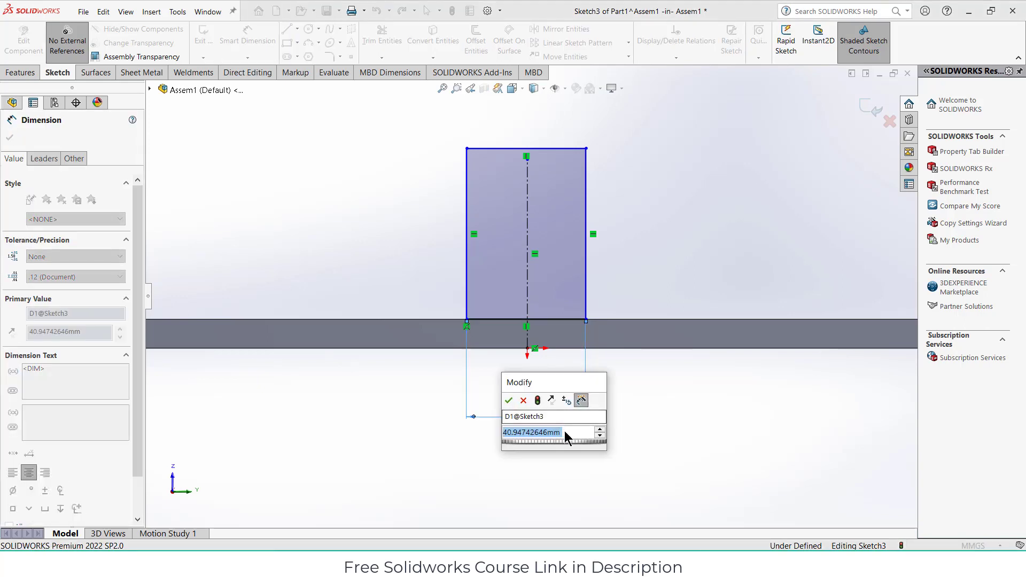
{"action": "type", "text": "40"}
{"action": "key", "text": "Return"}
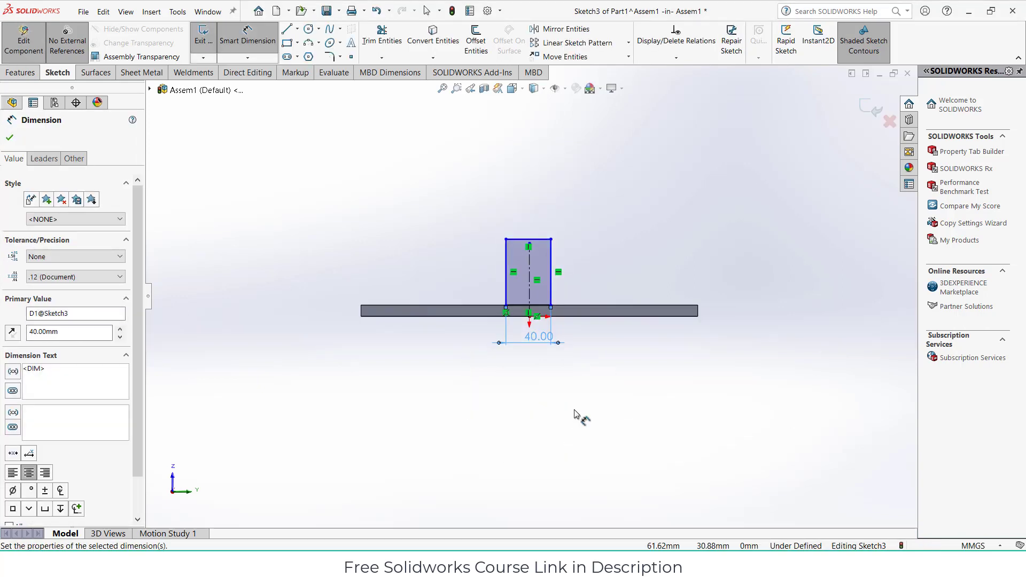
- Change the upright rectangle's width dimension to 20 mm
{"action": "scroll", "coordinate": [539, 294], "scroll_direction": "down", "scroll_amount": 3}
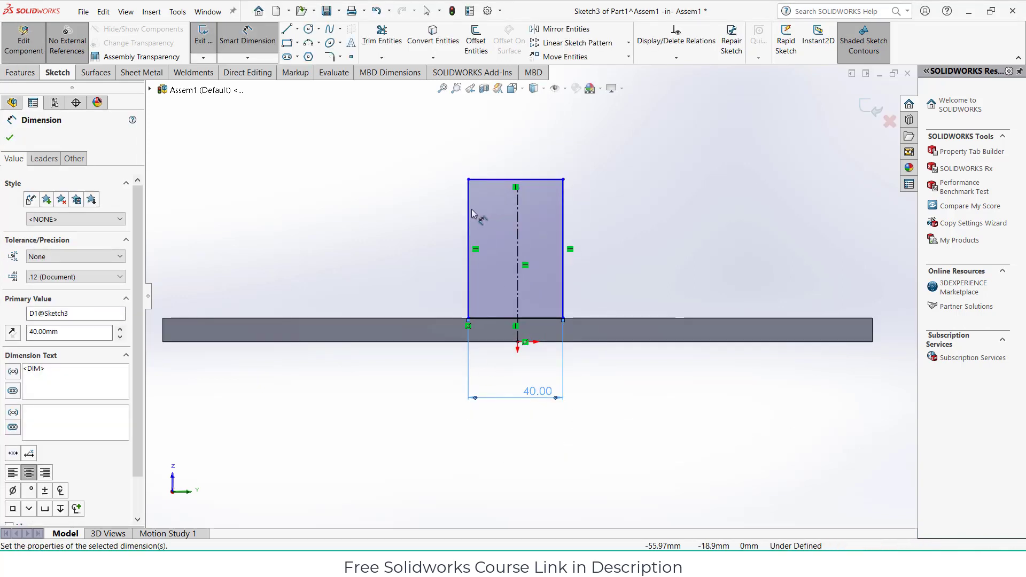
{"action": "double_click", "coordinate": [549, 400]}
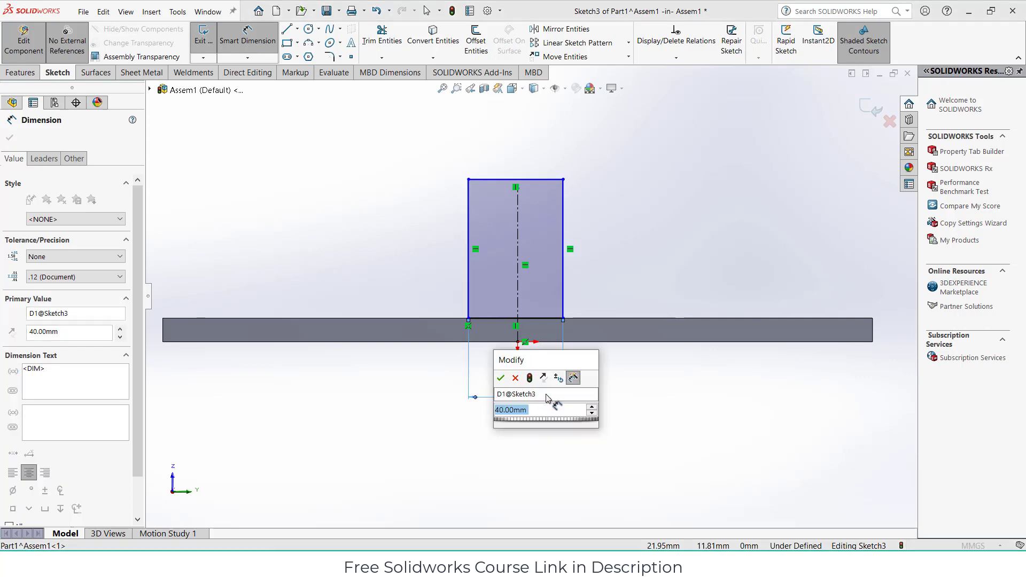
{"action": "key", "text": "Return"}
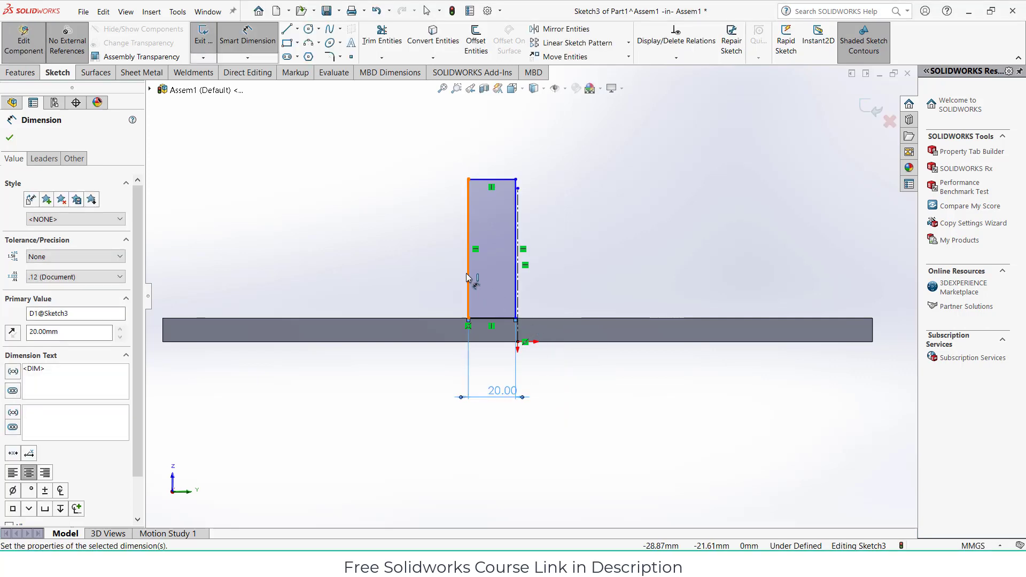
- Dimension the distance from the upright rectangle's side farther from the centerline to the centerline at 10 mm
{"action": "scroll", "coordinate": [495, 251], "scroll_direction": "down", "scroll_amount": 3}
{"action": "left_click", "coordinate": [455, 249]}
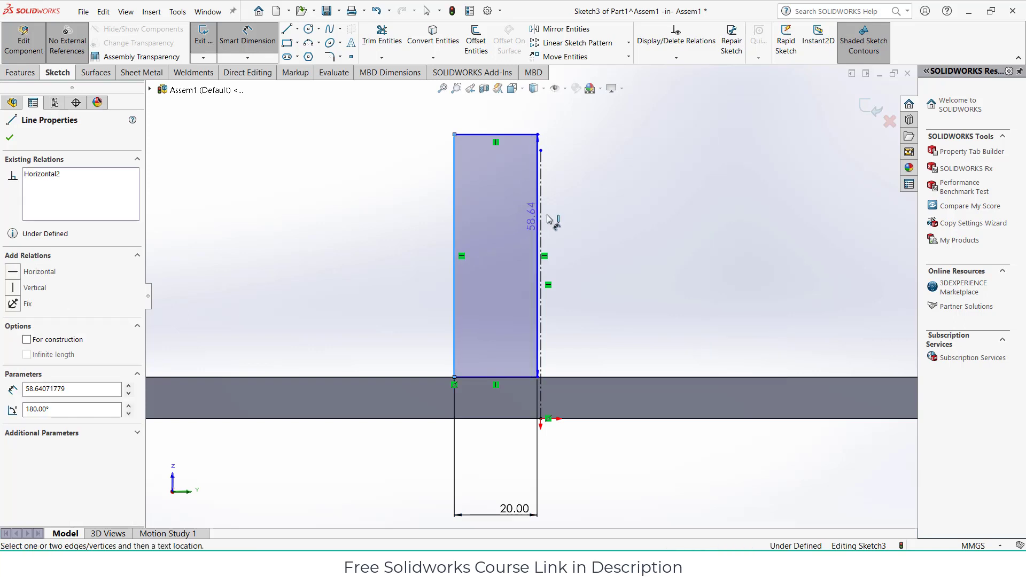
{"action": "left_click", "coordinate": [540, 219]}
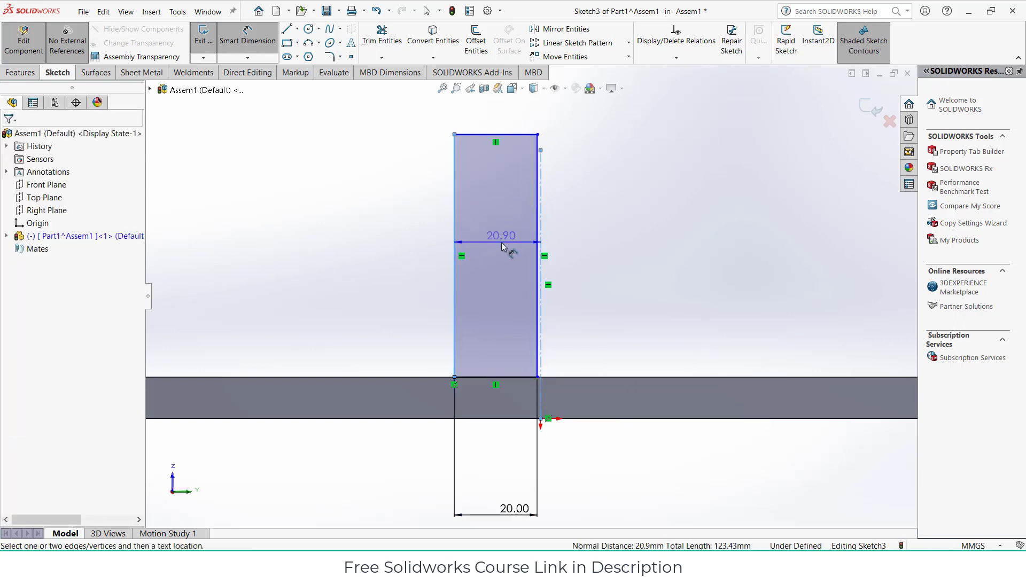
{"action": "left_click", "coordinate": [501, 242]}
{"action": "type", "text": "10"}
{"action": "key", "text": "Return"}
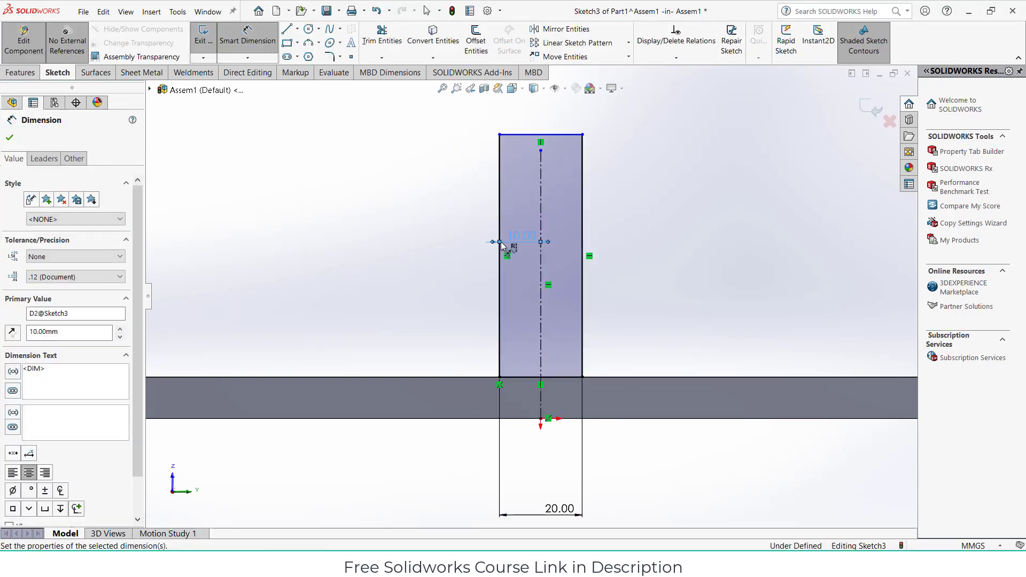
- Dimension the upright rectangle's height at 30 mm between its top and base edges
{"action": "left_click", "coordinate": [541, 136]}
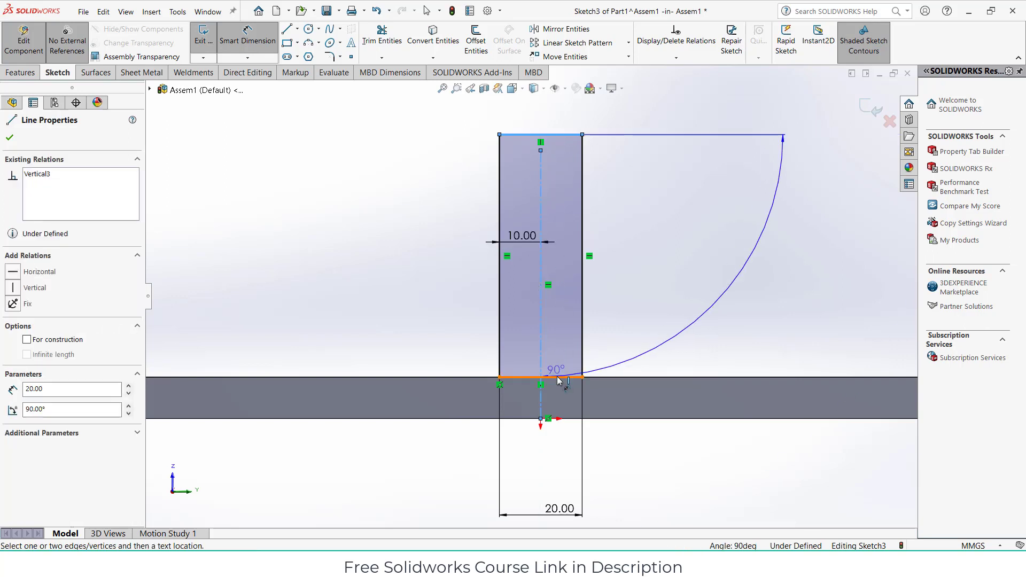
{"action": "left_click", "coordinate": [499, 369]}
{"action": "left_click", "coordinate": [447, 365]}
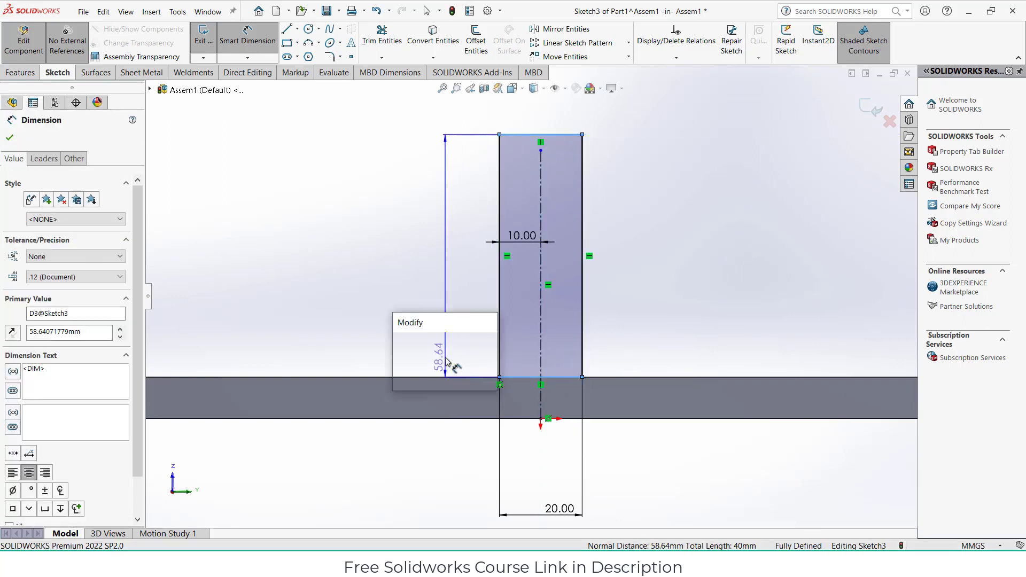
{"action": "type", "text": "30"}
{"action": "key", "text": "Return"}
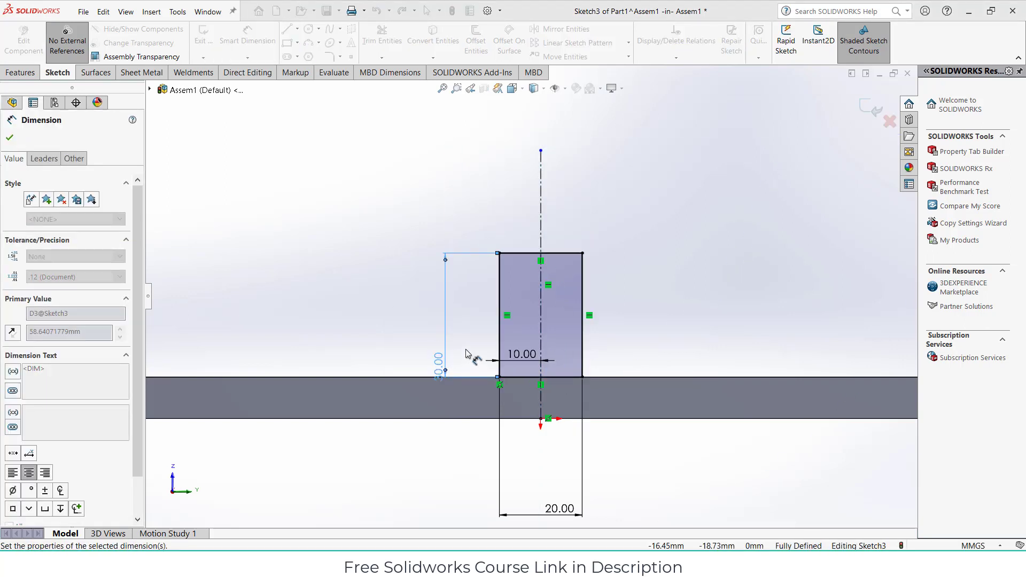
- Add a 10 mm sketch fillet to the rectangle's upper corner on the side carrying the 10 mm dimension
{"action": "scroll", "coordinate": [549, 294], "scroll_direction": "down", "scroll_amount": 3}
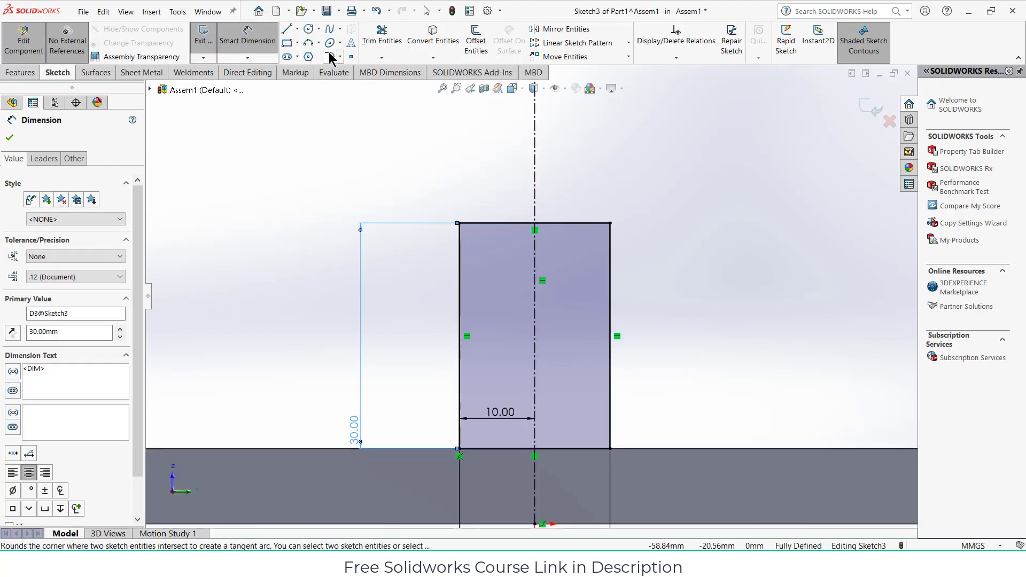
{"action": "left_click", "coordinate": [332, 55]}
{"action": "left_click", "coordinate": [474, 231]}
{"action": "left_click", "coordinate": [463, 263]}
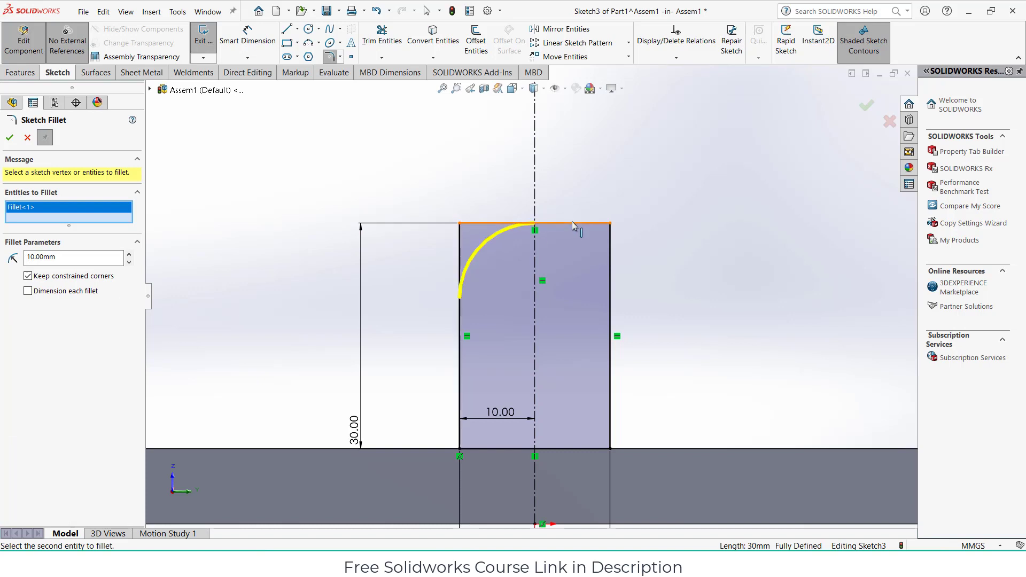
{"action": "left_click", "coordinate": [576, 229]}
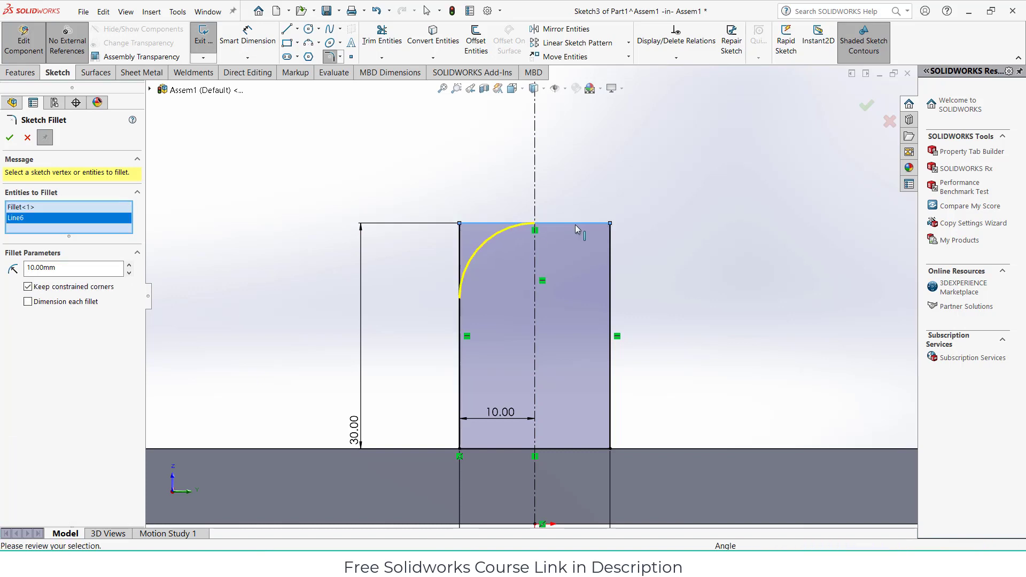
{"action": "left_click", "coordinate": [609, 275]}
{"action": "left_click", "coordinate": [9, 138]}
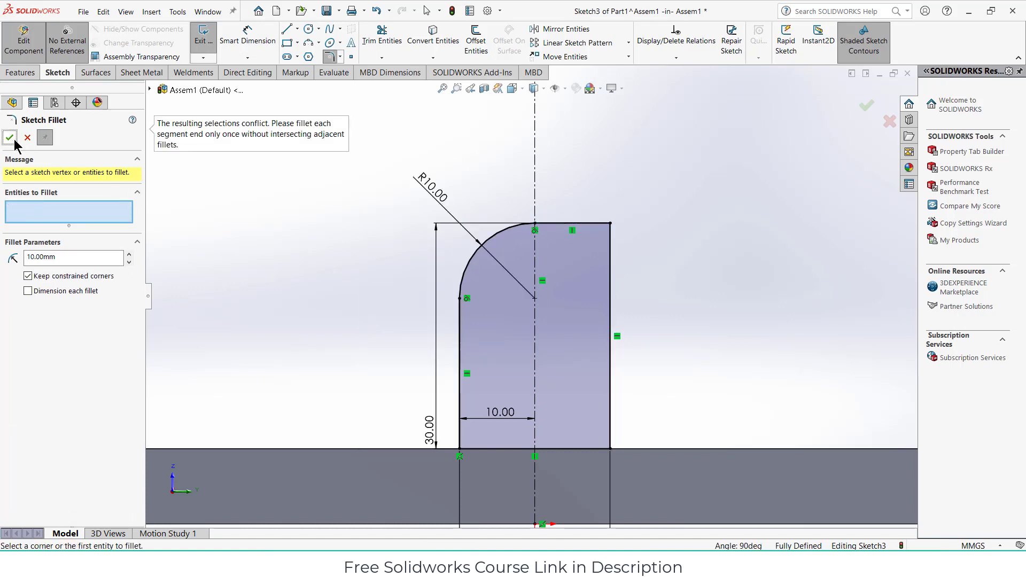
- Try to round the rectangle's remaining upper corner with a 10 mm sketch fillet
{"action": "left_click", "coordinate": [569, 228]}
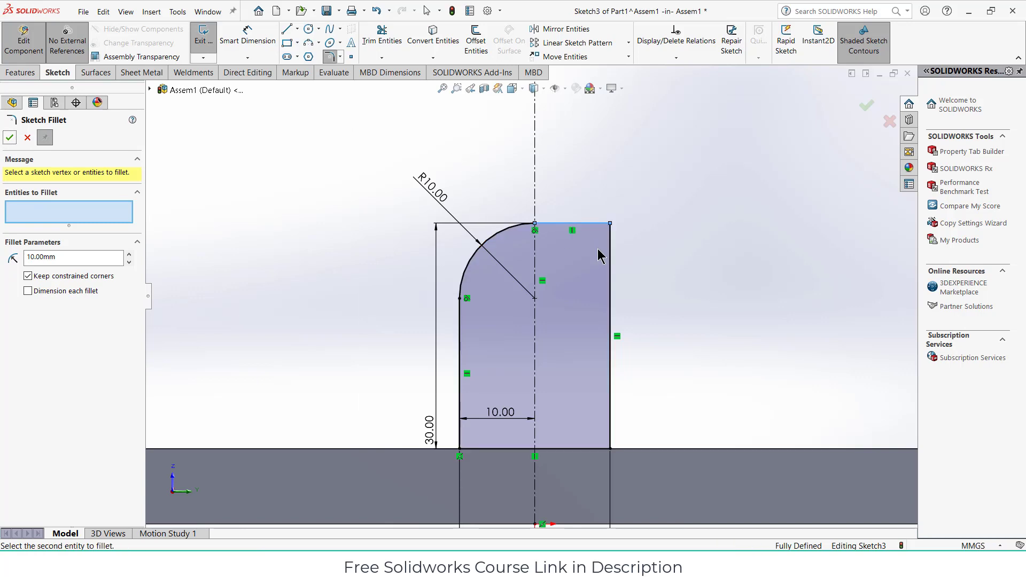
{"action": "left_click", "coordinate": [612, 283]}
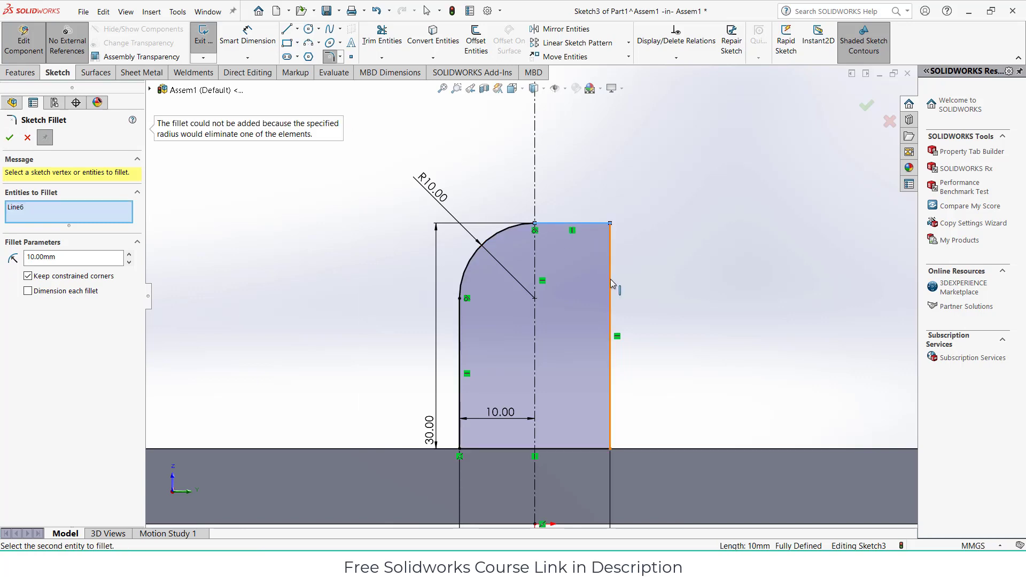
{"action": "left_click", "coordinate": [26, 138]}
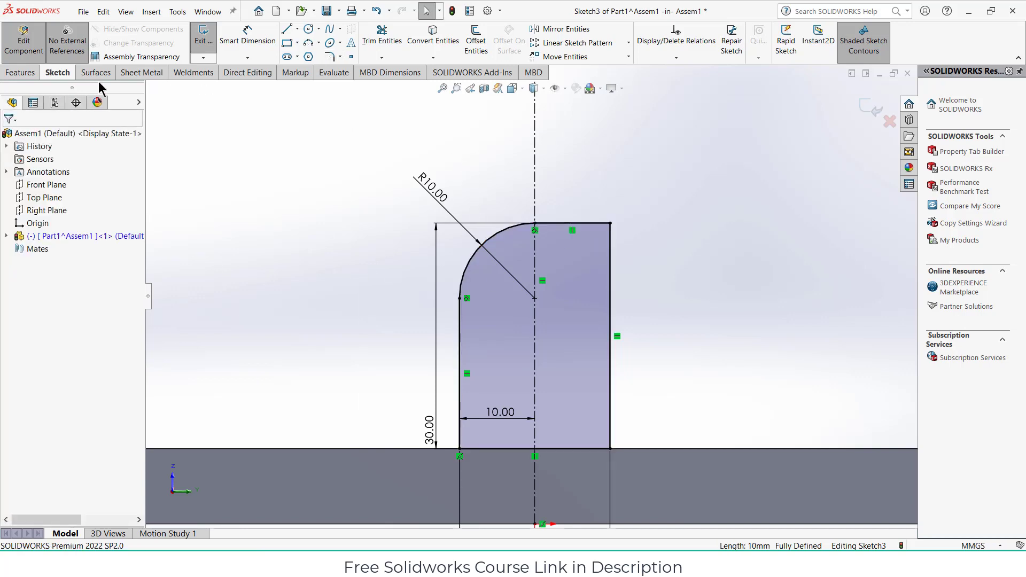
- Draw a 10 mm radius, 90° three-point arc mirroring the fillet and trim away the square corner outside it
{"action": "left_click", "coordinate": [309, 43]}
{"action": "left_click", "coordinate": [535, 224]}
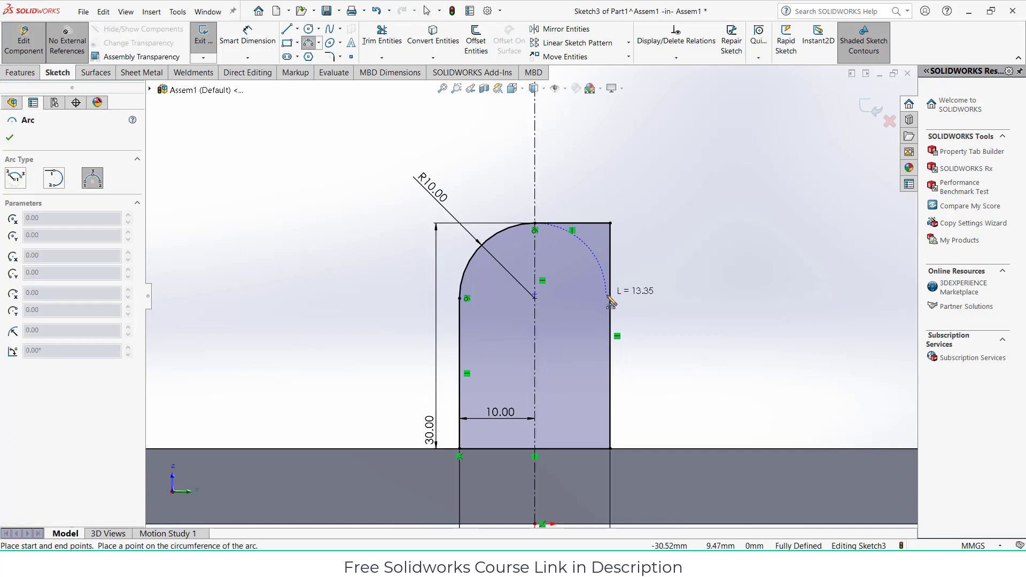
{"action": "left_click", "coordinate": [611, 298]}
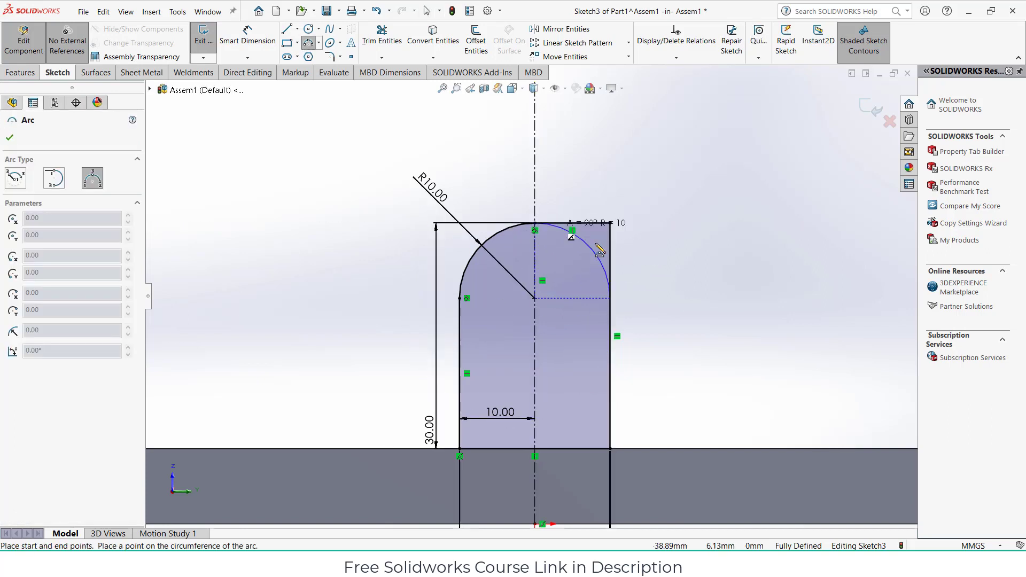
{"action": "left_click", "coordinate": [598, 265]}
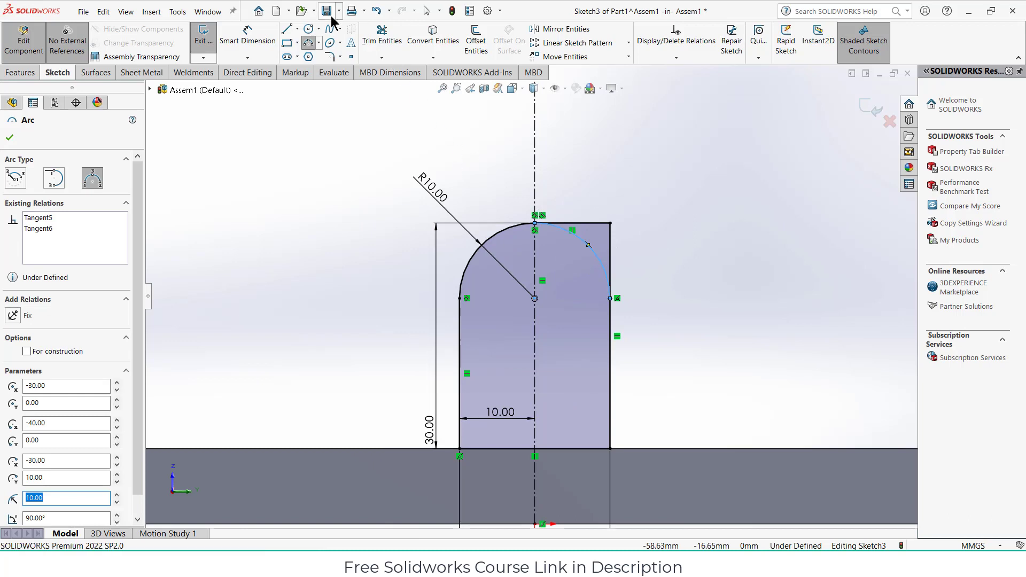
{"action": "left_click", "coordinate": [381, 29]}
{"action": "left_click_drag", "start_coordinate": [600, 217], "coordinate": [613, 254]}
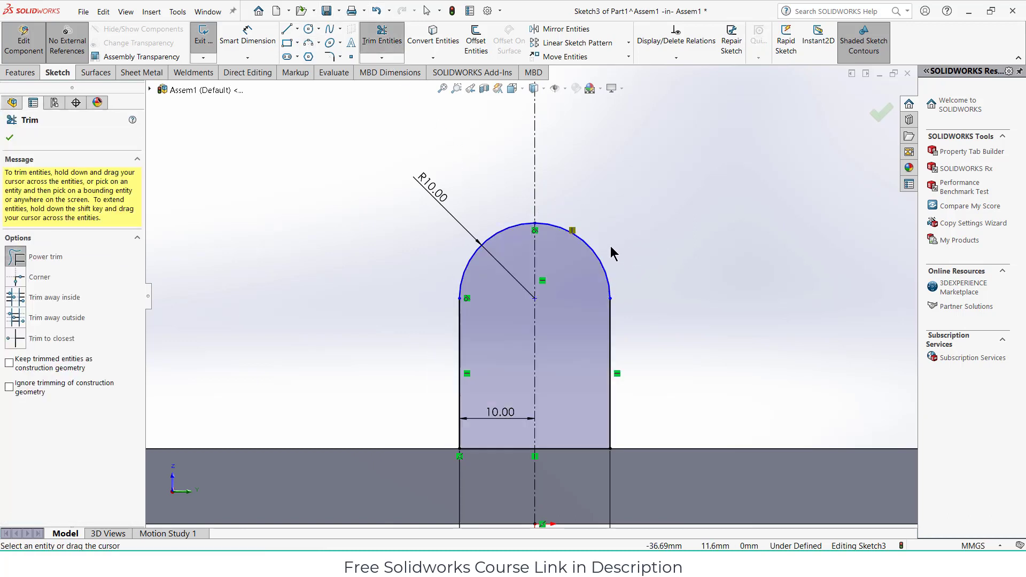
- Sketch a circle centred on the rounded end's arc centre and dimension its diameter at 5 mm
{"action": "left_click", "coordinate": [309, 29]}
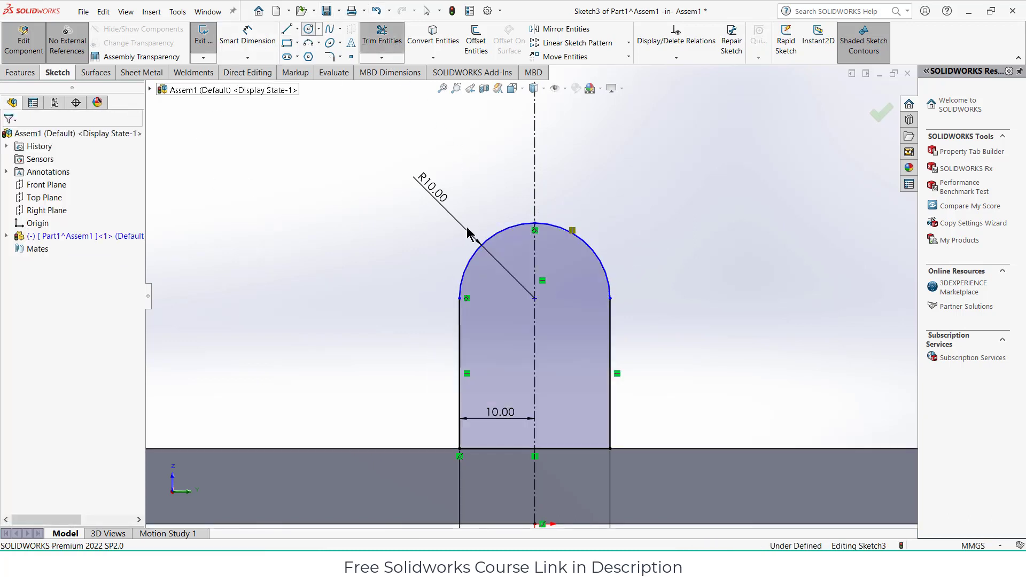
{"action": "left_click", "coordinate": [534, 298]}
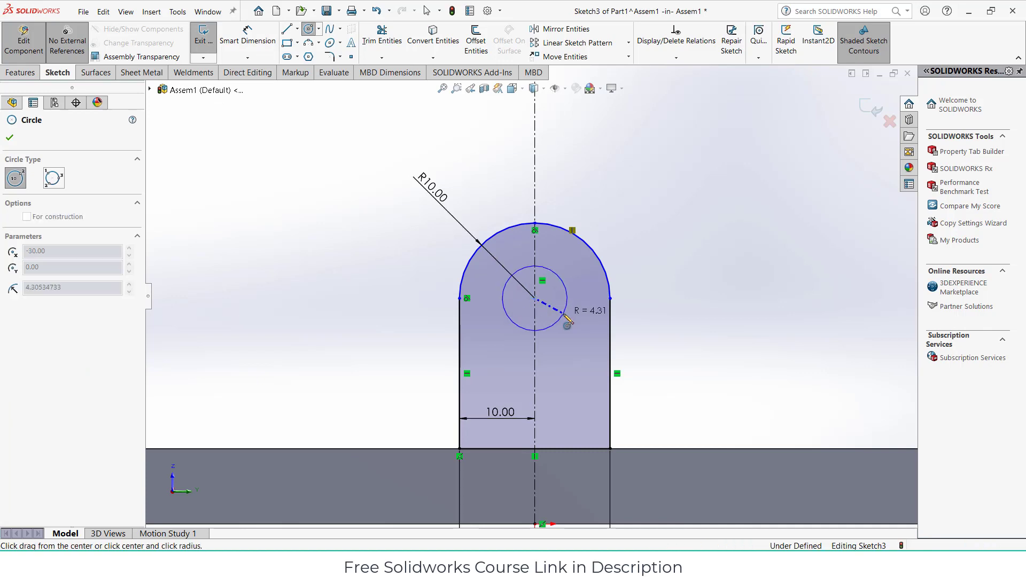
{"action": "left_click", "coordinate": [540, 266]}
{"action": "left_click", "coordinate": [247, 35]}
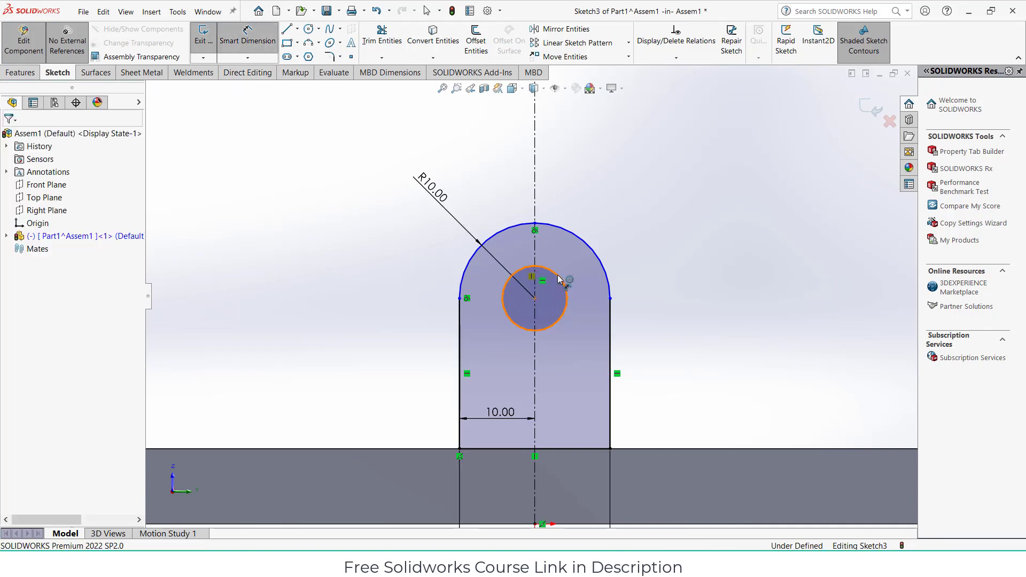
{"action": "left_click", "coordinate": [532, 269]}
{"action": "left_click", "coordinate": [685, 265]}
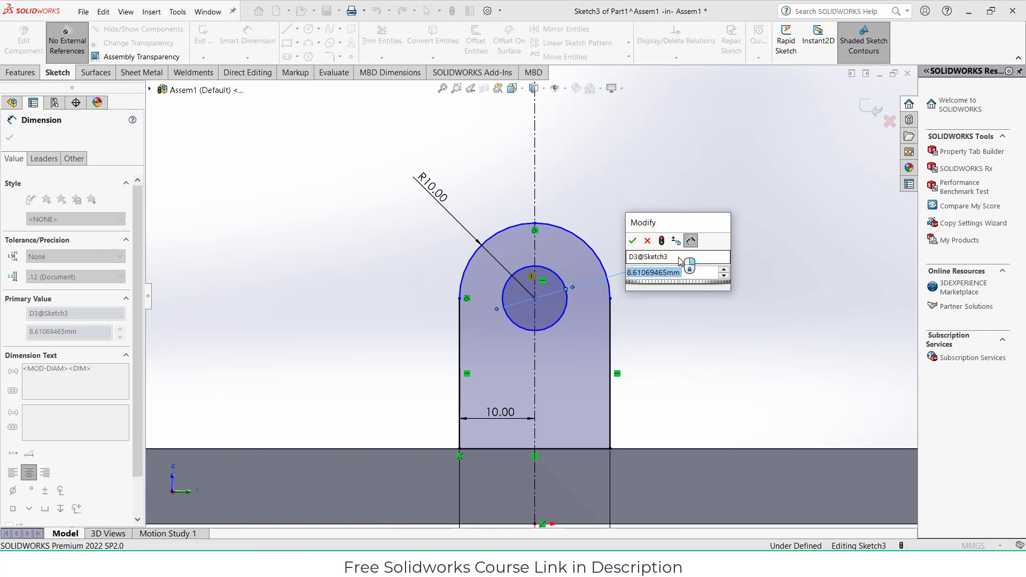
{"action": "type", "text": "5"}
{"action": "key", "text": "Return"}
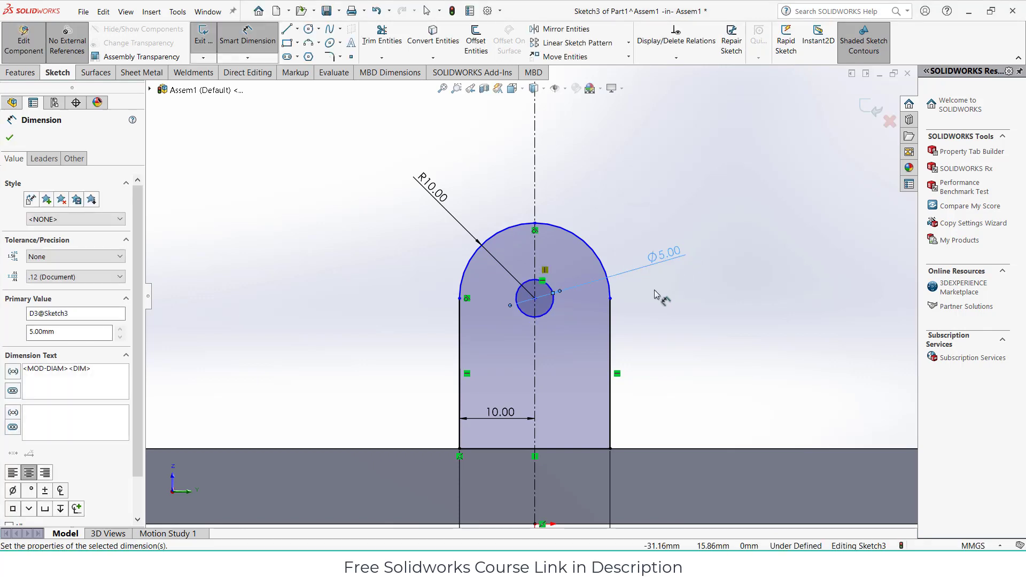
- Change the hole circle's diameter dimension to 8 mm
{"action": "key", "text": "f"}
{"action": "middle_click_drag", "start_coordinate": [596, 320], "coordinate": [599, 342]}
{"action": "scroll", "coordinate": [615, 321], "scroll_direction": "down", "scroll_amount": 5}
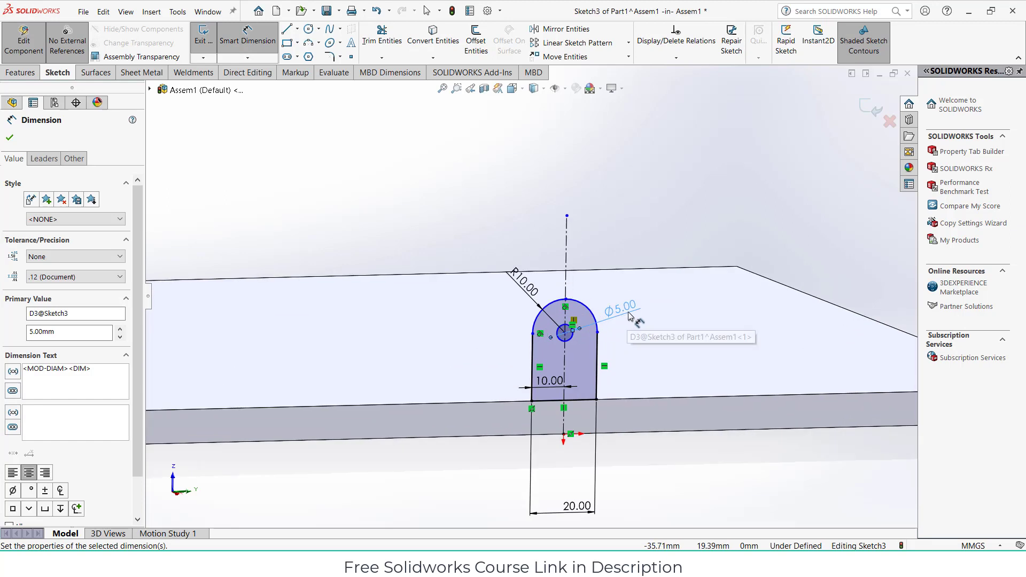
{"action": "left_click", "coordinate": [627, 315]}
{"action": "type", "text": "8"}
{"action": "key", "text": "Return"}
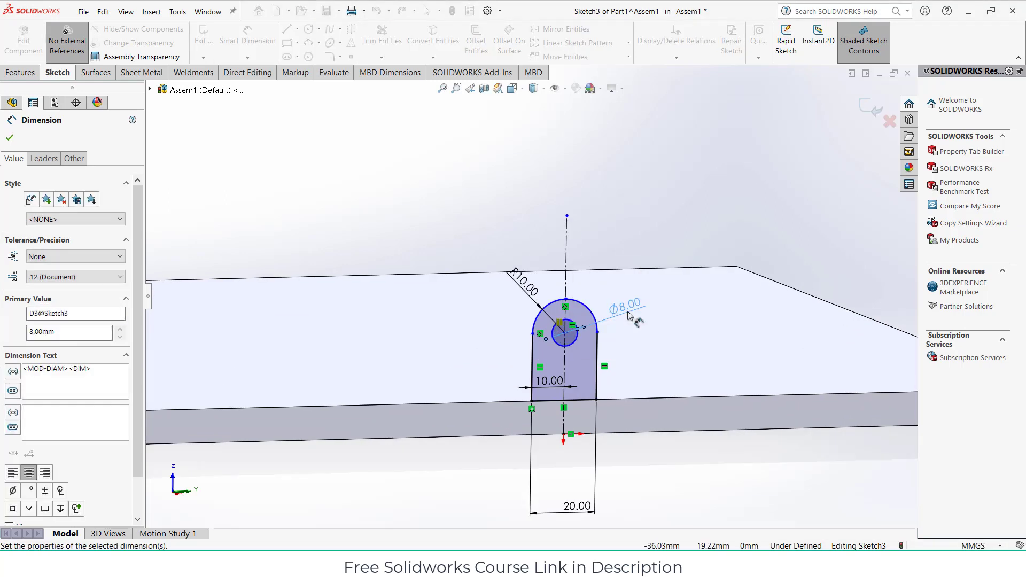
- Set up a blind boss extrusion of the lug profile with an Offset start, 5 mm depth and reversed direction over the plate
{"action": "left_click", "coordinate": [13, 73]}
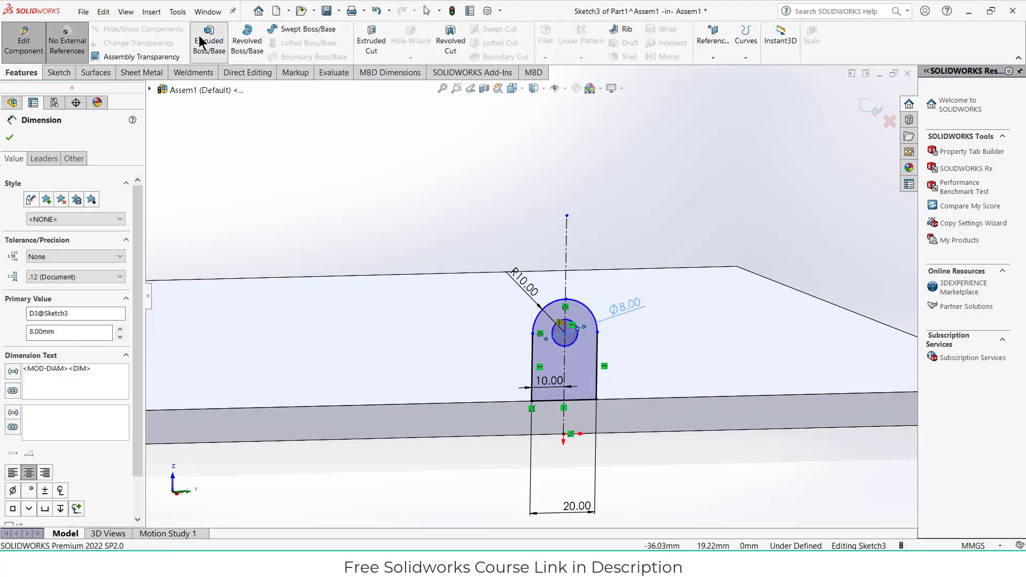
{"action": "left_click", "coordinate": [91, 176]}
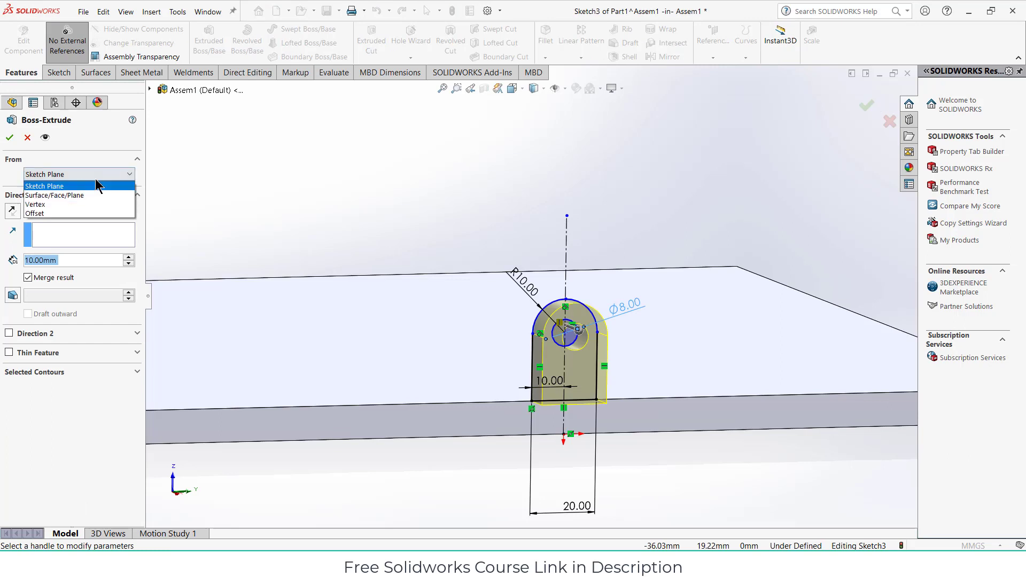
{"action": "left_click", "coordinate": [88, 211]}
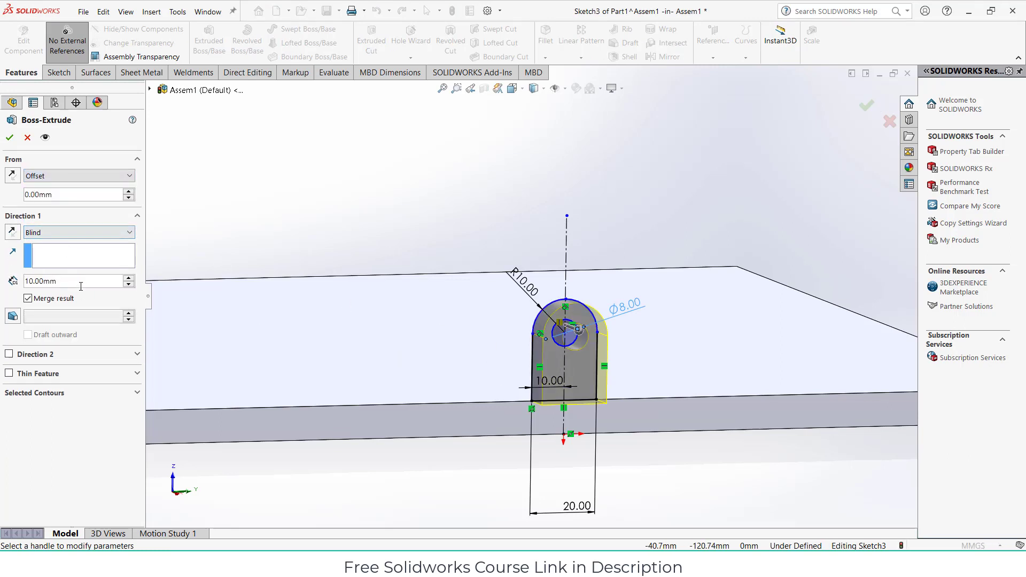
{"action": "type", "text": "5"}
{"action": "key", "text": "Return"}
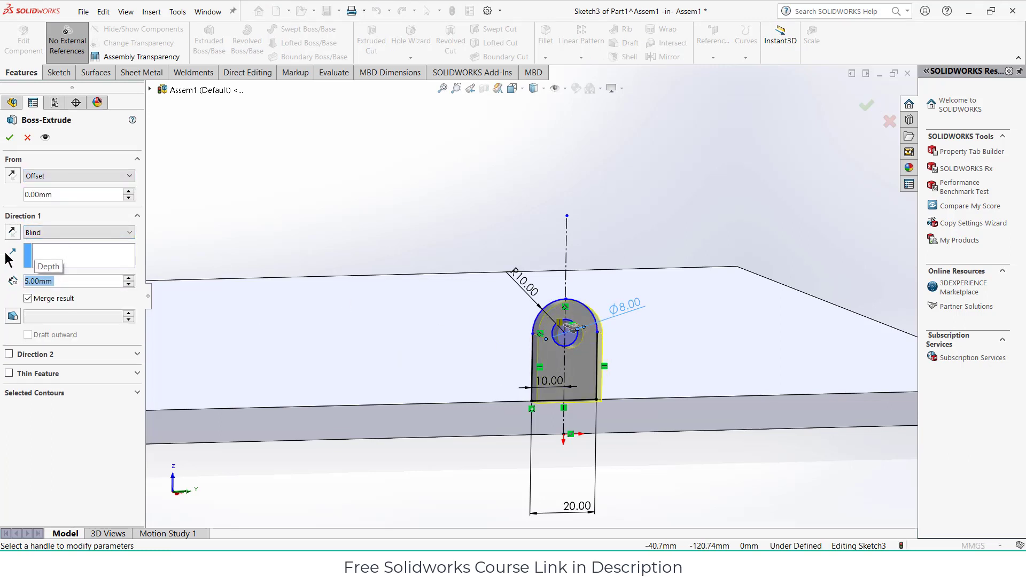
{"action": "left_click", "coordinate": [11, 232]}
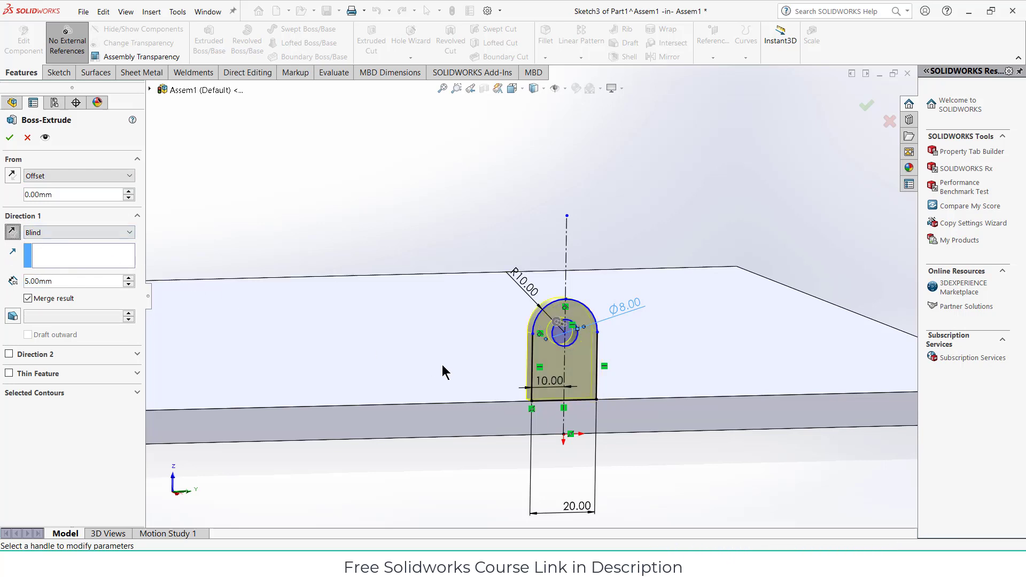
- Reverse the start offset inward over the plate, set it to 5 mm and complete the lug's extrusion
{"action": "middle_click_drag", "start_coordinate": [441, 364], "coordinate": [471, 386]}
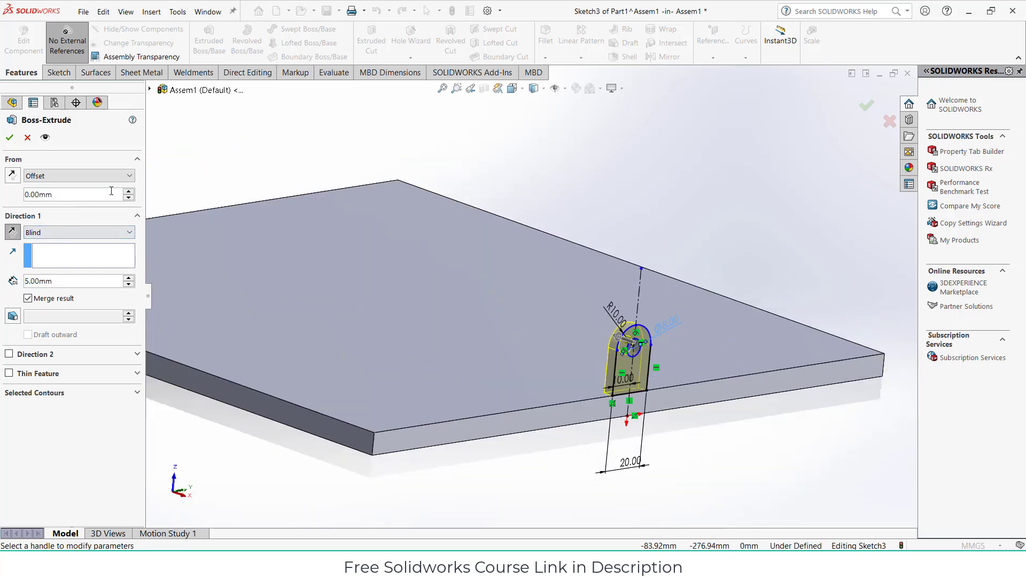
{"action": "left_click", "coordinate": [129, 192]}
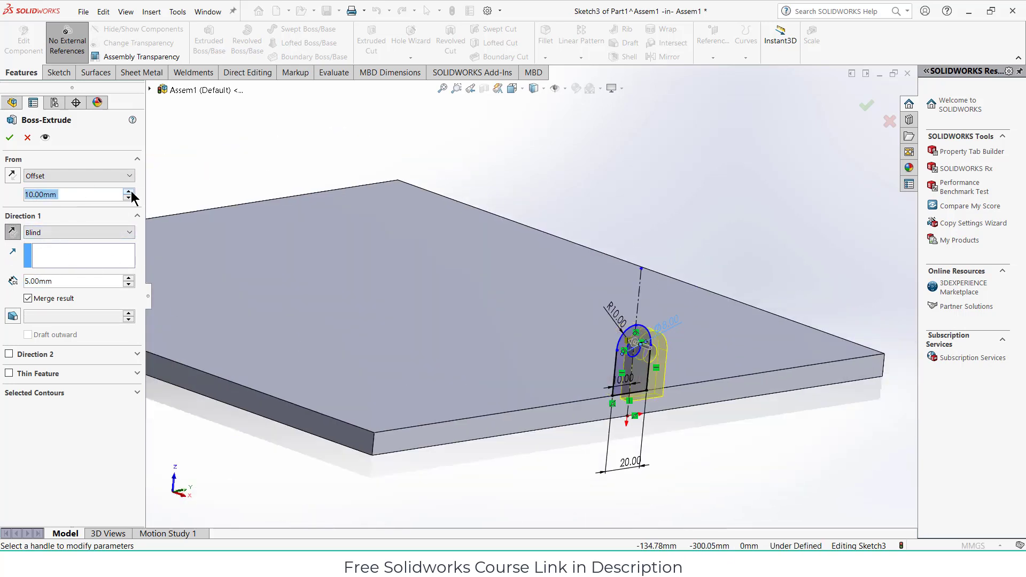
{"action": "left_click", "coordinate": [14, 177]}
{"action": "mouse_move", "coordinate": [388, 318]}
{"action": "middle_mouse_down"}
{"action": "mouse_move", "coordinate": [401, 325]}
{"action": "mouse_move", "coordinate": [393, 321]}
{"action": "middle_mouse_up"}
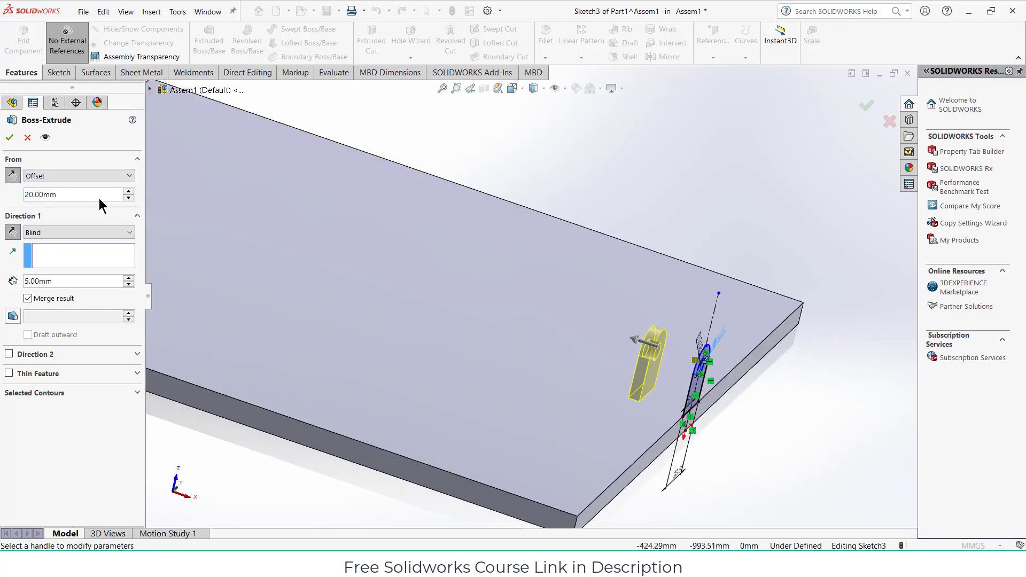
{"action": "left_click", "coordinate": [129, 197]}
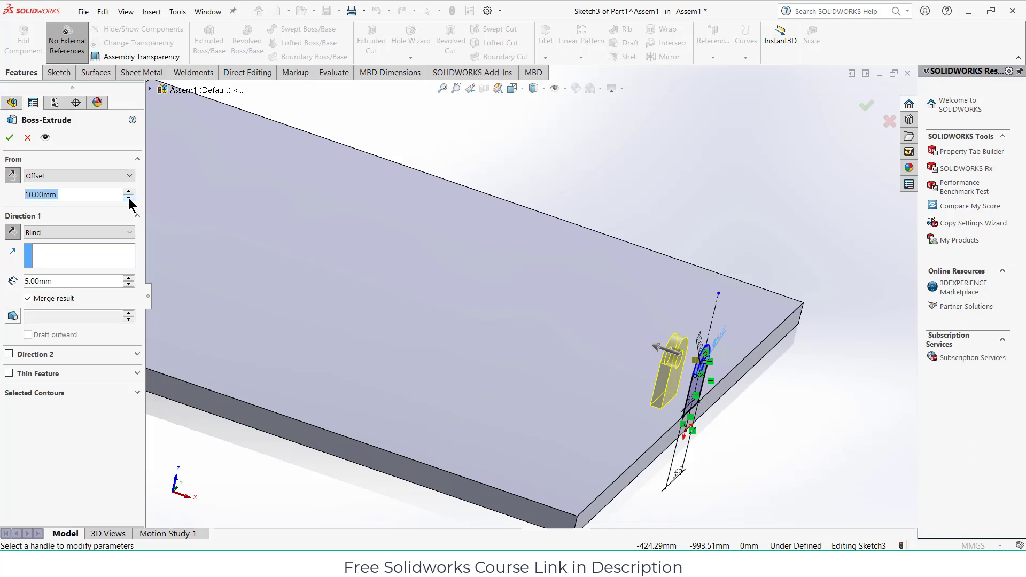
{"action": "type", "text": "5"}
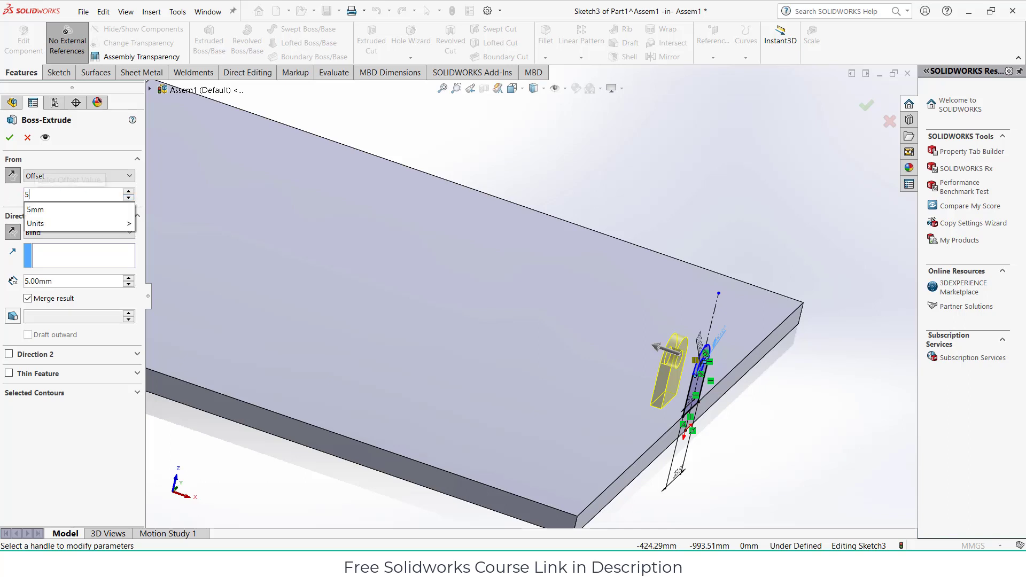
{"action": "key", "text": "Return"}
{"action": "left_click", "coordinate": [10, 138]}
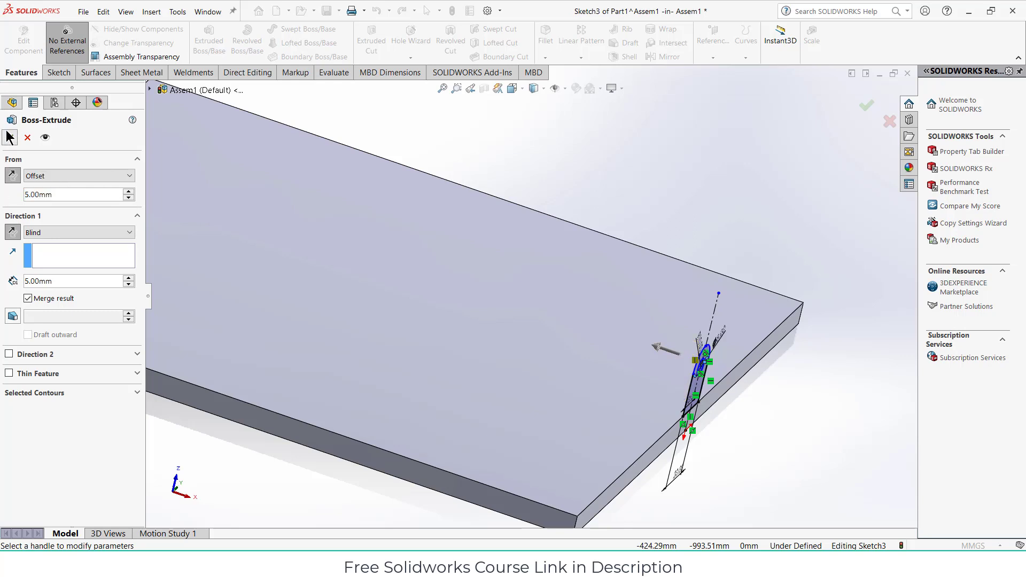
{"action": "key", "text": "f"}
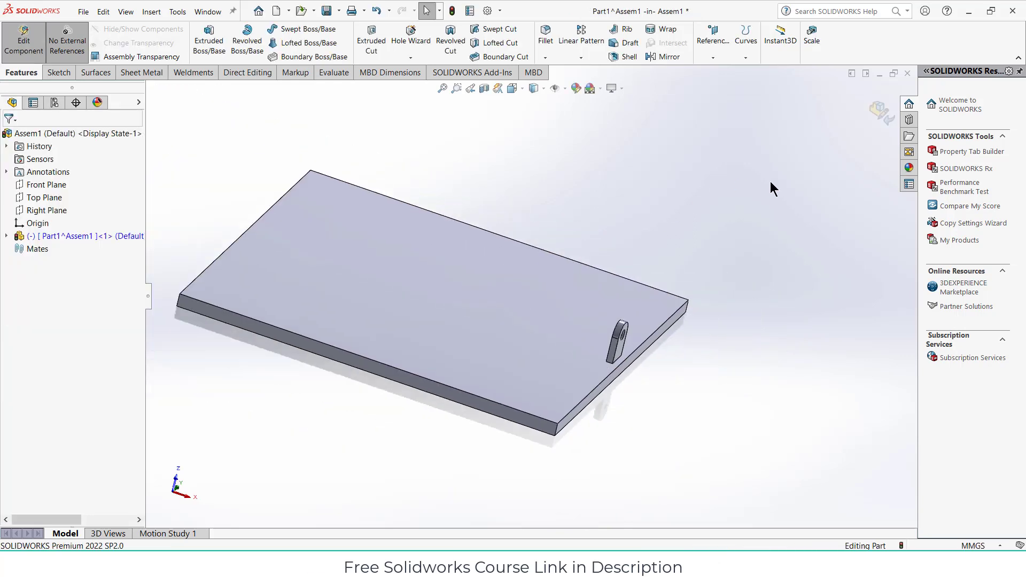
{"action": "left_click", "coordinate": [41, 210]}
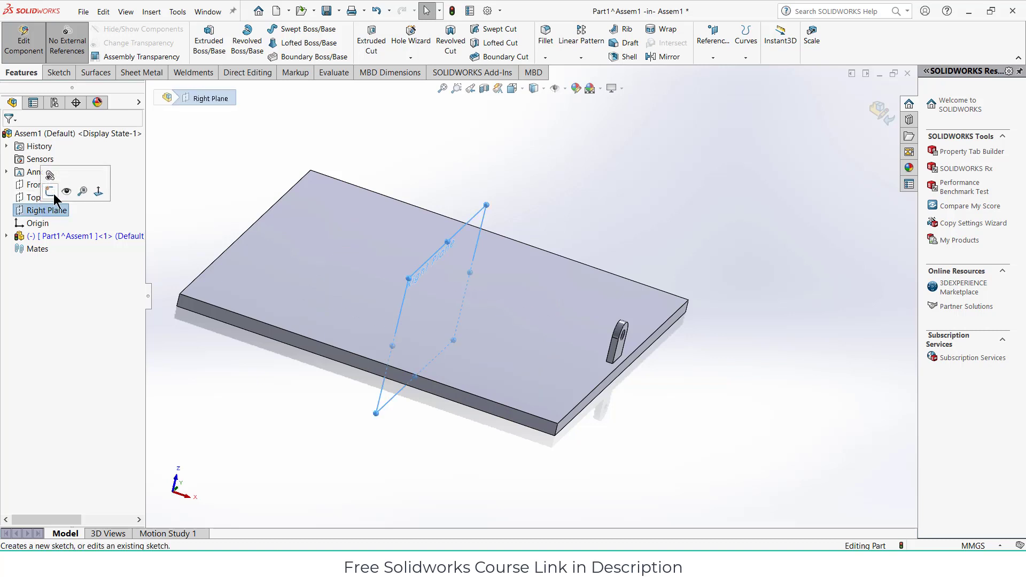
{"action": "left_click", "coordinate": [53, 194]}
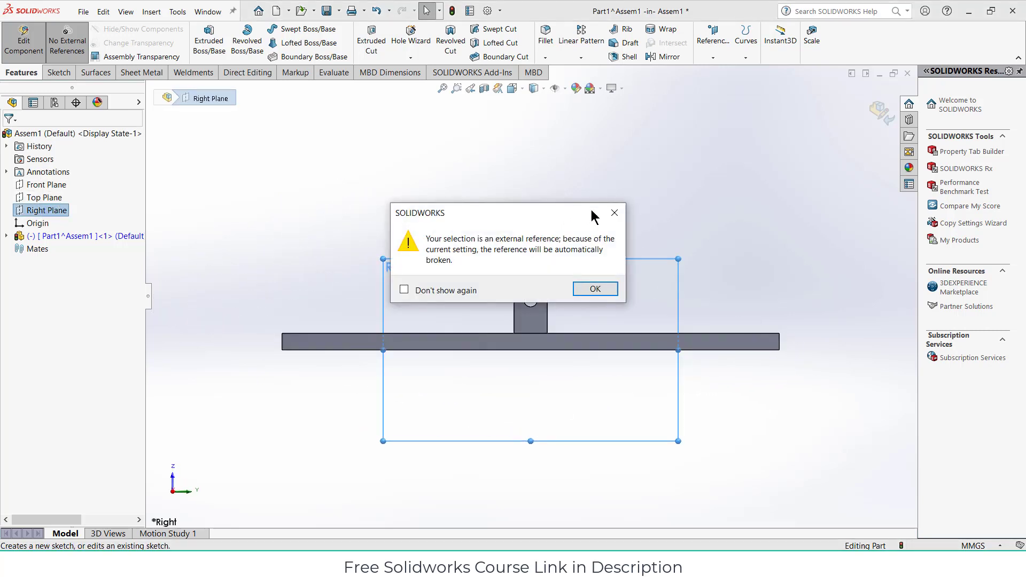
{"action": "left_click", "coordinate": [614, 213]}
{"action": "left_click", "coordinate": [869, 108]}
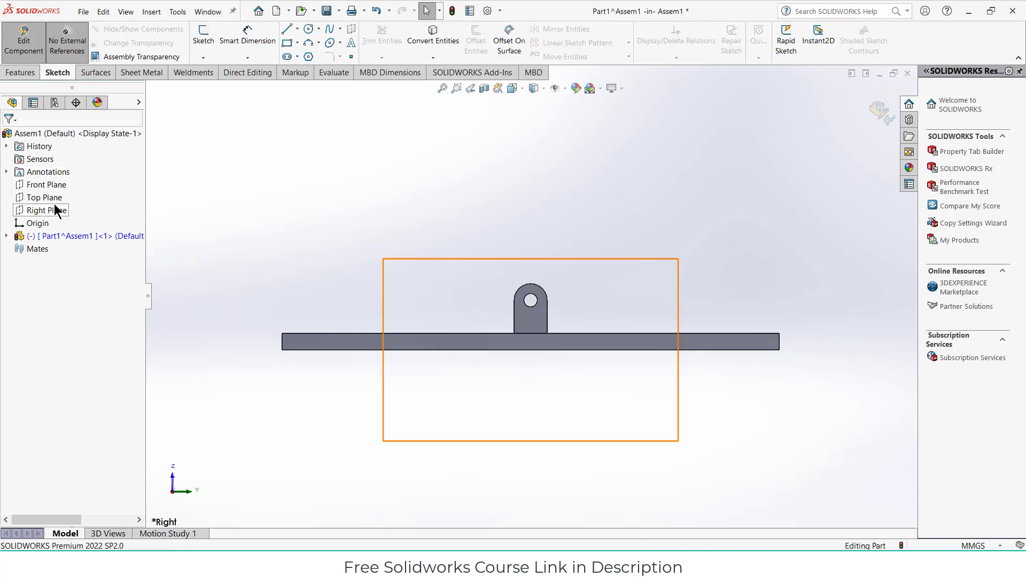
- Sketch a centerline about 156 mm long on the part's own Right Plane, from the origin perpendicular to the plate, and exit the sketch
{"action": "left_click", "coordinate": [6, 236]}
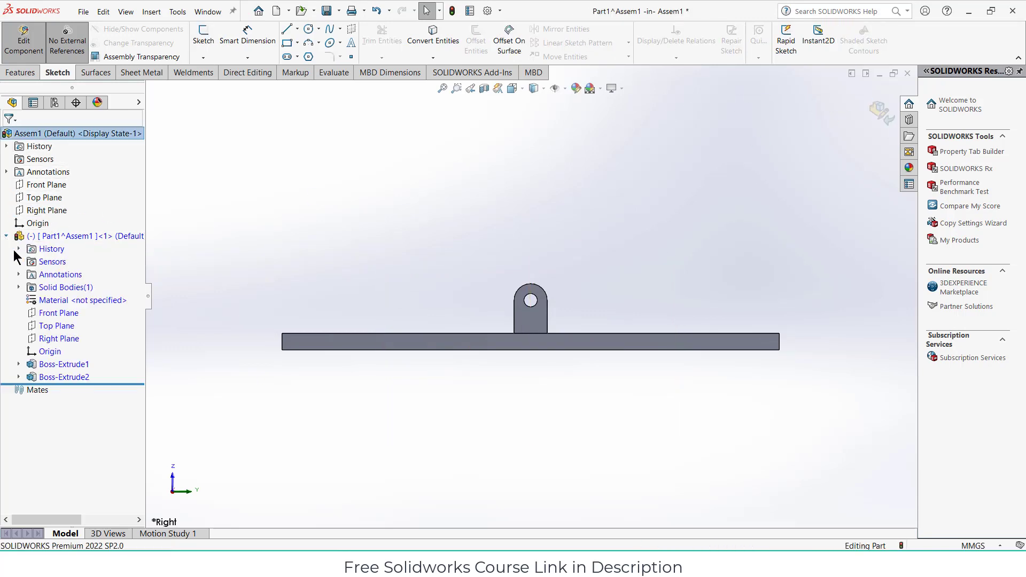
{"action": "left_click", "coordinate": [59, 340]}
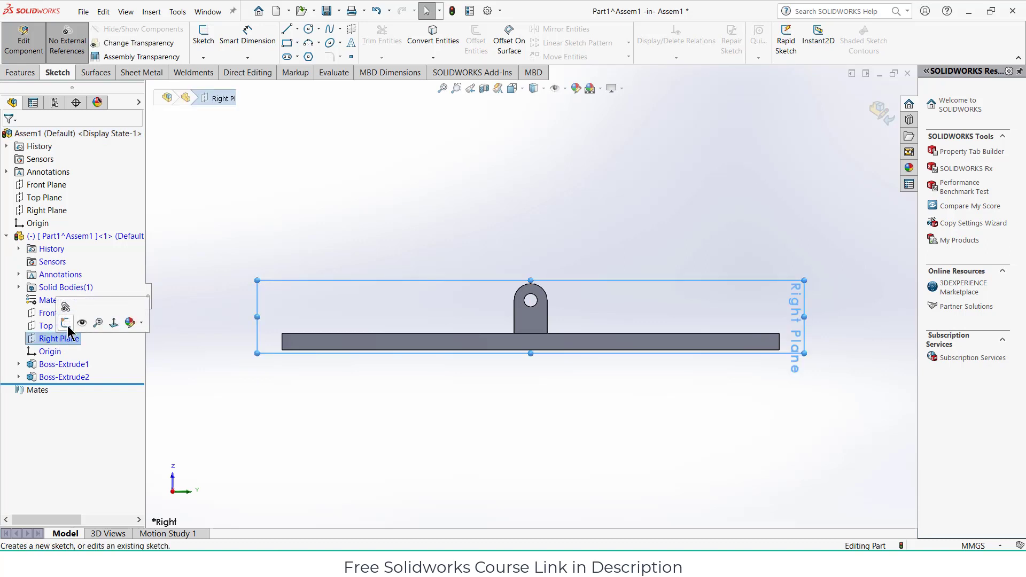
{"action": "left_click", "coordinate": [67, 324]}
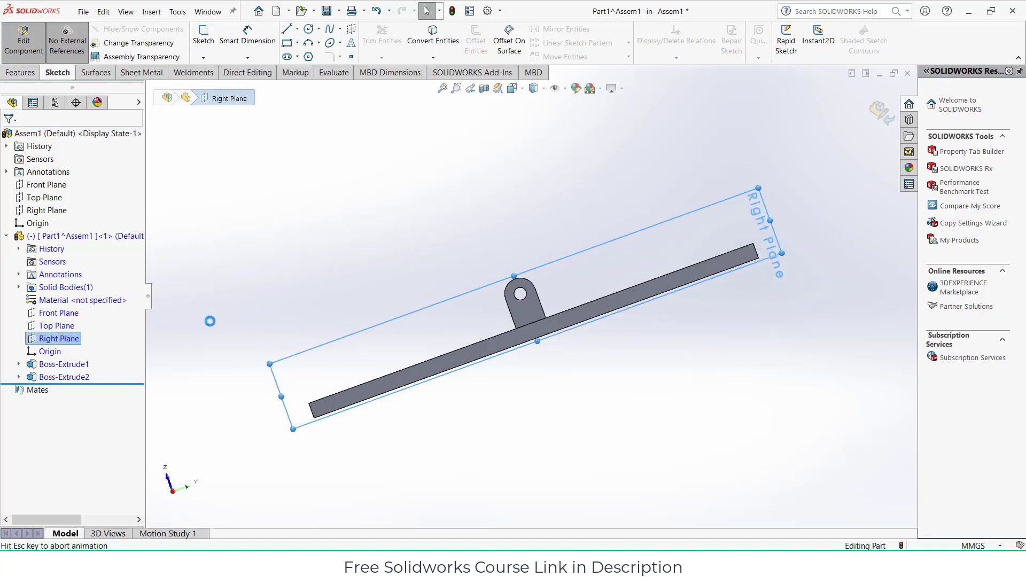
{"action": "left_click", "coordinate": [297, 29]}
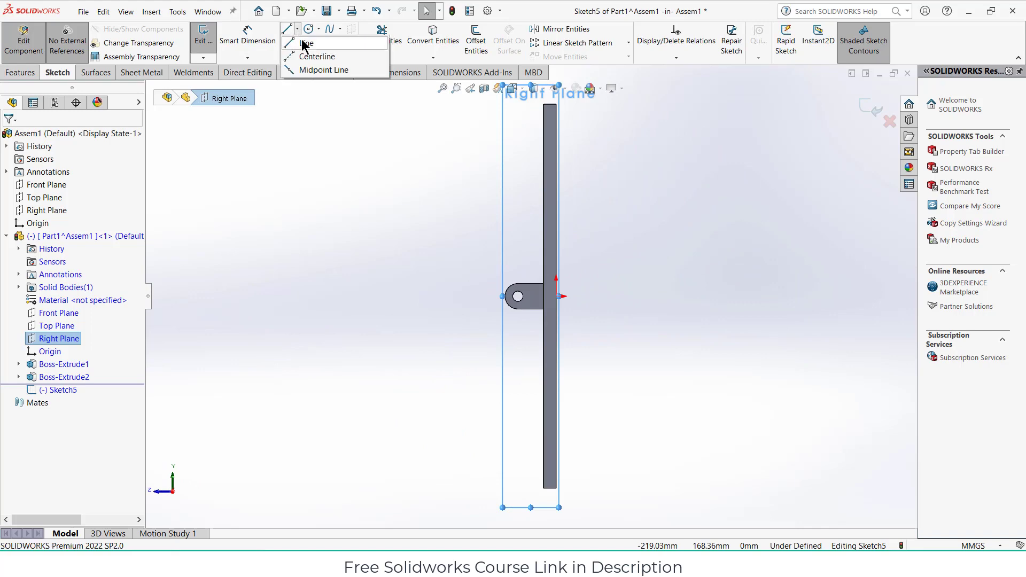
{"action": "left_click", "coordinate": [315, 57]}
{"action": "left_click", "coordinate": [556, 297]}
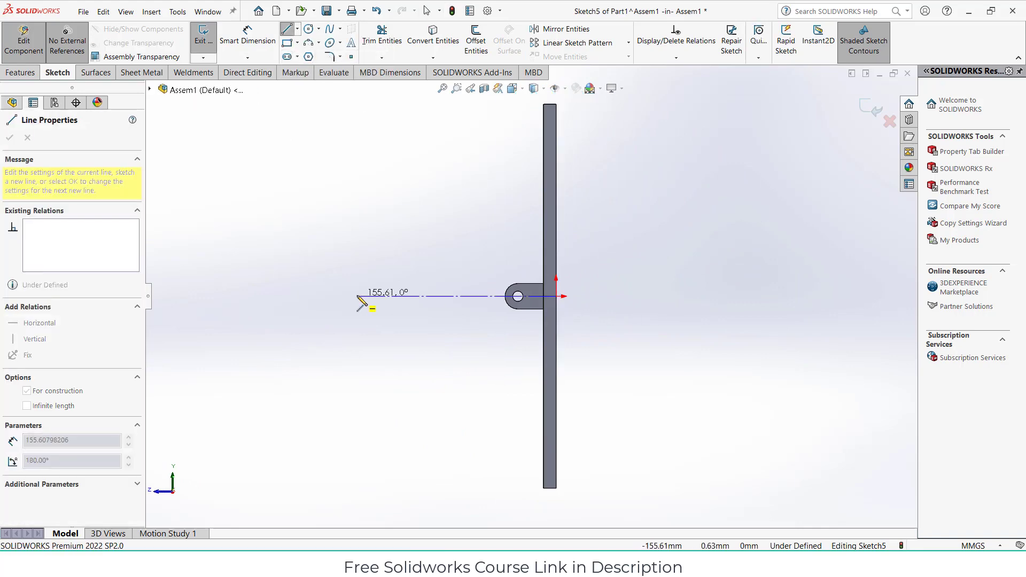
{"action": "left_click", "coordinate": [357, 297]}
{"action": "key", "text": "Escape"}
{"action": "key", "text": "ctrl+7"}
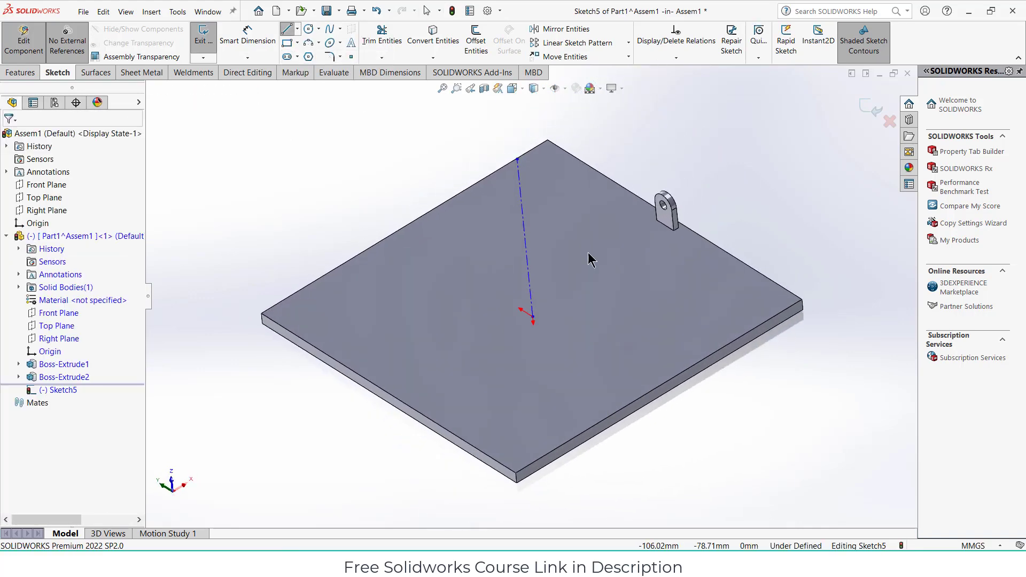
{"action": "left_click", "coordinate": [21, 73]}
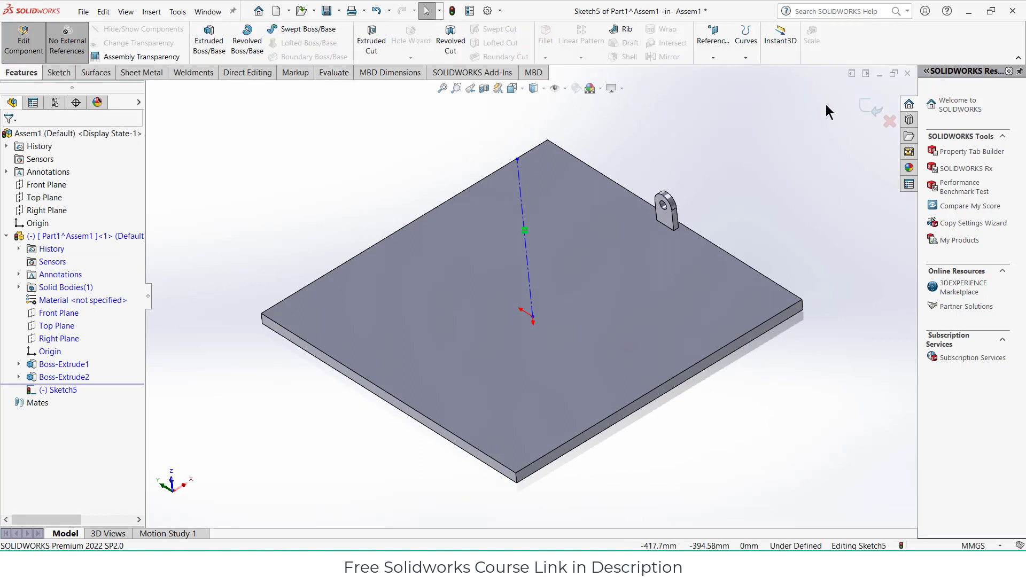
{"action": "left_click", "coordinate": [868, 107]}
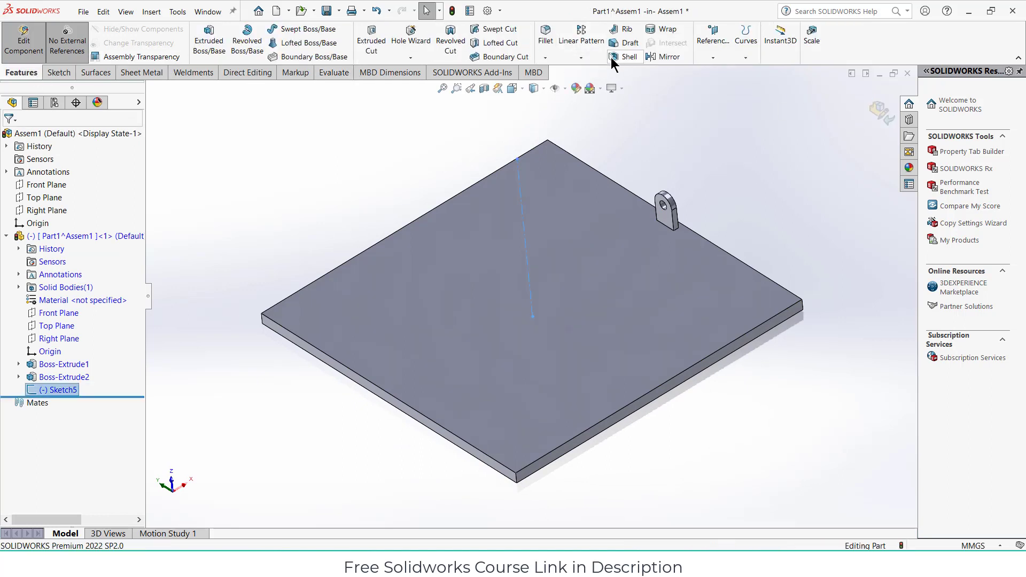
- Start a circular pattern using the sketched centerline as its rotation axis
{"action": "left_click", "coordinate": [581, 57]}
{"action": "left_click", "coordinate": [591, 82]}
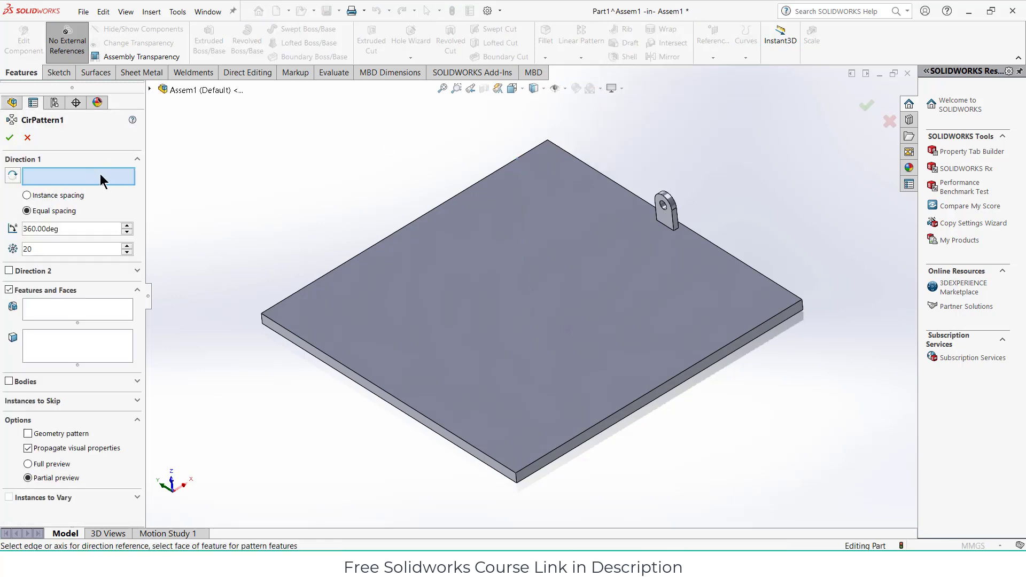
{"action": "middle_click_drag", "start_coordinate": [614, 298], "coordinate": [521, 190]}
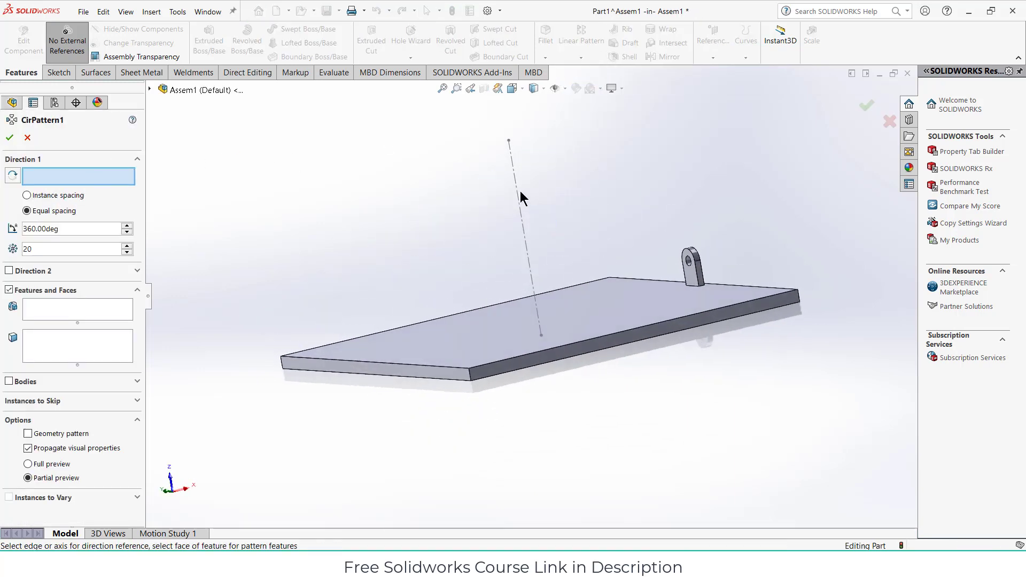
{"action": "left_click", "coordinate": [517, 188]}
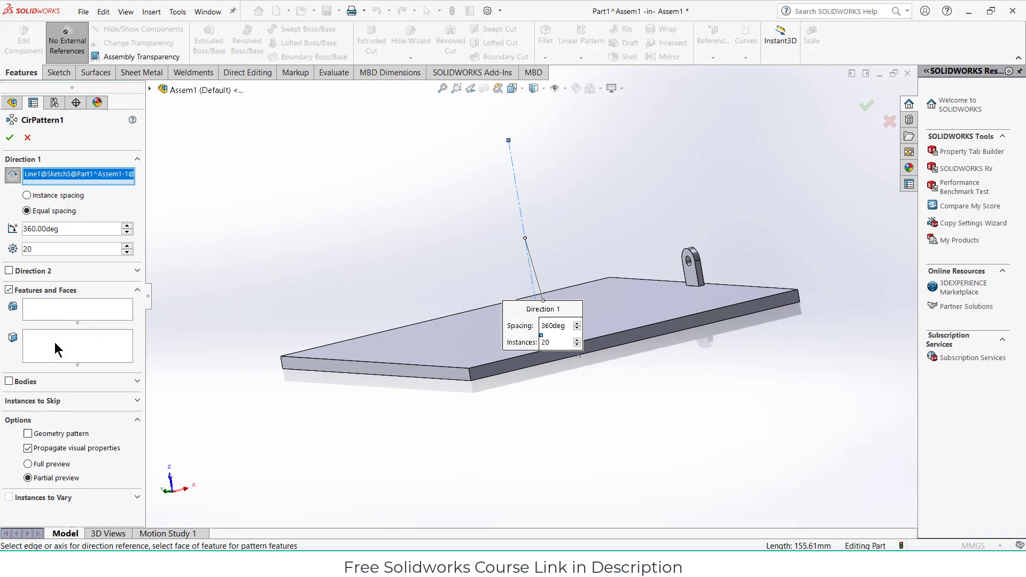
- Pattern the lug extrusion as 4 equally spaced instances over 360 degrees and complete the pattern
{"action": "left_click", "coordinate": [67, 311]}
{"action": "scroll", "coordinate": [688, 288], "scroll_direction": "down", "scroll_amount": 5}
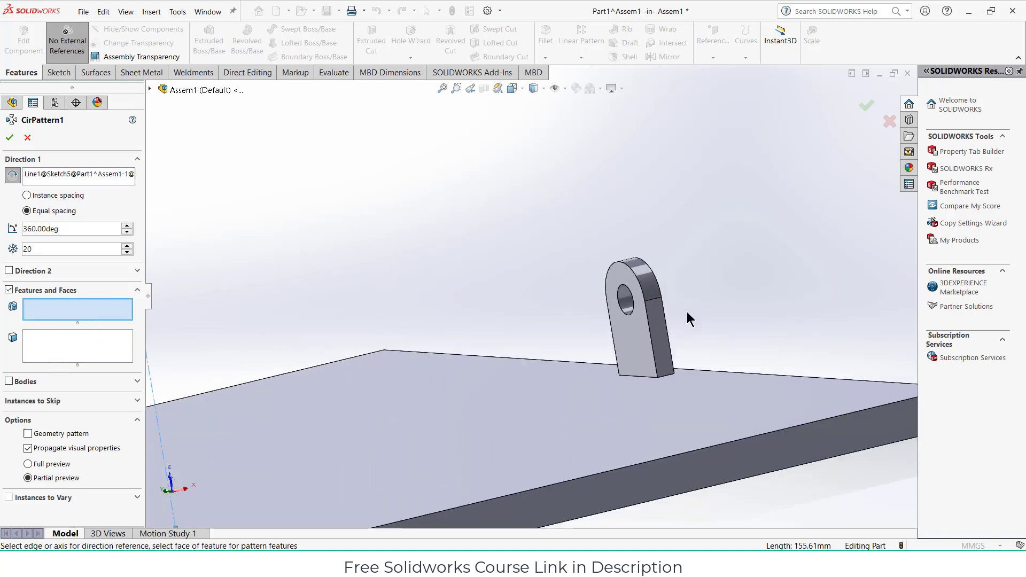
{"action": "left_click", "coordinate": [652, 336]}
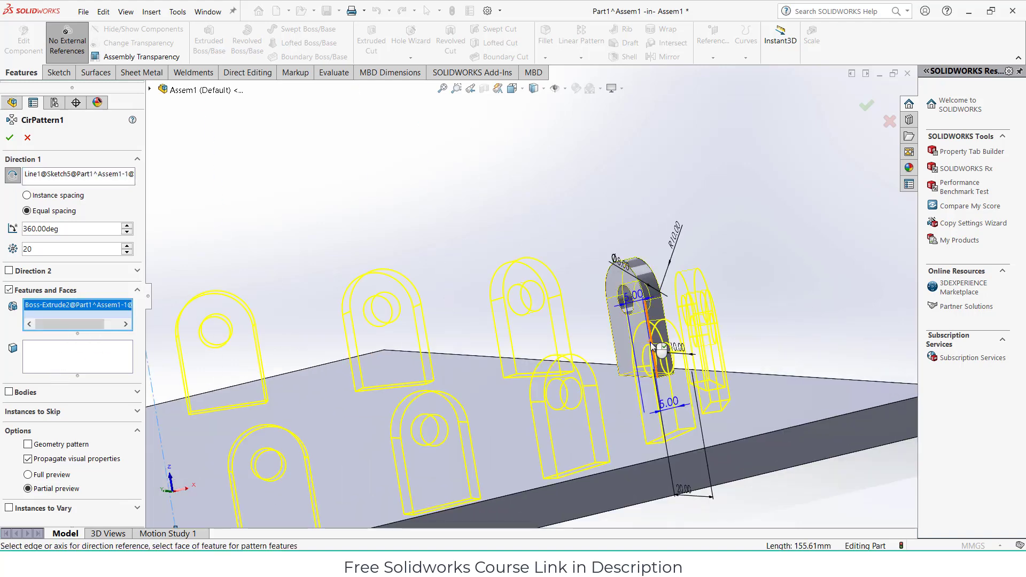
{"action": "middle_click_drag", "start_coordinate": [645, 342], "coordinate": [501, 390]}
{"action": "scroll", "coordinate": [501, 390], "scroll_direction": "up", "scroll_amount": 5}
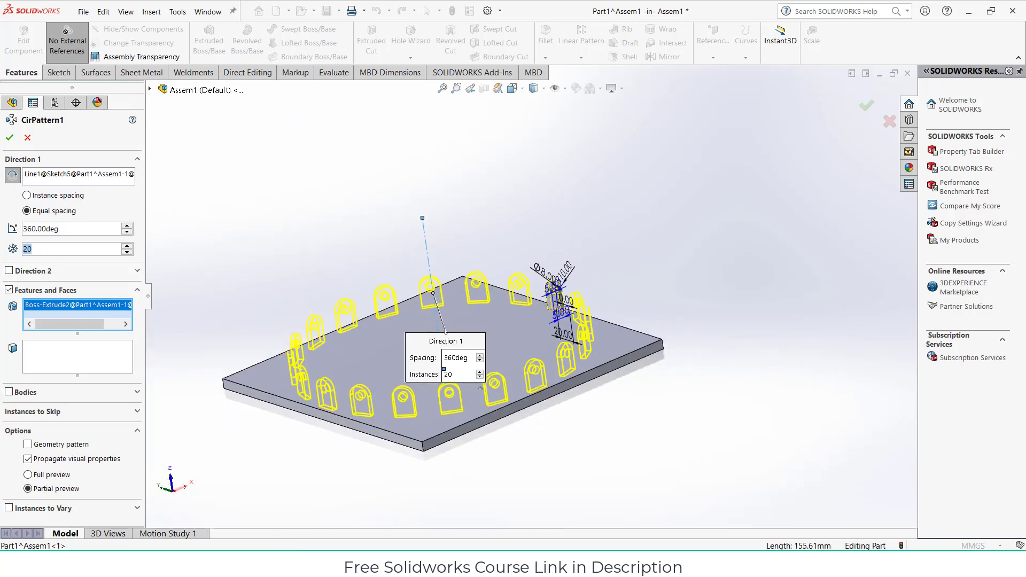
{"action": "key", "text": "Return"}
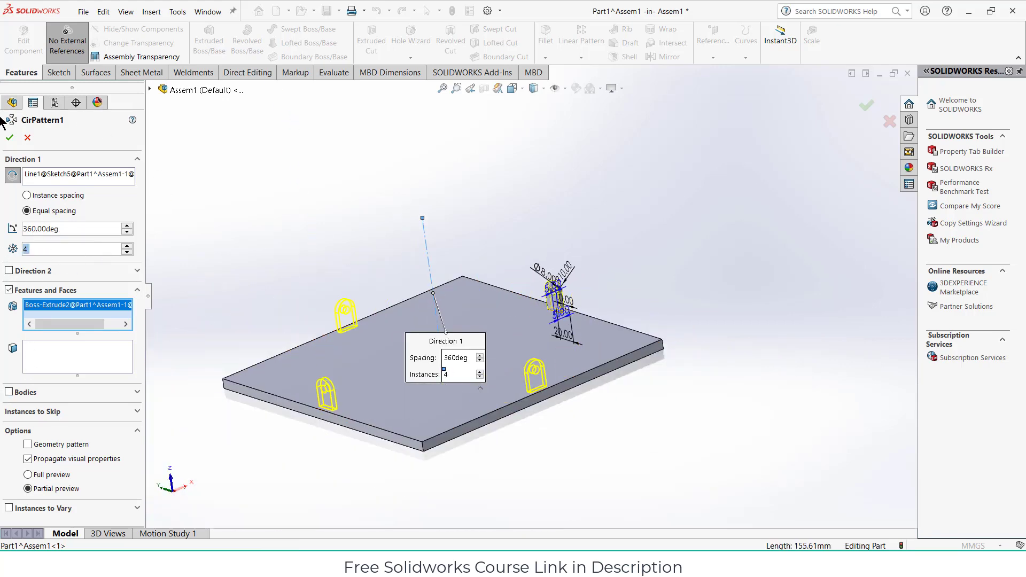
{"action": "left_click", "coordinate": [10, 137]}
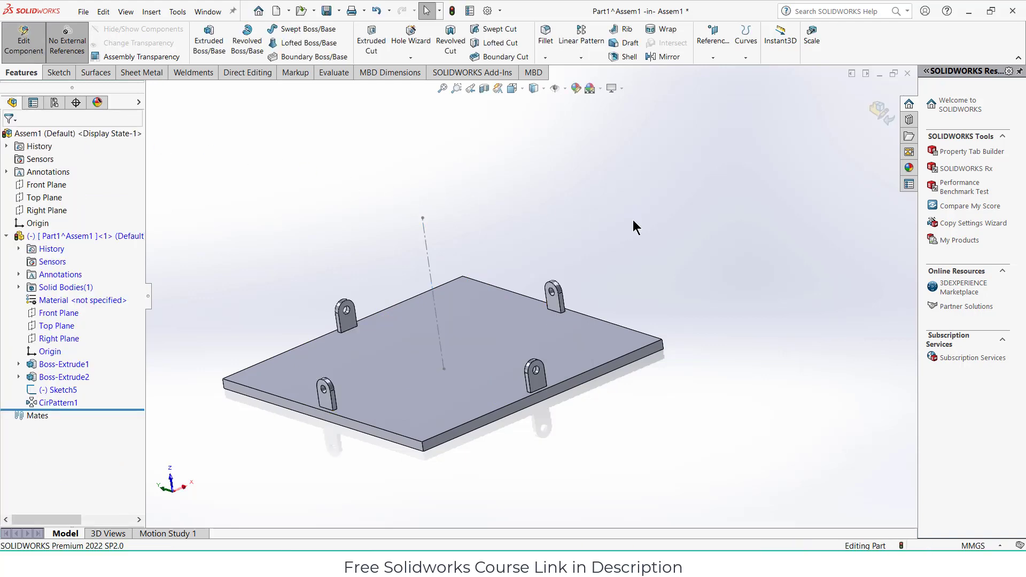
- Finish editing the plate part and insert a new part positioned on the assembly's Right Plane
{"action": "middle_click_drag", "start_coordinate": [633, 220], "coordinate": [497, 367]}
{"action": "left_click", "coordinate": [879, 110]}
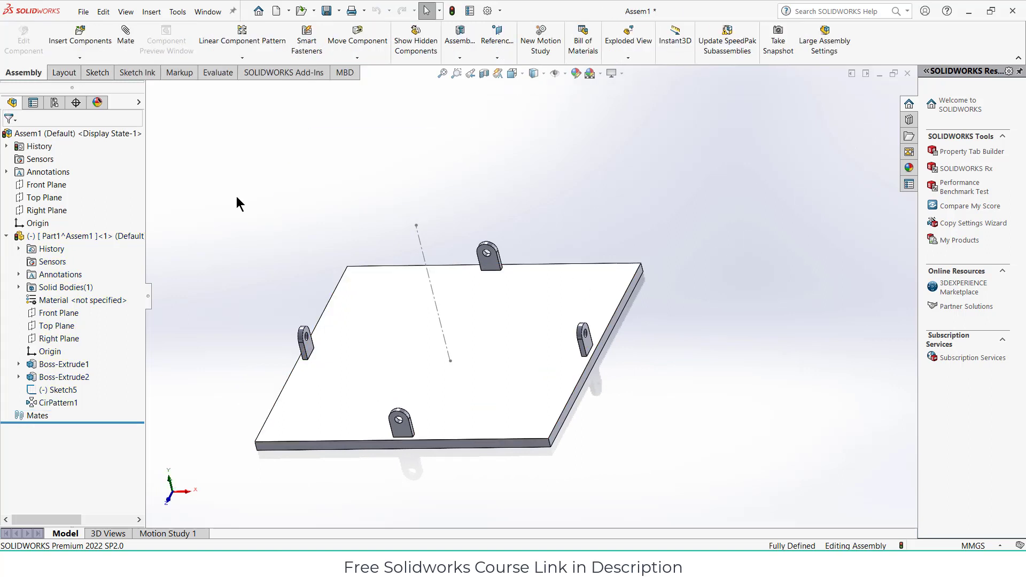
{"action": "middle_click_drag", "start_coordinate": [369, 258], "coordinate": [315, 265]}
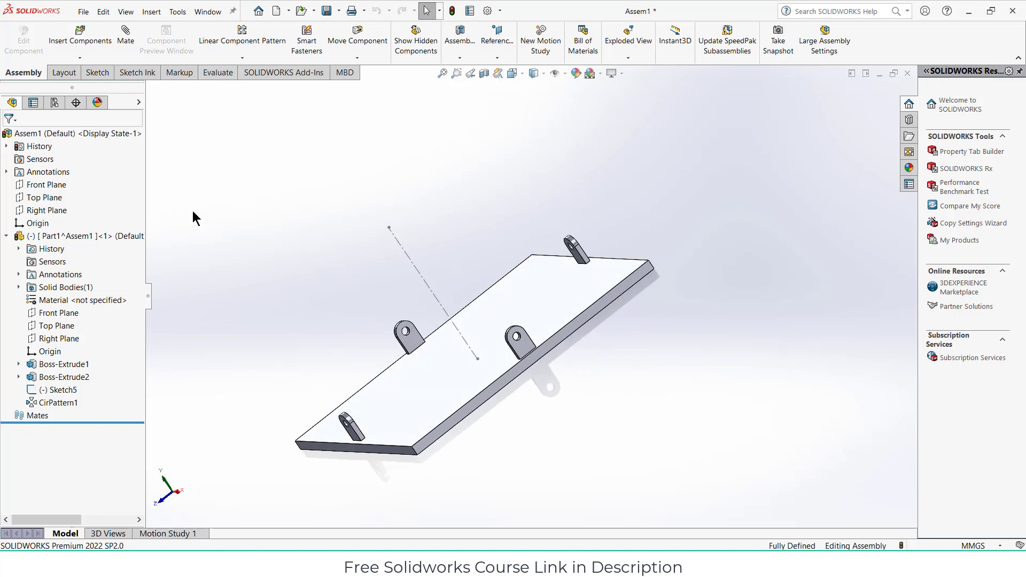
{"action": "left_click", "coordinate": [79, 57]}
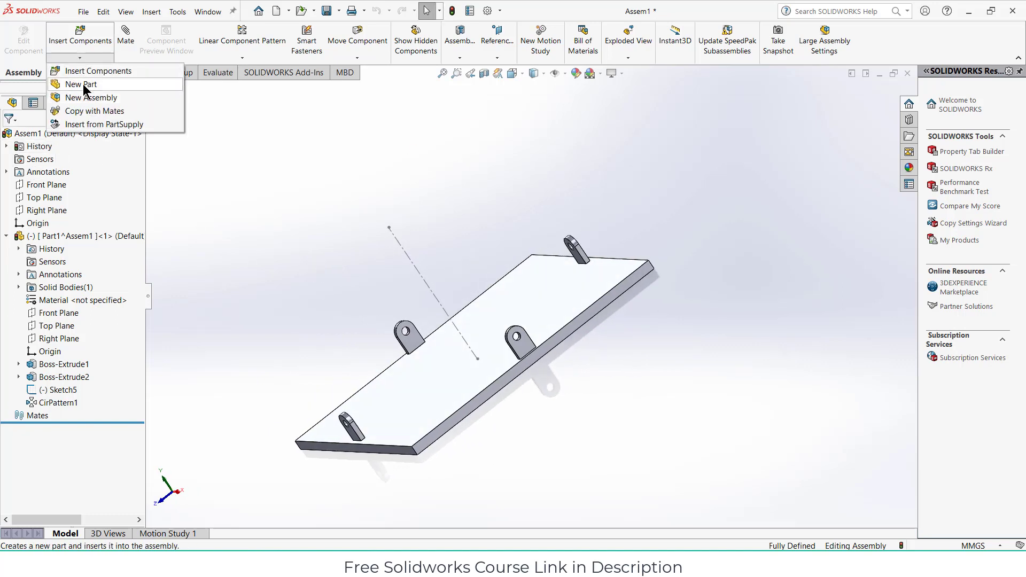
{"action": "left_click", "coordinate": [67, 83]}
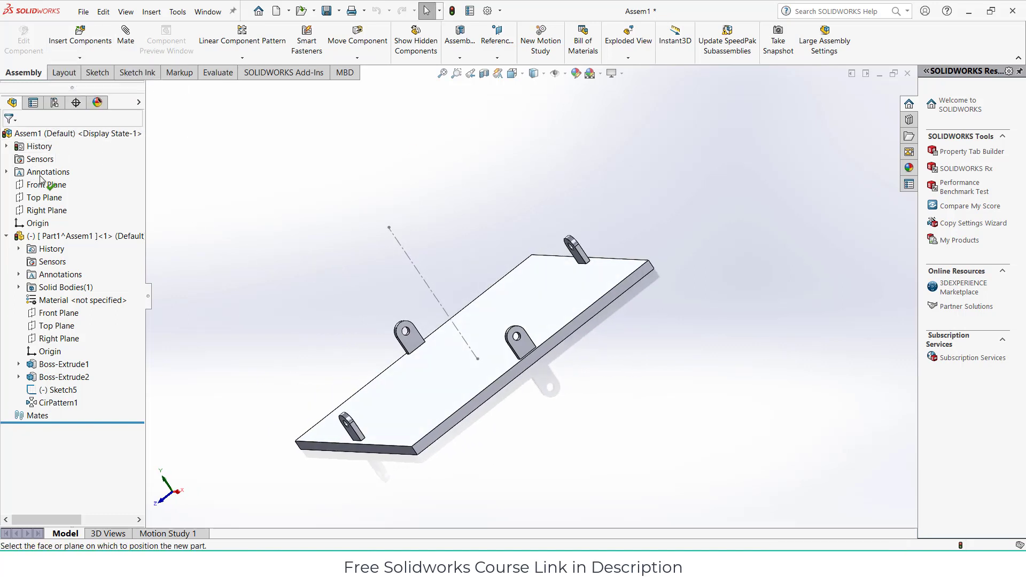
{"action": "left_click", "coordinate": [45, 211]}
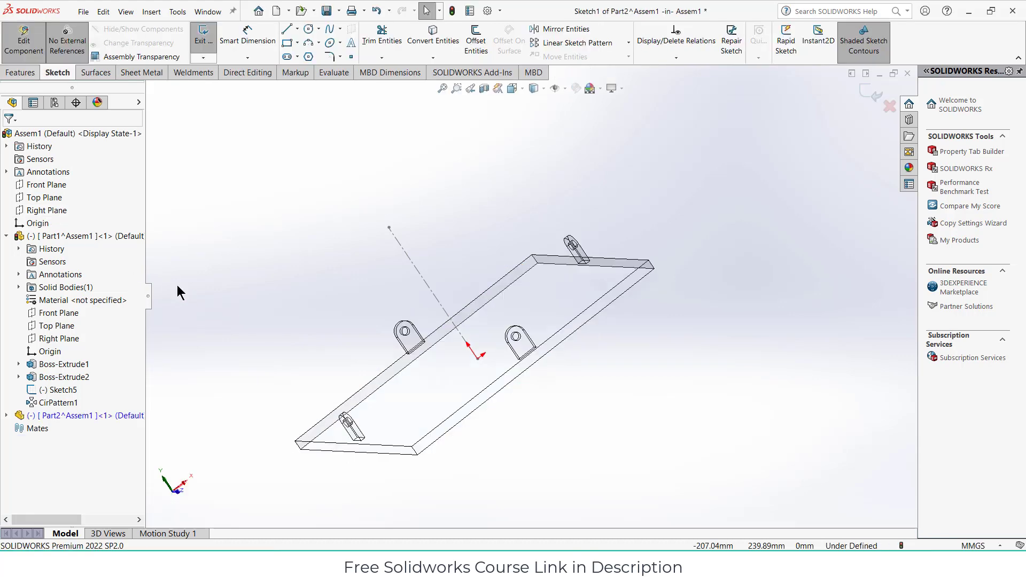
- Sketch a horizontal straight slot starting at the middle lug's hole centre, about 88 mm between centres and about 27 mm wide
{"action": "left_click", "coordinate": [287, 57]}
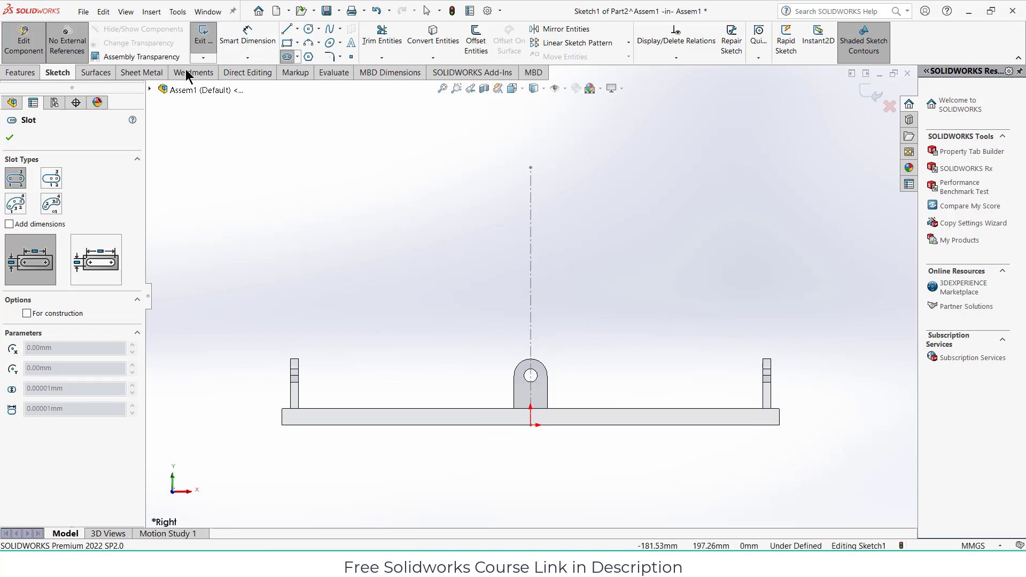
{"action": "left_click", "coordinate": [66, 43]}
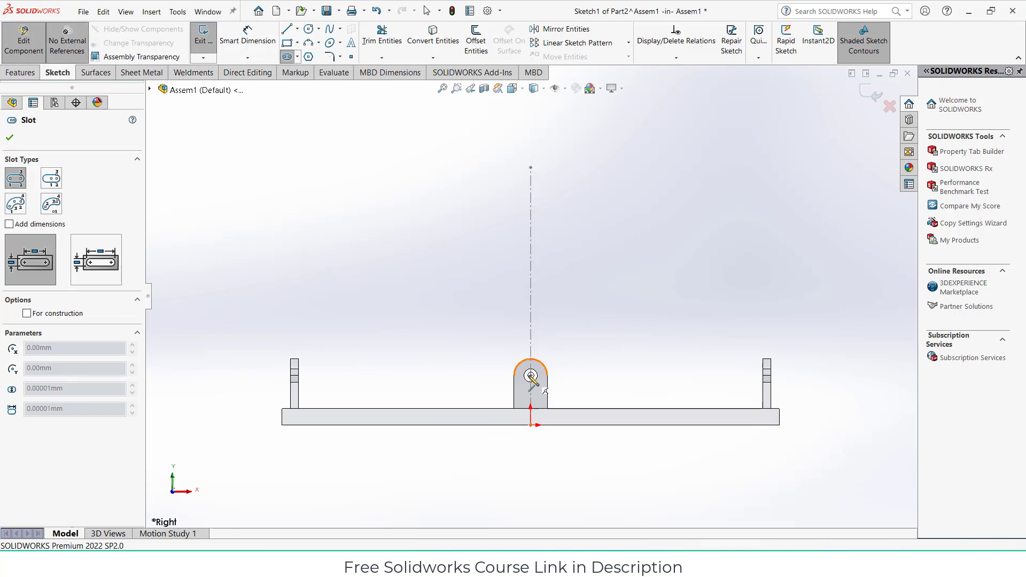
{"action": "left_click", "coordinate": [530, 376]}
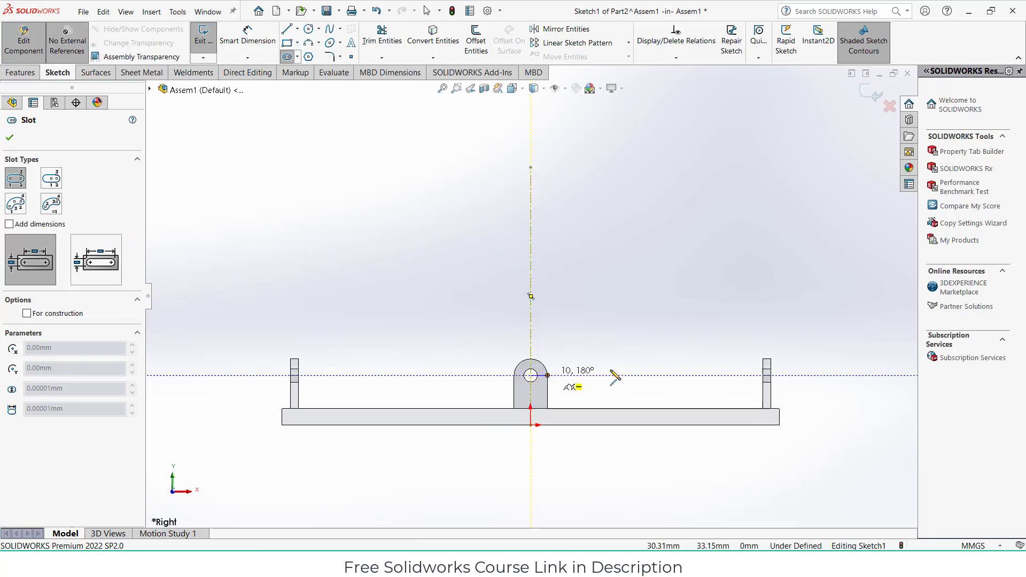
{"action": "left_click", "coordinate": [676, 375]}
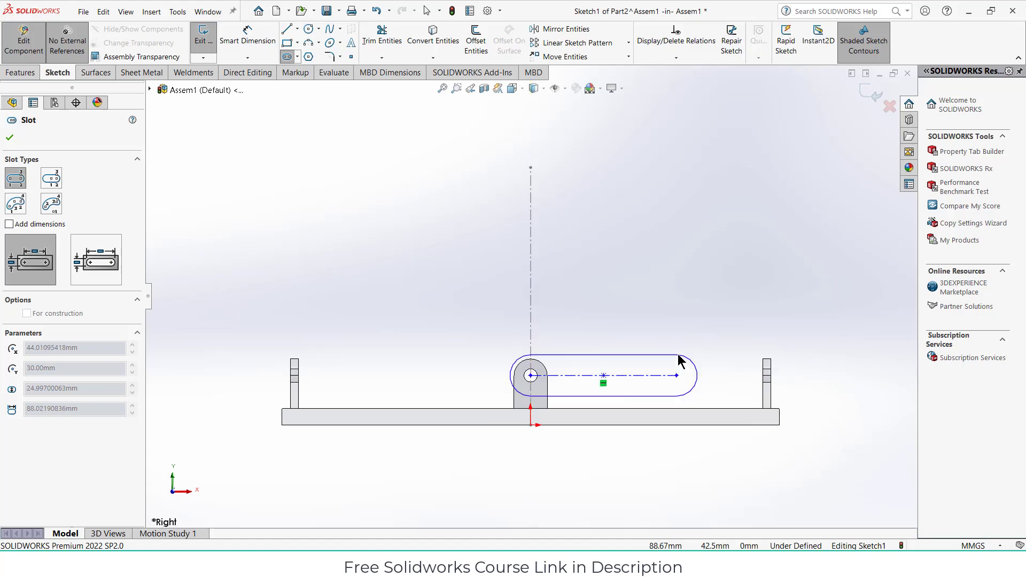
{"action": "left_click", "coordinate": [678, 354]}
- Dimension the slot's centre-to-centre length at 90 mm
{"action": "left_click", "coordinate": [249, 37]}
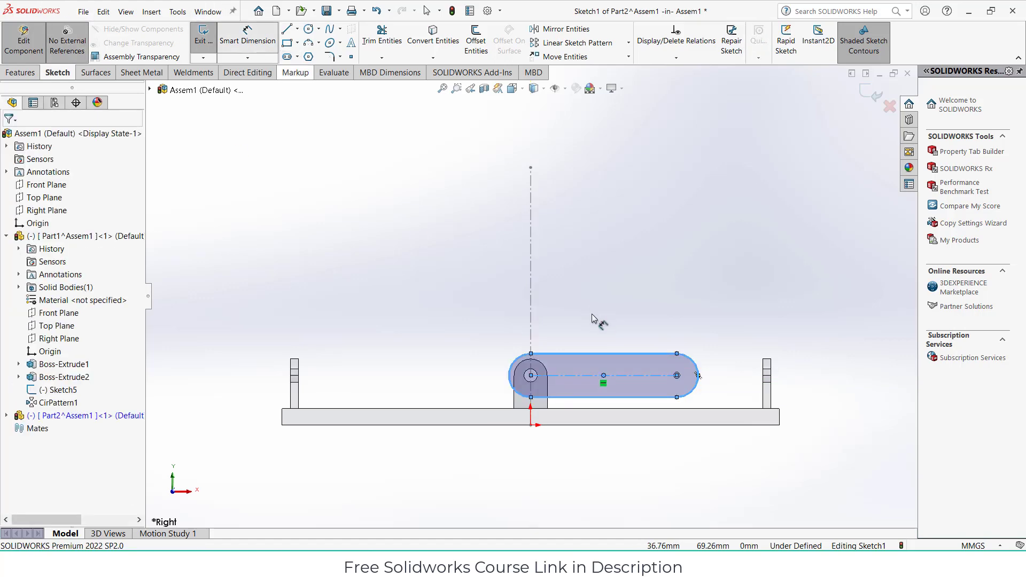
{"action": "left_click", "coordinate": [613, 376]}
{"action": "left_click", "coordinate": [620, 479]}
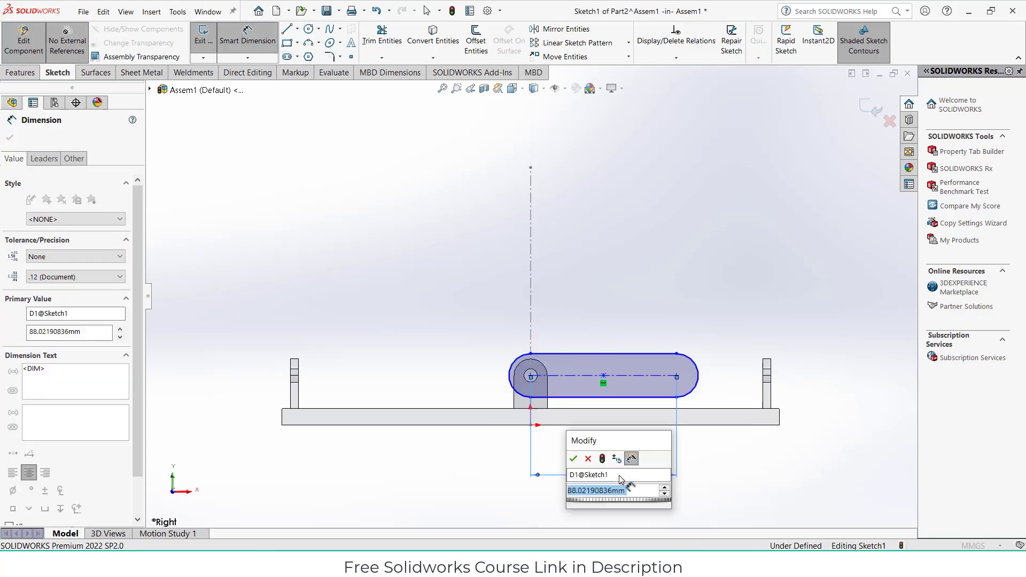
{"action": "type", "text": "90"}
{"action": "key", "text": "Return"}
- Dimension the slot's end arc radius at 10 mm
{"action": "scroll", "coordinate": [630, 396], "scroll_direction": "down", "scroll_amount": 5}
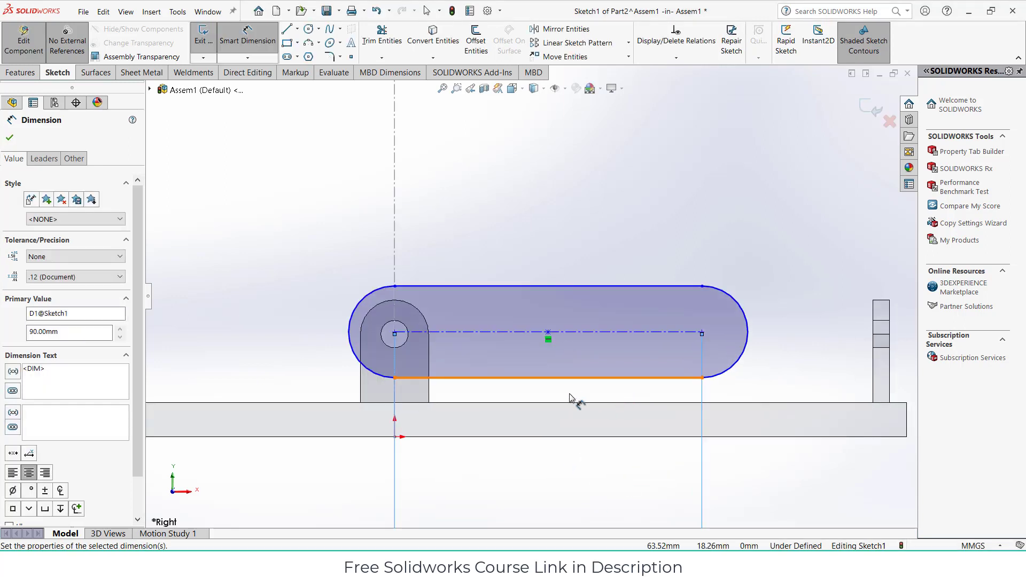
{"action": "left_click", "coordinate": [275, 255]}
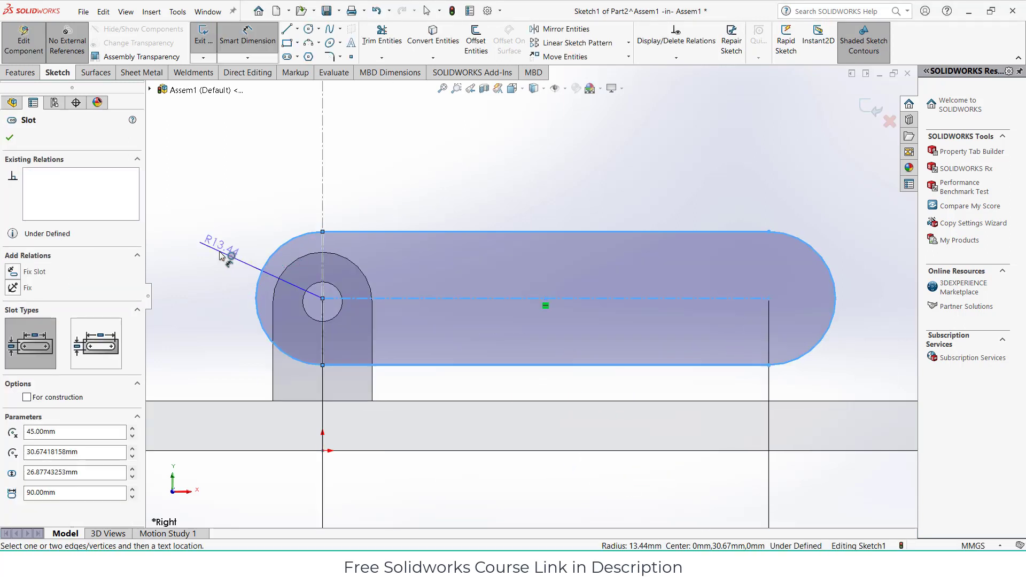
{"action": "left_click", "coordinate": [217, 247]}
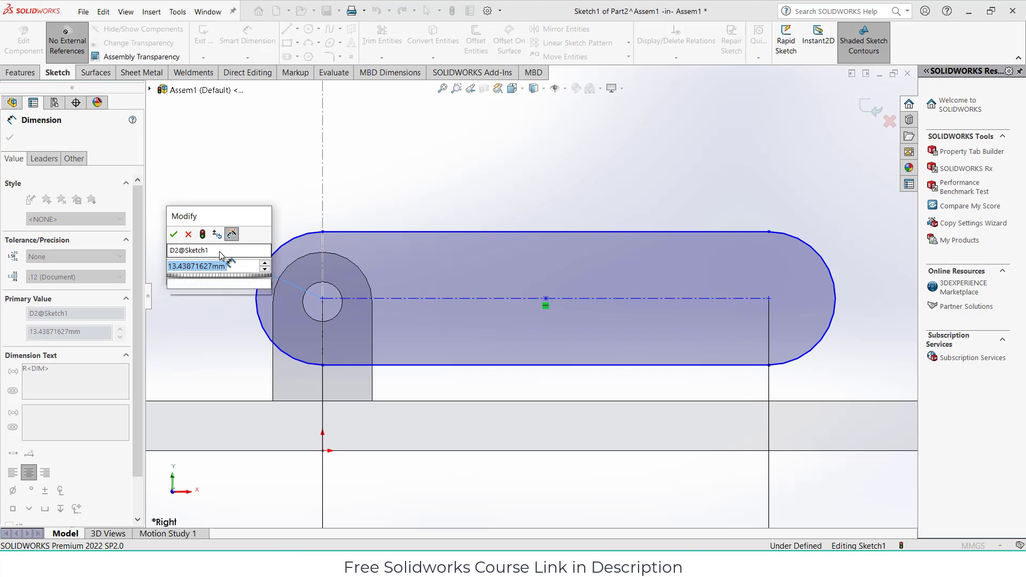
{"action": "type", "text": "10"}
{"action": "key", "text": "Return"}
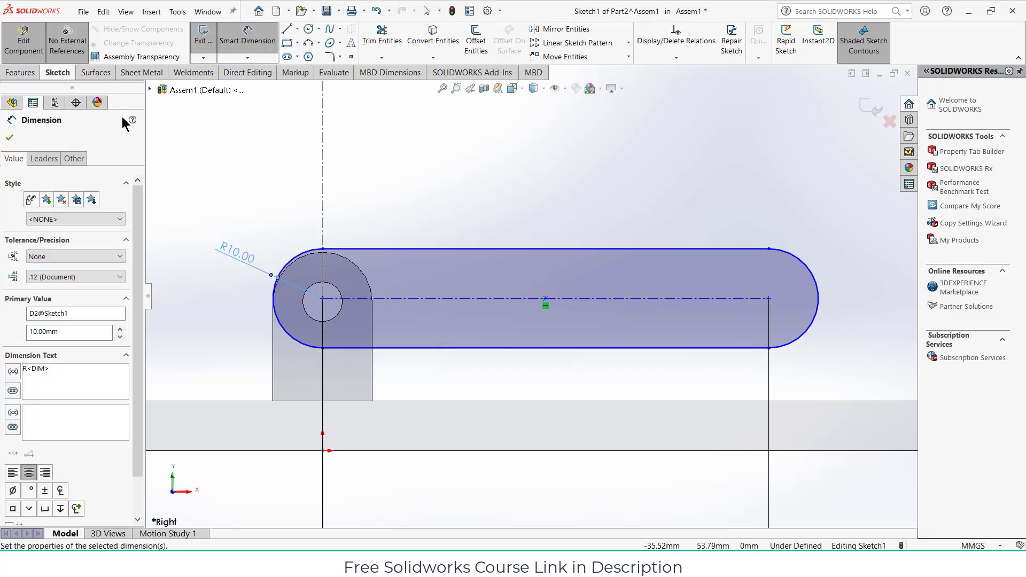
{"action": "left_click", "coordinate": [312, 30]}
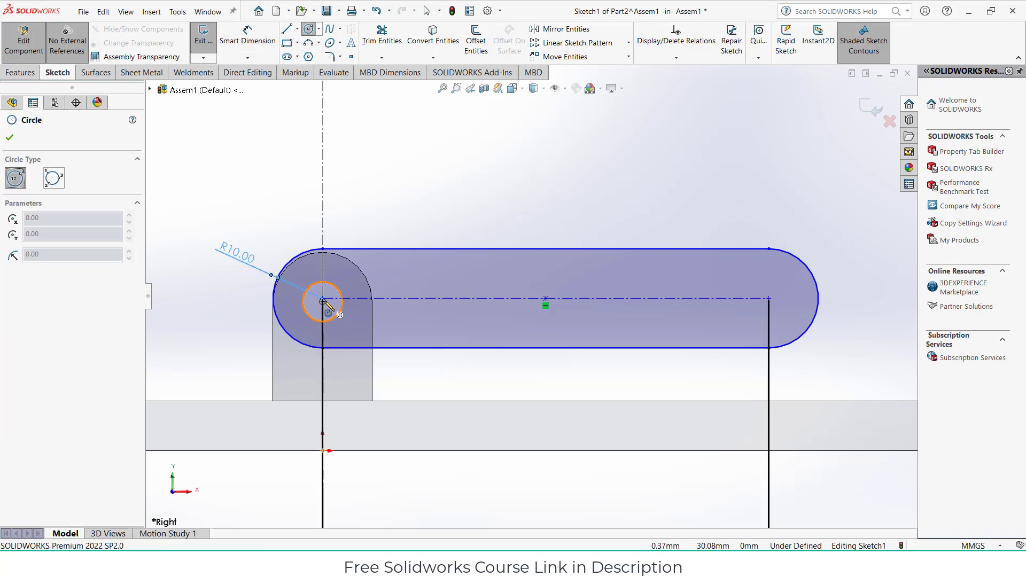
{"action": "left_click", "coordinate": [322, 300]}
{"action": "key", "text": "Escape"}
- Sketch a 4 mm radius circle over the lug's hole and a circle about 13.4 mm in diameter at the slot's free-end centre
{"action": "scroll", "coordinate": [324, 299], "scroll_direction": "down", "scroll_amount": 5}
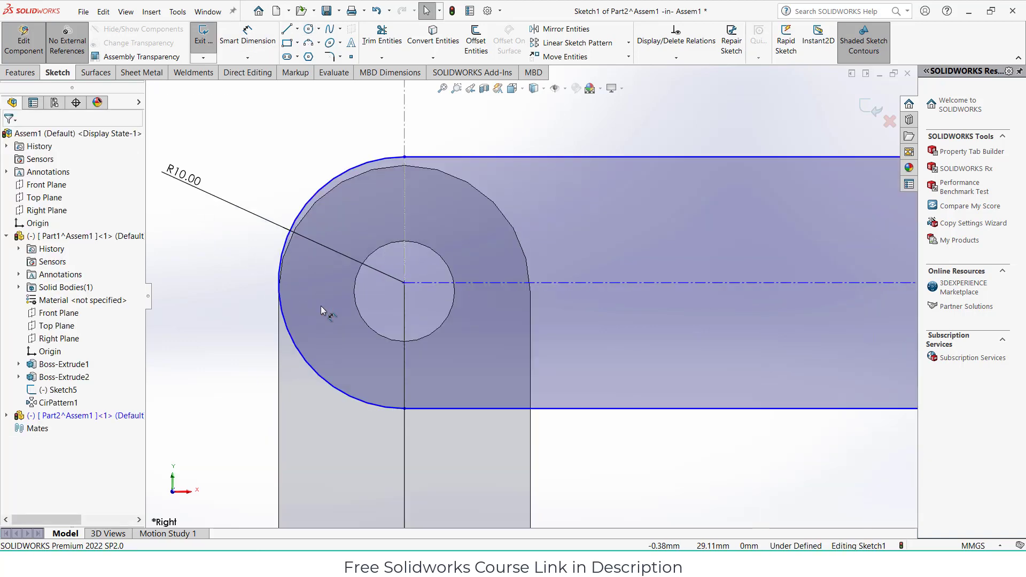
{"action": "left_click", "coordinate": [308, 29]}
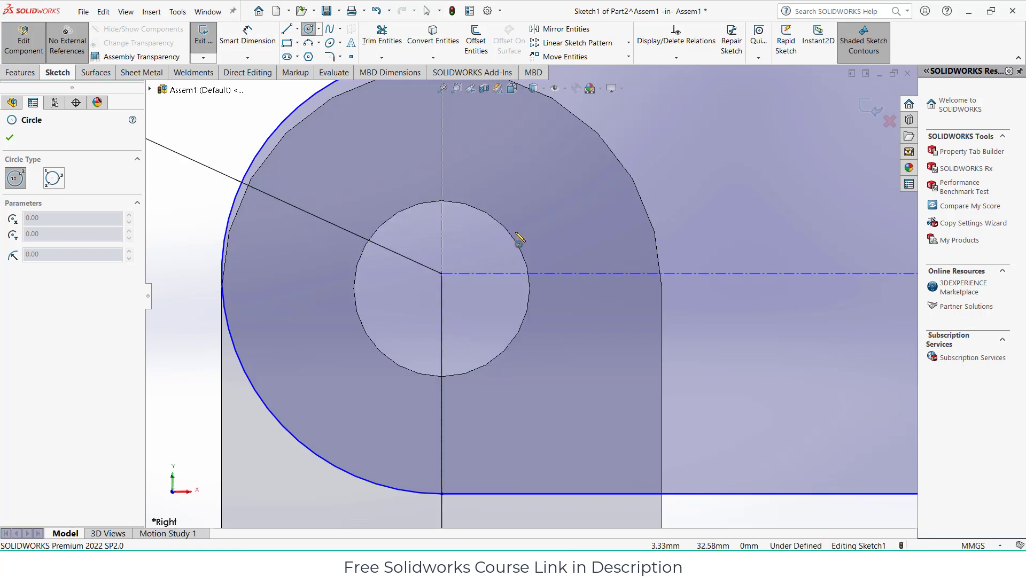
{"action": "left_click", "coordinate": [442, 288]}
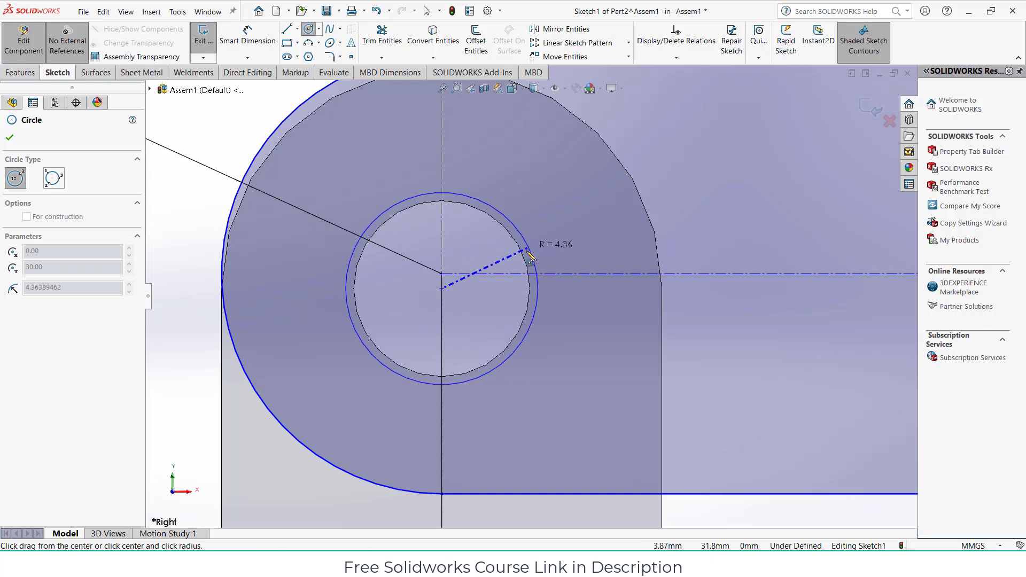
{"action": "left_click", "coordinate": [524, 259]}
{"action": "scroll", "coordinate": [532, 283], "scroll_direction": "up", "scroll_amount": 10}
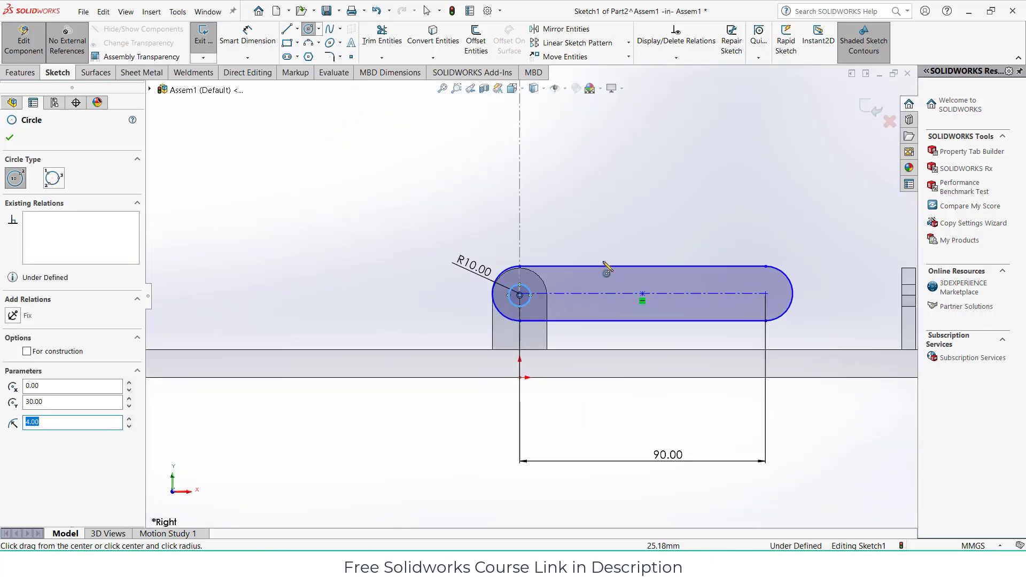
{"action": "scroll", "coordinate": [732, 310], "scroll_direction": "down", "scroll_amount": 3}
{"action": "left_click", "coordinate": [761, 285]}
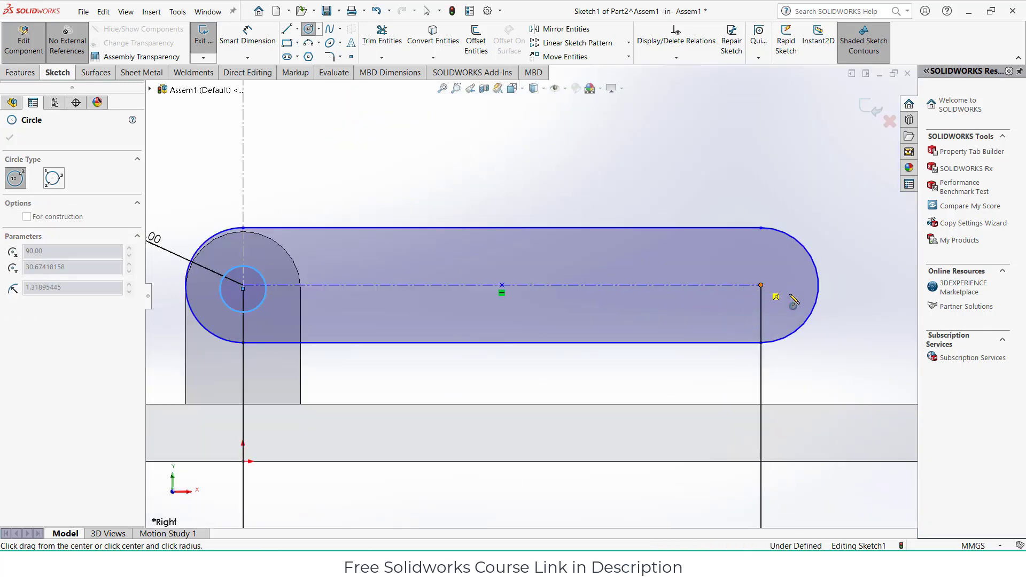
{"action": "left_click", "coordinate": [796, 299]}
- Dimension the diameters of both circles in the slot sketch at 8 mm
{"action": "left_click", "coordinate": [230, 39]}
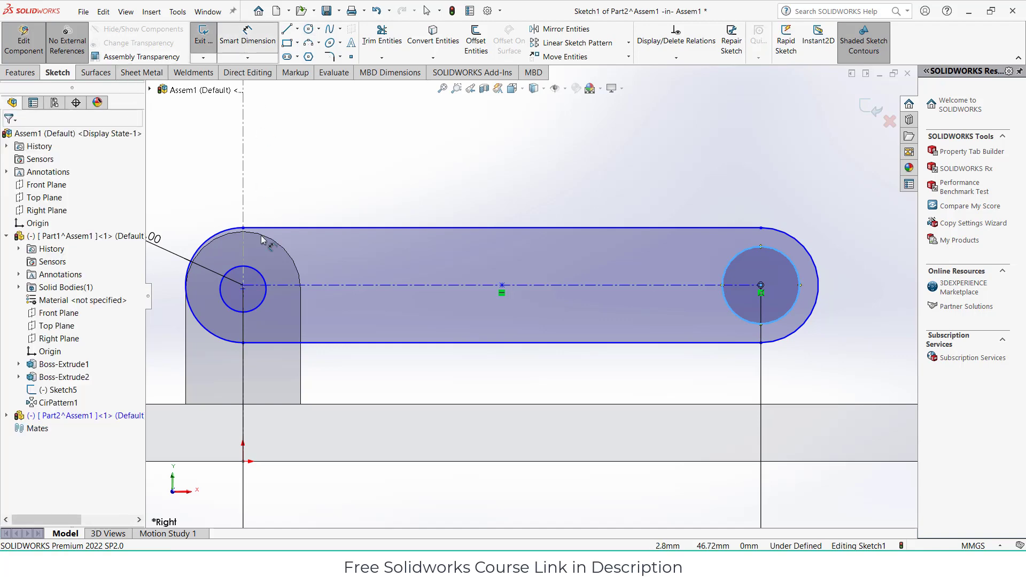
{"action": "left_click", "coordinate": [260, 274]}
{"action": "left_click", "coordinate": [352, 270]}
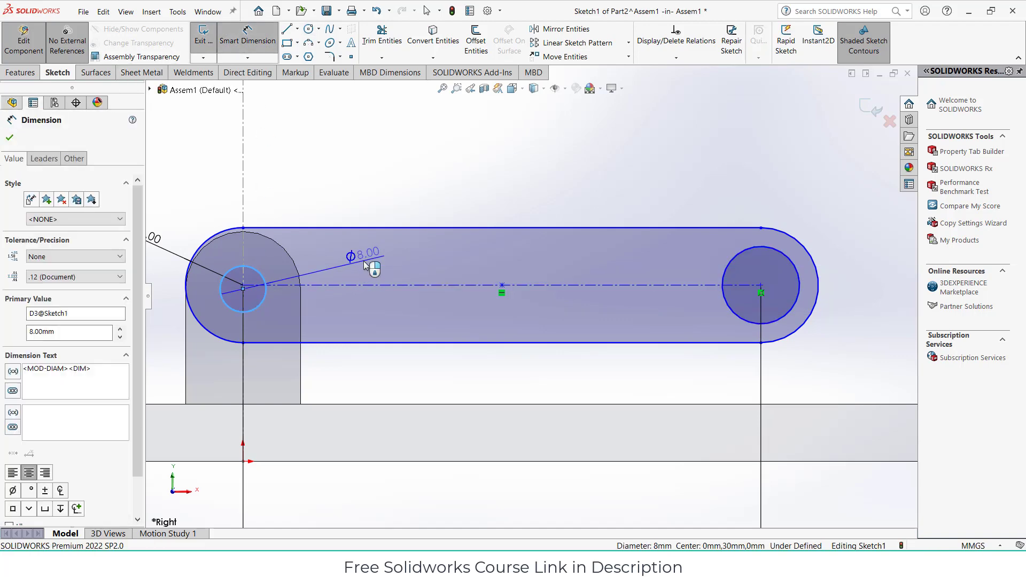
{"action": "left_click", "coordinate": [319, 245]}
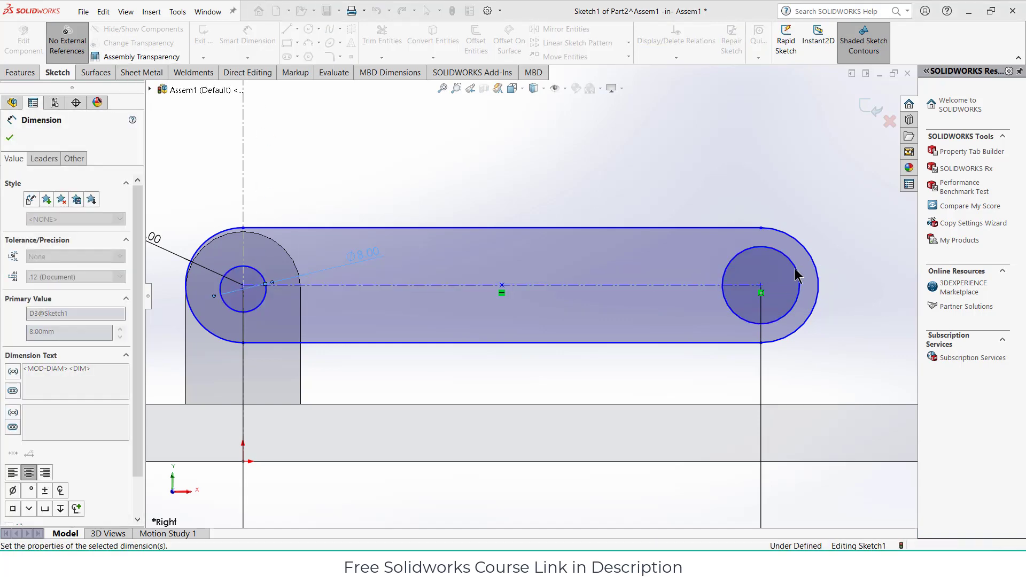
{"action": "left_click", "coordinate": [823, 260]}
{"action": "left_click", "coordinate": [841, 233]}
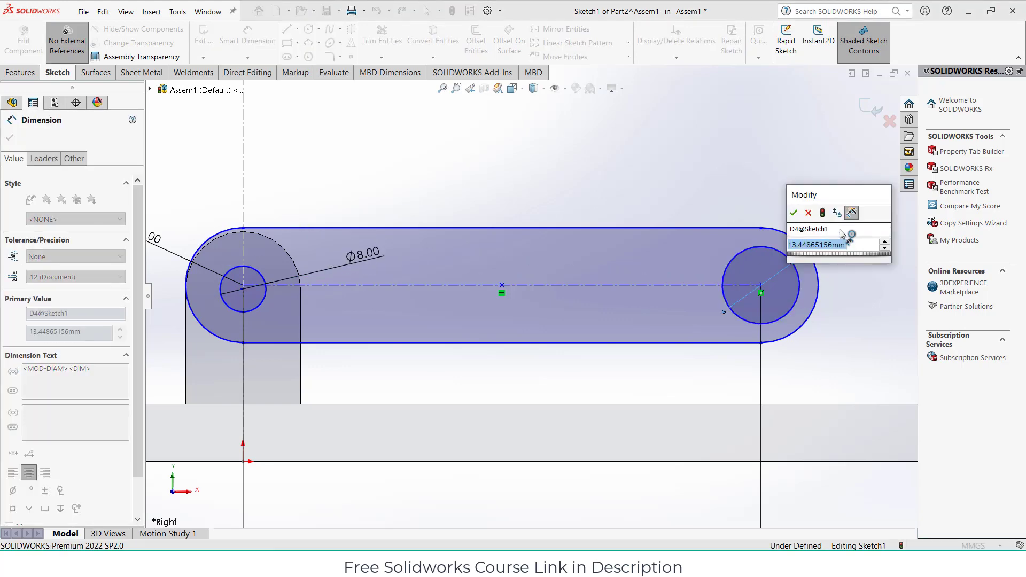
{"action": "type", "text": "8"}
{"action": "key", "text": "Return"}
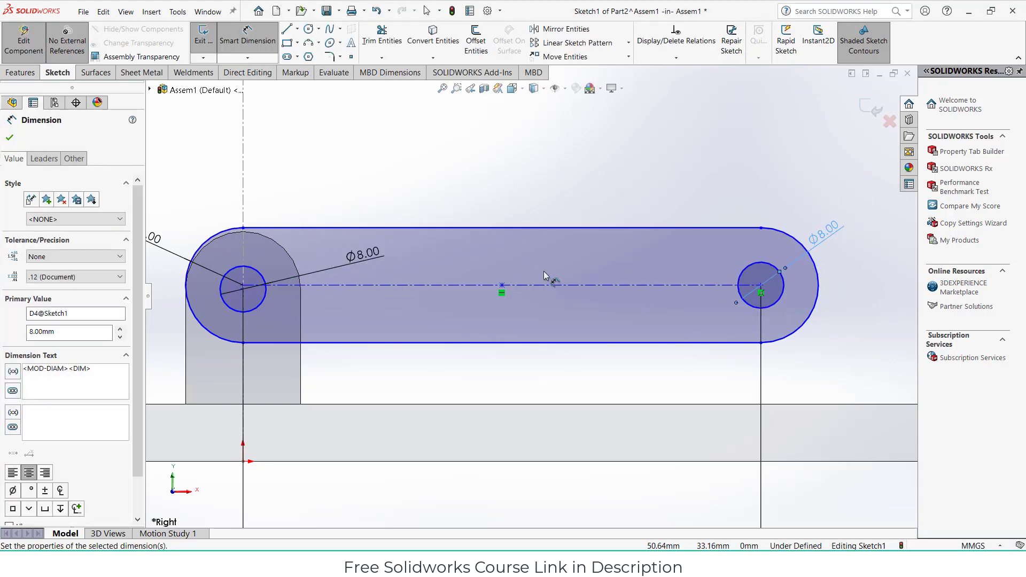
{"action": "key", "text": "Escape"}
- Extrude the slot profile with its two holes 5 mm blind from the sketch plane
{"action": "scroll", "coordinate": [545, 276], "scroll_direction": "up", "scroll_amount": 3}
{"action": "scroll", "coordinate": [545, 276], "scroll_direction": "down", "scroll_amount": 3}
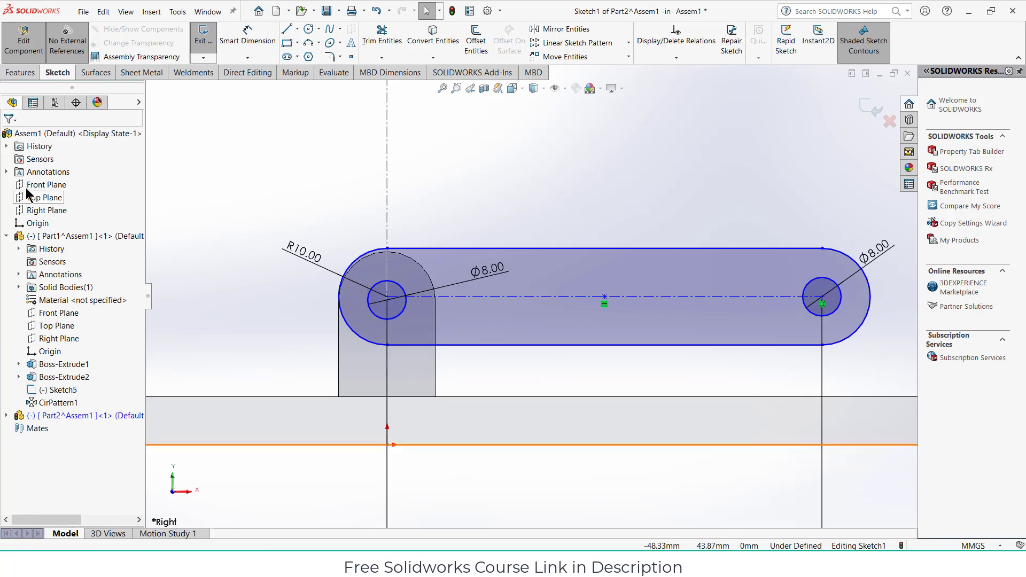
{"action": "left_click", "coordinate": [6, 73]}
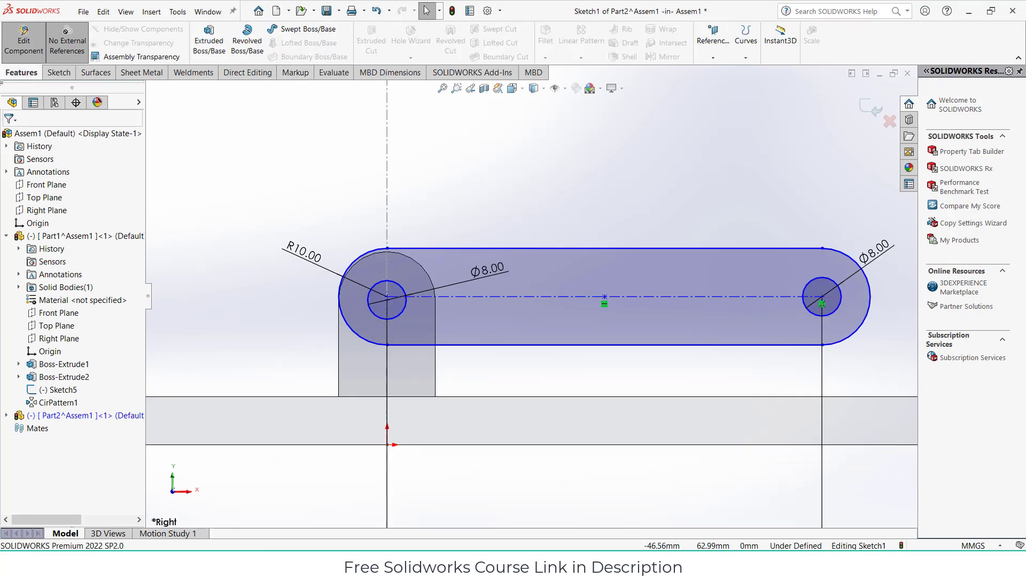
{"action": "left_click", "coordinate": [209, 40]}
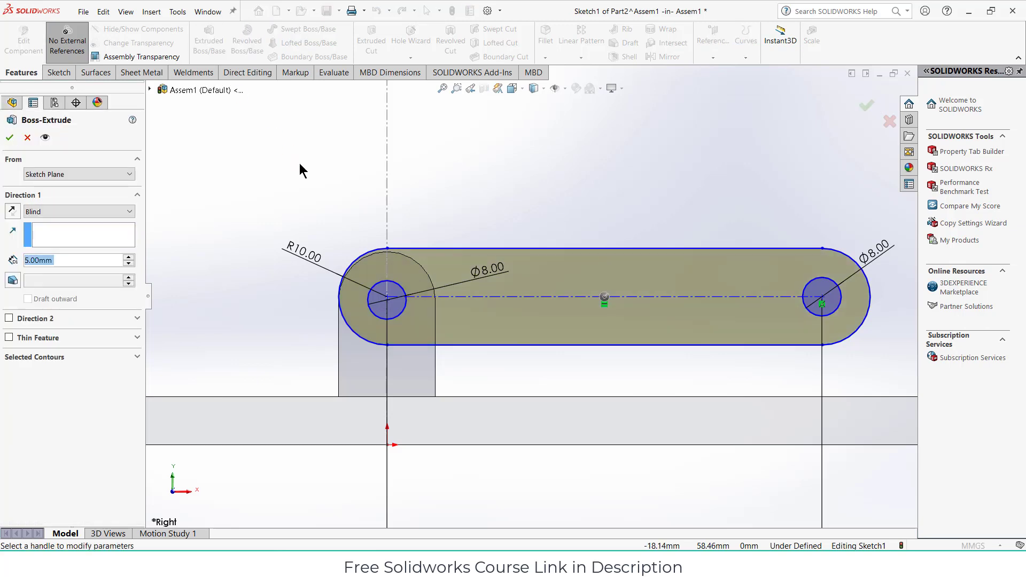
{"action": "scroll", "coordinate": [426, 302], "scroll_direction": "down", "scroll_amount": 5}
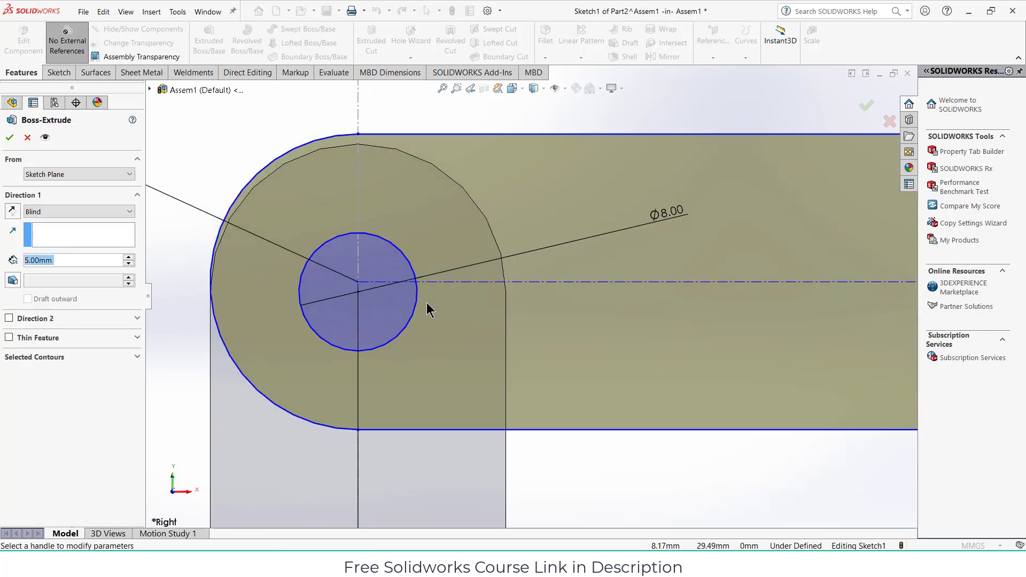
{"action": "scroll", "coordinate": [427, 303], "scroll_direction": "up", "scroll_amount": 3}
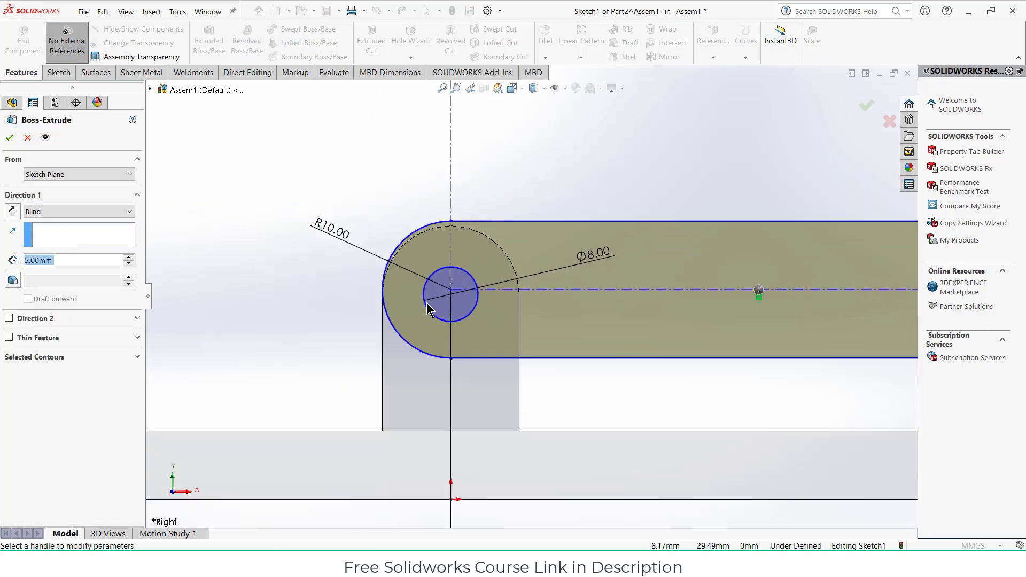
{"action": "left_click", "coordinate": [12, 138]}
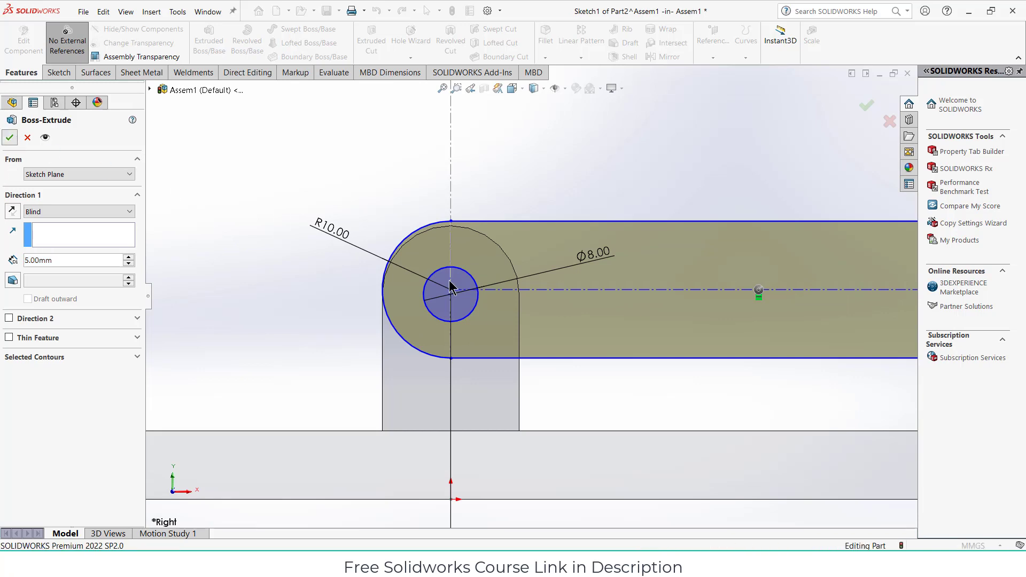
{"action": "scroll", "coordinate": [469, 300], "scroll_direction": "up", "scroll_amount": 3}
{"action": "left_click", "coordinate": [588, 303]}
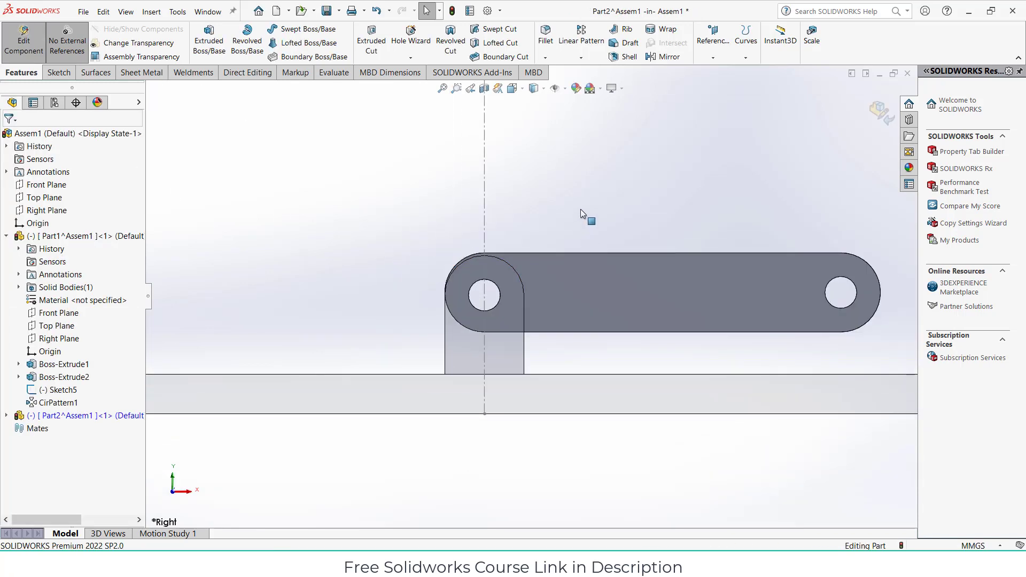
- Finish editing the link part and move the link straight up, clear of the middle lug
{"action": "left_click", "coordinate": [876, 111]}
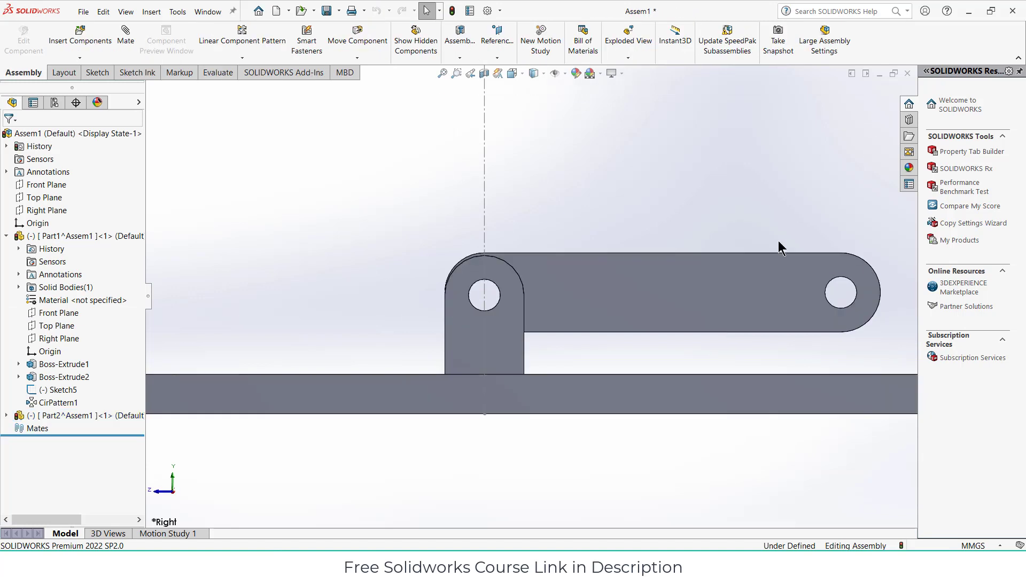
{"action": "left_click_drag", "start_coordinate": [747, 277], "coordinate": [739, 171]}
{"action": "left_click", "coordinate": [716, 284]}
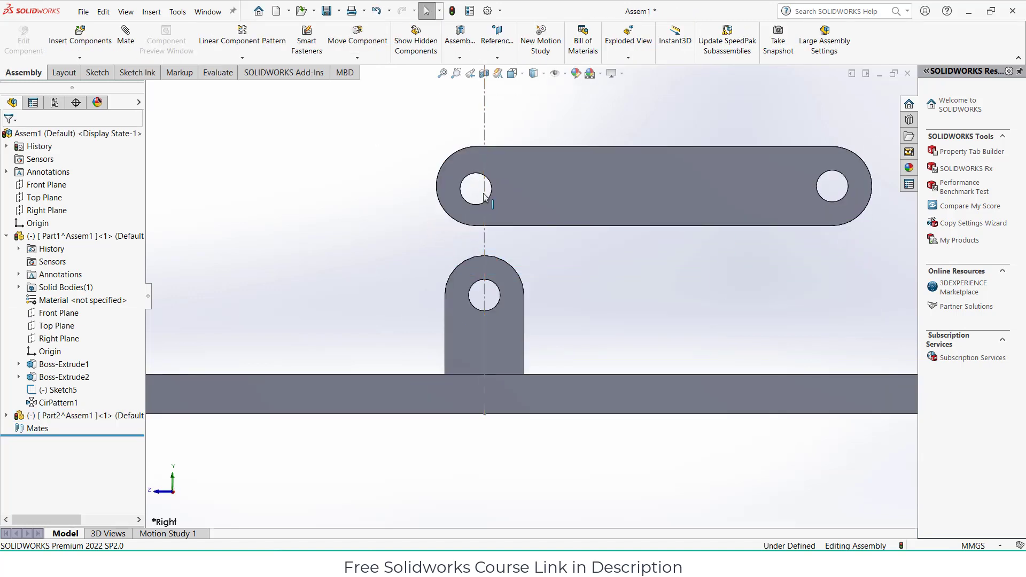
- Edit the link part in the assembly and open its extrusion's sketch for editing
{"action": "left_click", "coordinate": [6, 415]}
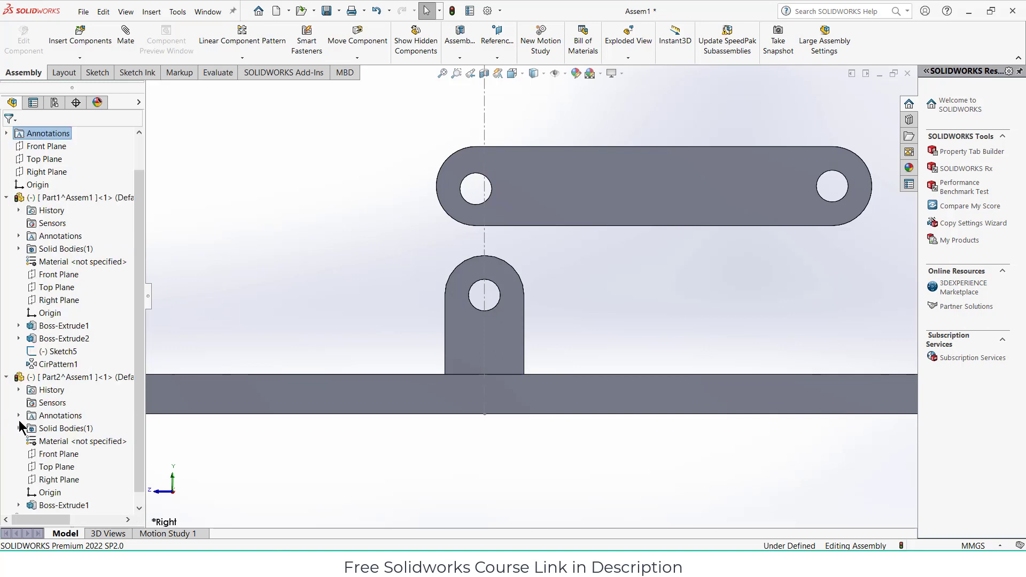
{"action": "left_click", "coordinate": [75, 377]}
{"action": "left_click", "coordinate": [23, 38]}
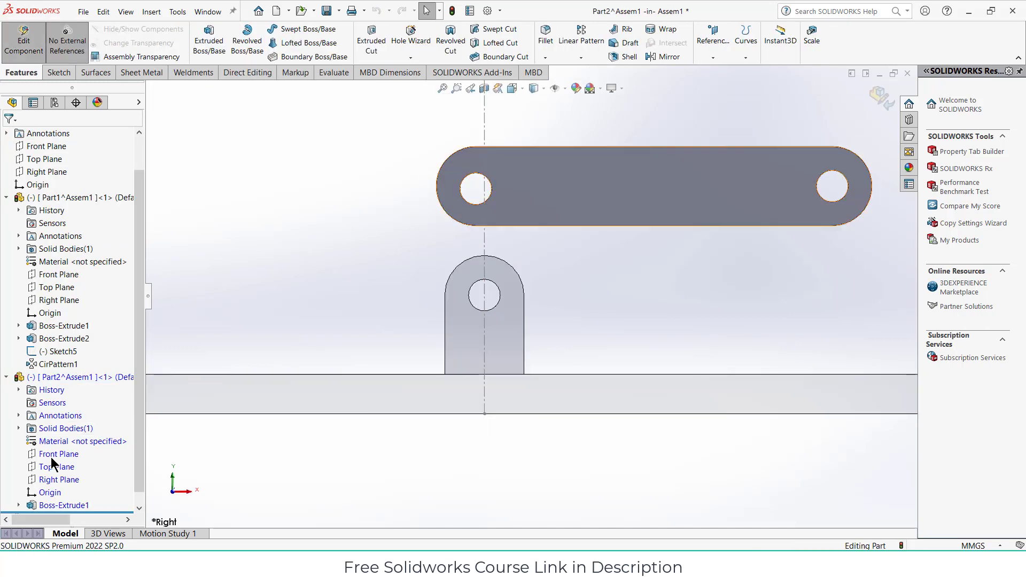
{"action": "left_click", "coordinate": [18, 505]}
{"action": "right_click", "coordinate": [69, 505]}
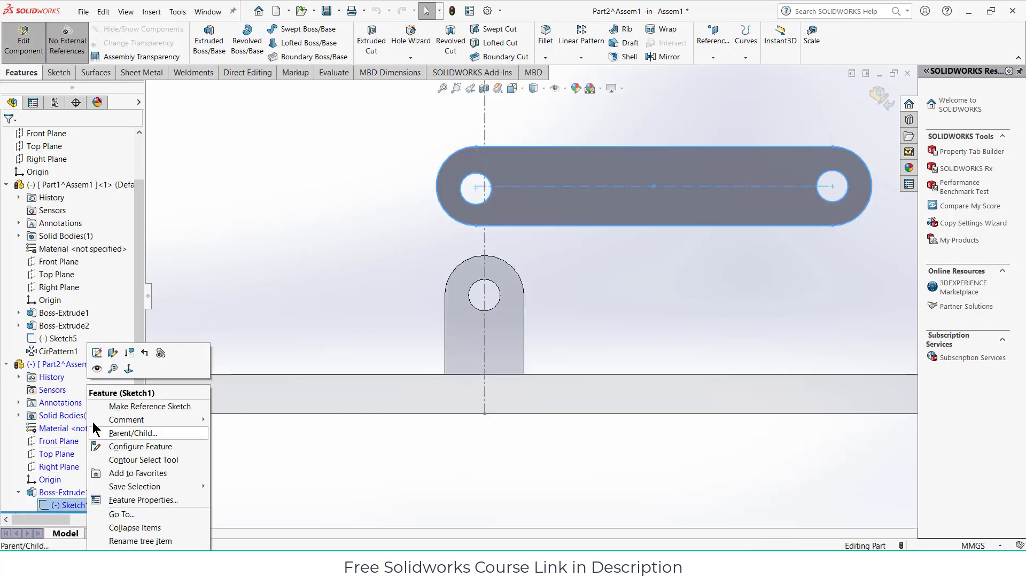
{"action": "left_click", "coordinate": [97, 353]}
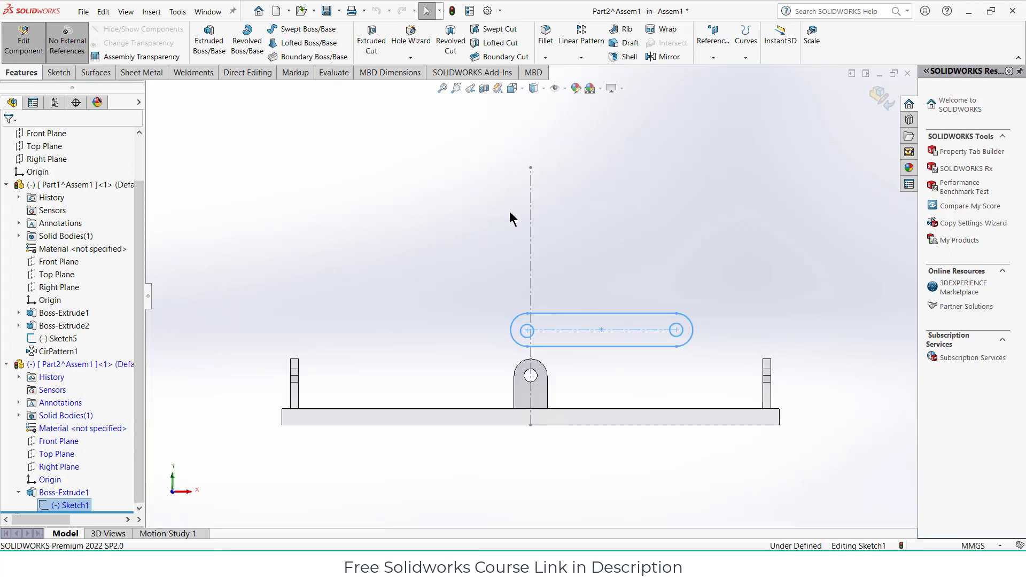
- Make the hole circle nearest the R10 dimension concentric with the slot's end arc, and finish editing the sketch and part
{"action": "scroll", "coordinate": [540, 330], "scroll_direction": "down", "scroll_amount": 2}
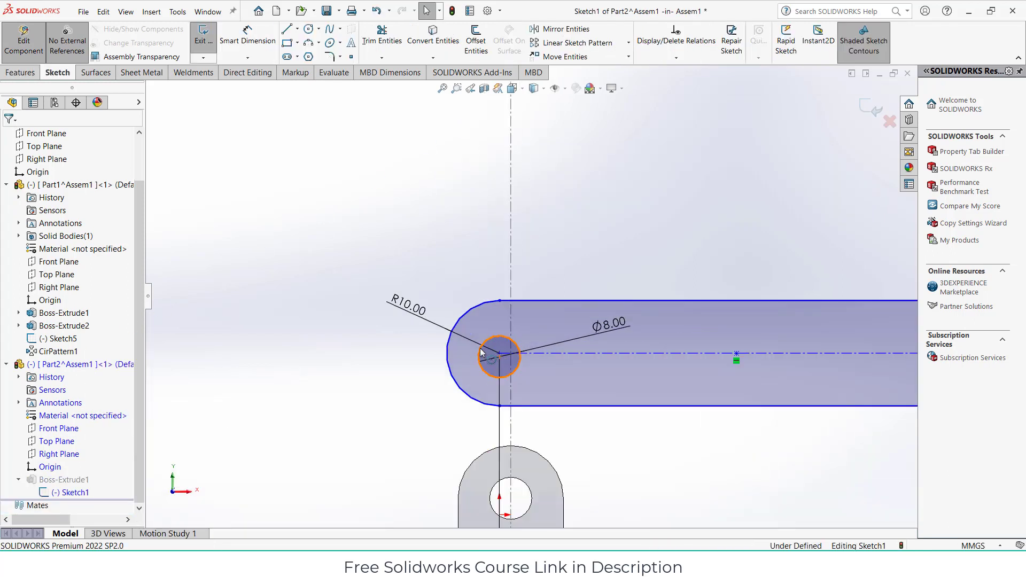
{"action": "left_click", "coordinate": [481, 353]}
{"action": "left_click", "coordinate": [449, 354], "text": "ctrl"}
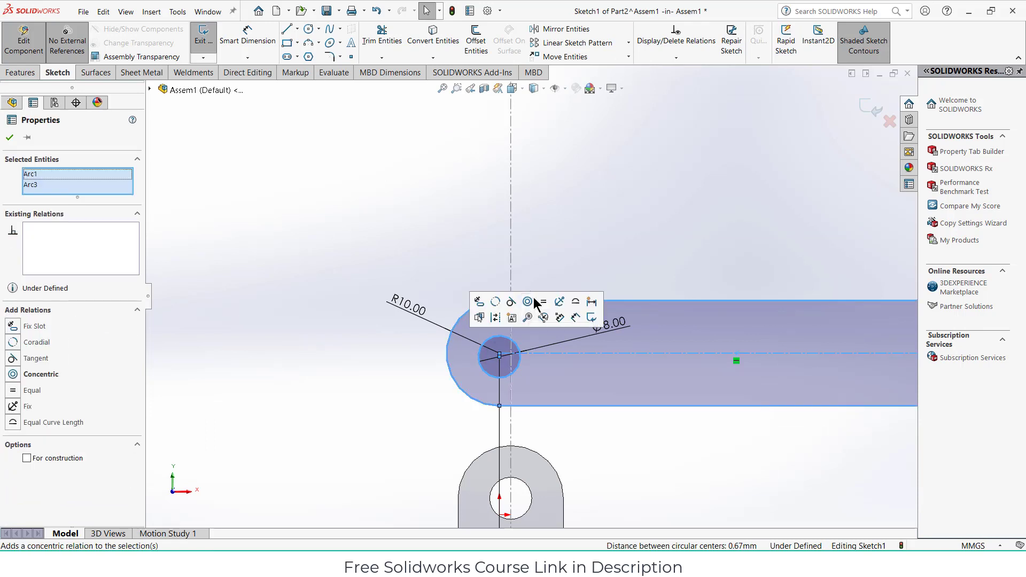
{"action": "left_click", "coordinate": [527, 302]}
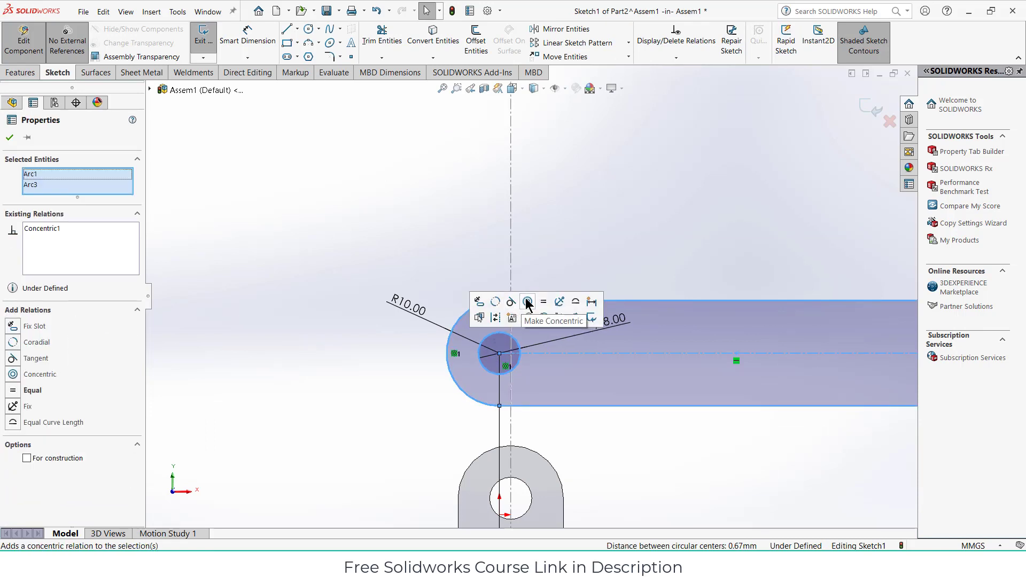
{"action": "left_click", "coordinate": [575, 224]}
{"action": "key", "text": "f"}
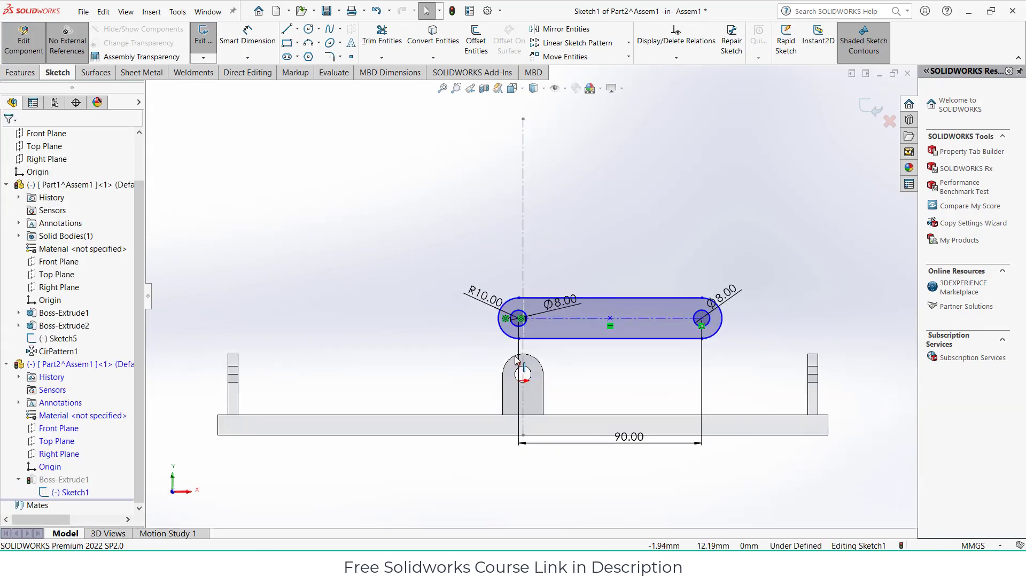
{"action": "left_click", "coordinate": [869, 118]}
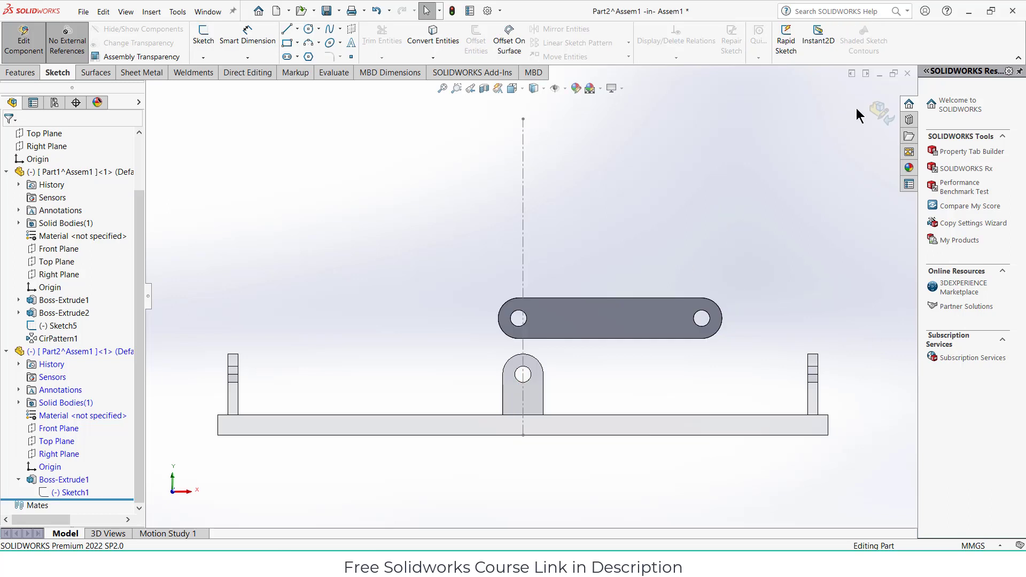
{"action": "left_click", "coordinate": [881, 112]}
- Add a concentric mate between the link's end hole and the hole of the front lug on the plate
{"action": "middle_click_drag", "start_coordinate": [557, 275], "coordinate": [526, 293]}
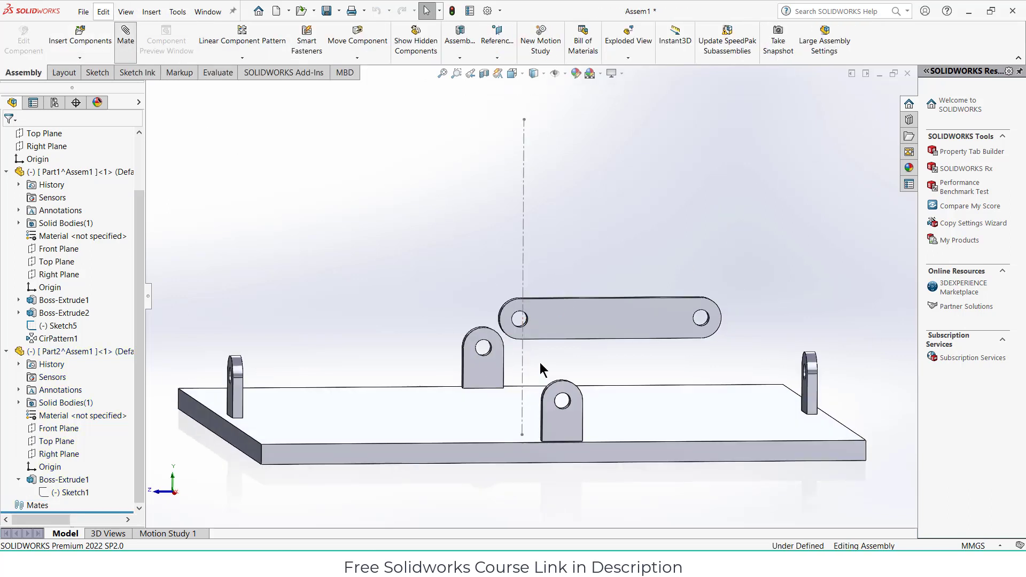
{"action": "scroll", "coordinate": [533, 332], "scroll_direction": "down", "scroll_amount": 5}
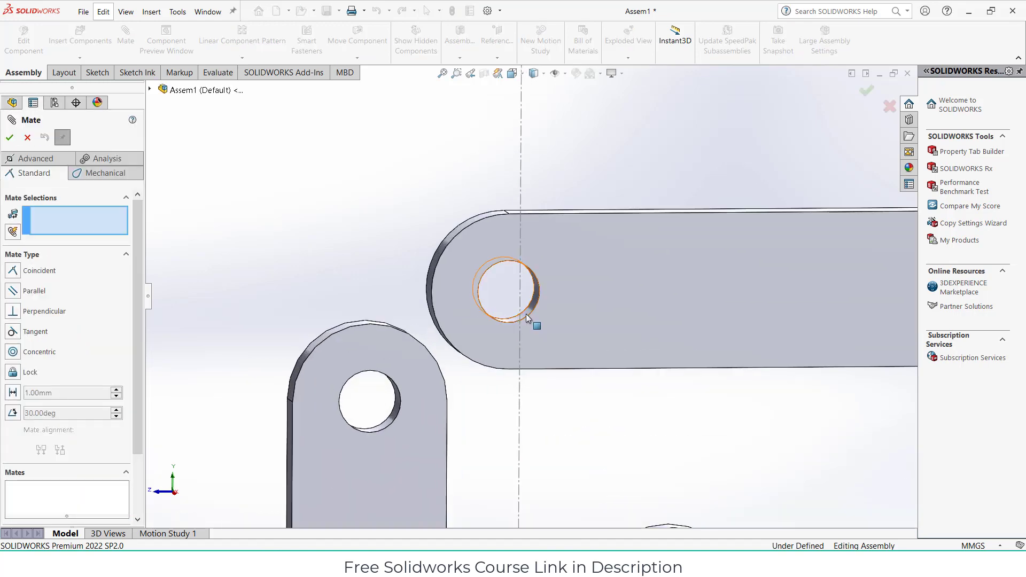
{"action": "left_click", "coordinate": [526, 318]}
{"action": "scroll", "coordinate": [621, 442], "scroll_direction": "up", "scroll_amount": 5}
{"action": "scroll", "coordinate": [584, 426], "scroll_direction": "down", "scroll_amount": 8}
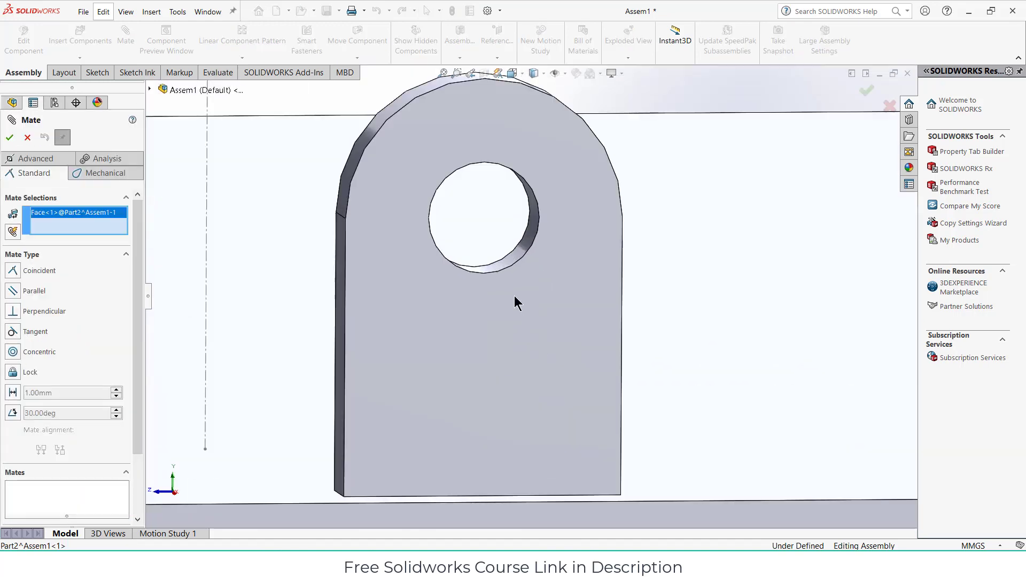
{"action": "left_click", "coordinate": [505, 264]}
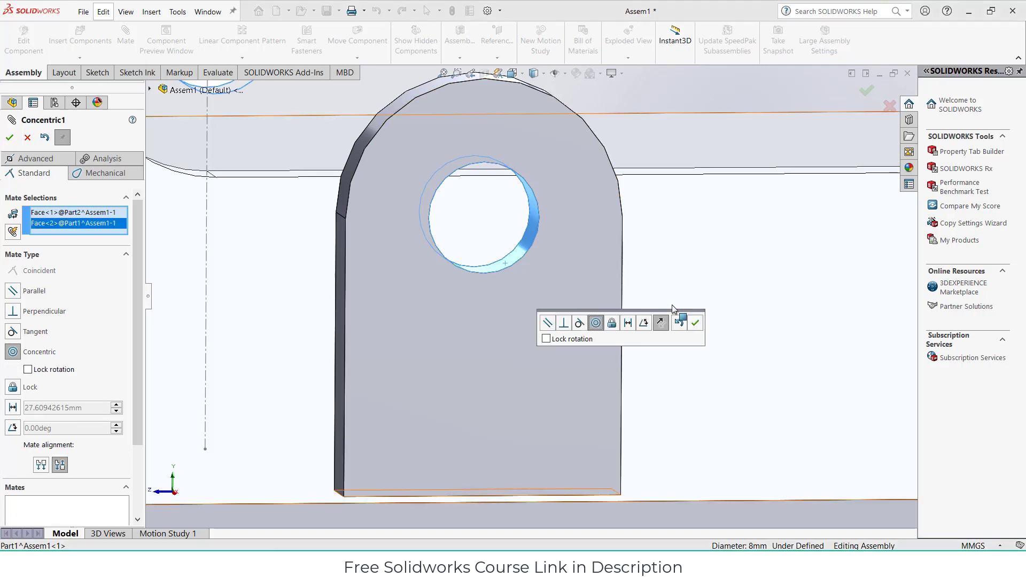
{"action": "left_click", "coordinate": [697, 322]}
- Add a coincident mate between the front lug's face and the link's flat face, and finish mating
{"action": "left_click", "coordinate": [497, 326]}
{"action": "scroll", "coordinate": [498, 327], "scroll_direction": "up", "scroll_amount": 4}
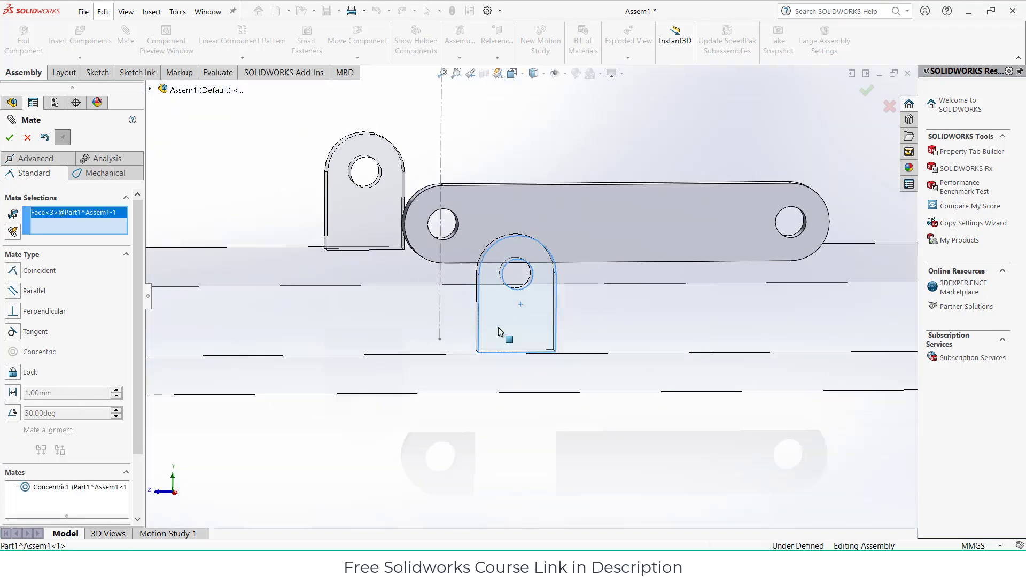
{"action": "middle_click_drag", "start_coordinate": [498, 327], "coordinate": [481, 271]}
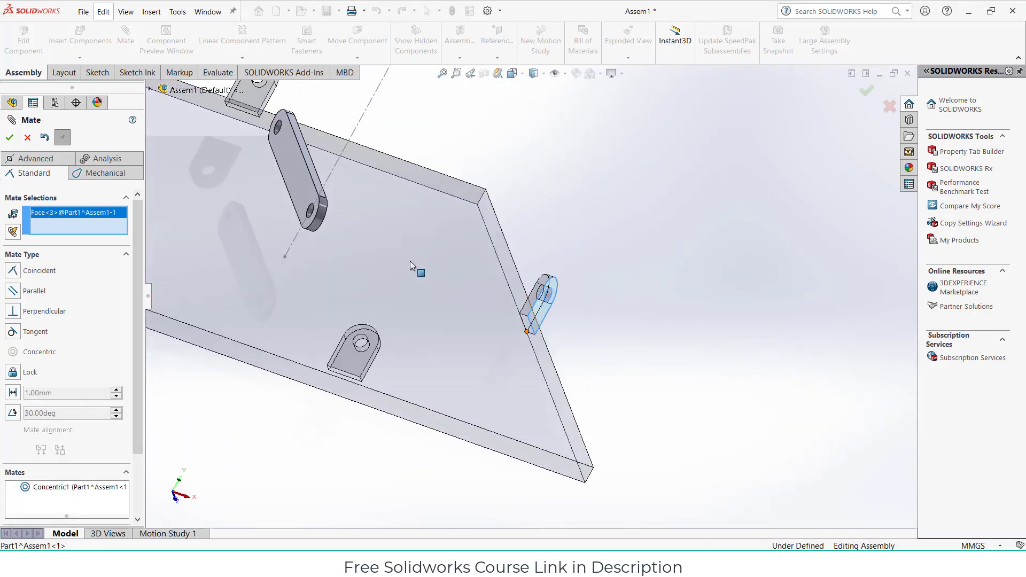
{"action": "left_click", "coordinate": [310, 196]}
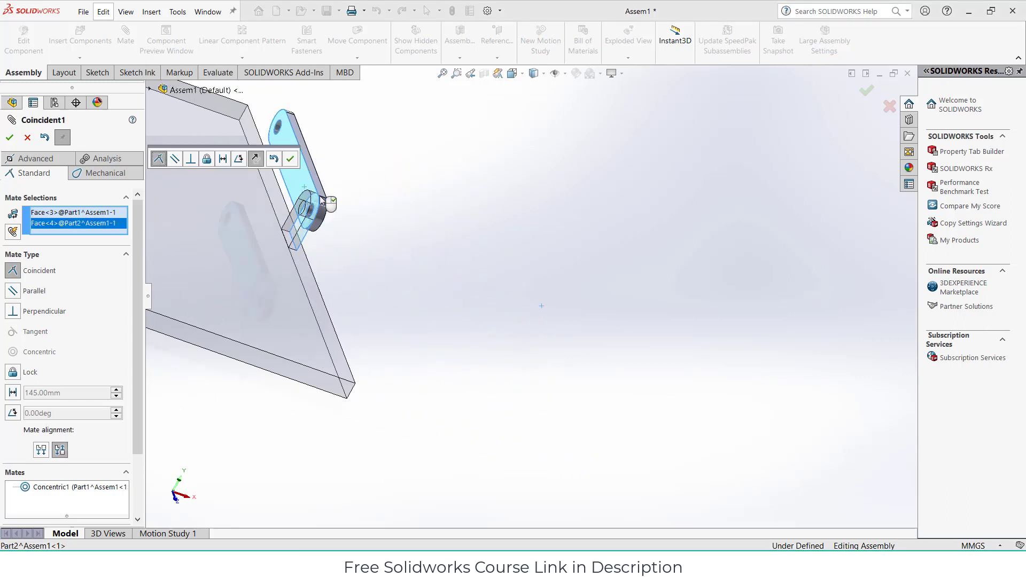
{"action": "left_click", "coordinate": [290, 159]}
{"action": "middle_click_drag", "start_coordinate": [296, 161], "coordinate": [368, 257]}
{"action": "scroll", "coordinate": [410, 274], "scroll_direction": "up", "scroll_amount": 2}
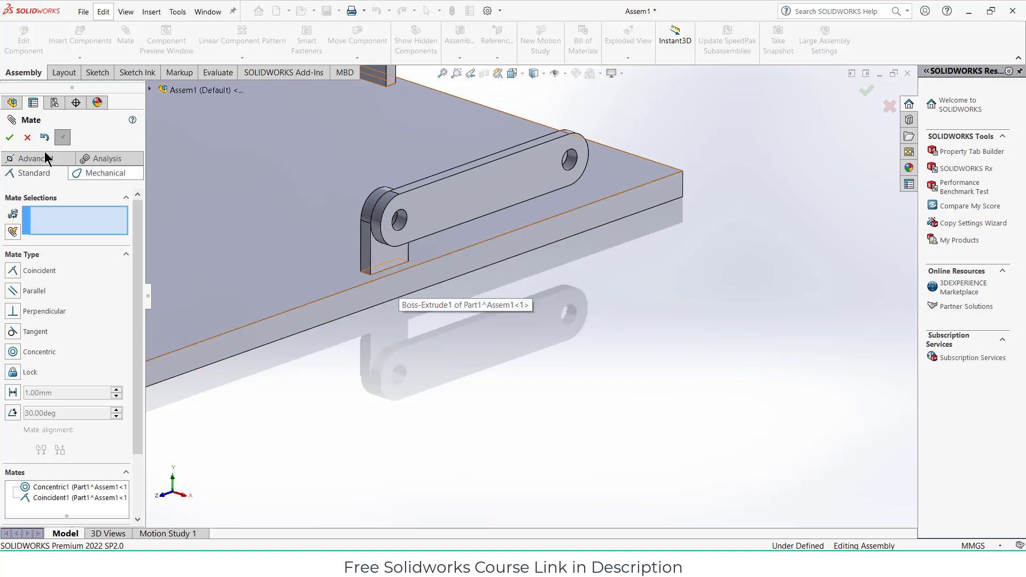
{"action": "key", "text": "Escape"}
- Edit the plate part so its lug extrusion starts from the sketch plane, finish editing the part and rebuild the assembly
{"action": "left_click", "coordinate": [299, 286]}
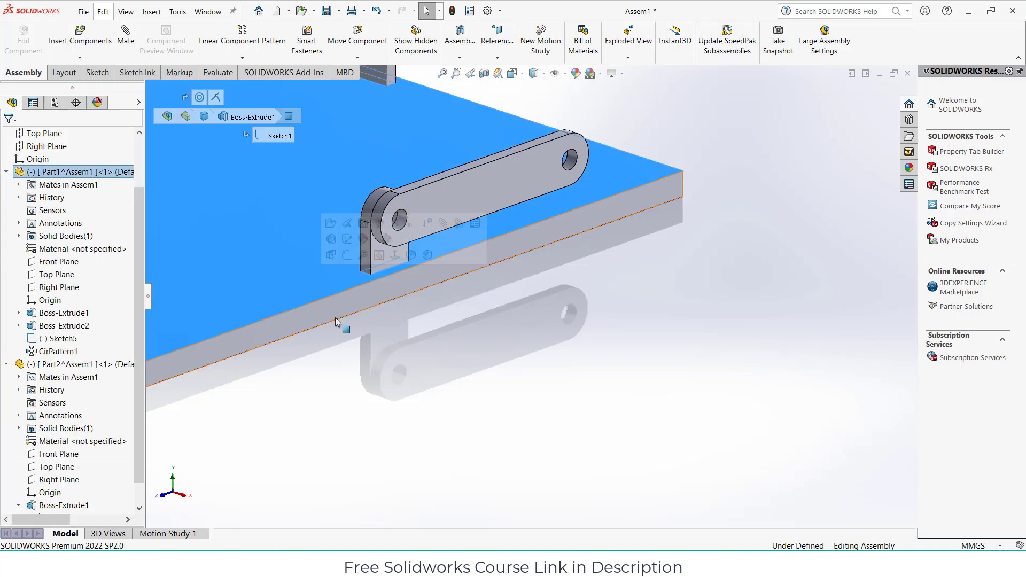
{"action": "left_click", "coordinate": [16, 24]}
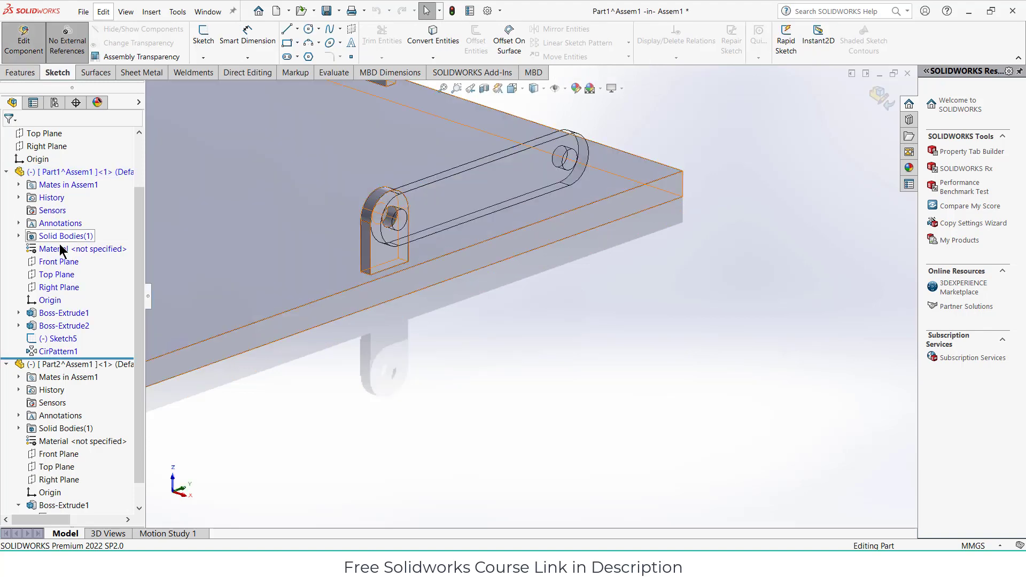
{"action": "left_click", "coordinate": [53, 327]}
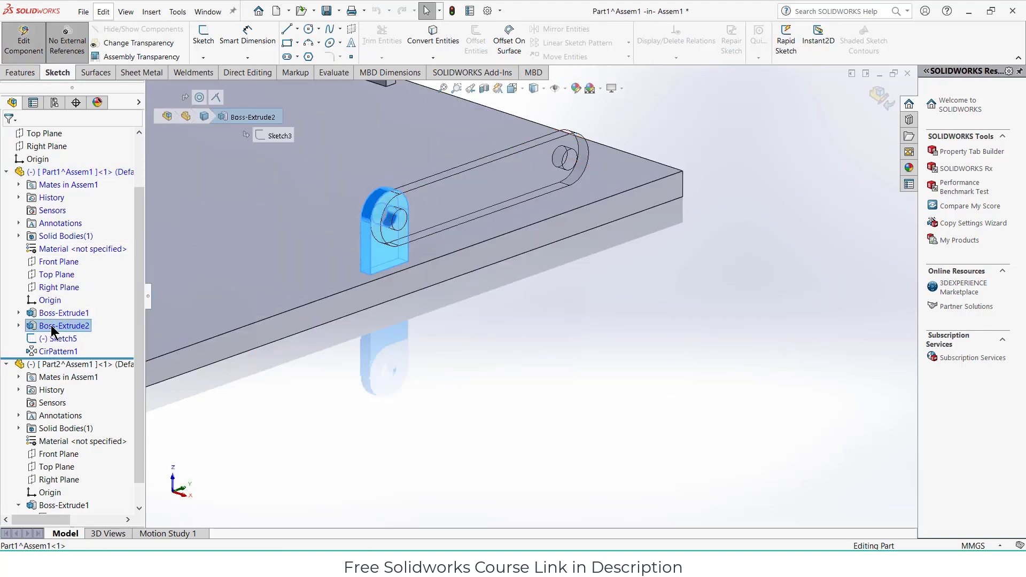
{"action": "right_click", "coordinate": [54, 327]}
{"action": "left_click", "coordinate": [61, 294]}
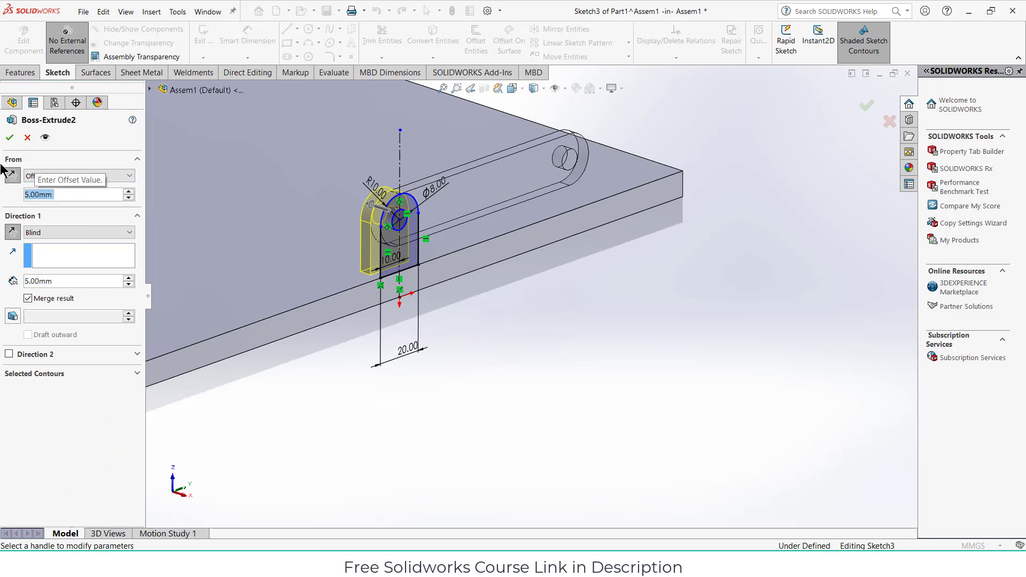
{"action": "left_click", "coordinate": [65, 176]}
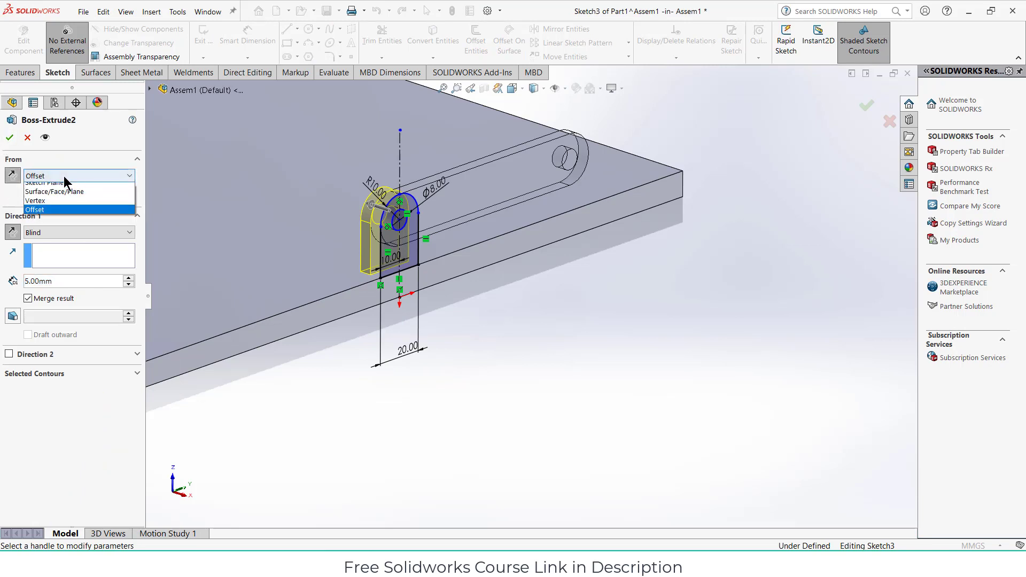
{"action": "left_click", "coordinate": [66, 188]}
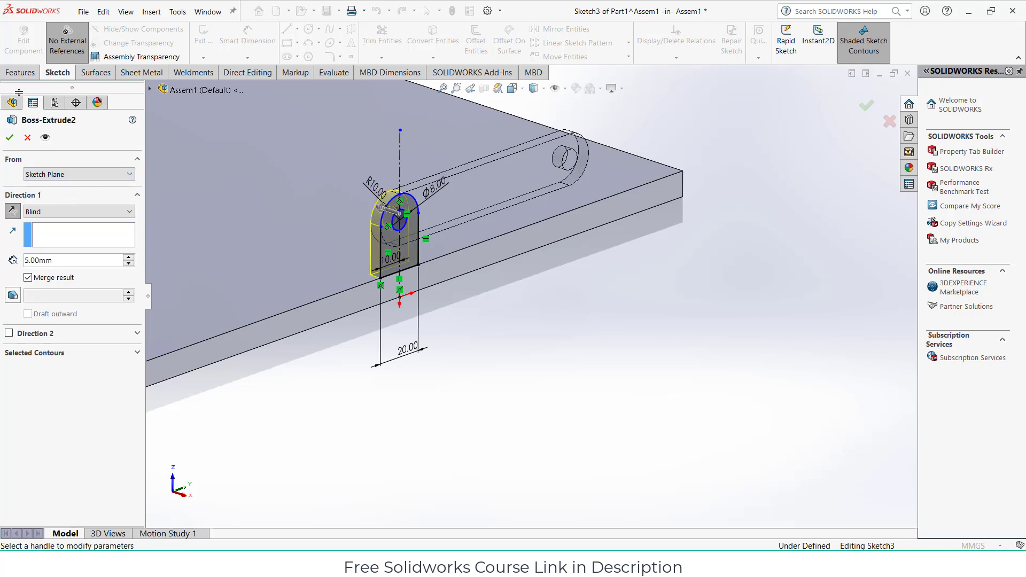
{"action": "left_click", "coordinate": [10, 137]}
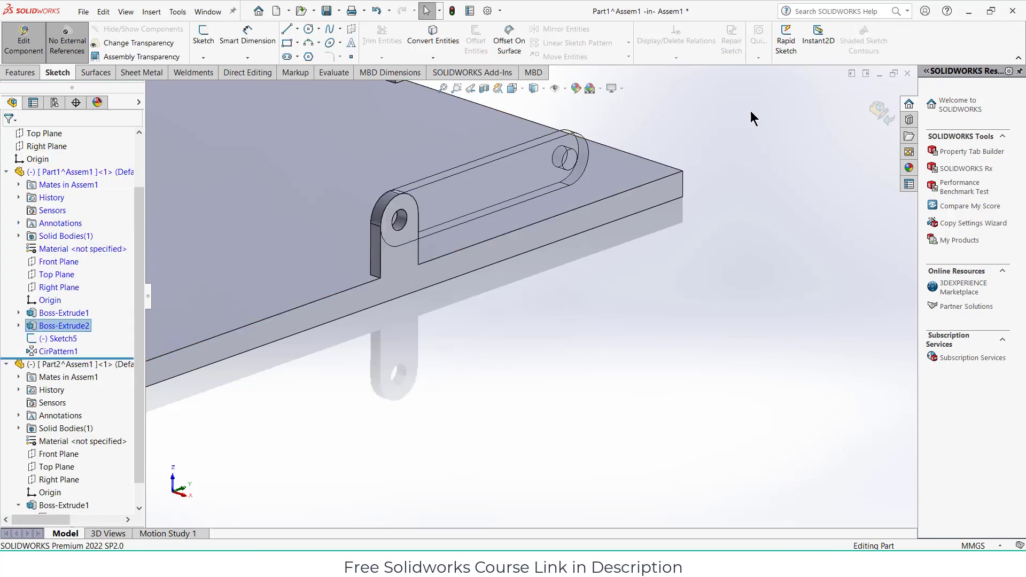
{"action": "left_click", "coordinate": [869, 115]}
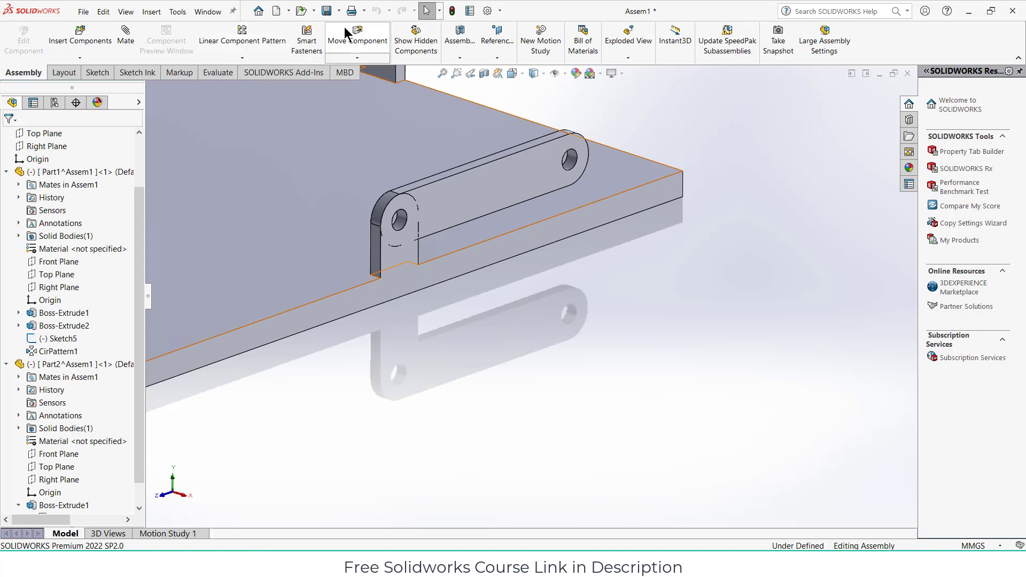
{"action": "left_click", "coordinate": [452, 10]}
- Move the plate with its attached link freely through the assembly space
{"action": "scroll", "coordinate": [485, 245], "scroll_direction": "up", "scroll_amount": 3}
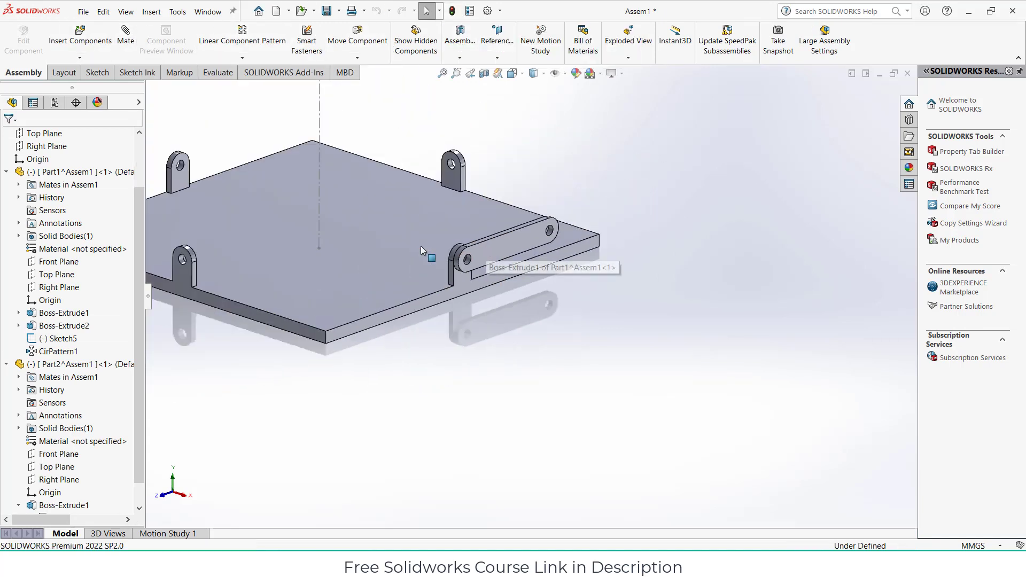
{"action": "left_click_drag", "start_coordinate": [421, 245], "coordinate": [534, 281]}
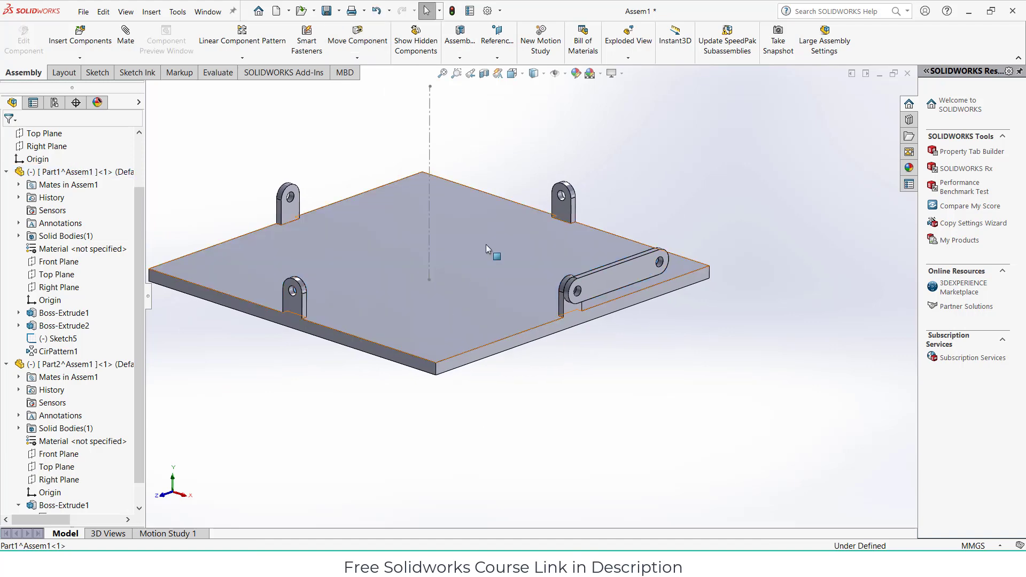
{"action": "left_click_drag", "start_coordinate": [485, 245], "coordinate": [650, 238]}
{"action": "left_click", "coordinate": [630, 183]}
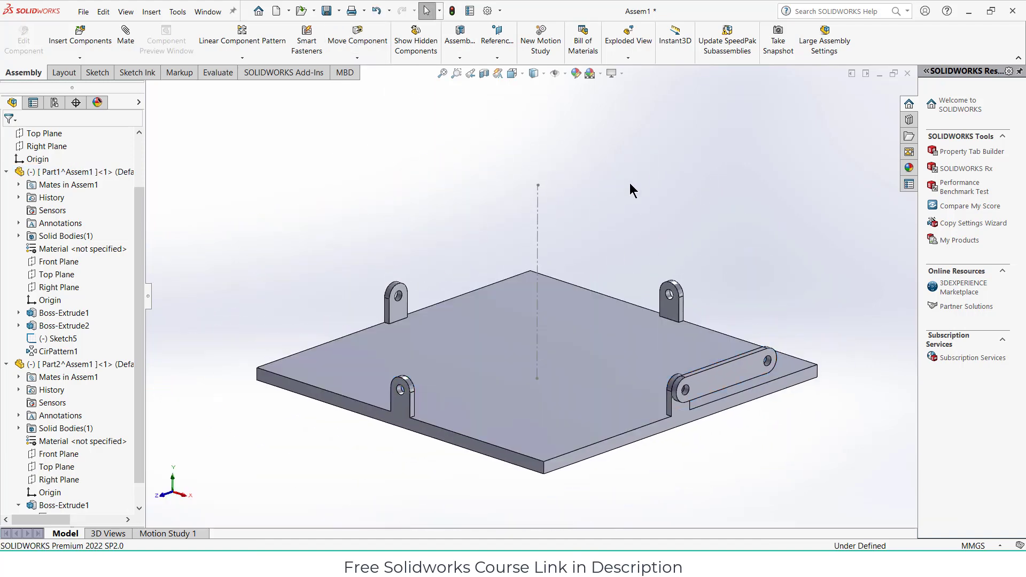
- Add a coincident mate between the assembly's Right Plane and the plate part's Right Plane
{"action": "left_click", "coordinate": [563, 74]}
{"action": "scroll", "coordinate": [72, 152], "scroll_direction": "up", "scroll_amount": 2}
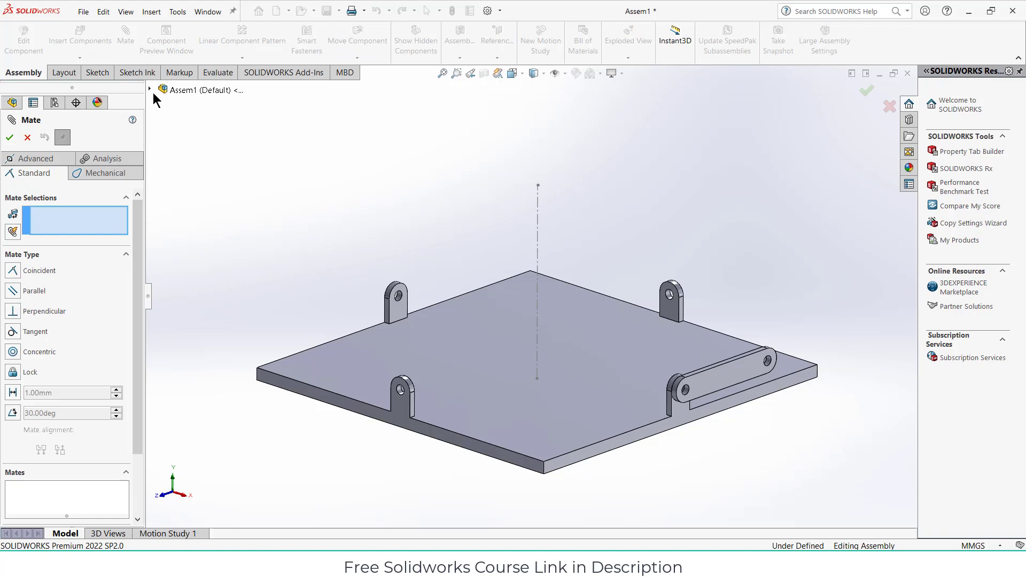
{"action": "left_click", "coordinate": [150, 90]}
{"action": "left_click", "coordinate": [213, 167]}
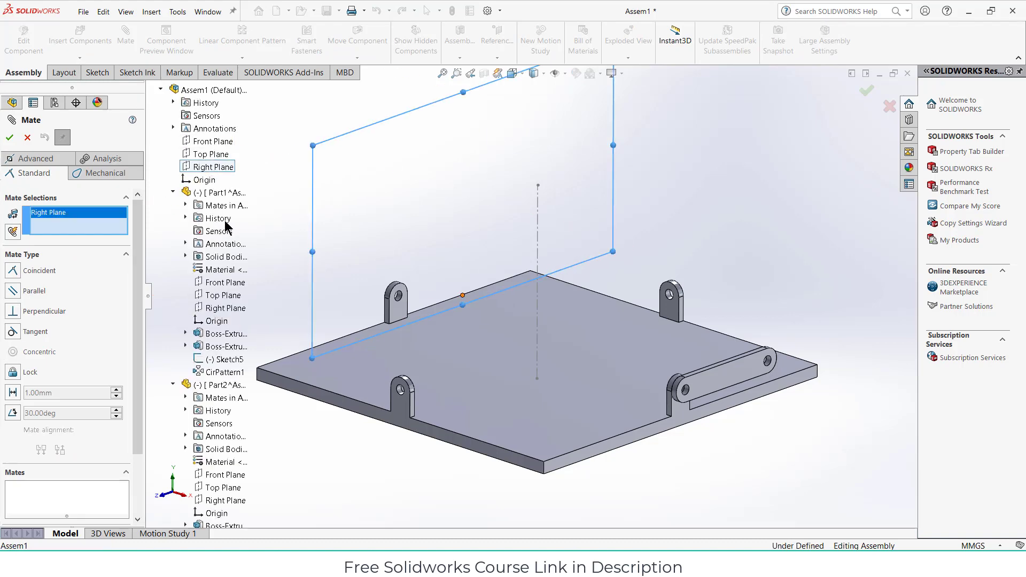
{"action": "left_click", "coordinate": [225, 309]}
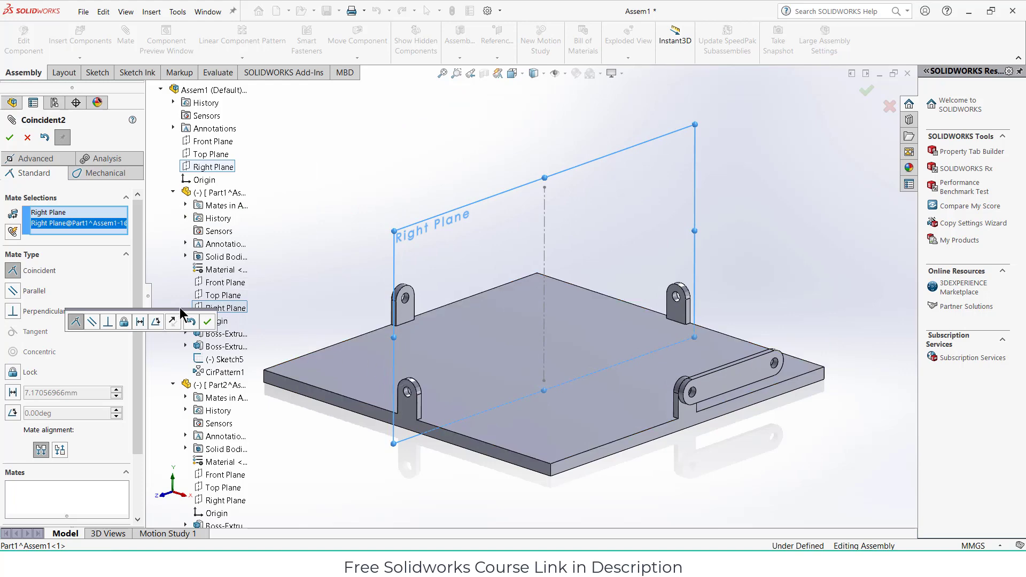
{"action": "left_click", "coordinate": [208, 321]}
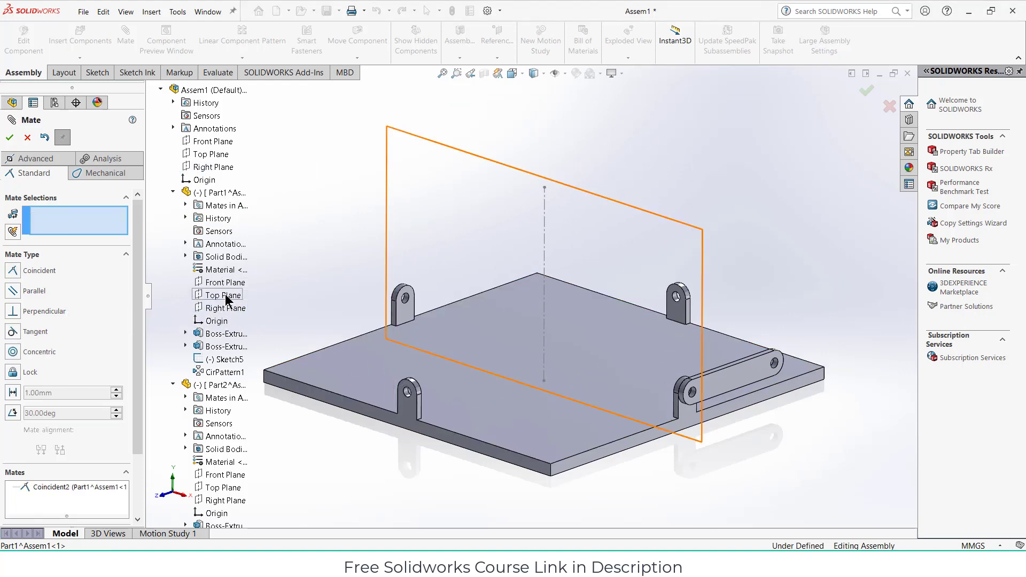
- Add a coincident mate between the plate part's Top Plane and the assembly's Front Plane
{"action": "left_click", "coordinate": [224, 297]}
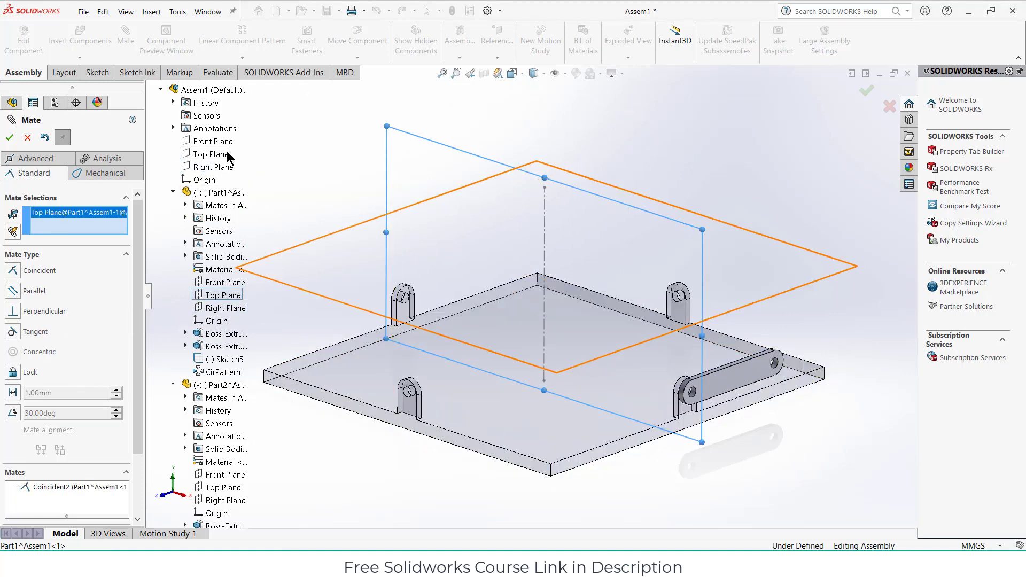
{"action": "left_click", "coordinate": [222, 144]}
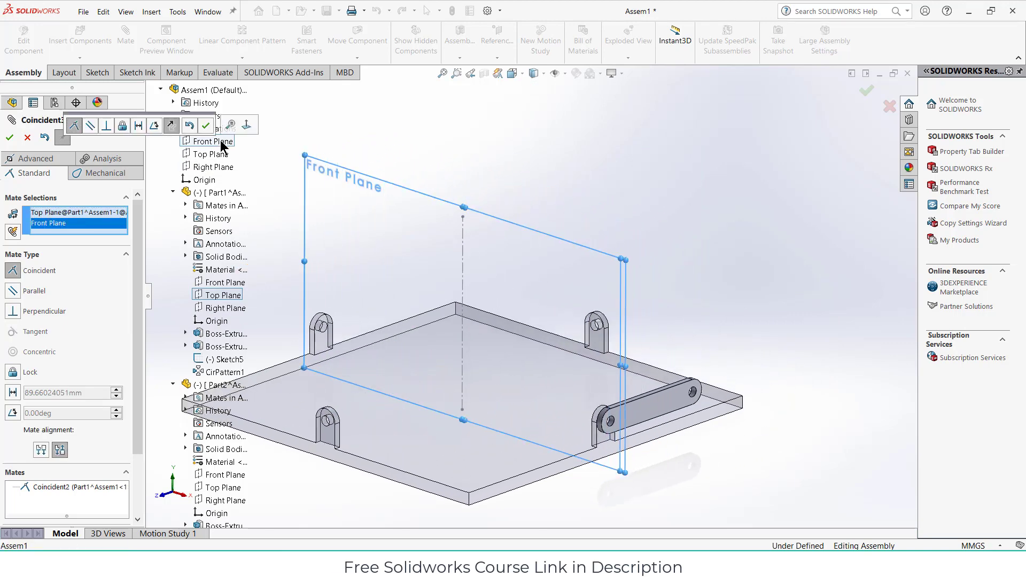
{"action": "left_click", "coordinate": [206, 126]}
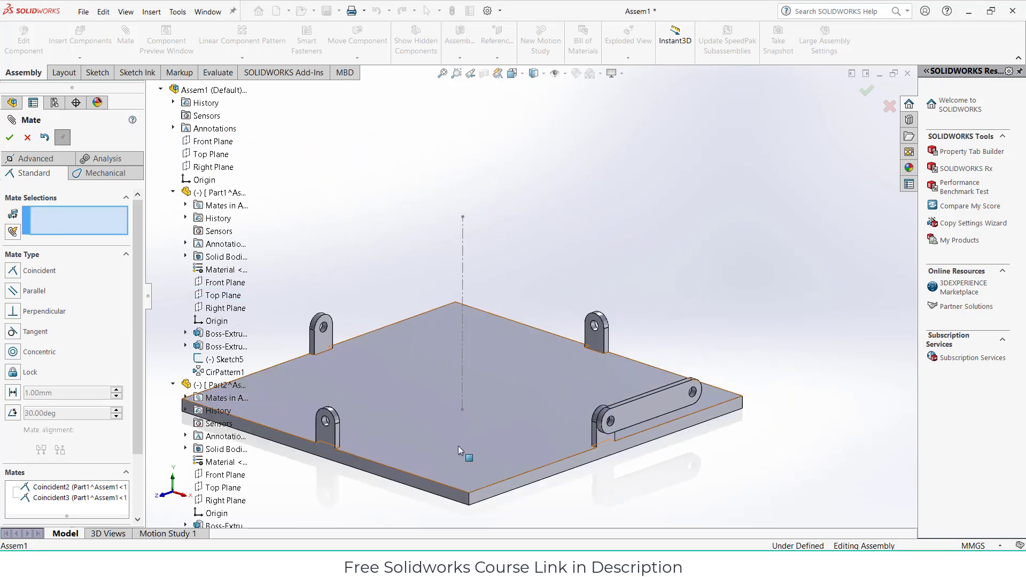
- Add a coincident mate between the plate's underside and the assembly's Top Plane, and finish mating
{"action": "middle_click_drag", "start_coordinate": [453, 441], "coordinate": [457, 329]}
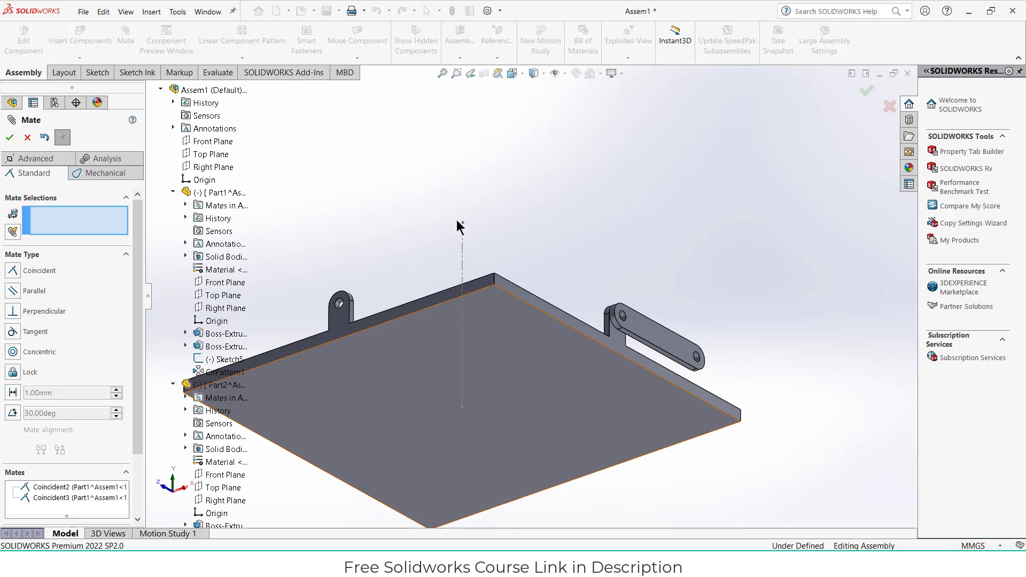
{"action": "left_click", "coordinate": [507, 346]}
{"action": "middle_click_drag", "start_coordinate": [568, 201], "coordinate": [535, 235]}
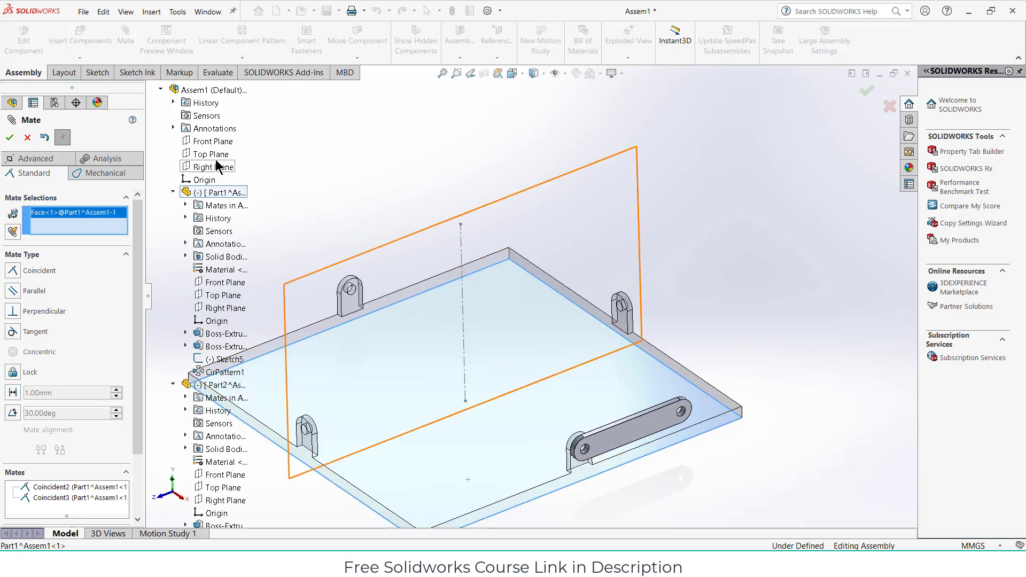
{"action": "left_click", "coordinate": [213, 154]}
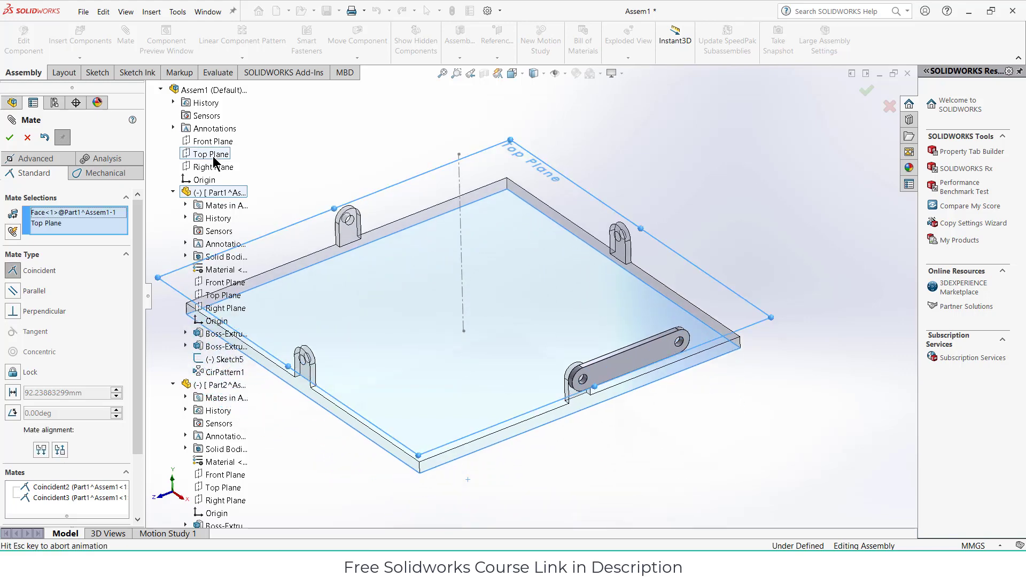
{"action": "left_click", "coordinate": [9, 137]}
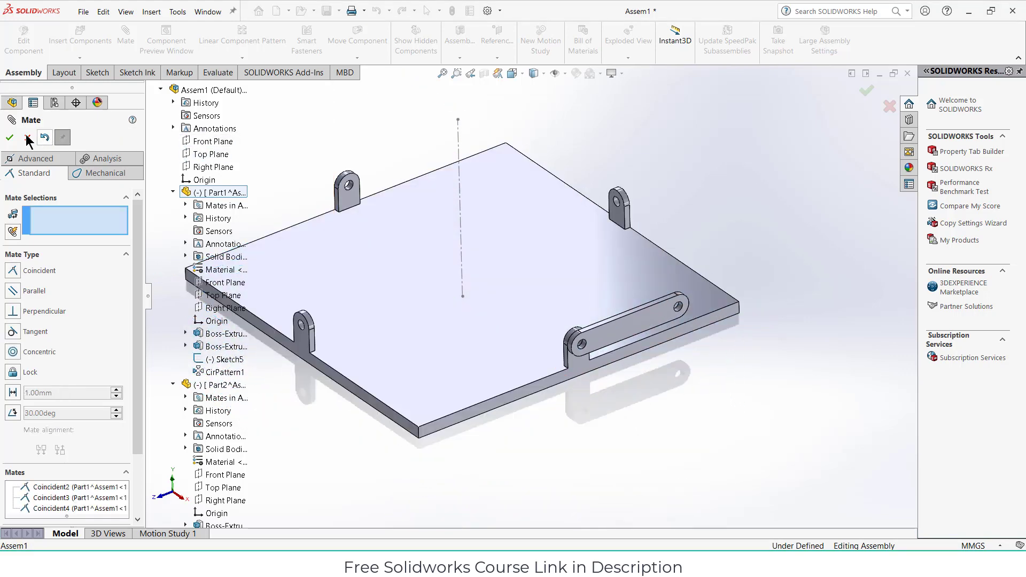
{"action": "left_click", "coordinate": [9, 137]}
- Try moving the plate and the link to check their remaining freedom of movement
{"action": "left_click_drag", "start_coordinate": [438, 309], "coordinate": [439, 317]}
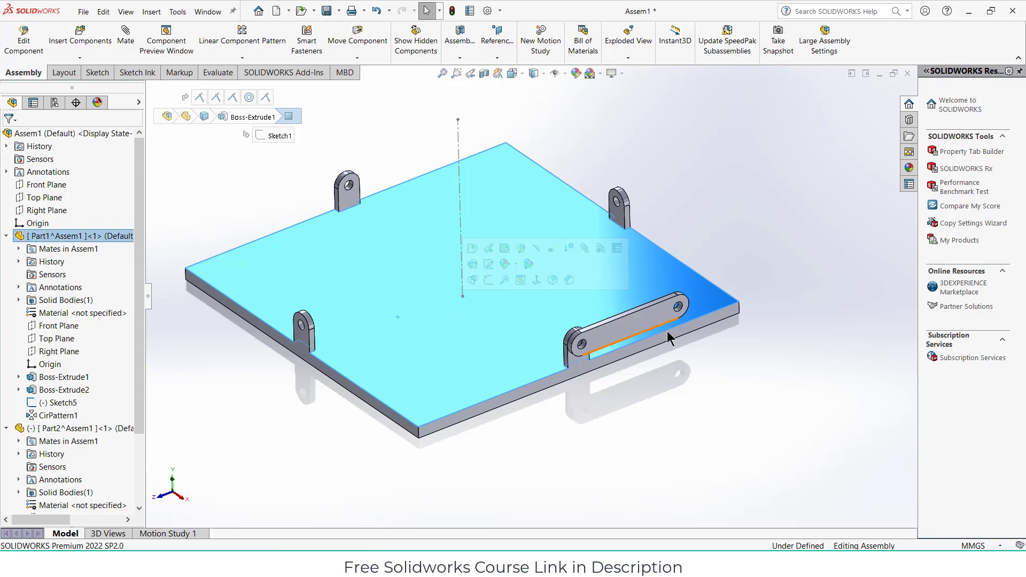
{"action": "left_click_drag", "start_coordinate": [657, 316], "coordinate": [650, 341]}
{"action": "key", "text": "Escape"}
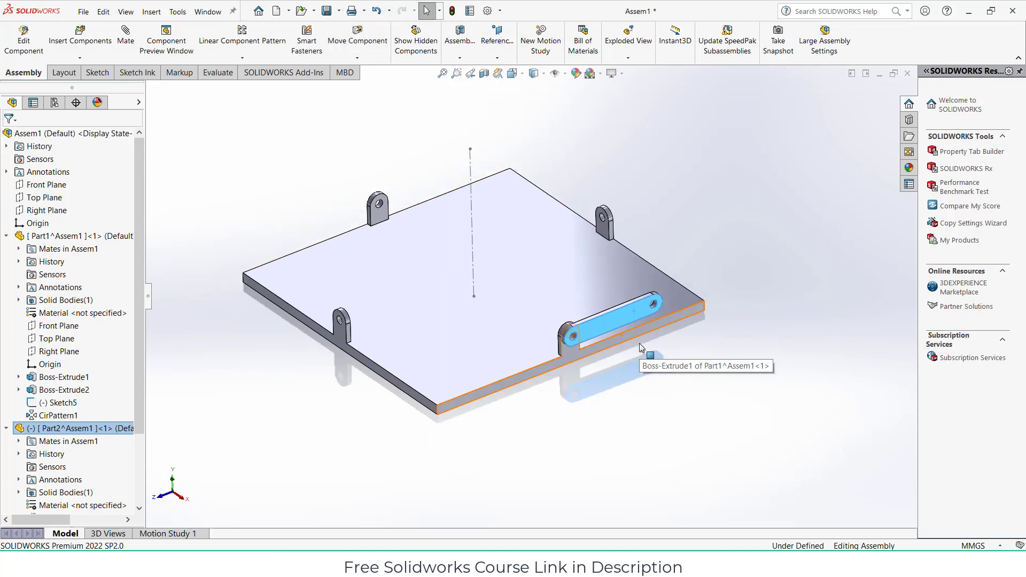
{"action": "key", "text": "z"}
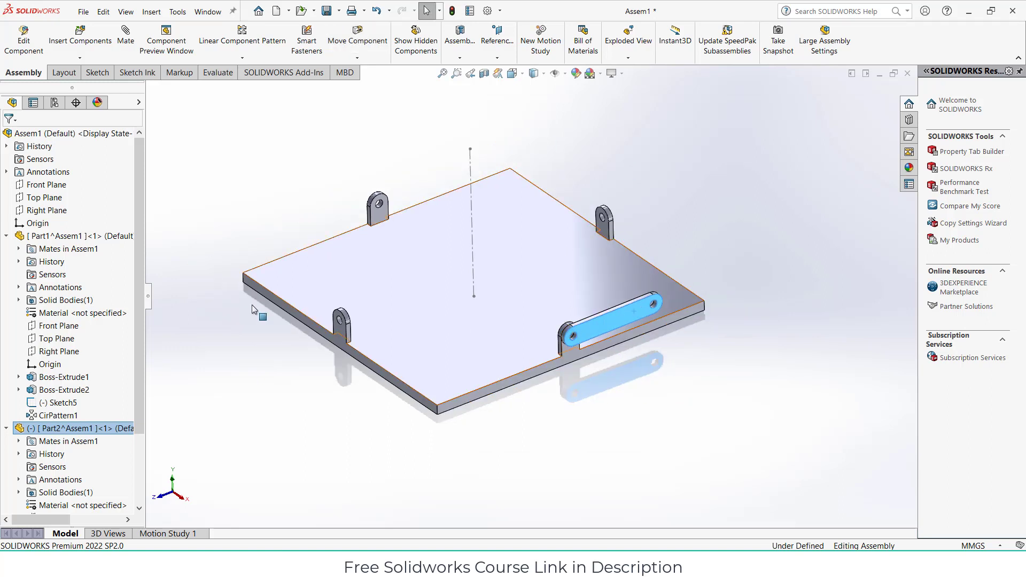
- Insert a new part into the assembly and start its first sketch on the assembly's Right Plane
{"action": "left_click", "coordinate": [80, 58]}
{"action": "left_click", "coordinate": [80, 85]}
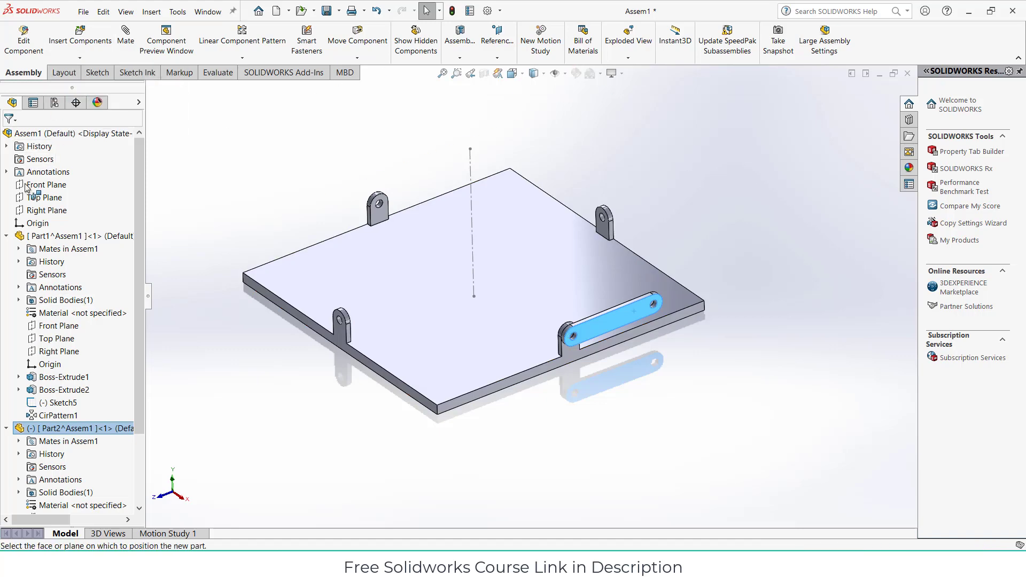
{"action": "left_click", "coordinate": [51, 210]}
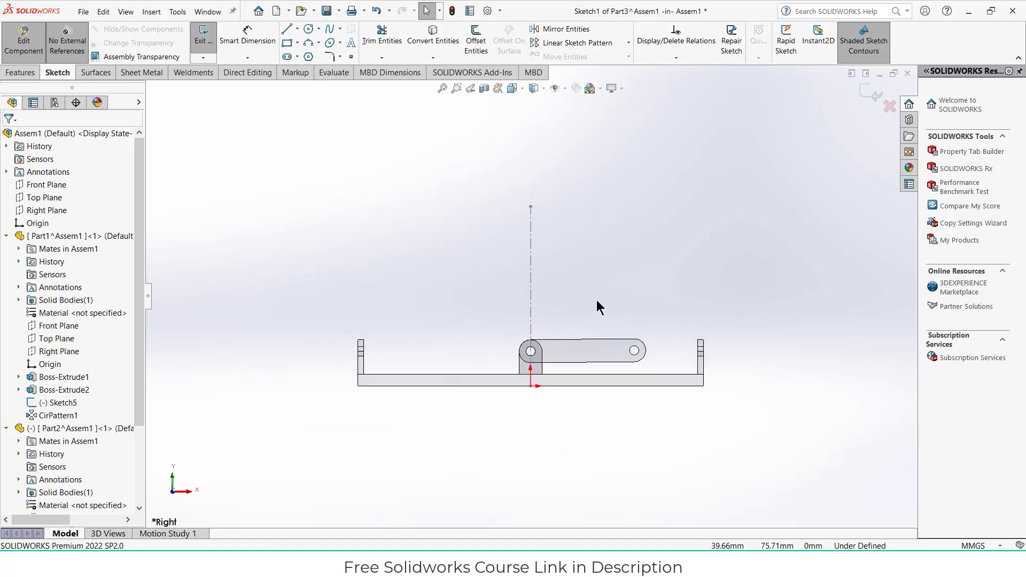
- Sketch a vertical straight slot from the centre of the front lug's hole upward, about 157 mm between its arc centres
{"action": "left_click", "coordinate": [287, 57]}
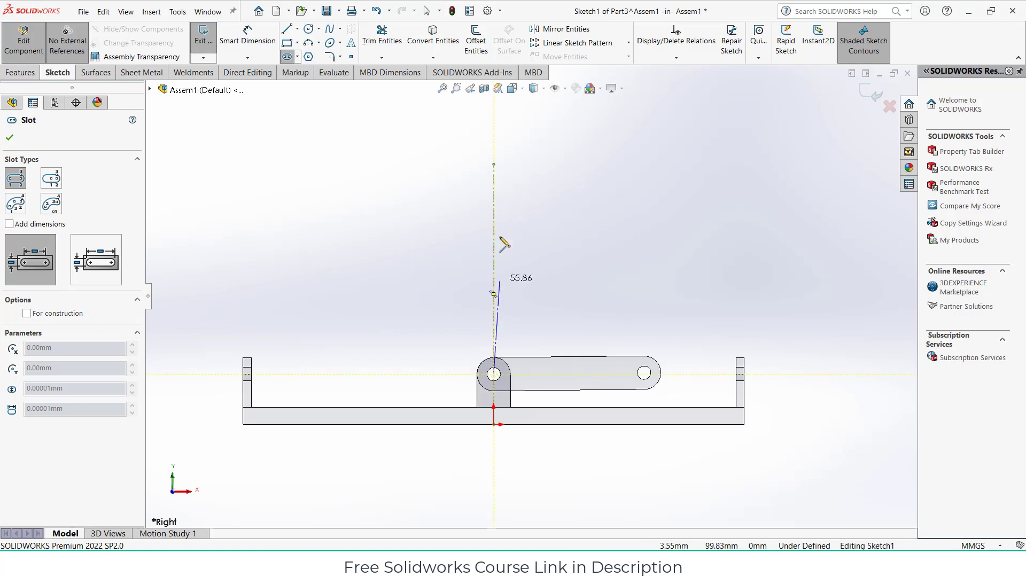
{"action": "left_click", "coordinate": [494, 112]}
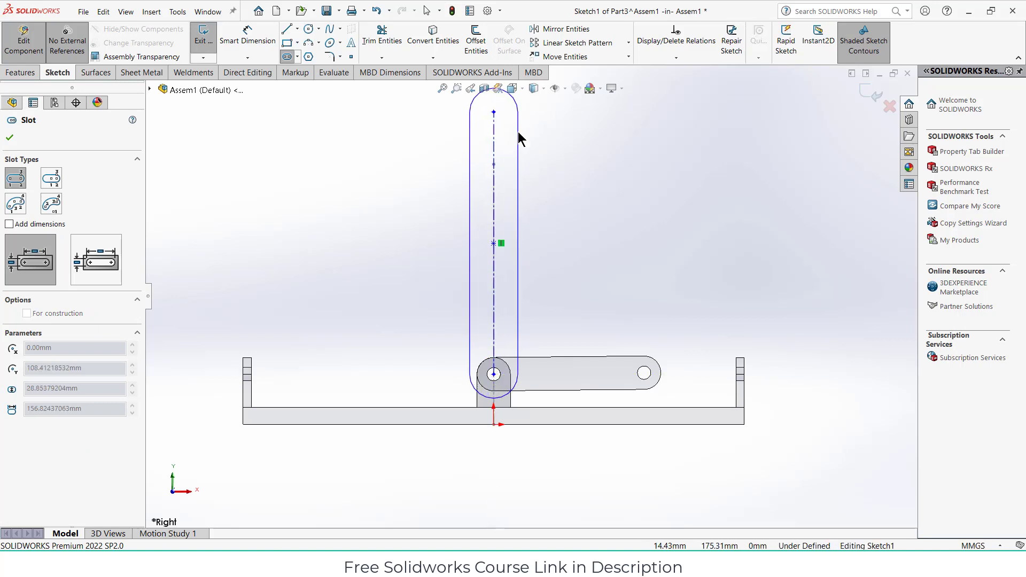
{"action": "left_click", "coordinate": [517, 138]}
- Dimension the slot with a 10 mm end radius and 130 mm between its arc centres
{"action": "left_click", "coordinate": [255, 42]}
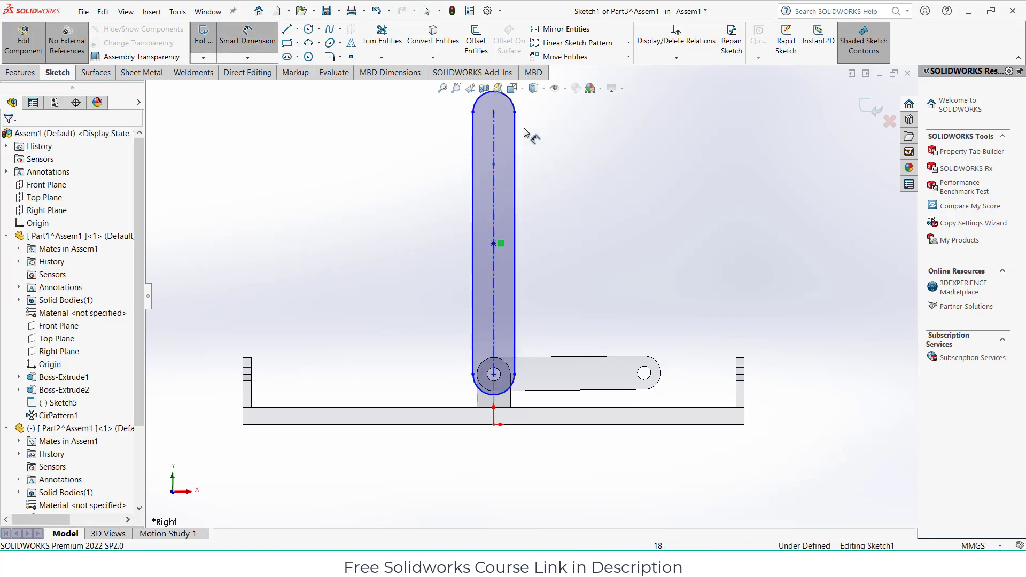
{"action": "left_click", "coordinate": [512, 105]}
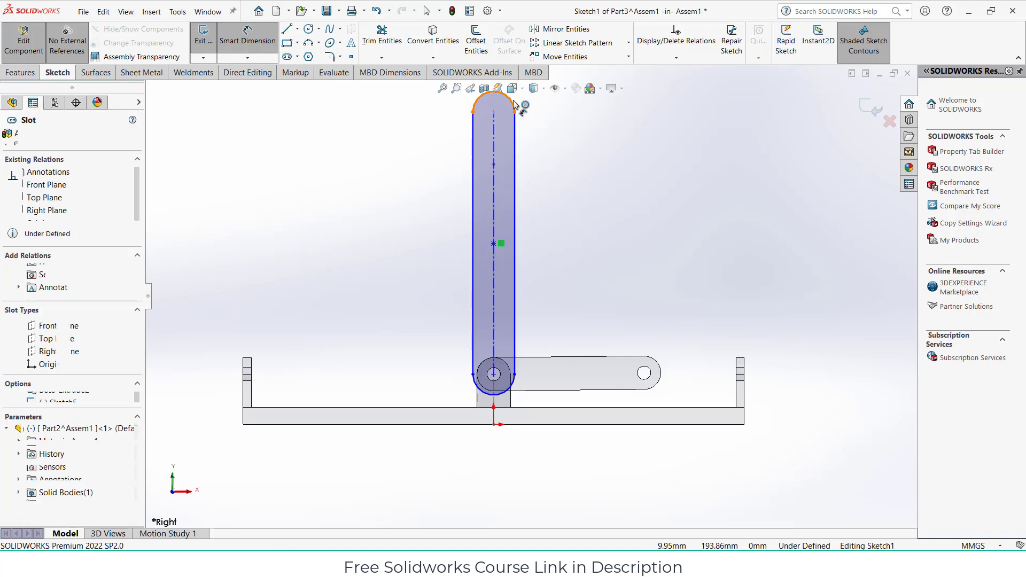
{"action": "left_click", "coordinate": [570, 124]}
{"action": "type", "text": "10"}
{"action": "key", "text": "Return"}
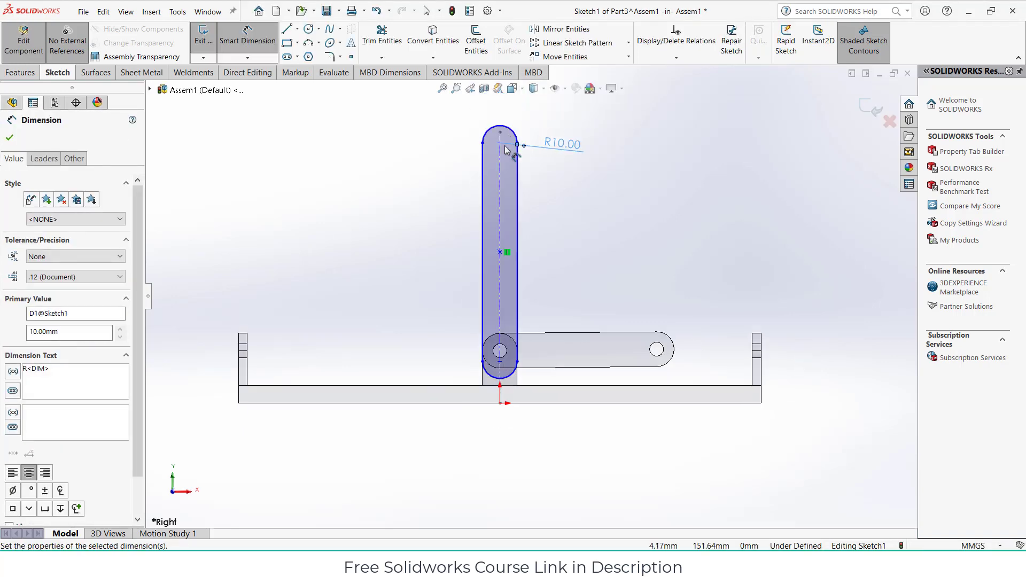
{"action": "left_click", "coordinate": [500, 185]}
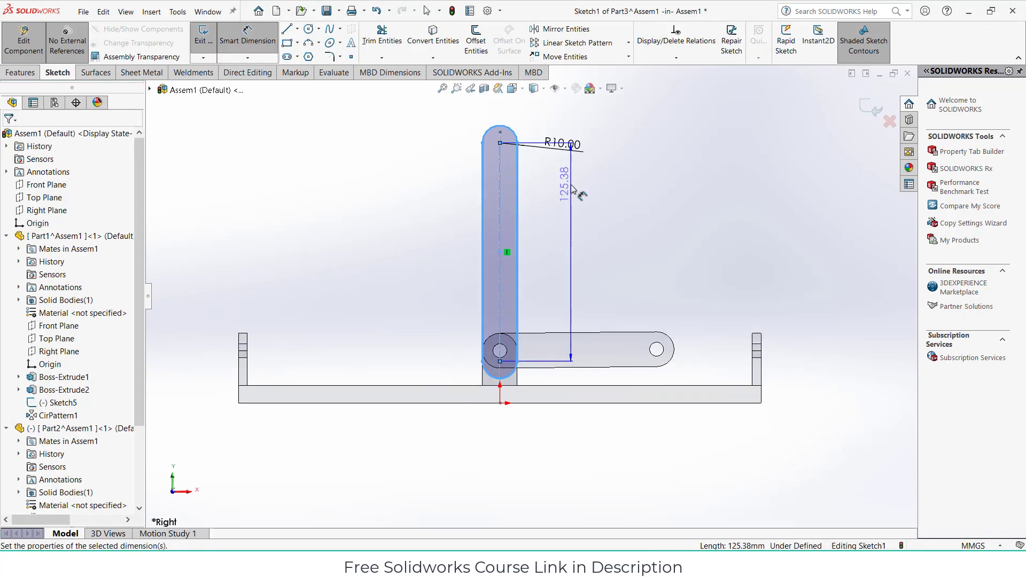
{"action": "left_click", "coordinate": [570, 188]}
{"action": "type", "text": "130"}
{"action": "key", "text": "Return"}
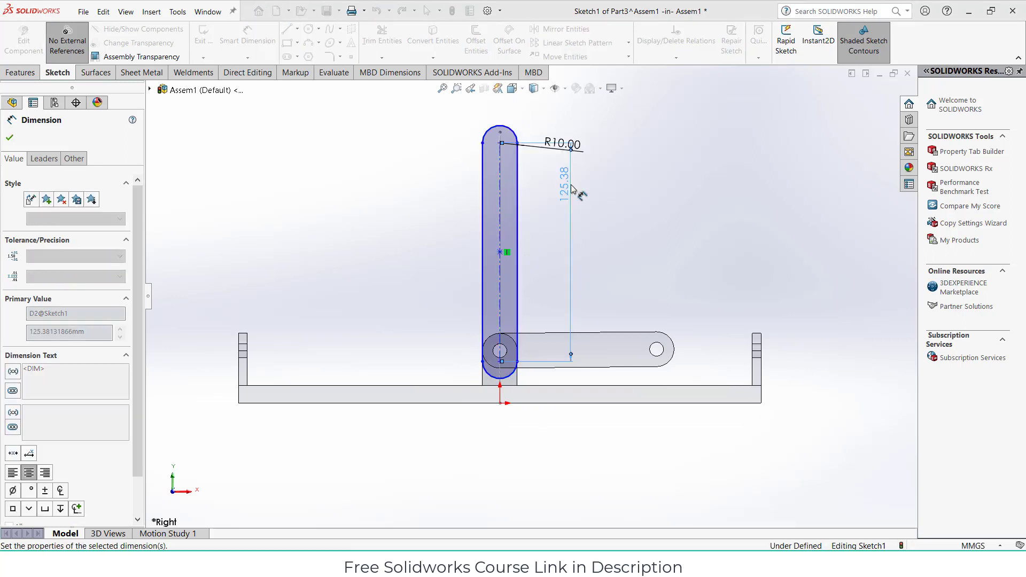
- Sketch a circle at the centre of the slot's upper arc and dimension its diameter to 8 mm
{"action": "left_click", "coordinate": [309, 29]}
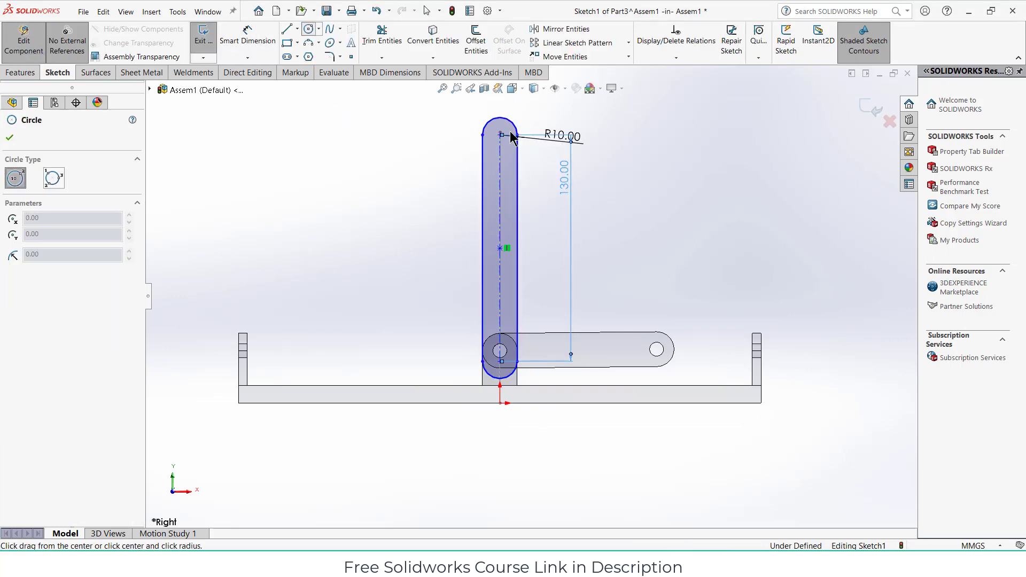
{"action": "scroll", "coordinate": [500, 120], "scroll_direction": "down", "scroll_amount": 5}
{"action": "left_click", "coordinate": [497, 215]}
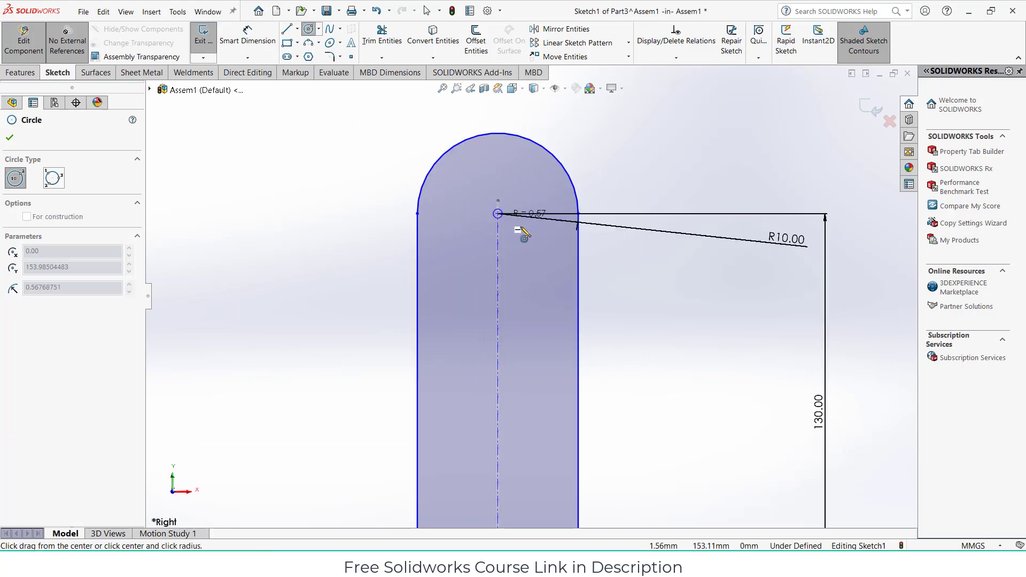
{"action": "left_click", "coordinate": [523, 231]}
{"action": "left_click", "coordinate": [243, 30]}
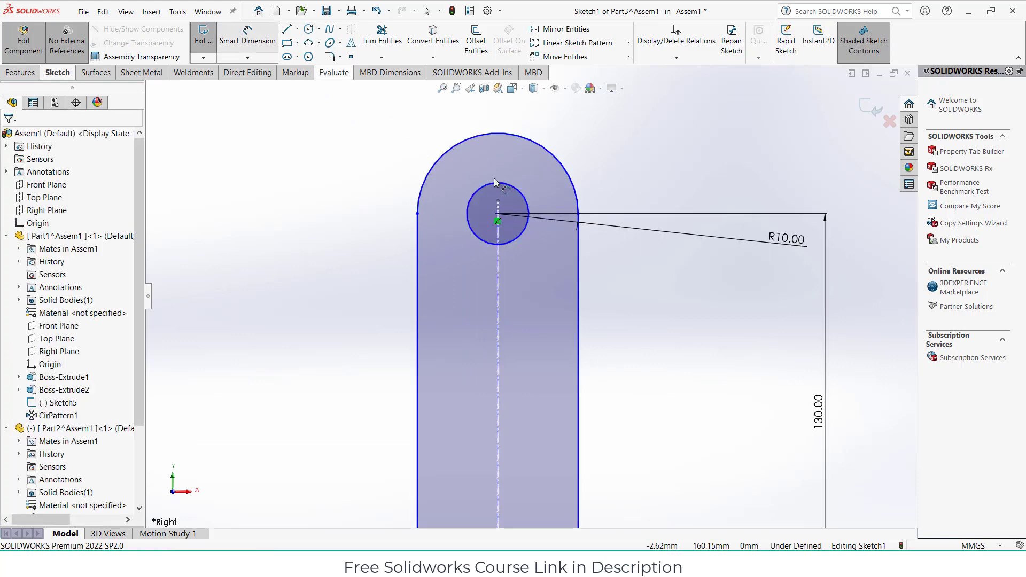
{"action": "left_click", "coordinate": [519, 193]}
{"action": "left_click", "coordinate": [646, 182]}
{"action": "type", "text": "8"}
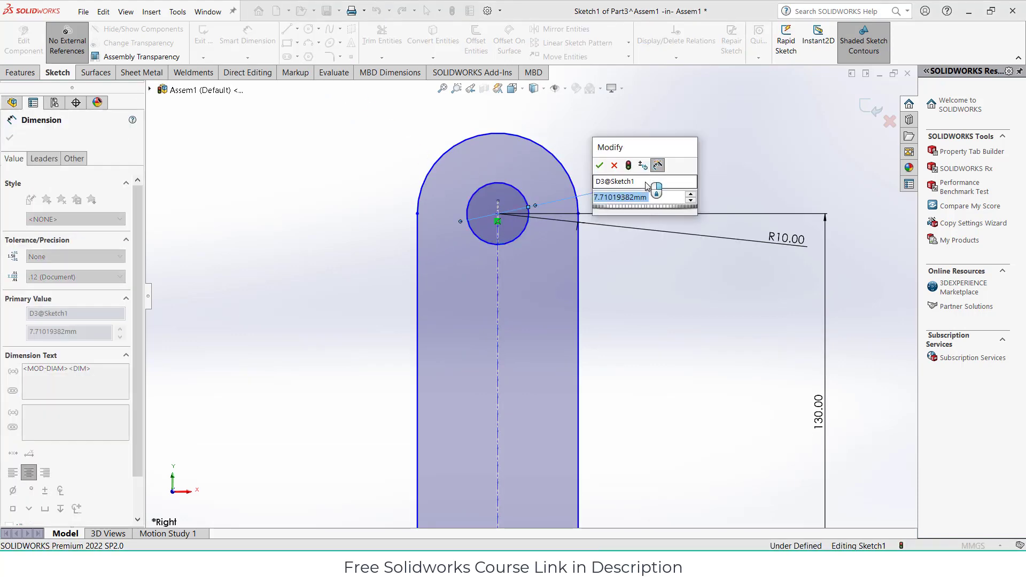
{"action": "key", "text": "Return"}
- Sketch a circle at the centre of the slot's lower arc and give it a diameter of 8 mm
{"action": "scroll", "coordinate": [635, 283], "scroll_direction": "up", "scroll_amount": 5}
{"action": "scroll", "coordinate": [550, 412], "scroll_direction": "down", "scroll_amount": 5}
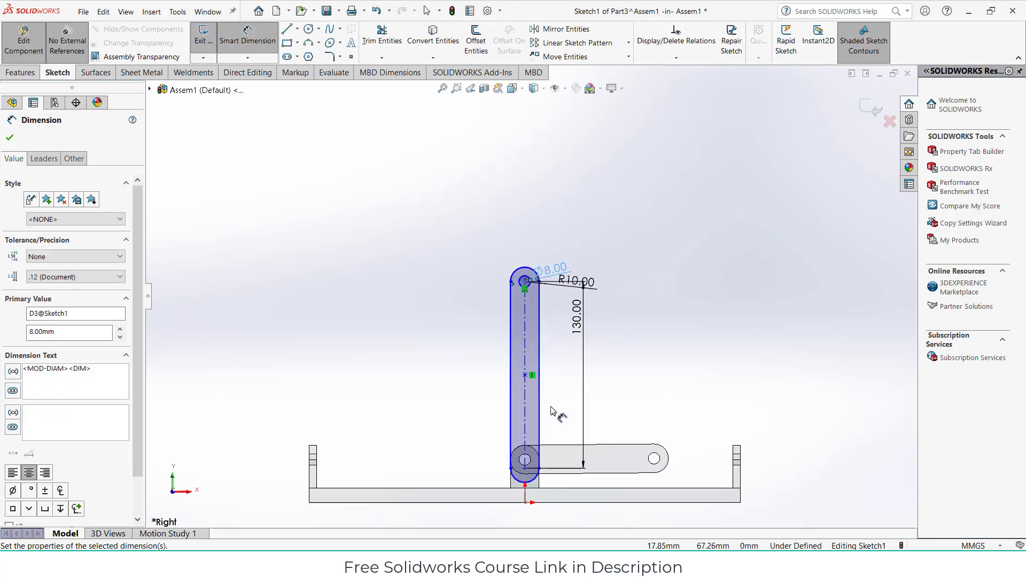
{"action": "scroll", "coordinate": [508, 462], "scroll_direction": "up", "scroll_amount": 3}
{"action": "scroll", "coordinate": [508, 463], "scroll_direction": "down", "scroll_amount": 6}
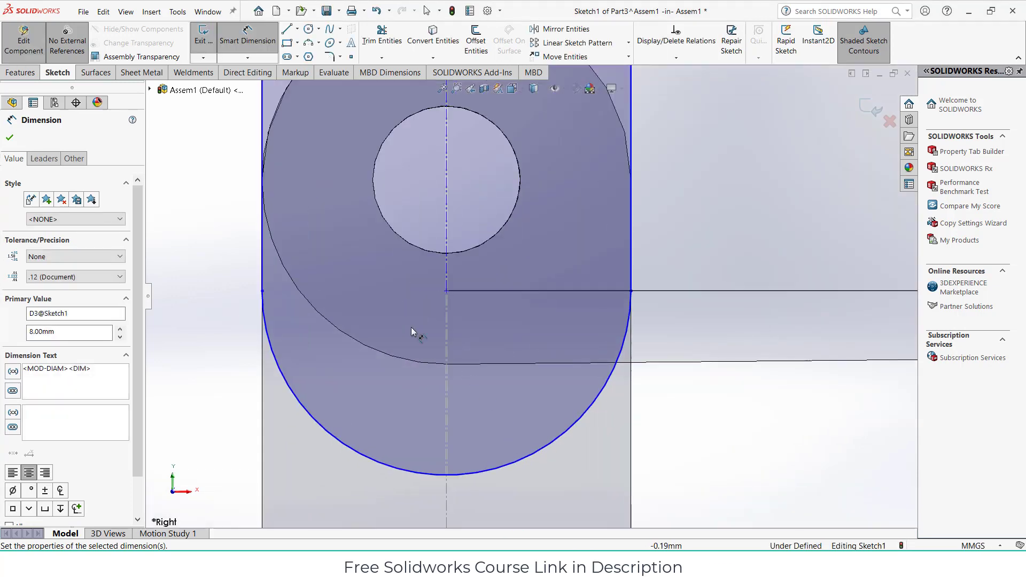
{"action": "left_click", "coordinate": [313, 30]}
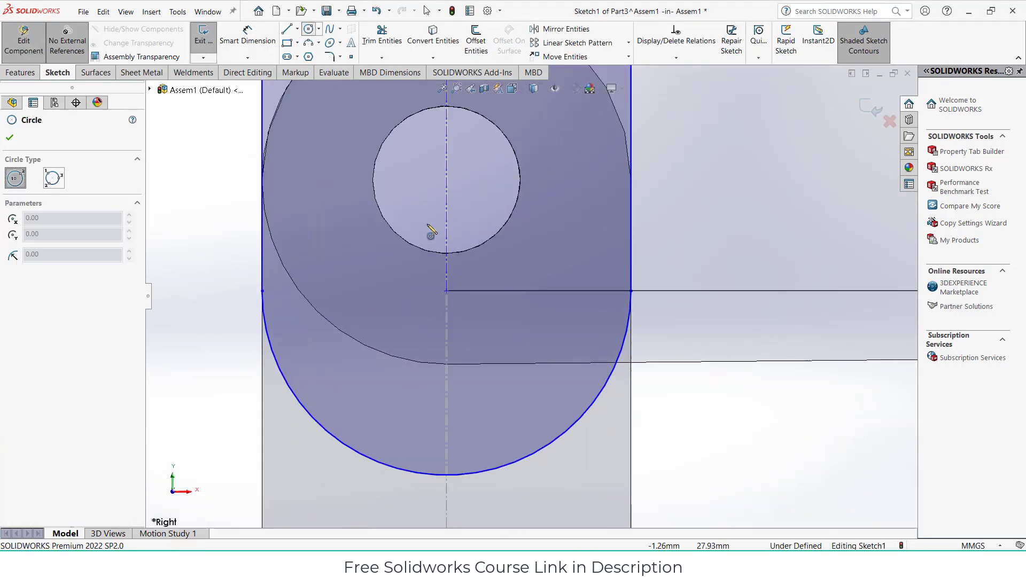
{"action": "left_click", "coordinate": [446, 290]}
{"action": "left_click", "coordinate": [472, 265]}
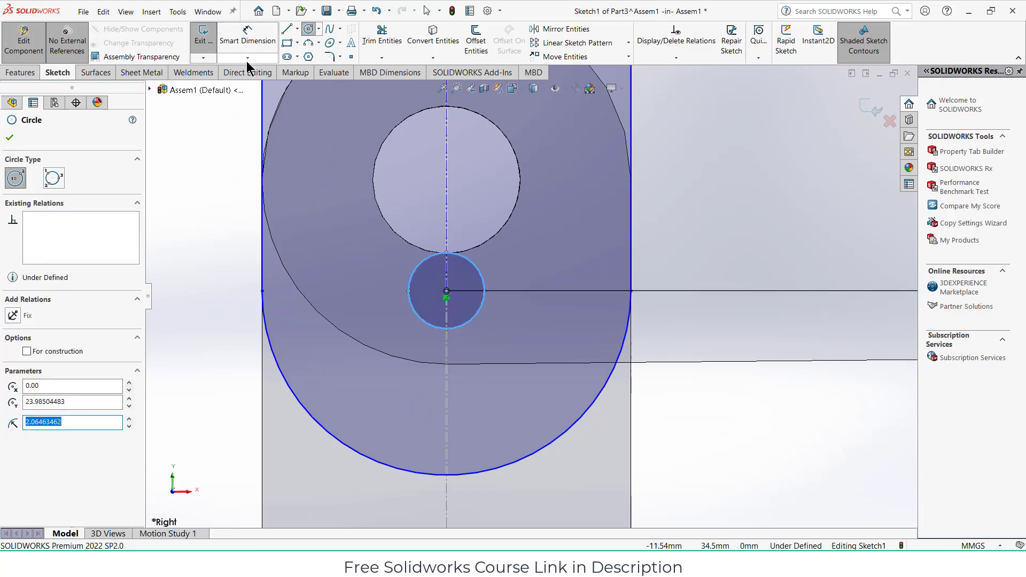
{"action": "key", "text": "Escape"}
{"action": "right_click_drag", "start_coordinate": [473, 265], "coordinate": [534, 265]}
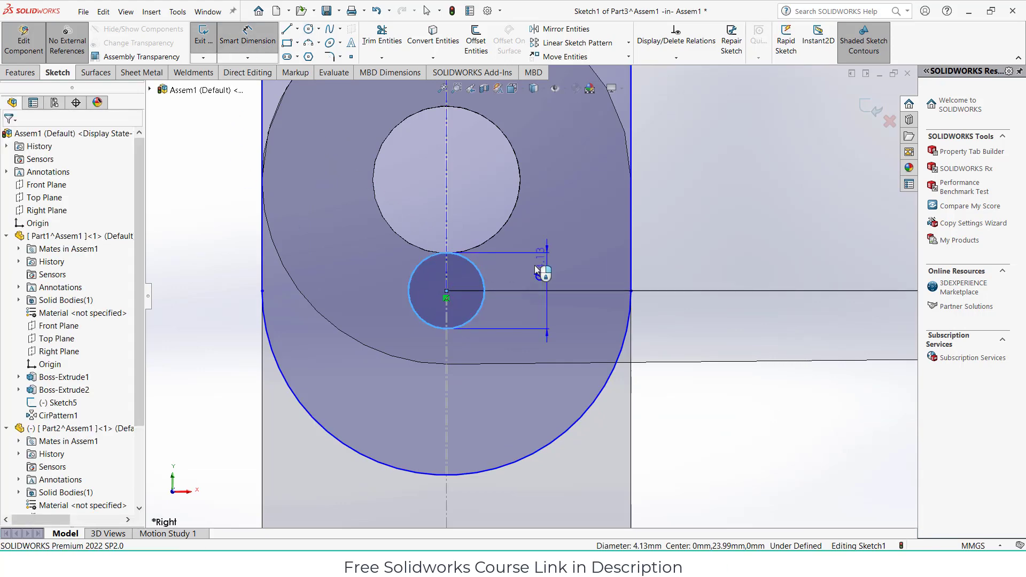
{"action": "left_click", "coordinate": [534, 265]}
{"action": "key", "text": "Return"}
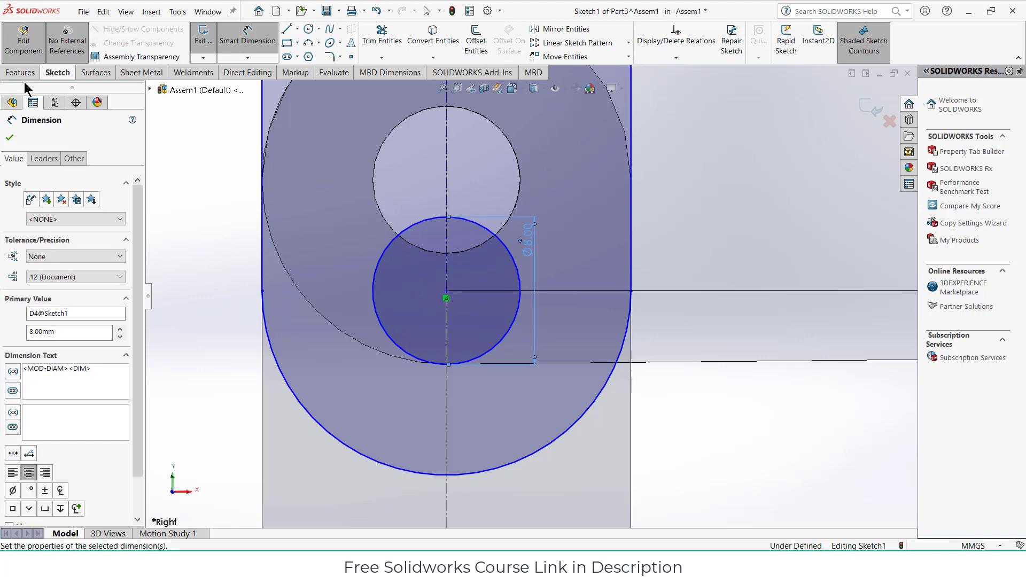
- Extrude the slot profile with its two holes as a 5 mm blind boss, and return to editing the assembly
{"action": "left_click", "coordinate": [24, 72]}
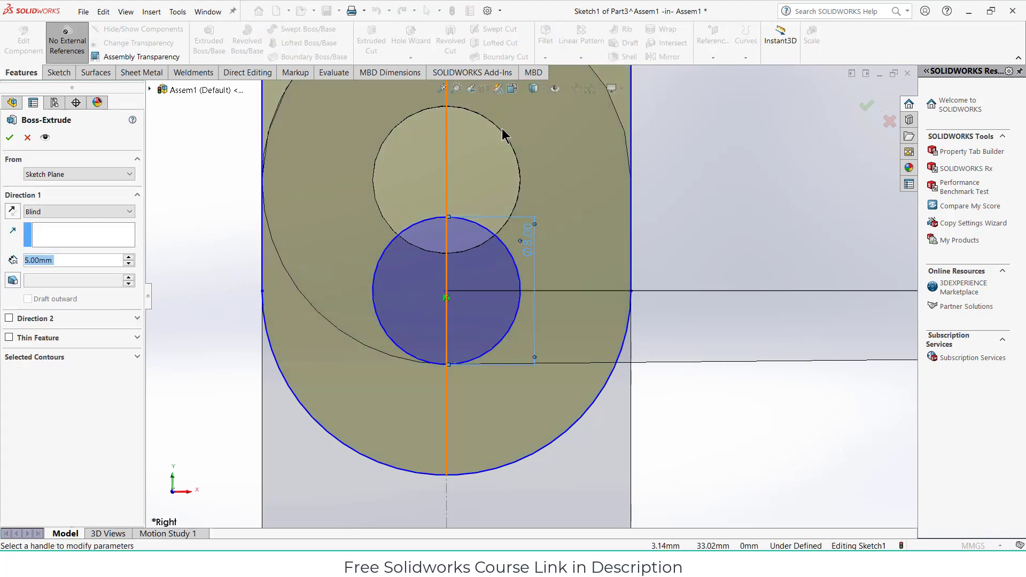
{"action": "left_click", "coordinate": [10, 138]}
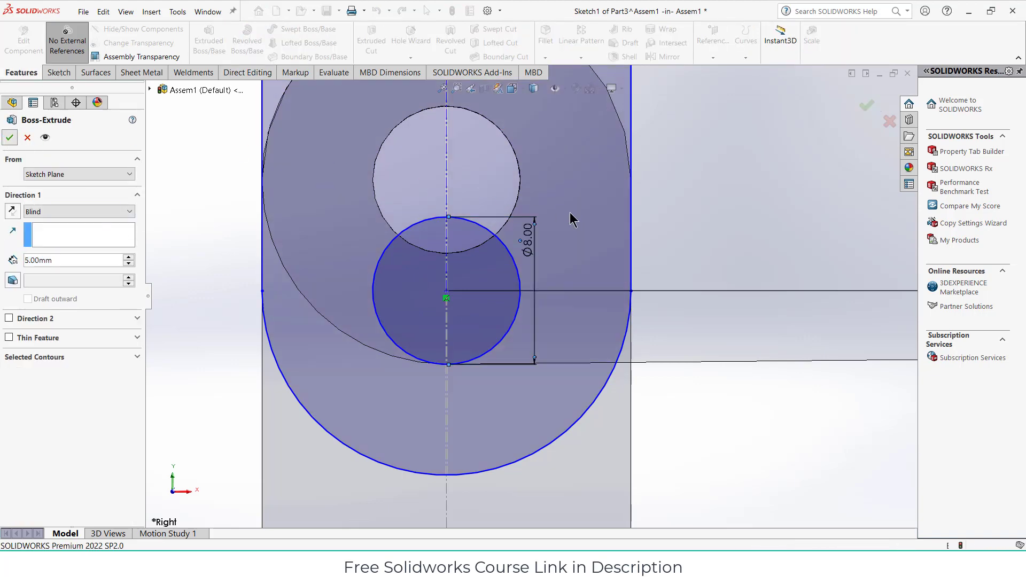
{"action": "key", "text": "f"}
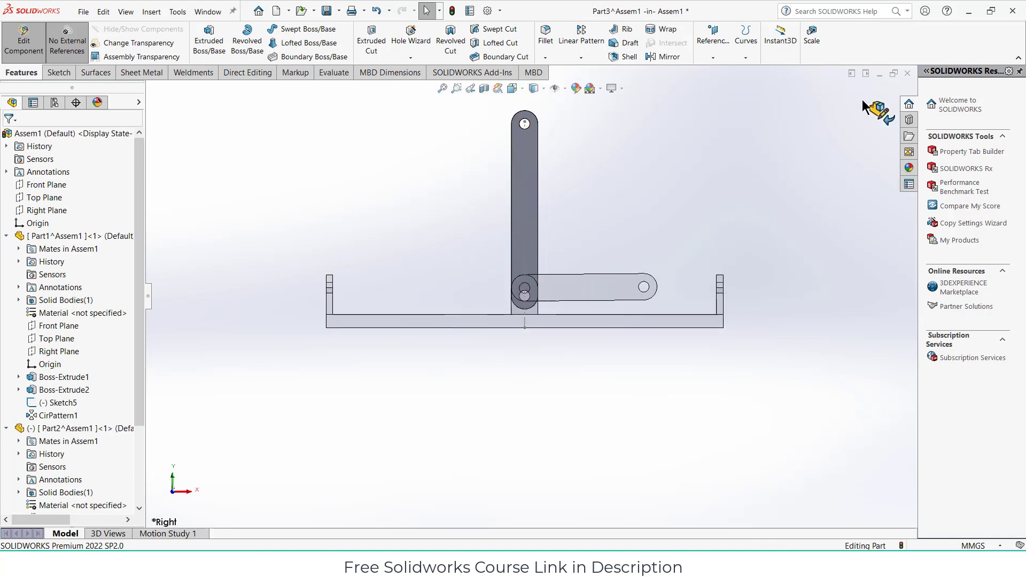
{"action": "left_click", "coordinate": [876, 111]}
- Move the new long link away from the lug and mate its lower hole concentric with the short link's free hole
{"action": "left_click_drag", "start_coordinate": [522, 218], "coordinate": [634, 239]}
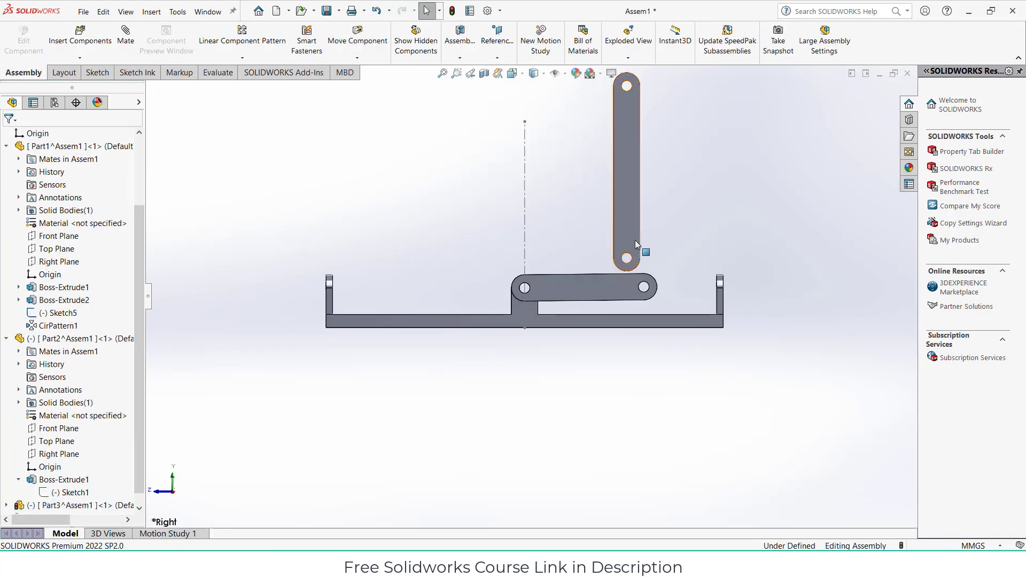
{"action": "scroll", "coordinate": [577, 250], "scroll_direction": "down", "scroll_amount": 2}
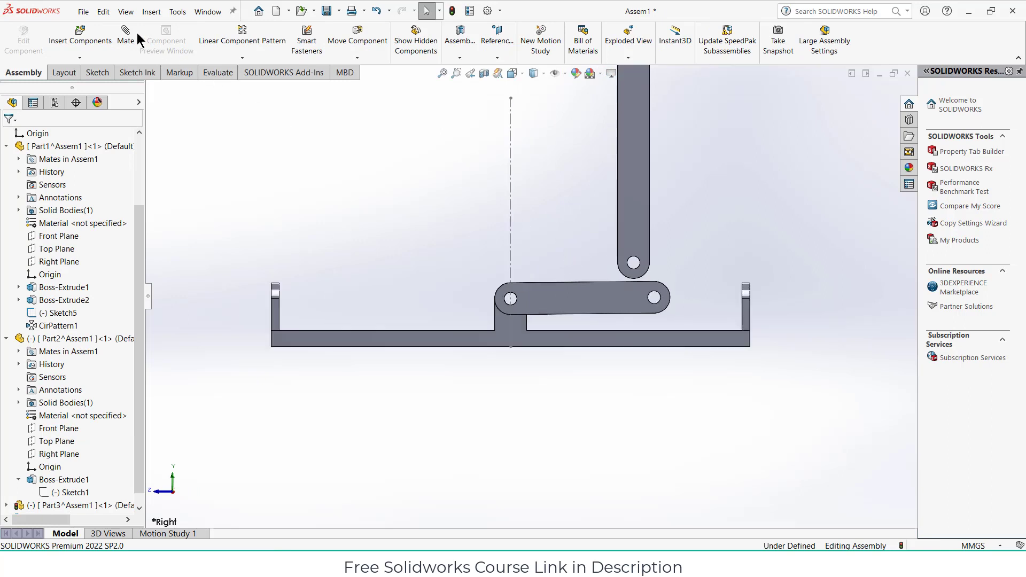
{"action": "scroll", "coordinate": [652, 298], "scroll_direction": "down", "scroll_amount": 4}
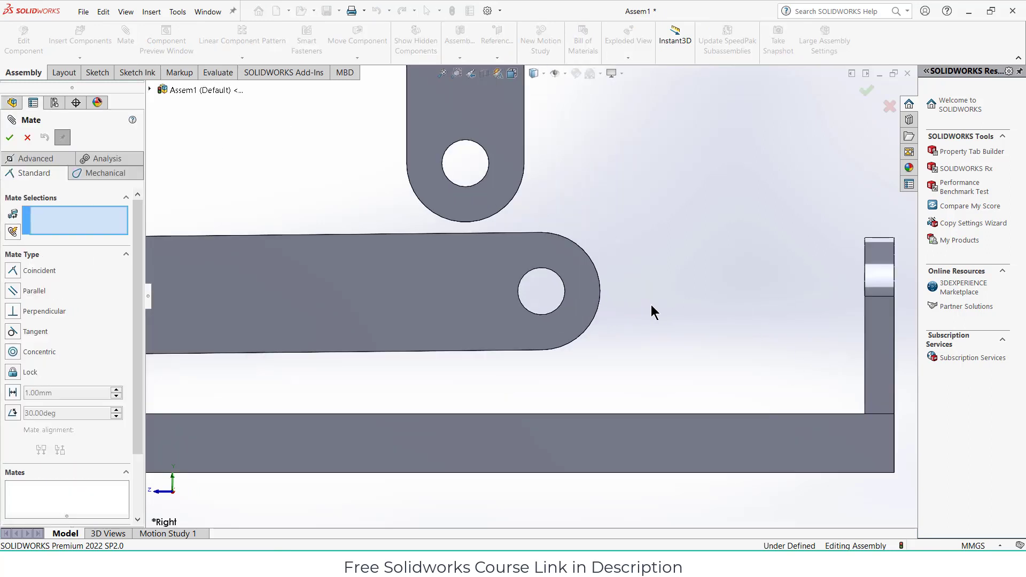
{"action": "scroll", "coordinate": [651, 305], "scroll_direction": "down", "scroll_amount": 2}
{"action": "middle_click_drag", "start_coordinate": [650, 304], "coordinate": [559, 309]}
{"action": "left_click", "coordinate": [521, 296]}
{"action": "scroll", "coordinate": [481, 288], "scroll_direction": "up", "scroll_amount": 5}
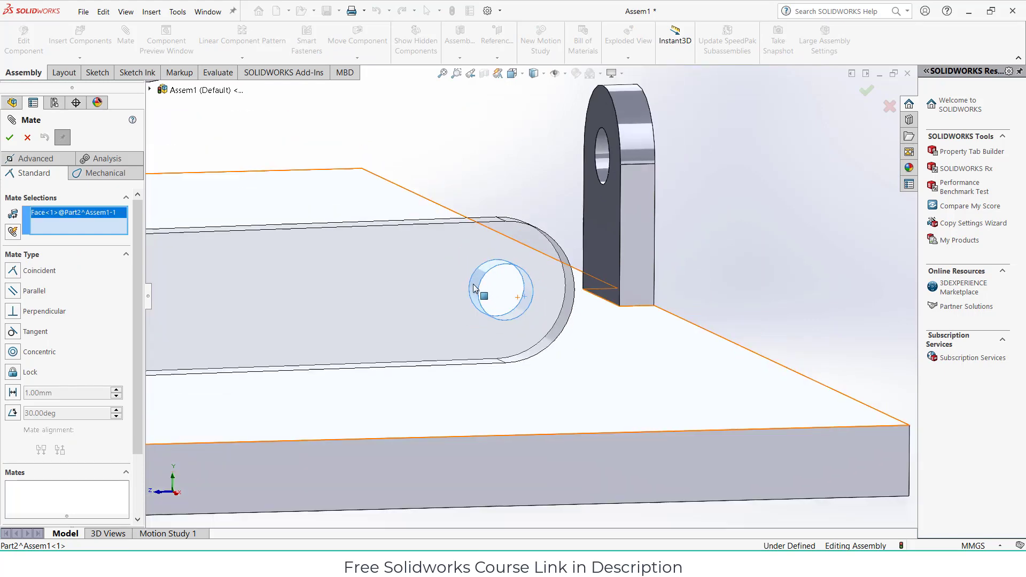
{"action": "scroll", "coordinate": [414, 224], "scroll_direction": "down", "scroll_amount": 3}
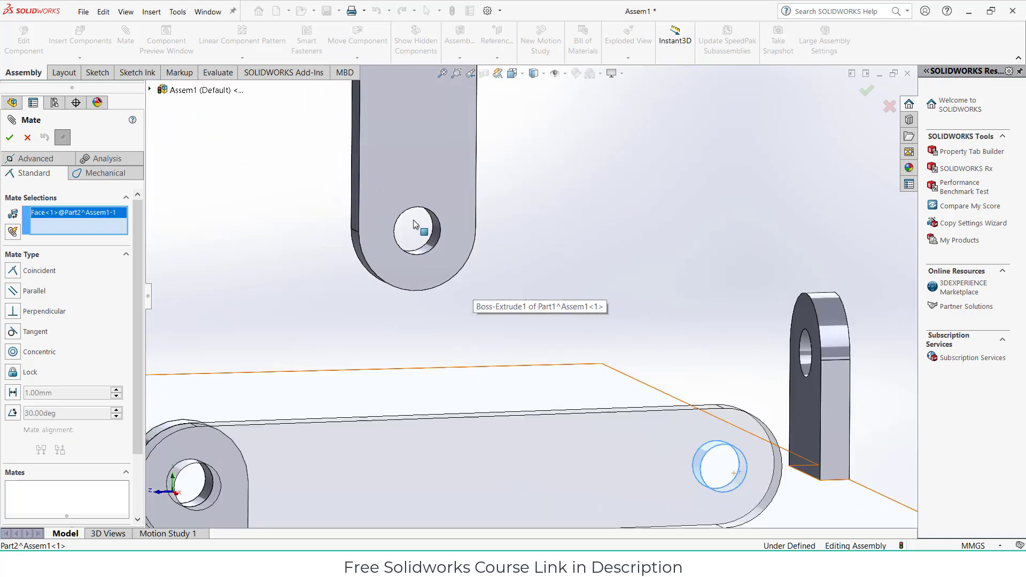
{"action": "left_click", "coordinate": [436, 237]}
{"action": "left_click", "coordinate": [831, 363]}
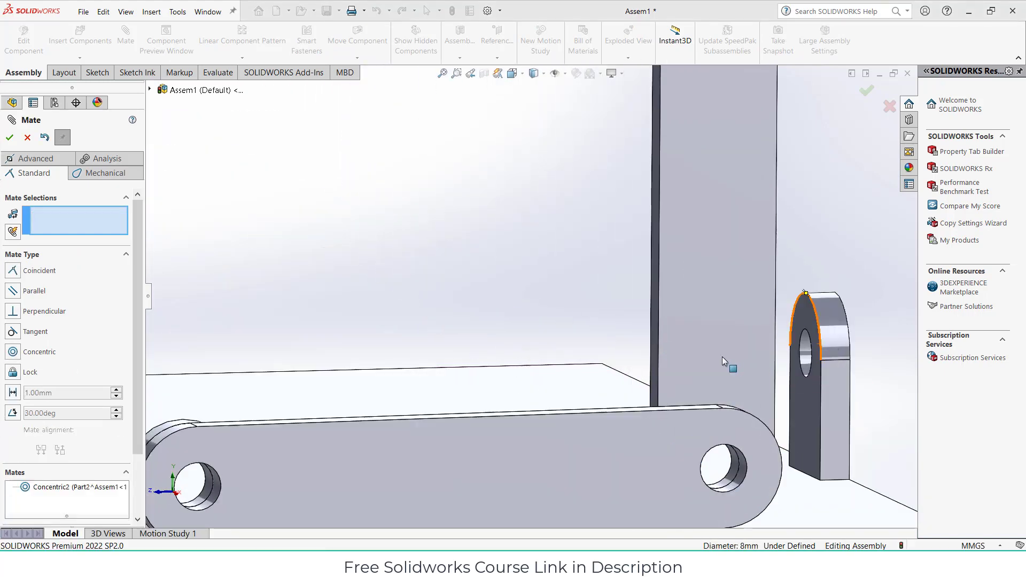
- Add a coincident mate between the flat faces of the long link and the short link
{"action": "middle_click_drag", "start_coordinate": [700, 334], "coordinate": [585, 450]}
{"action": "left_click", "coordinate": [639, 348]}
{"action": "left_click", "coordinate": [586, 449]}
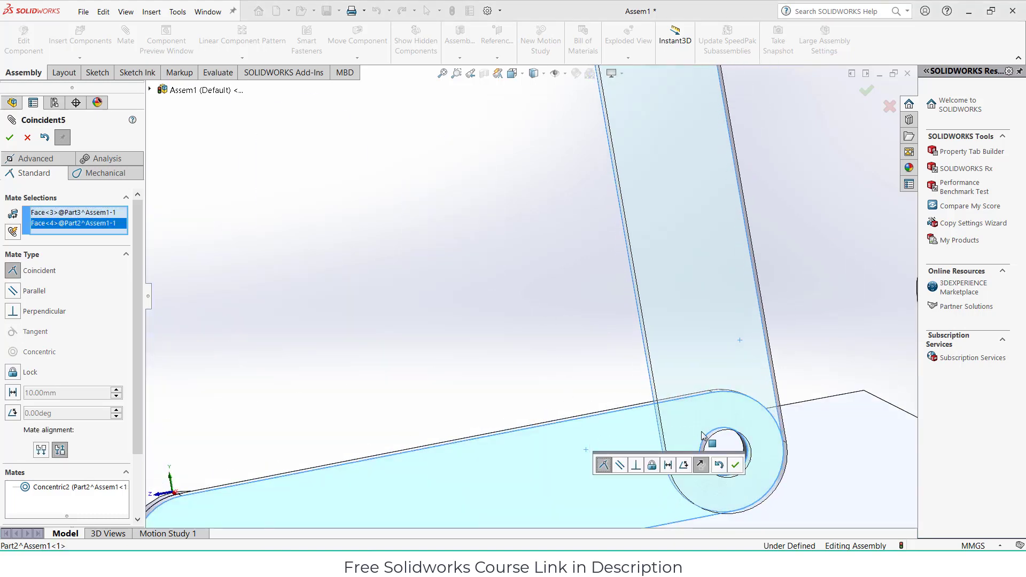
{"action": "left_click", "coordinate": [736, 465]}
- Swing the long link inward over the plate about its mated hole, and finish mating
{"action": "key", "text": "f"}
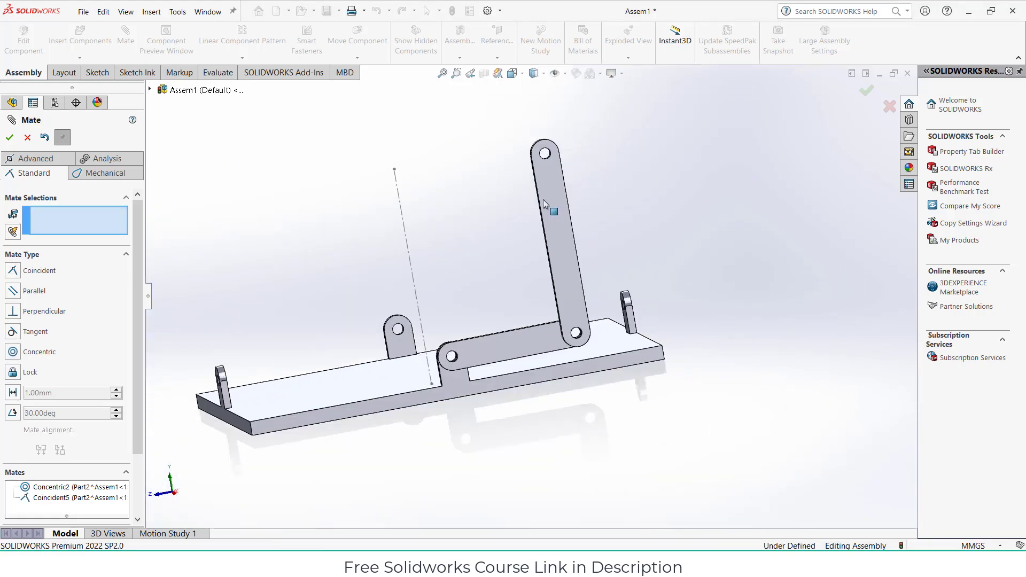
{"action": "left_click_drag", "start_coordinate": [542, 200], "coordinate": [441, 280]}
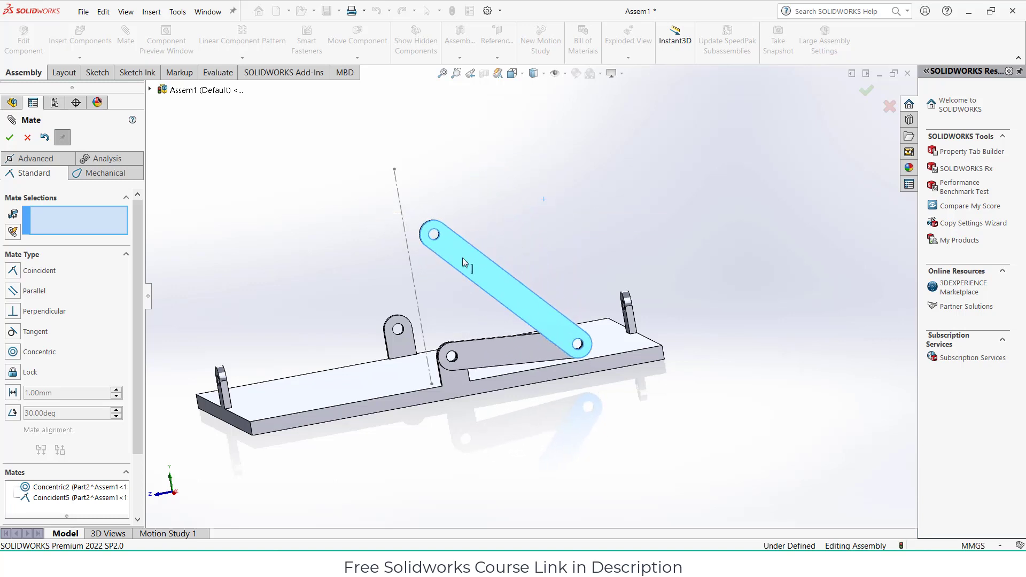
{"action": "left_click", "coordinate": [10, 138]}
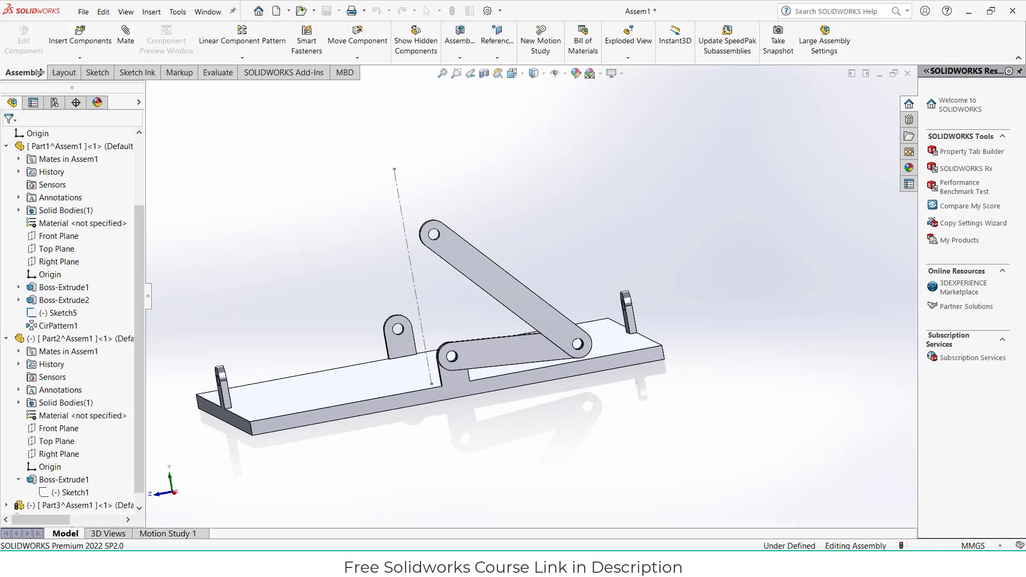
- Insert another new part into the assembly and start its first sketch on the assembly's Top Plane
{"action": "left_click", "coordinate": [79, 58]}
{"action": "left_click", "coordinate": [92, 83]}
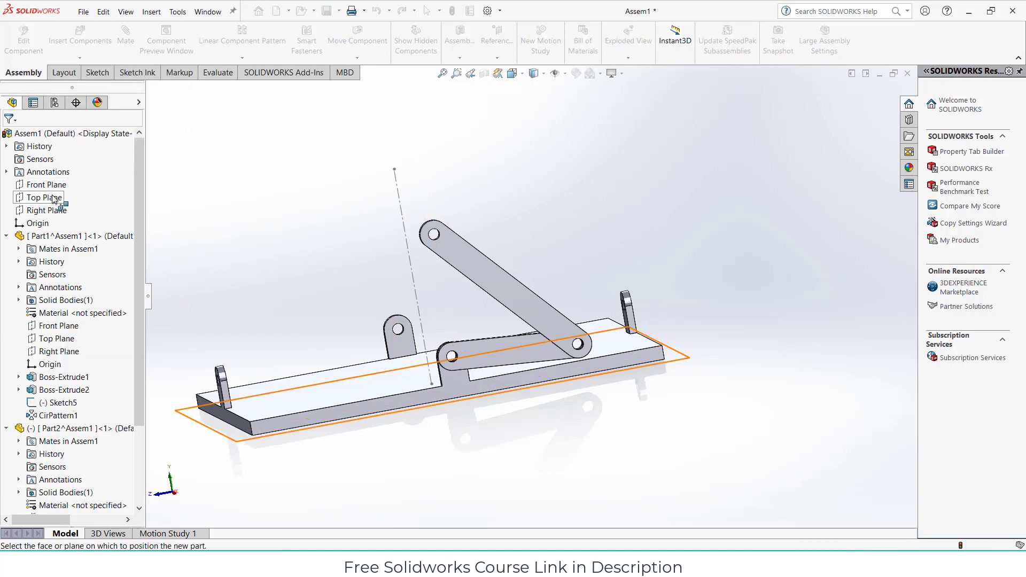
{"action": "left_click", "coordinate": [55, 198]}
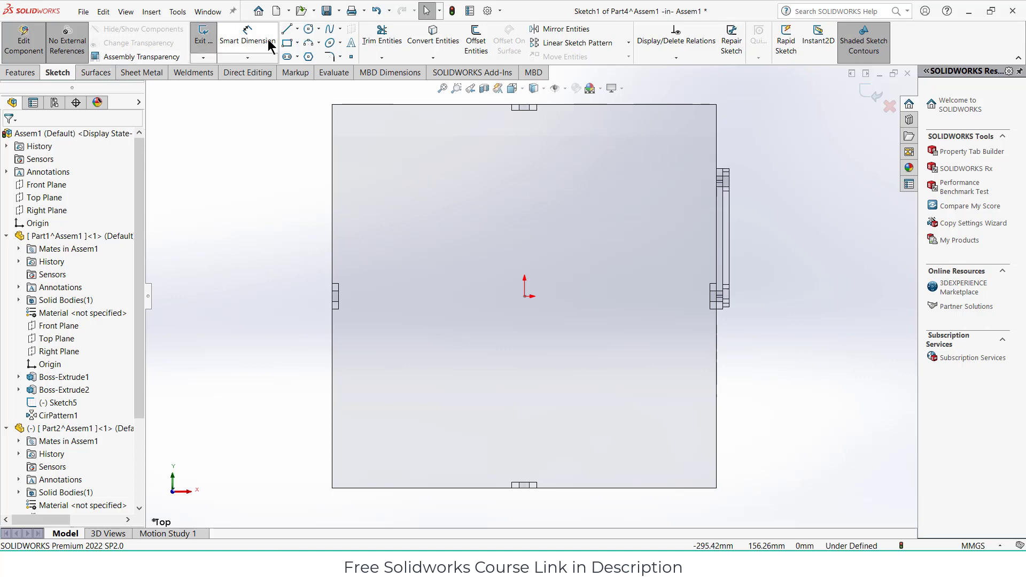
- Sketch a 300 × 300 mm center rectangle from the origin to the base plate's corner
{"action": "left_click", "coordinate": [297, 43]}
{"action": "left_click", "coordinate": [305, 68]}
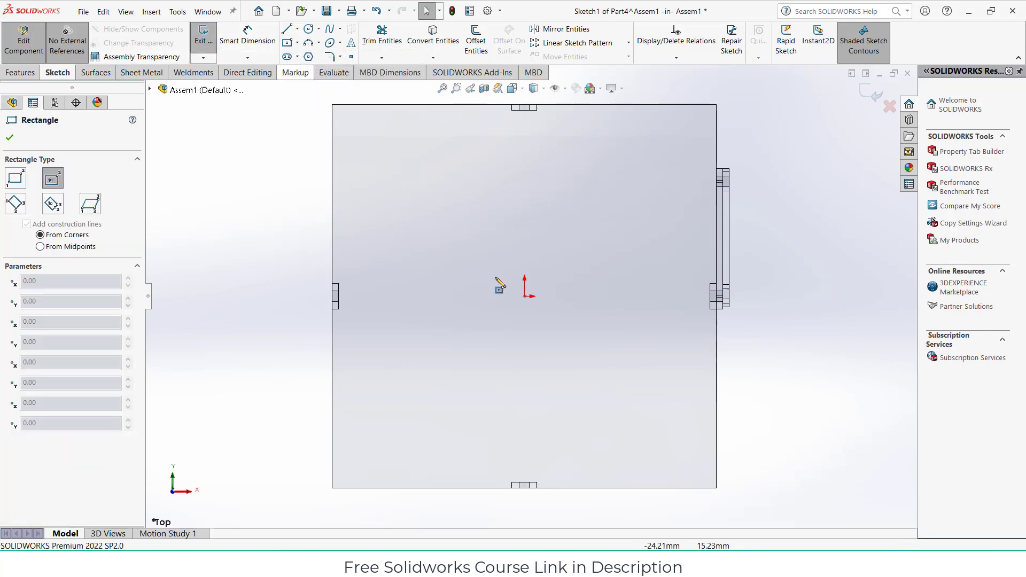
{"action": "left_click", "coordinate": [525, 296]}
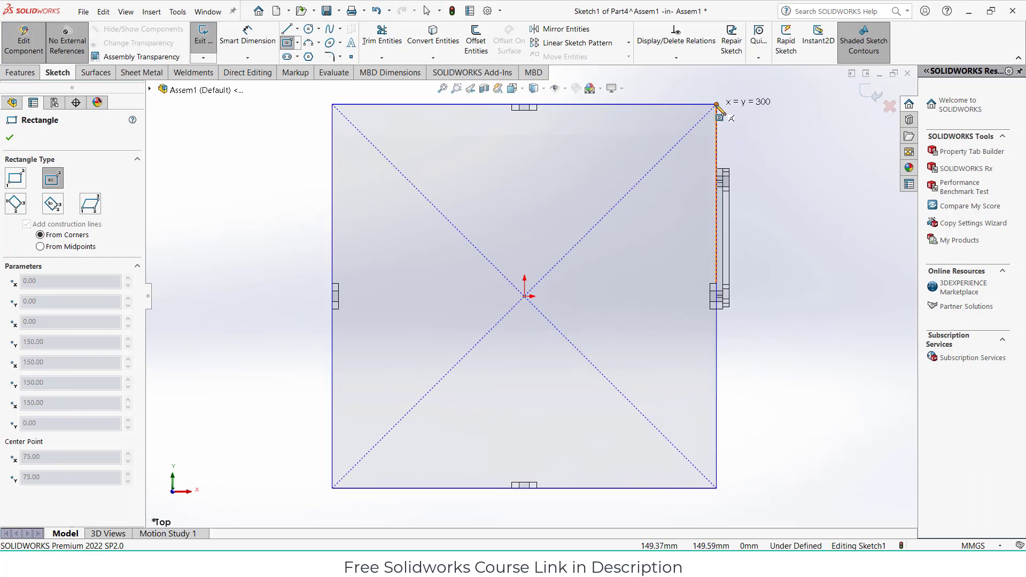
{"action": "left_click", "coordinate": [716, 105]}
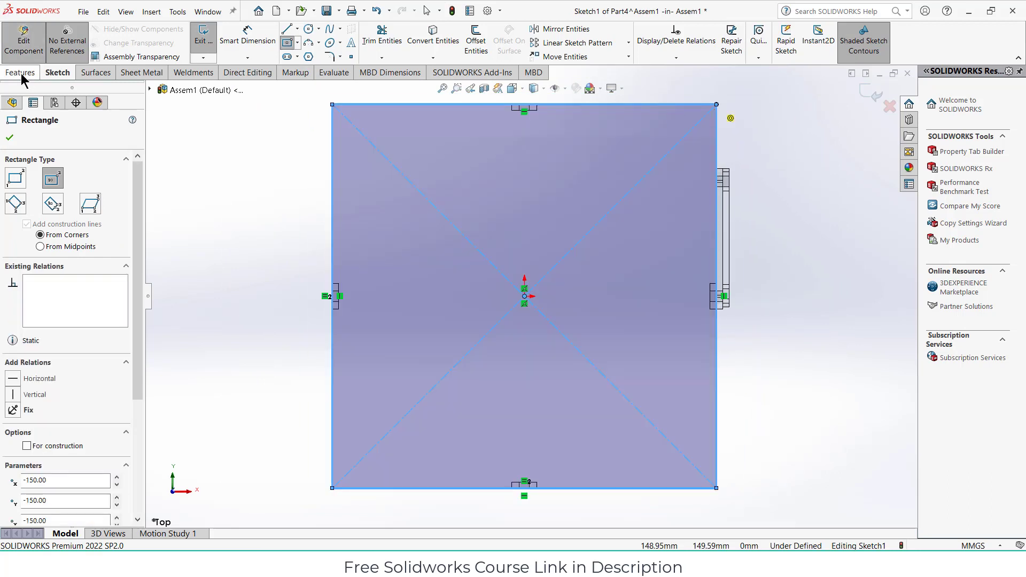
- Extrude the square profile 5 mm as a blind boss from the sketch plane
{"action": "left_click", "coordinate": [21, 72]}
{"action": "left_click", "coordinate": [209, 40]}
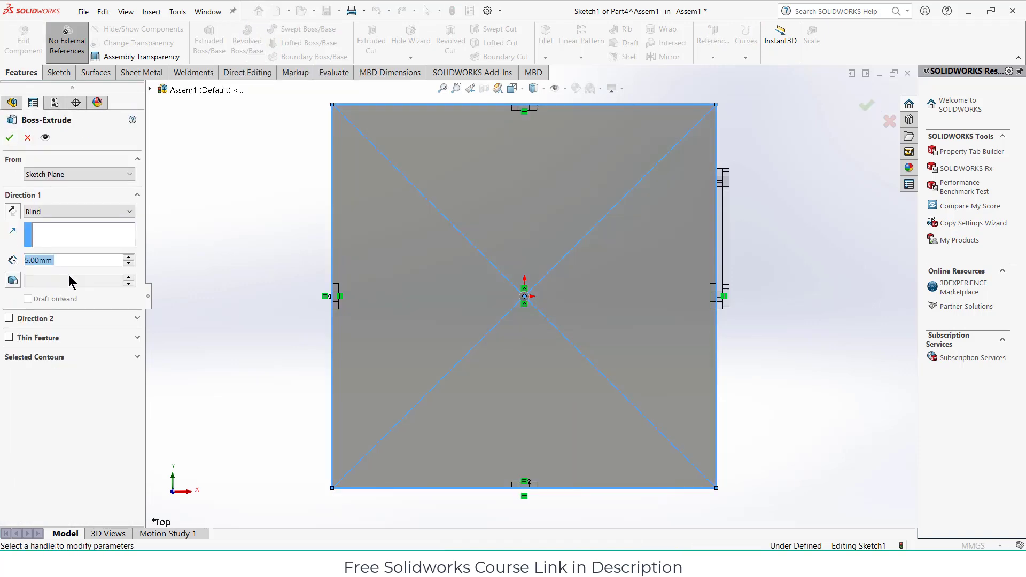
{"action": "key", "text": "Return"}
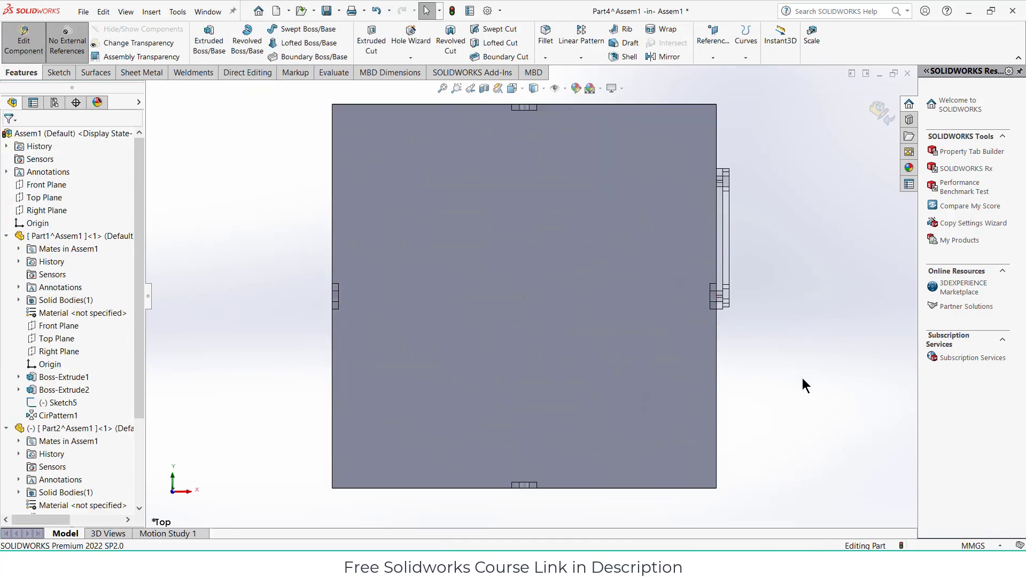
- On one side face of the second plate, sketch a 10 mm vertical centerline across the thickness, ending at the origin
{"action": "middle_click_drag", "start_coordinate": [802, 379], "coordinate": [660, 280]}
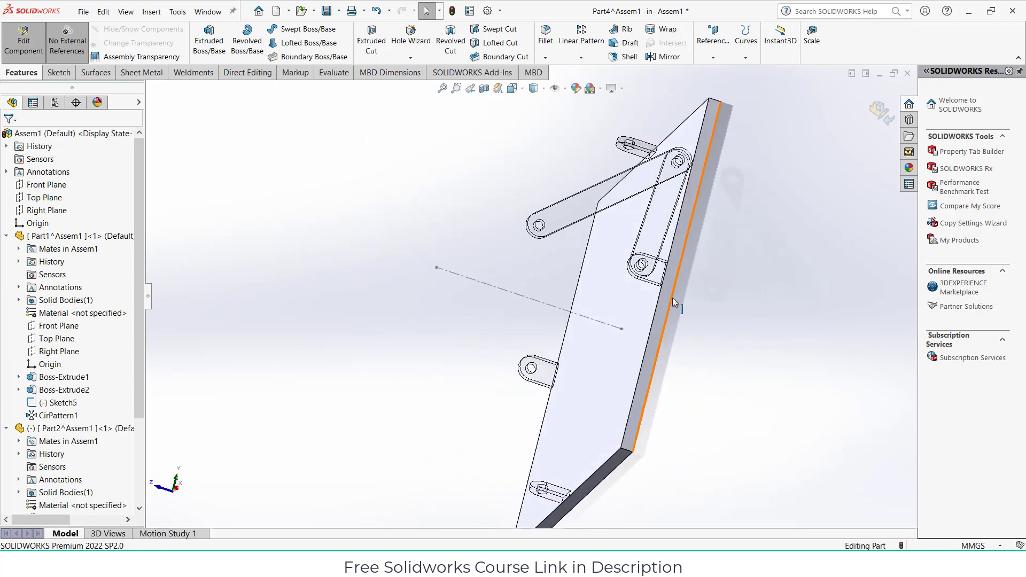
{"action": "left_click", "coordinate": [668, 293]}
{"action": "left_click", "coordinate": [713, 254]}
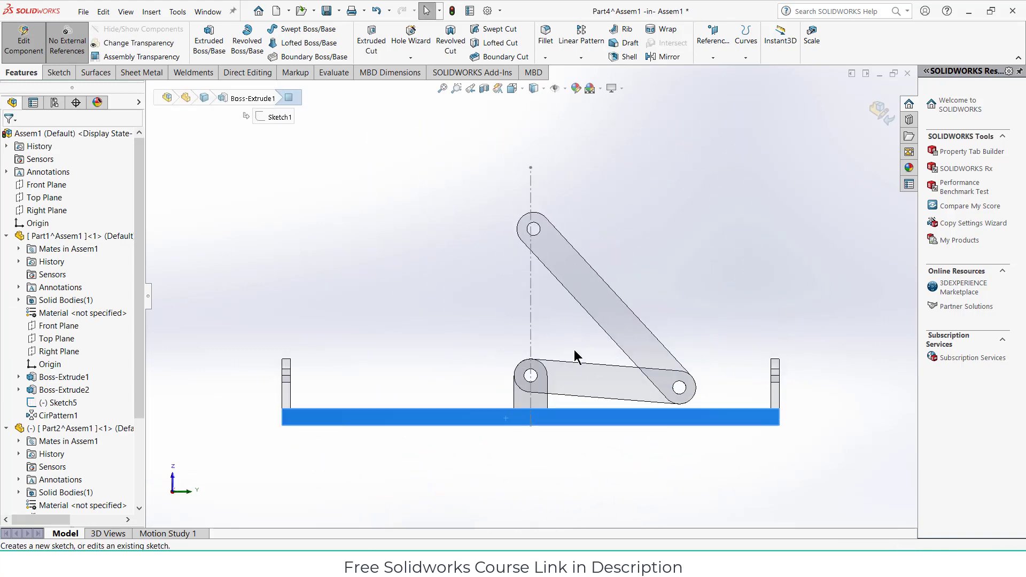
{"action": "scroll", "coordinate": [521, 402], "scroll_direction": "down", "scroll_amount": 5}
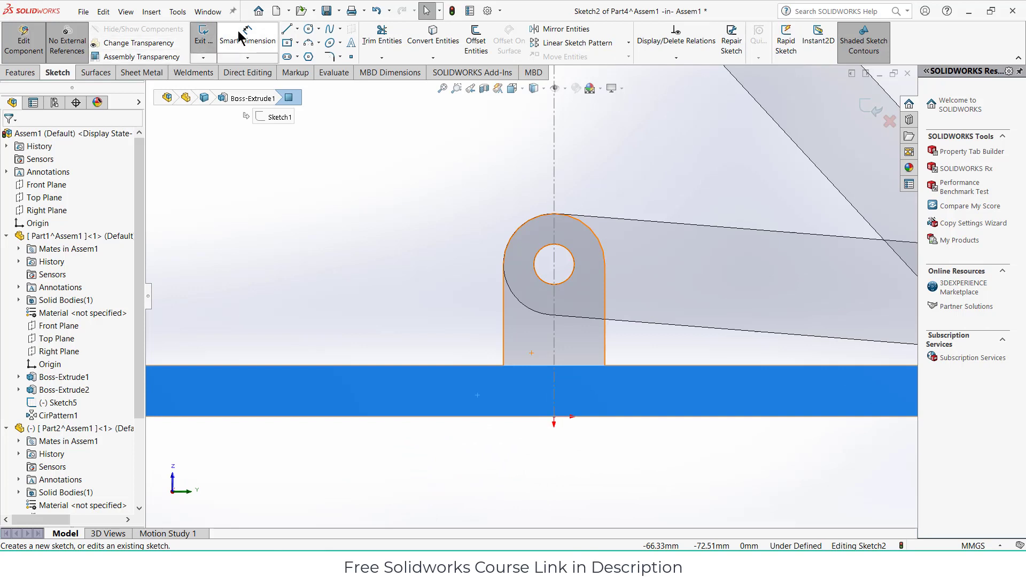
{"action": "left_click", "coordinate": [297, 29]}
{"action": "left_click", "coordinate": [312, 56]}
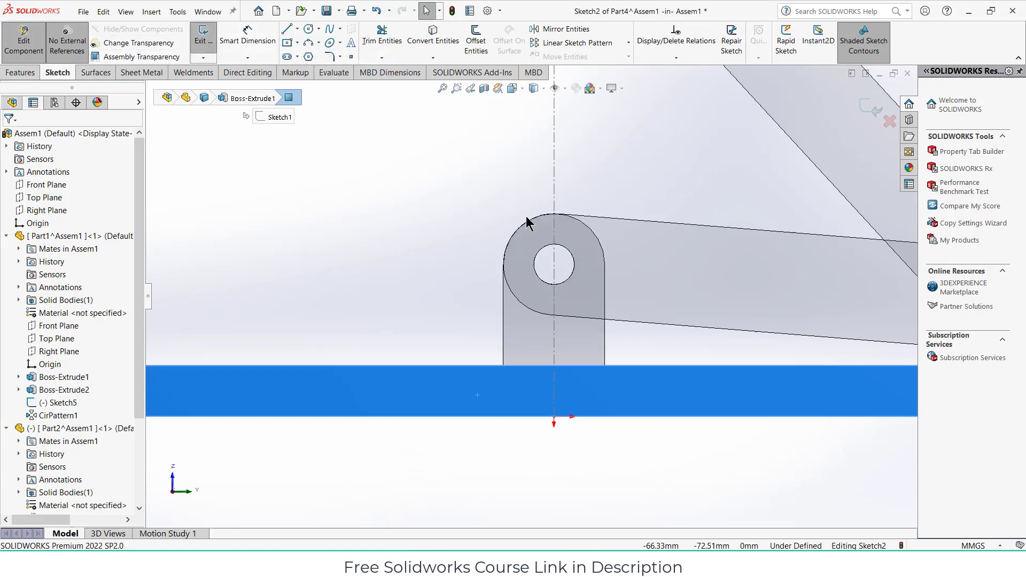
{"action": "left_click", "coordinate": [555, 366]}
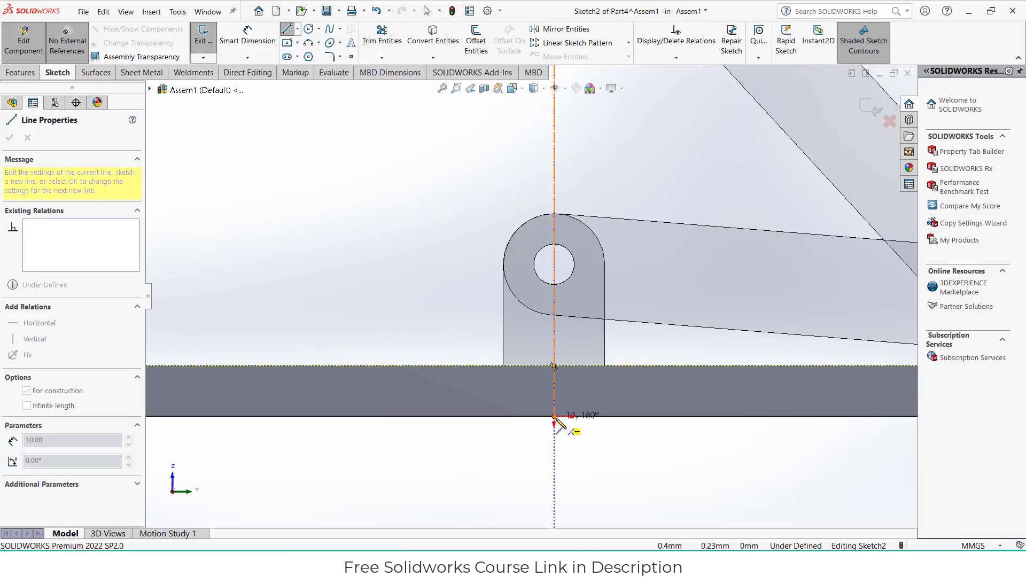
{"action": "left_click", "coordinate": [554, 417]}
{"action": "key", "text": "Escape"}
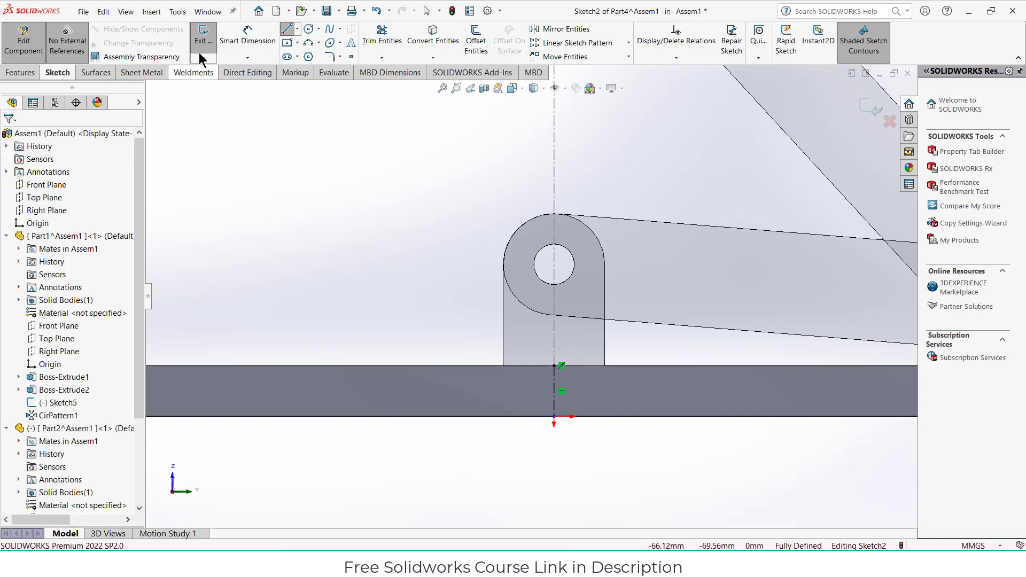
- Draw a circle centered on the centerline's midpoint and set its diameter to 8 mm
{"action": "left_click", "coordinate": [308, 29]}
{"action": "scroll", "coordinate": [582, 376], "scroll_direction": "down", "scroll_amount": 4}
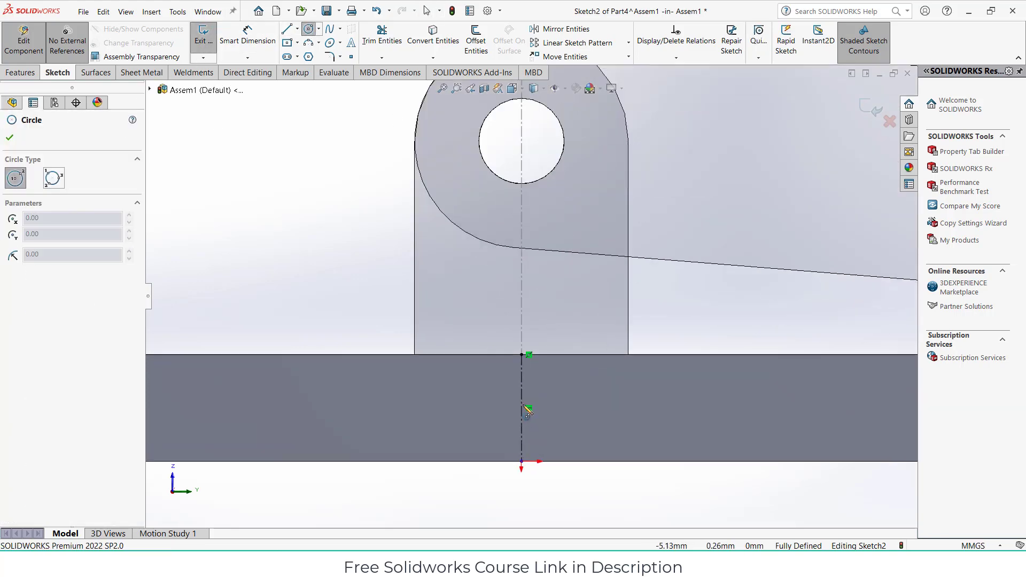
{"action": "left_click", "coordinate": [522, 408]}
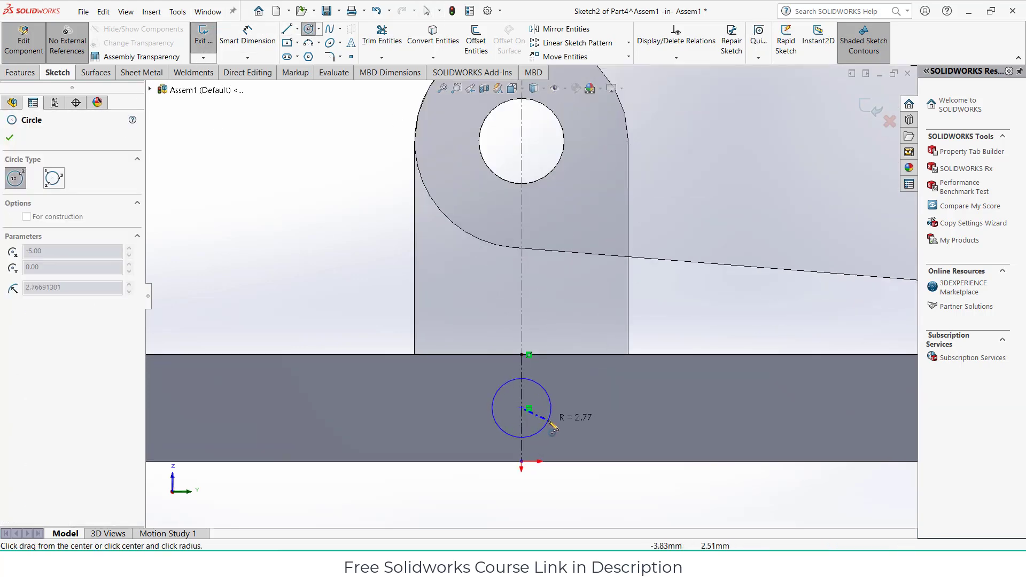
{"action": "left_click", "coordinate": [548, 422]}
{"action": "left_click", "coordinate": [251, 45]}
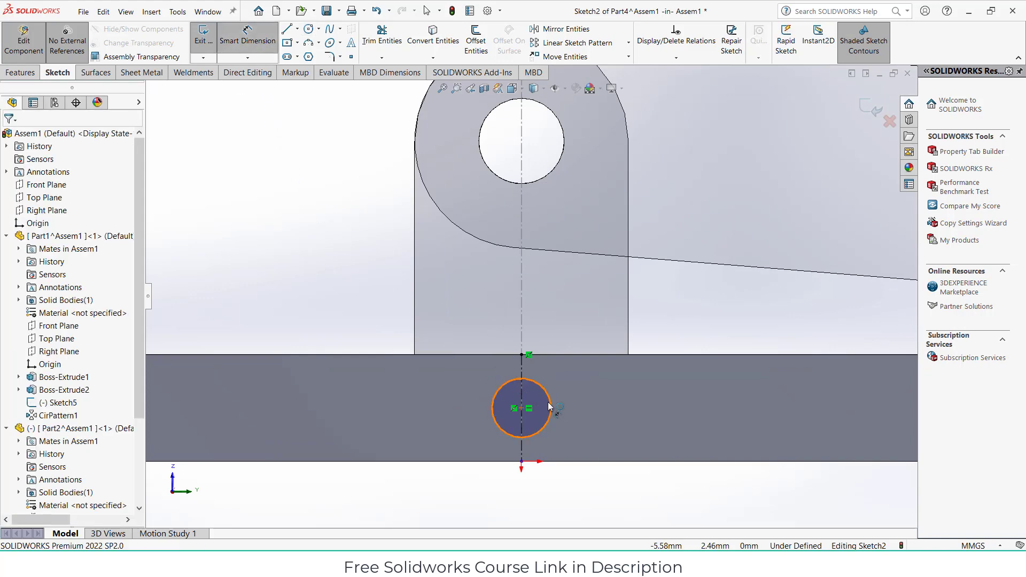
{"action": "left_click", "coordinate": [550, 407]}
{"action": "left_click", "coordinate": [628, 424]}
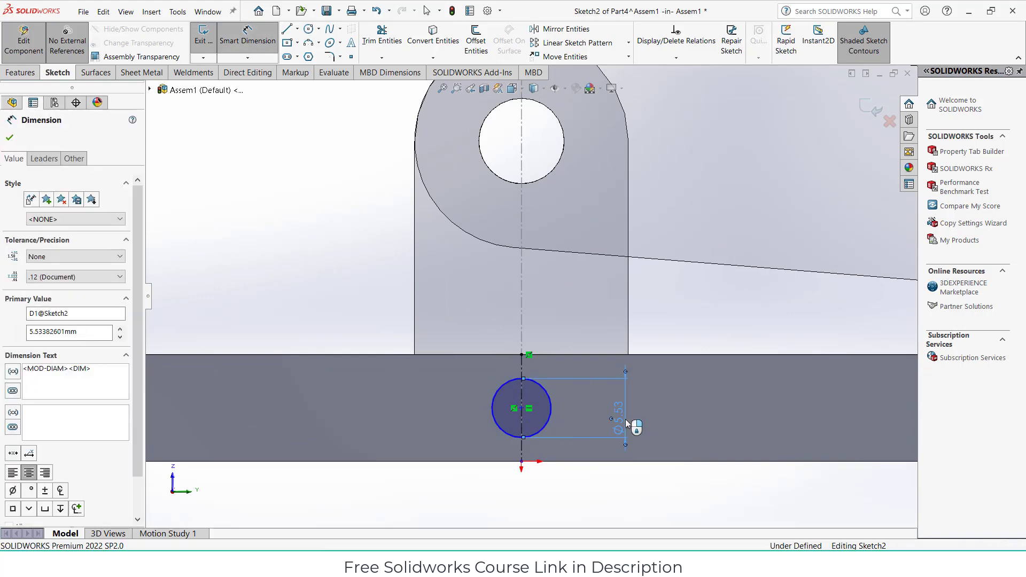
{"action": "type", "text": "8"}
{"action": "key", "text": "Return"}
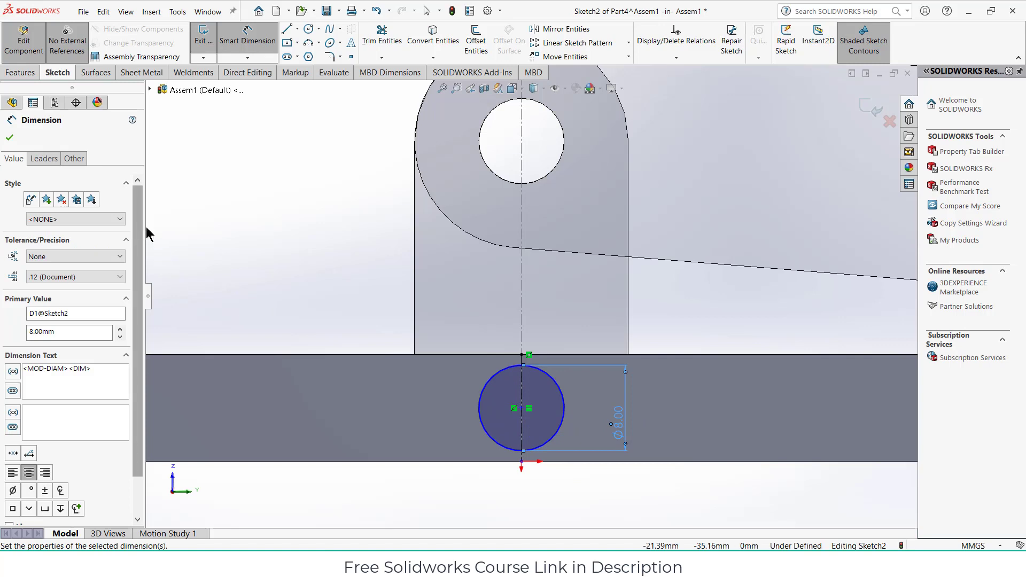
- Cut the 8 mm circle Through All to make a hole across the second plate
{"action": "left_click", "coordinate": [20, 73]}
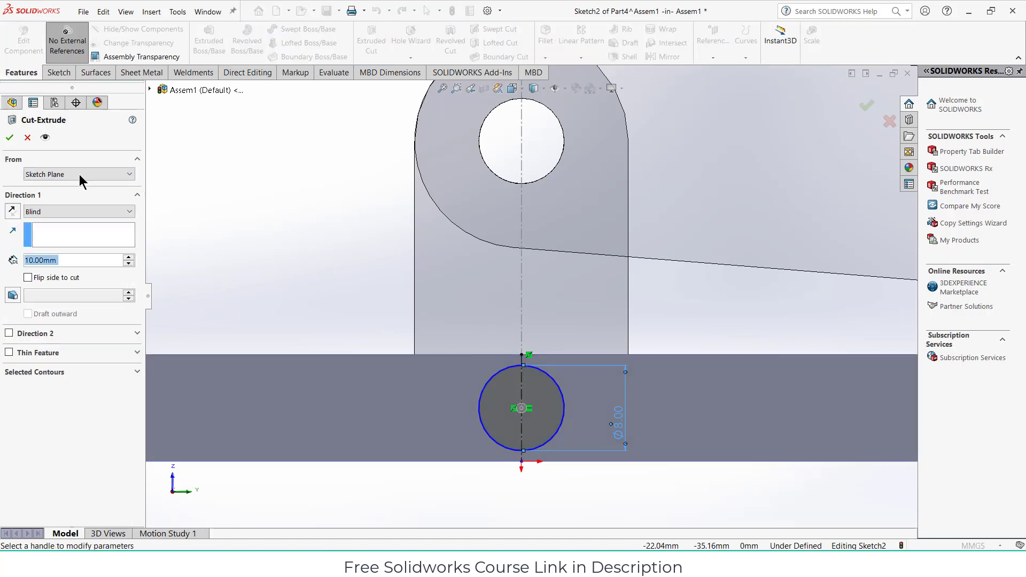
{"action": "left_click", "coordinate": [89, 211]}
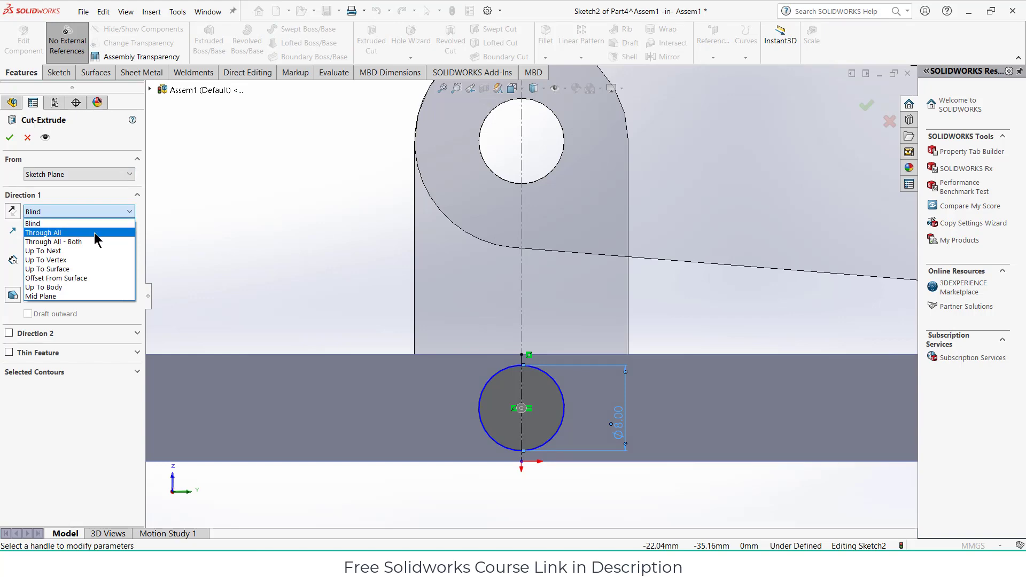
{"action": "left_click", "coordinate": [94, 232]}
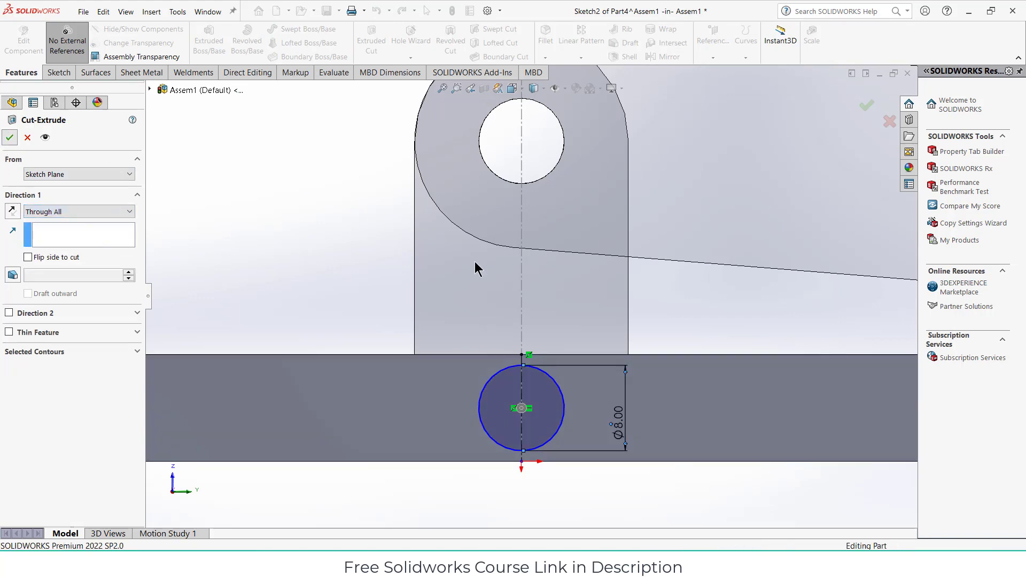
{"action": "key", "text": "Return"}
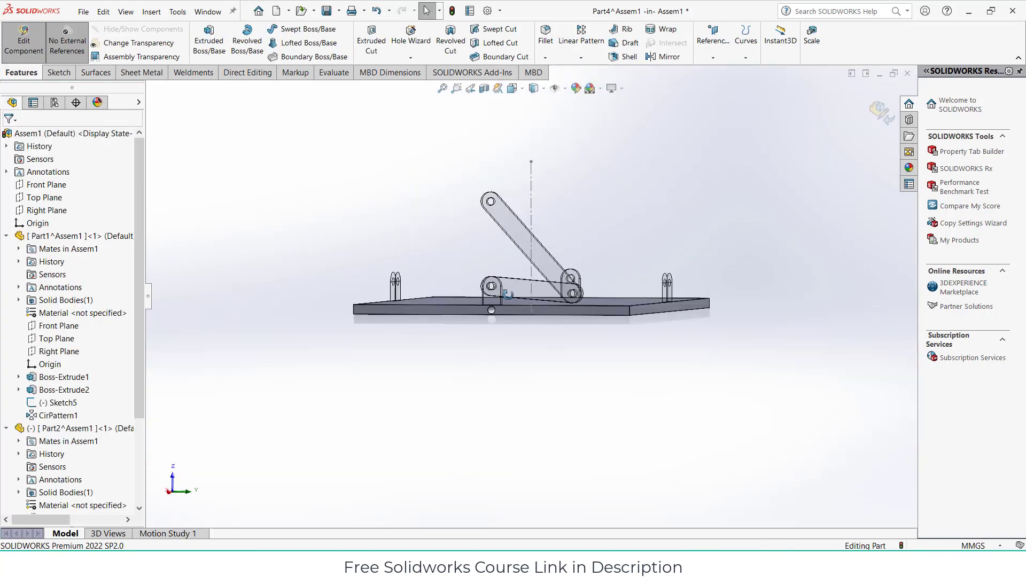
- Start a sketch on the second plate's adjacent side face and draw a 10 mm vertical centerline from the origin across the thickness
{"action": "scroll", "coordinate": [443, 307], "scroll_direction": "down", "scroll_amount": 3}
{"action": "left_click", "coordinate": [556, 299]}
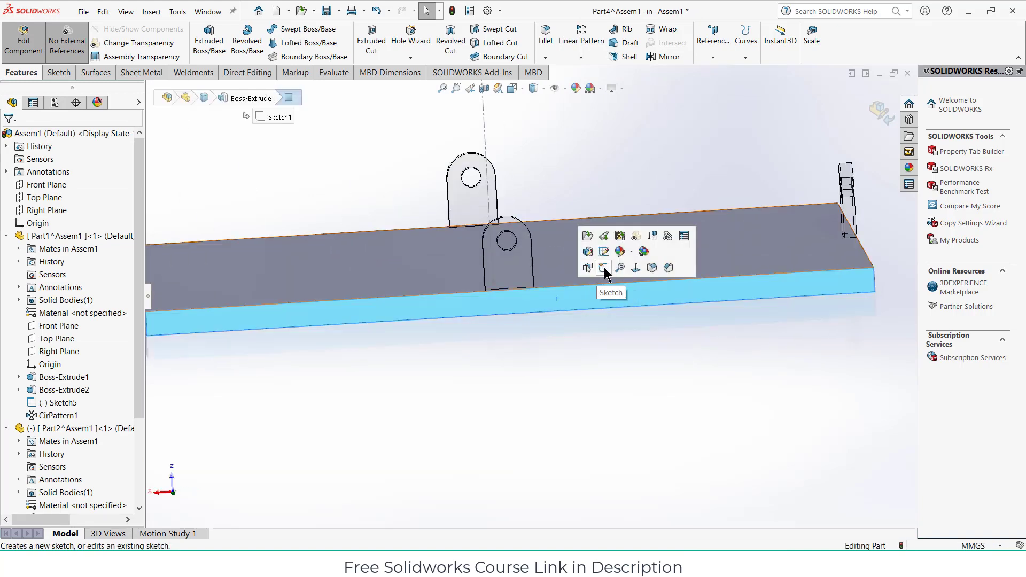
{"action": "left_click", "coordinate": [604, 268]}
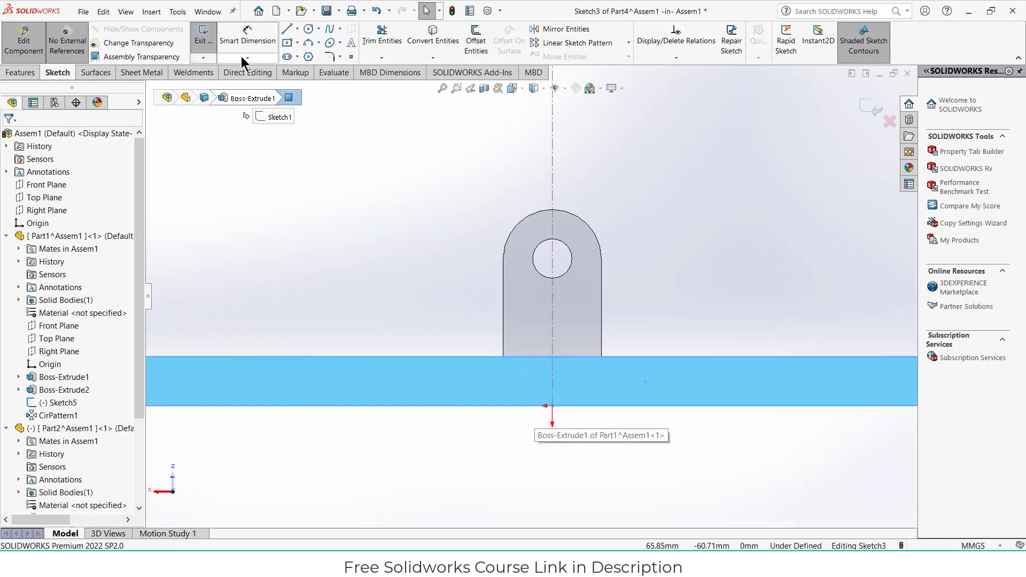
{"action": "left_click", "coordinate": [297, 29]}
{"action": "left_click", "coordinate": [311, 53]}
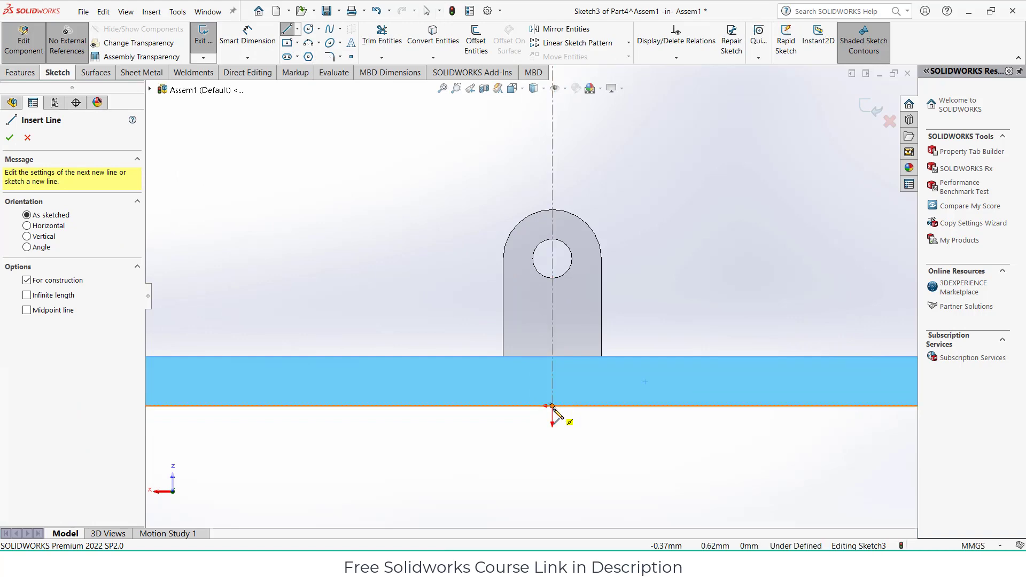
{"action": "left_click", "coordinate": [552, 406]}
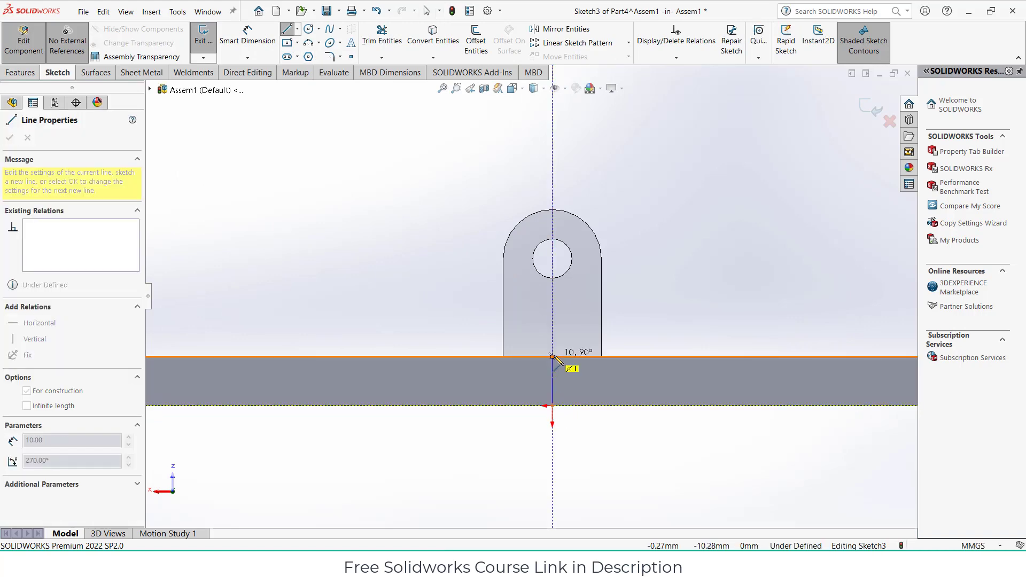
{"action": "left_click", "coordinate": [552, 357]}
{"action": "key", "text": "Escape"}
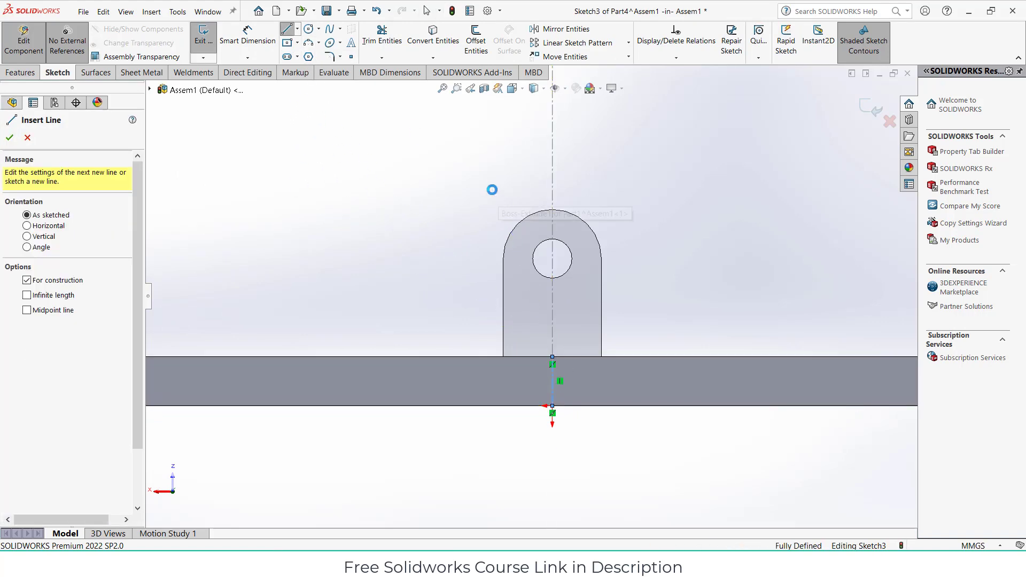
{"action": "key", "text": "Escape"}
- Add an 8 mm diameter circle at the midpoint of the adjacent side face's centerline
{"action": "left_click", "coordinate": [309, 29]}
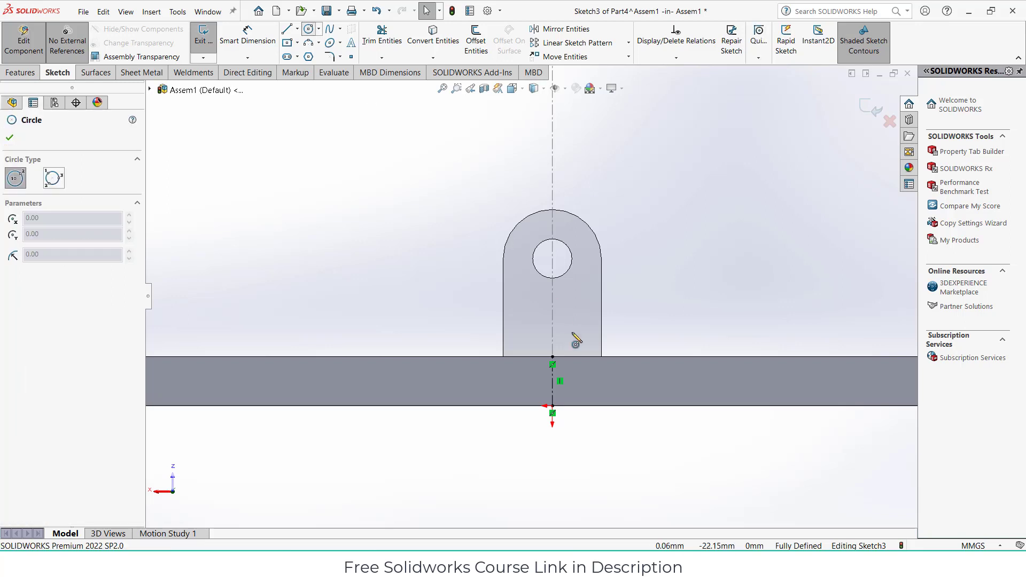
{"action": "left_click", "coordinate": [552, 381]}
{"action": "left_click", "coordinate": [575, 377]}
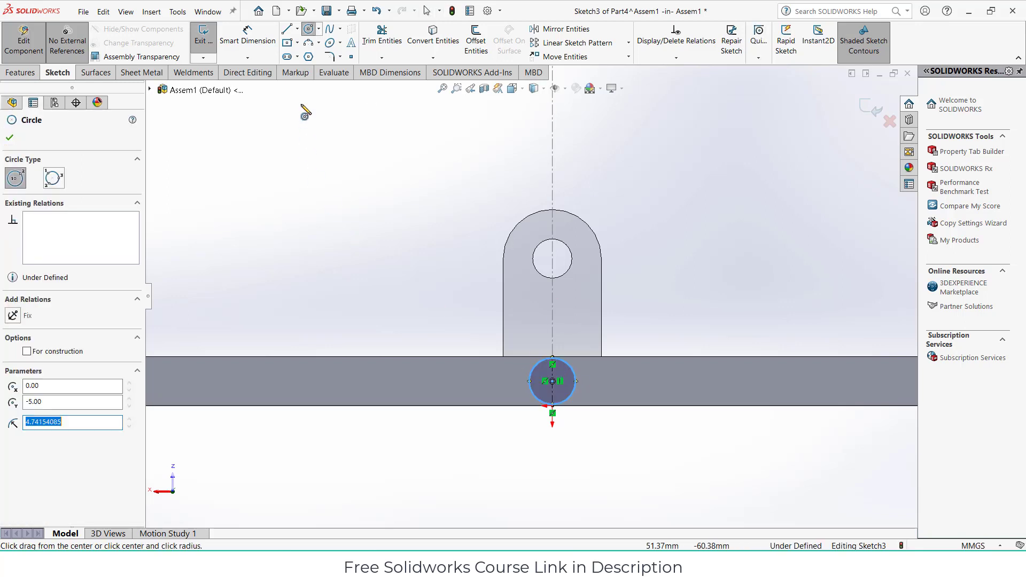
{"action": "left_click", "coordinate": [268, 31]}
{"action": "left_click", "coordinate": [569, 369]}
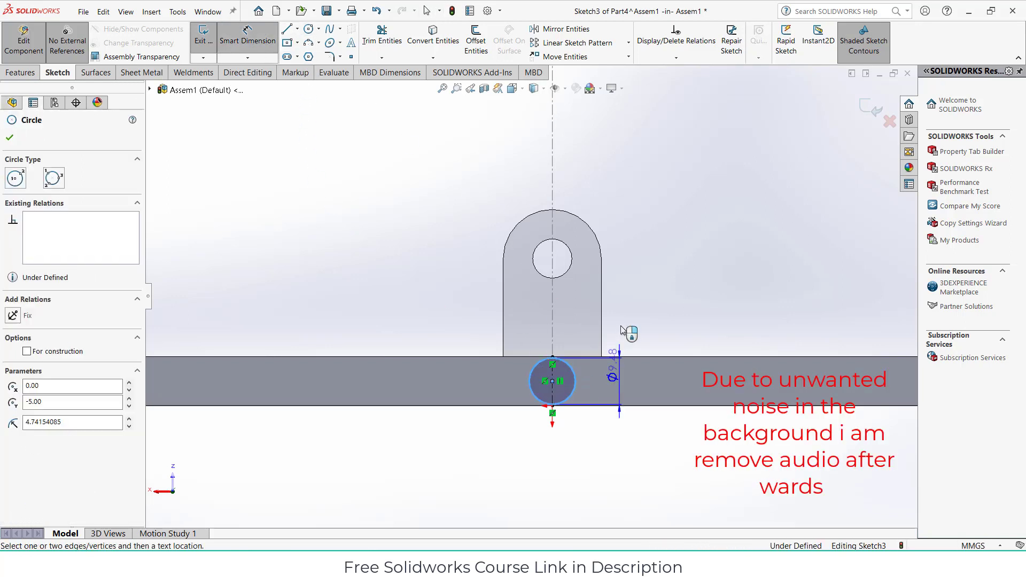
{"action": "left_click", "coordinate": [622, 330]}
{"action": "type", "text": "8.00mm"}
{"action": "key", "text": "Return"}
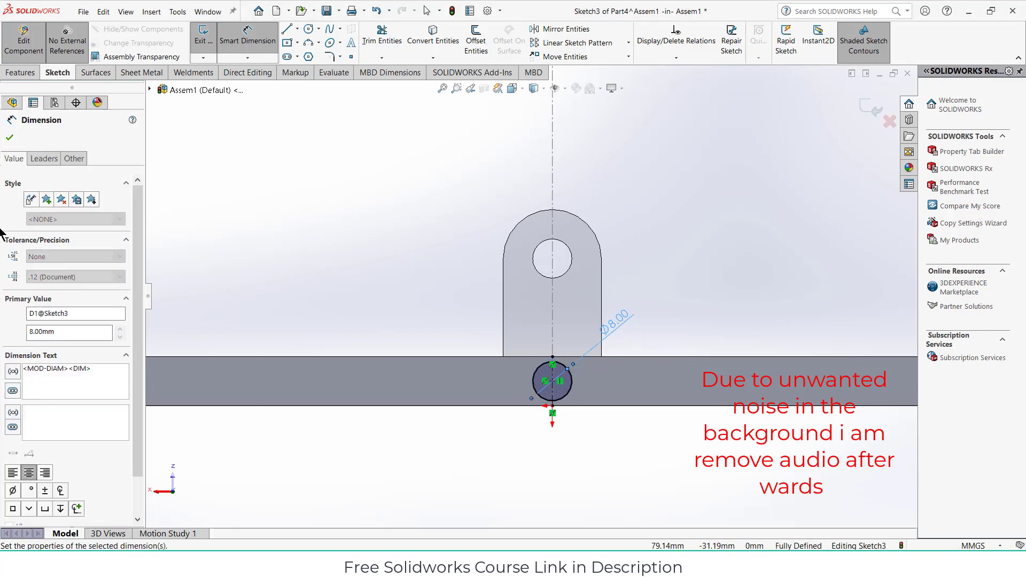
- Extrude-cut the adjacent face's circle Through All, forming a second hole crossing the plate
{"action": "left_click", "coordinate": [19, 72]}
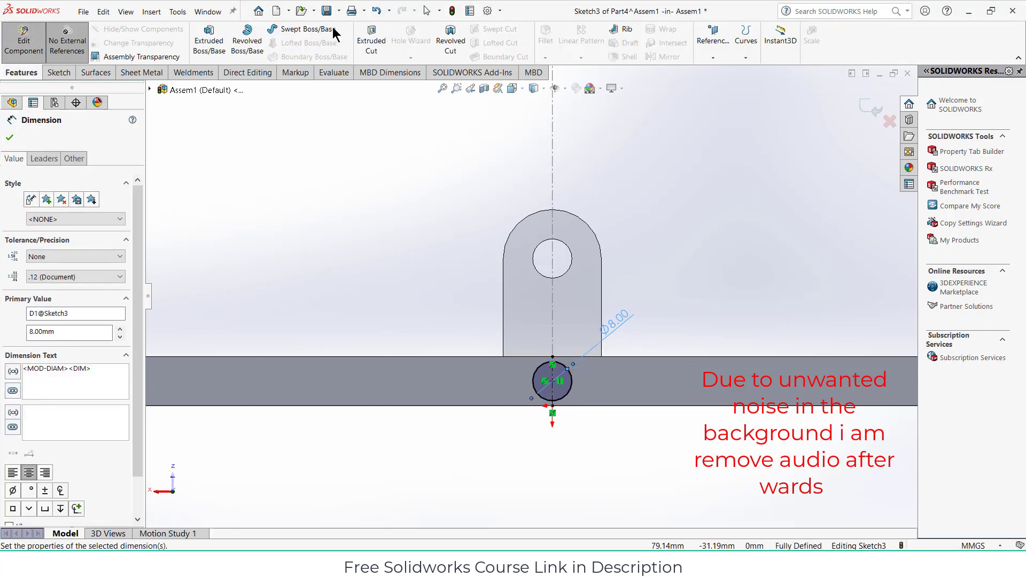
{"action": "left_click", "coordinate": [363, 40]}
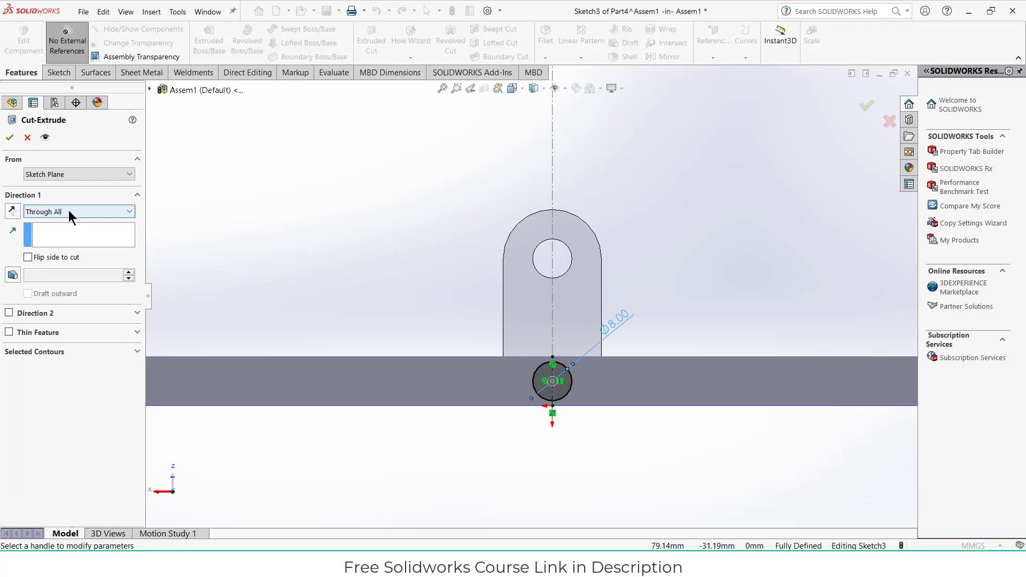
{"action": "left_click", "coordinate": [10, 137]}
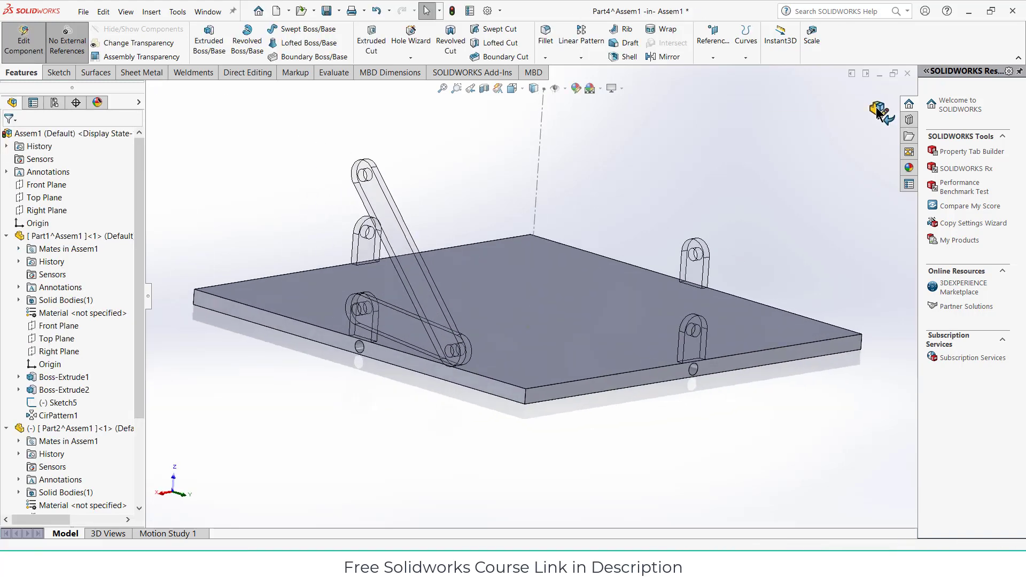
- Finish editing the second plate in context, return to the assembly and rebuild it
{"action": "left_click", "coordinate": [879, 112]}
{"action": "scroll", "coordinate": [62, 339], "scroll_direction": "down", "scroll_amount": 3}
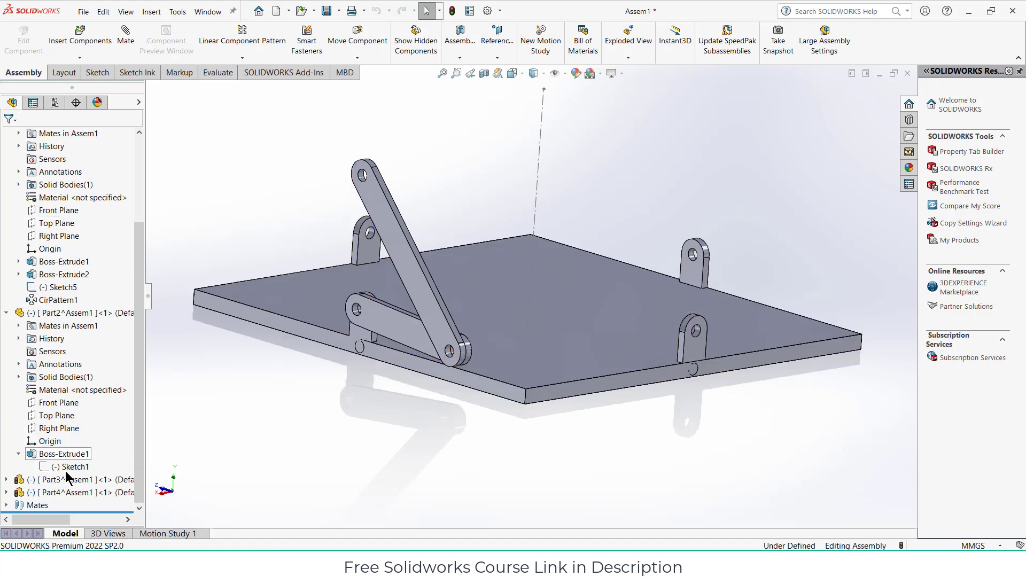
{"action": "left_click", "coordinate": [75, 492]}
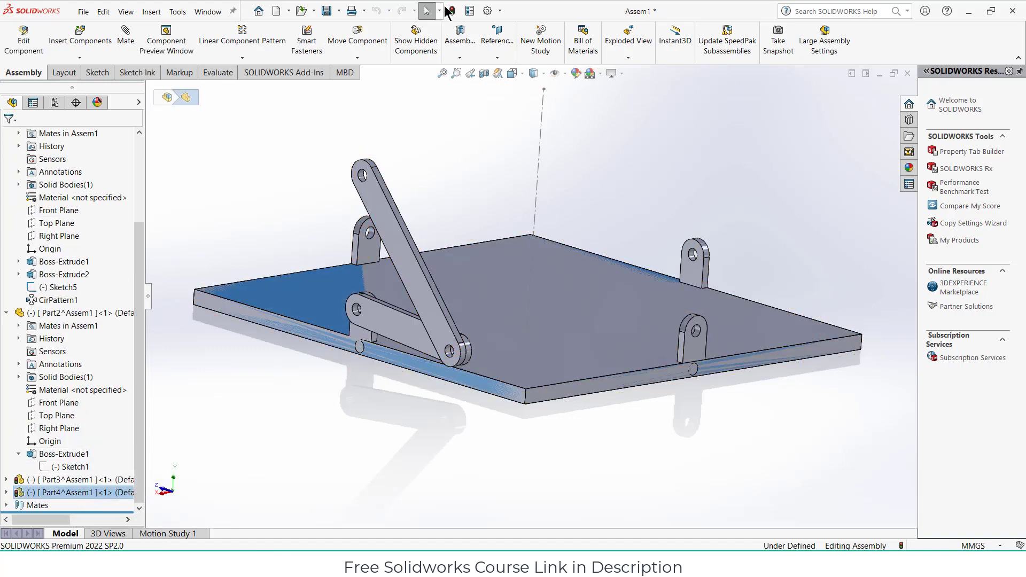
{"action": "left_click", "coordinate": [69, 492]}
{"action": "left_click", "coordinate": [442, 439]}
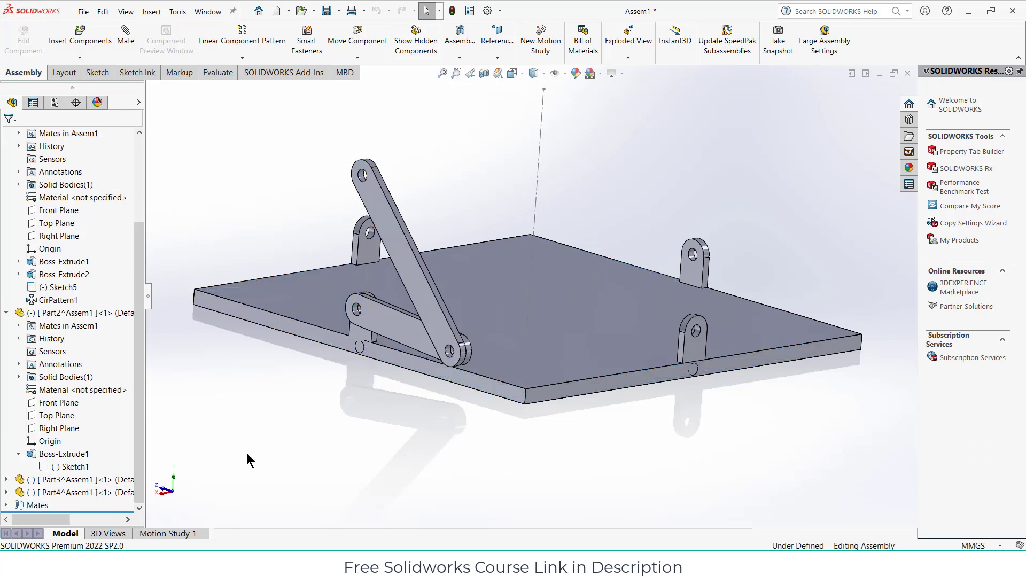
- Check the base plate, the long link and the second plate in the assembly, and expand the second plate's features in the model tree
{"action": "left_click", "coordinate": [80, 492]}
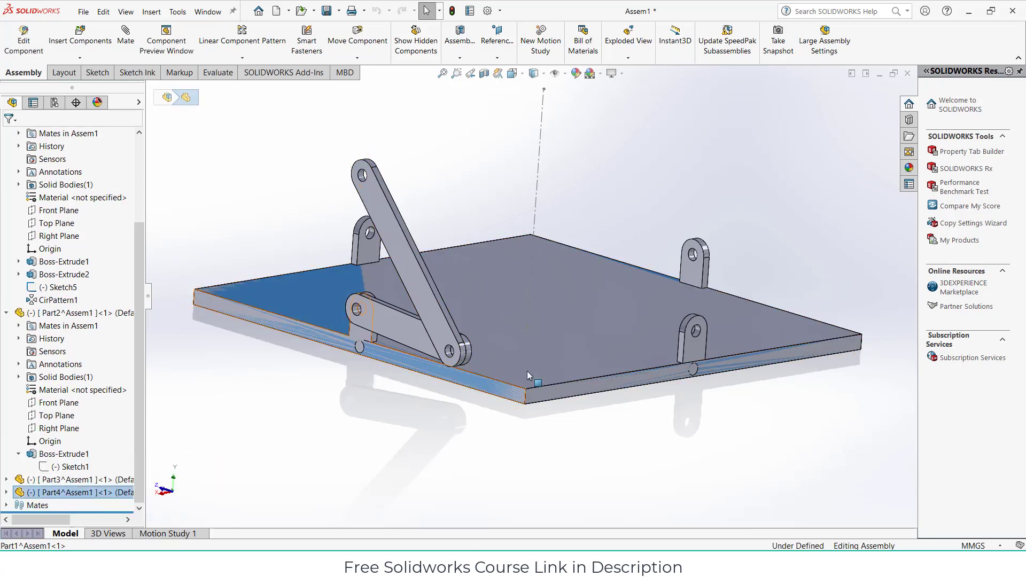
{"action": "left_click", "coordinate": [520, 386]}
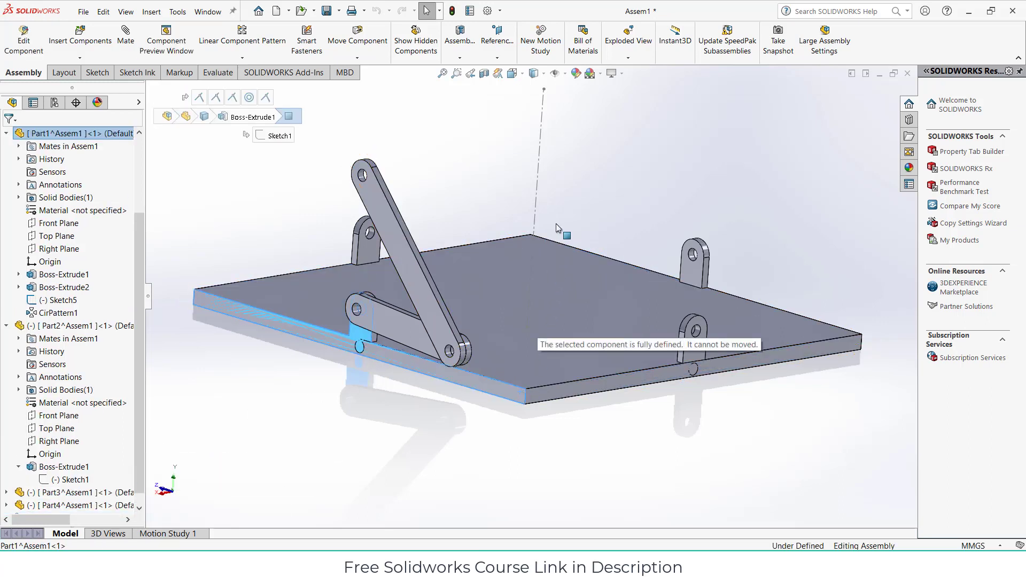
{"action": "left_click", "coordinate": [52, 502]}
{"action": "left_click", "coordinate": [43, 494]}
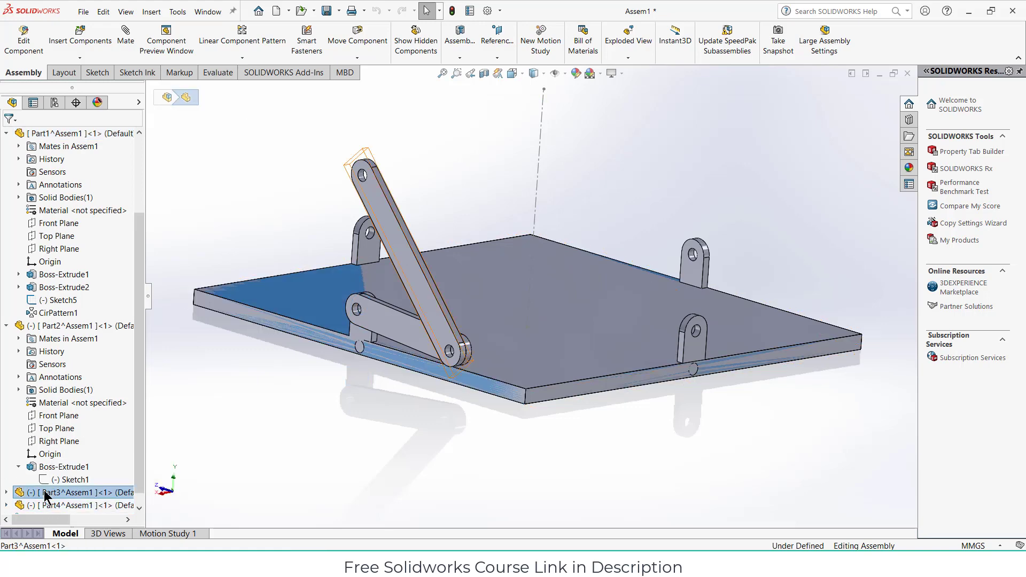
{"action": "left_click", "coordinate": [45, 506]}
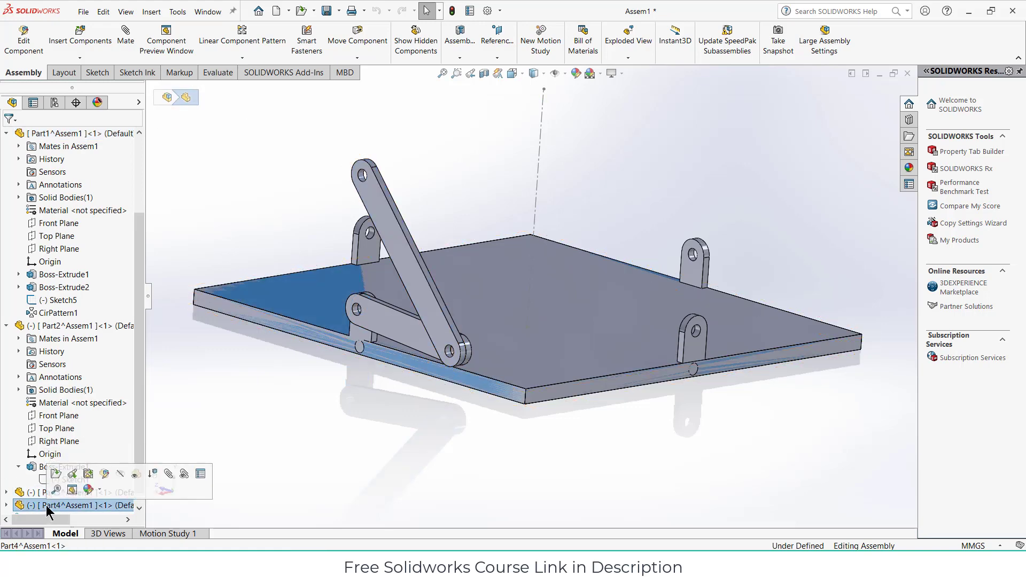
{"action": "left_click", "coordinate": [6, 505]}
{"action": "scroll", "coordinate": [6, 494], "scroll_direction": "down", "scroll_amount": 4}
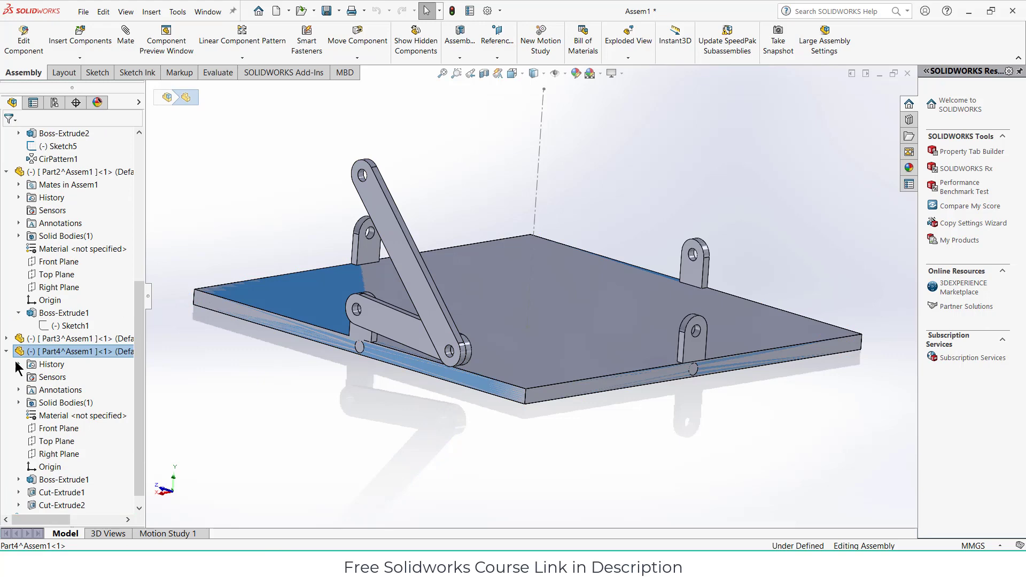
- Highlight the second plate's solid body in the model tree and try to move the plate off the base plate
{"action": "left_click", "coordinate": [18, 403]}
{"action": "left_click", "coordinate": [61, 415]}
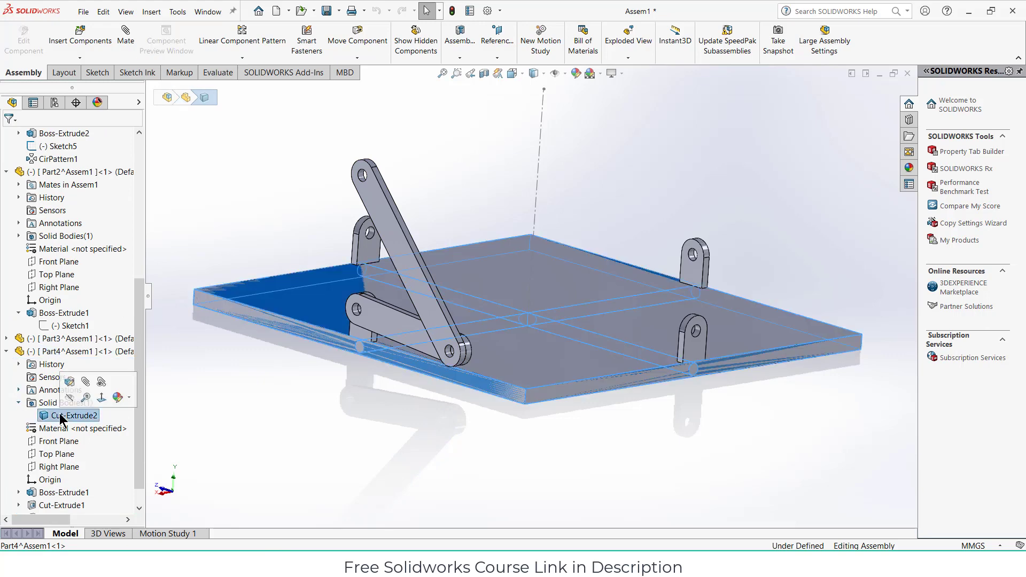
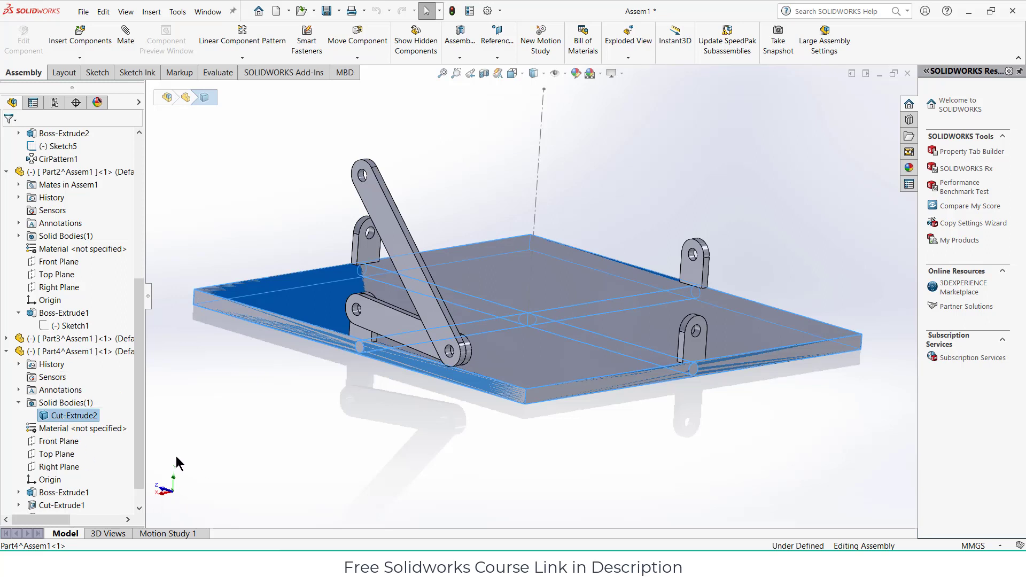
{"action": "left_click_drag", "start_coordinate": [490, 383], "coordinate": [504, 408]}
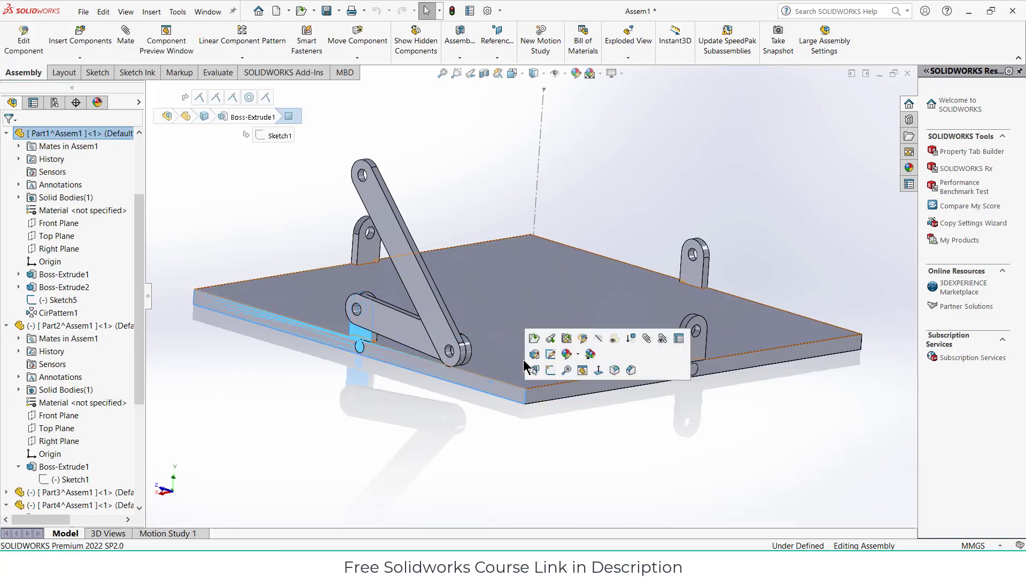
- Raise the second plate clear of the base plate and the links, hiding the base plate only during the move
{"action": "scroll", "coordinate": [32, 201], "scroll_direction": "up", "scroll_amount": 2}
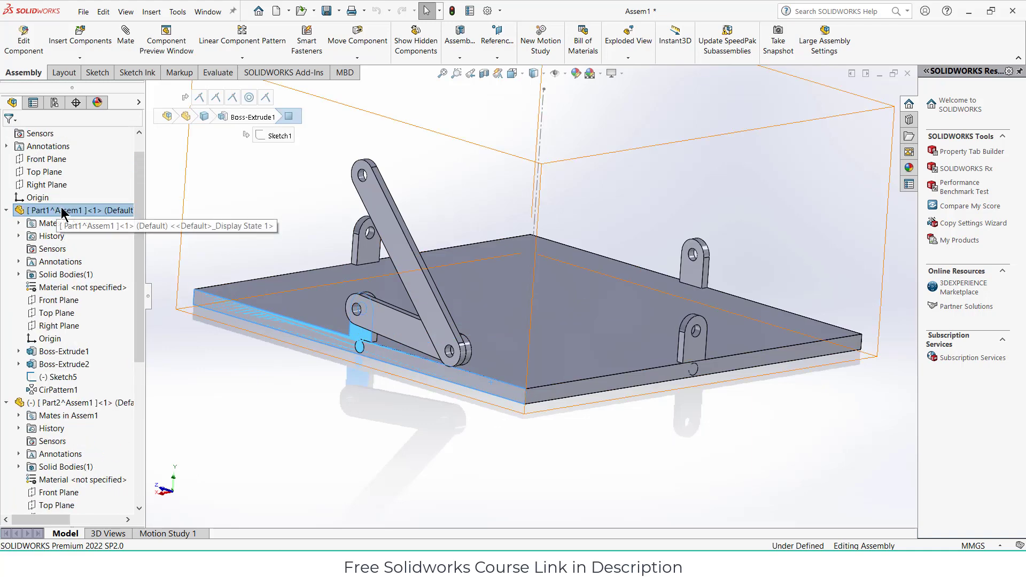
{"action": "right_click", "coordinate": [65, 211]}
{"action": "left_click", "coordinate": [199, 175]}
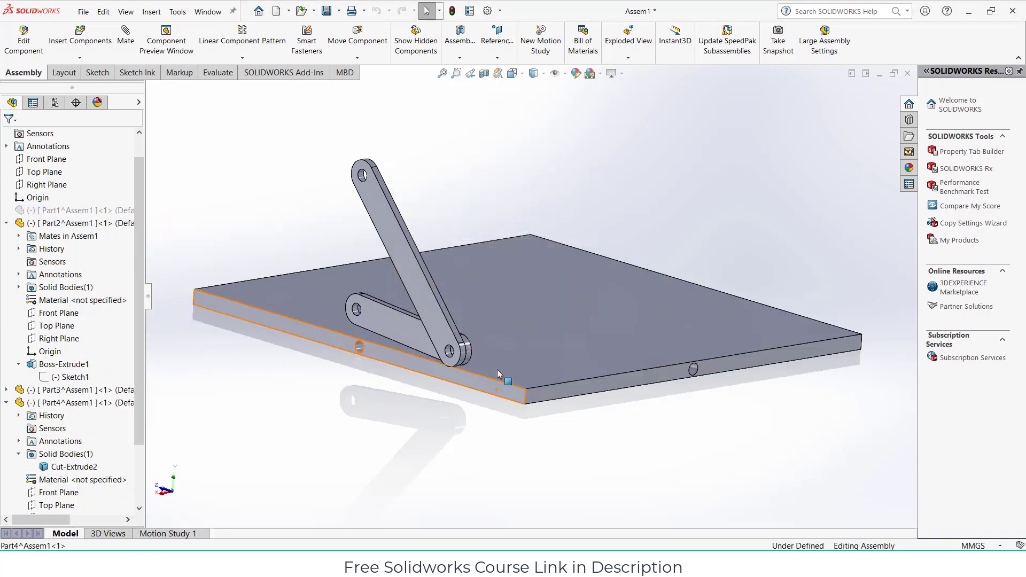
{"action": "left_click_drag", "start_coordinate": [490, 395], "coordinate": [522, 167]}
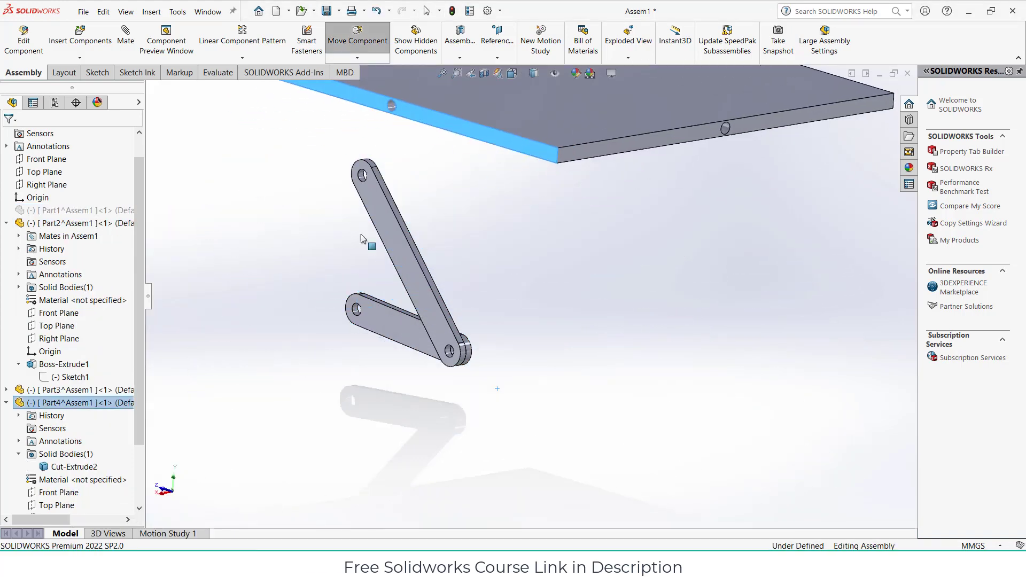
{"action": "right_click", "coordinate": [57, 210]}
{"action": "left_click", "coordinate": [142, 179]}
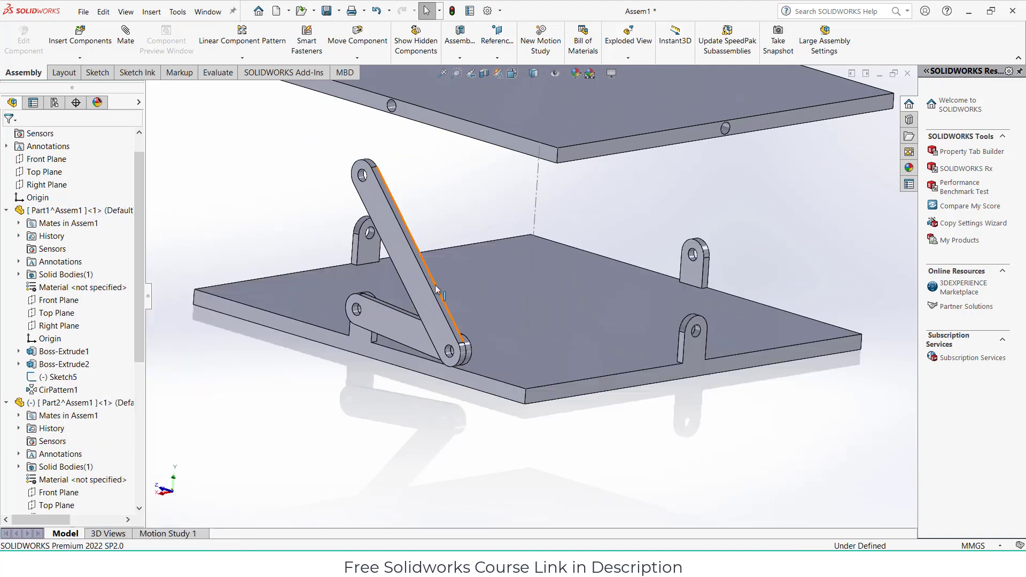
{"action": "key", "text": "f"}
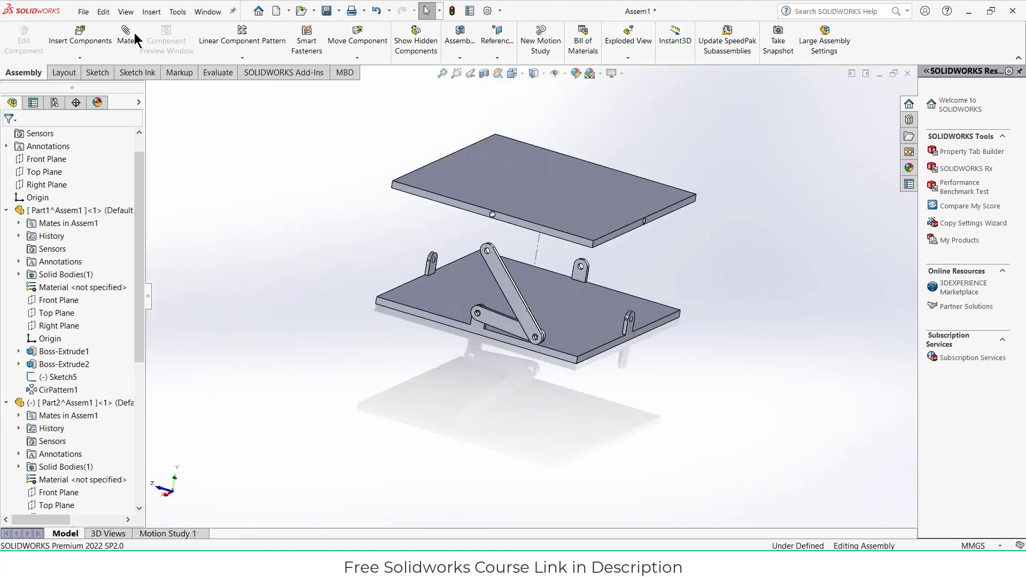
- Add a concentric mate between the second plate's side hole and the hole at the long link's free end
{"action": "key", "text": "m"}
{"action": "scroll", "coordinate": [494, 227], "scroll_direction": "down", "scroll_amount": 5}
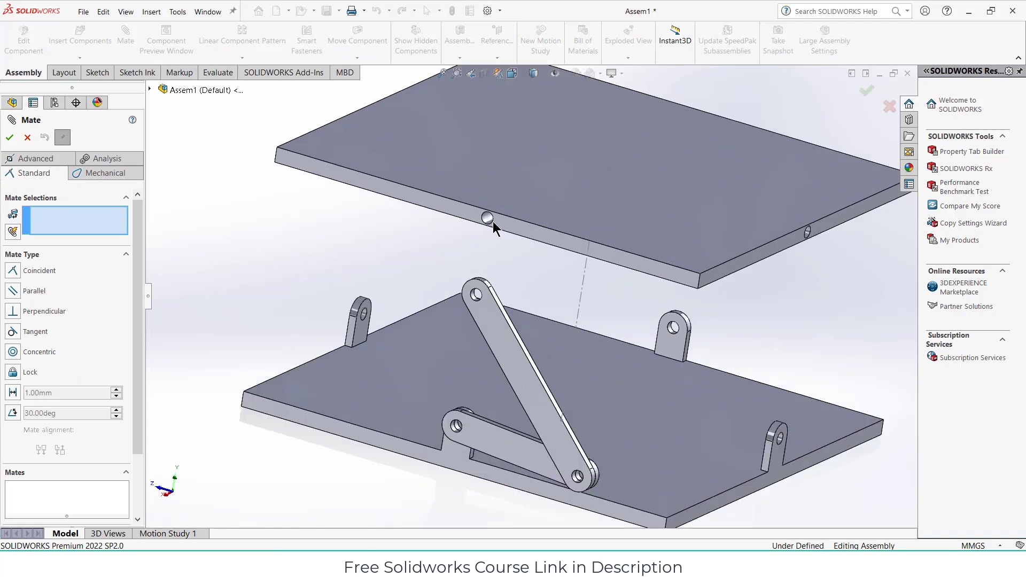
{"action": "left_click", "coordinate": [488, 218]}
{"action": "scroll", "coordinate": [488, 278], "scroll_direction": "down", "scroll_amount": 4}
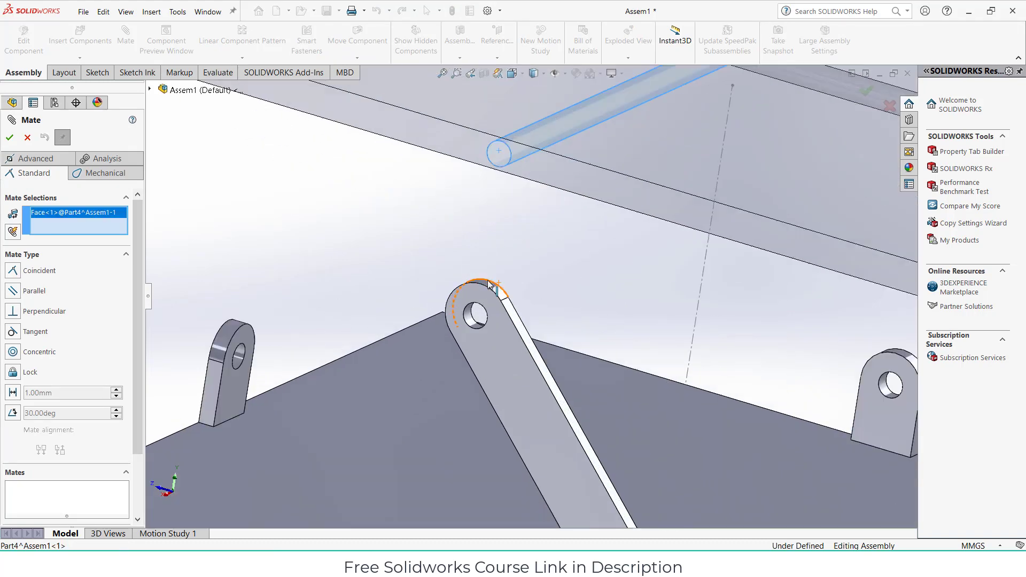
{"action": "left_click", "coordinate": [469, 319]}
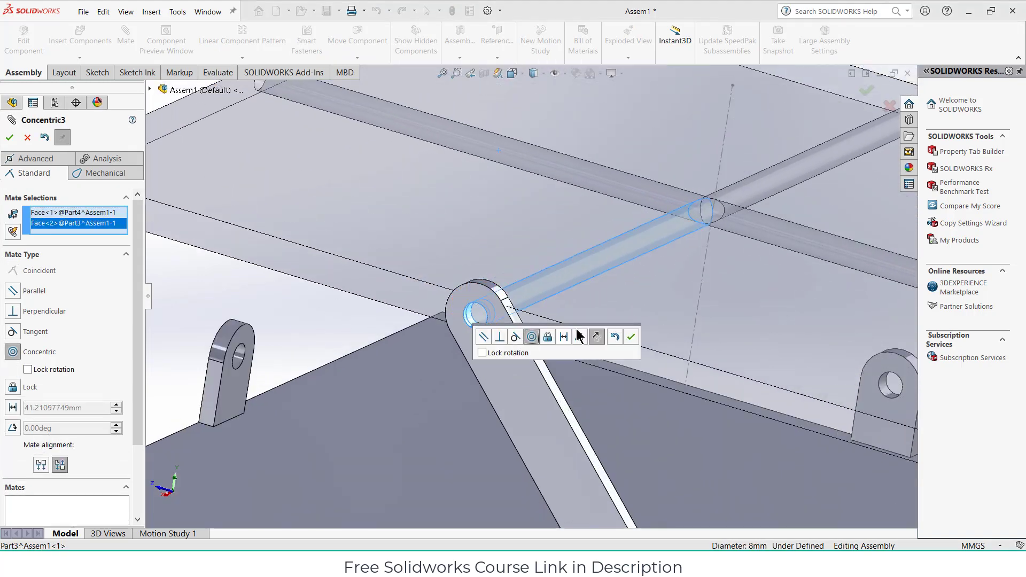
{"action": "left_click", "coordinate": [629, 337]}
- Add a coincident mate between the side faces of the base plate and the second plate, and finish mating
{"action": "scroll", "coordinate": [608, 343], "scroll_direction": "up", "scroll_amount": 8}
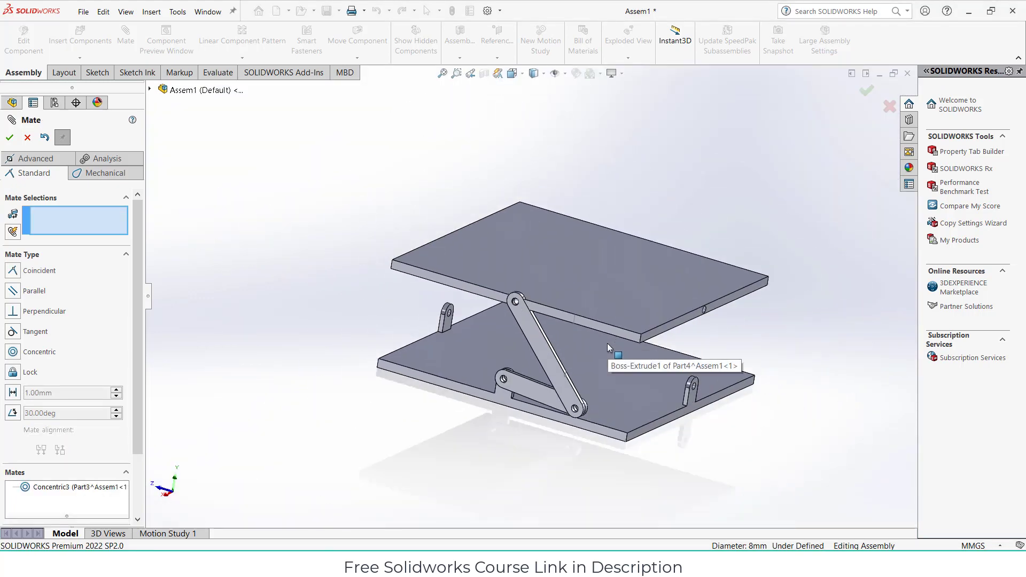
{"action": "middle_click_drag", "start_coordinate": [554, 333], "coordinate": [555, 377]}
{"action": "scroll", "coordinate": [554, 376], "scroll_direction": "down", "scroll_amount": 5}
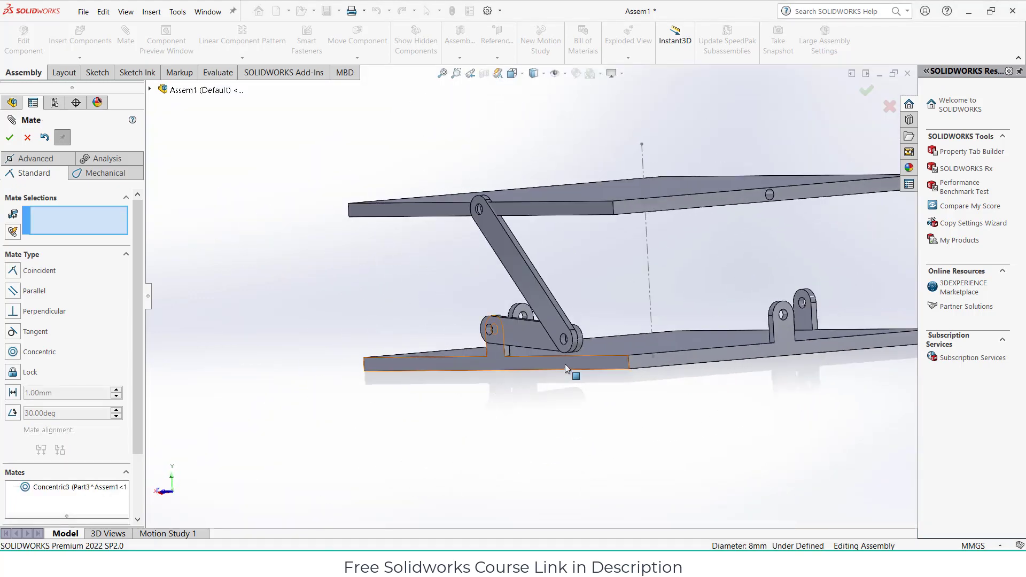
{"action": "left_click", "coordinate": [565, 364]}
{"action": "left_click", "coordinate": [562, 210]}
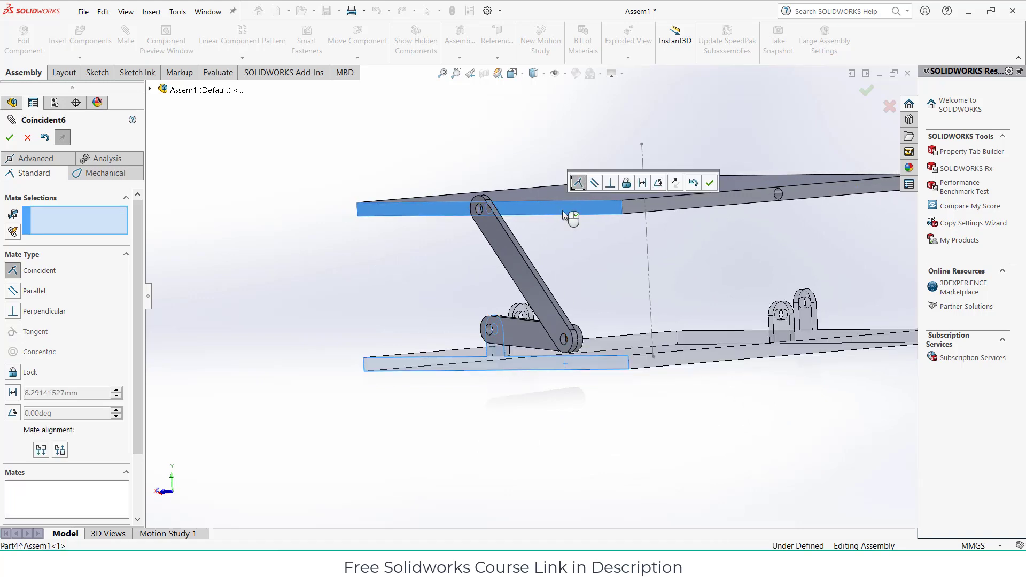
{"action": "left_click", "coordinate": [709, 184]}
{"action": "middle_click_drag", "start_coordinate": [527, 244], "coordinate": [485, 278]}
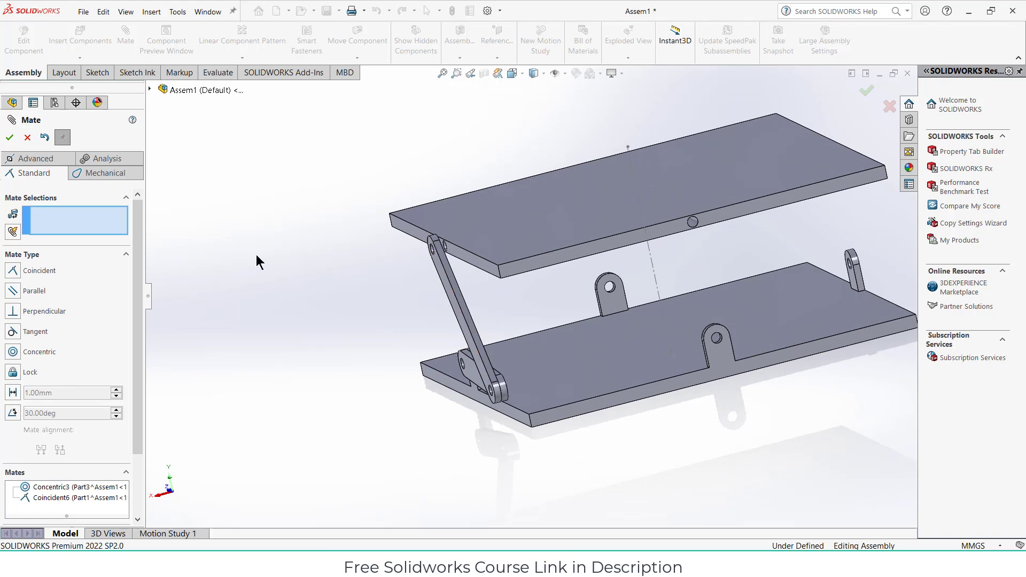
{"action": "left_click", "coordinate": [13, 137]}
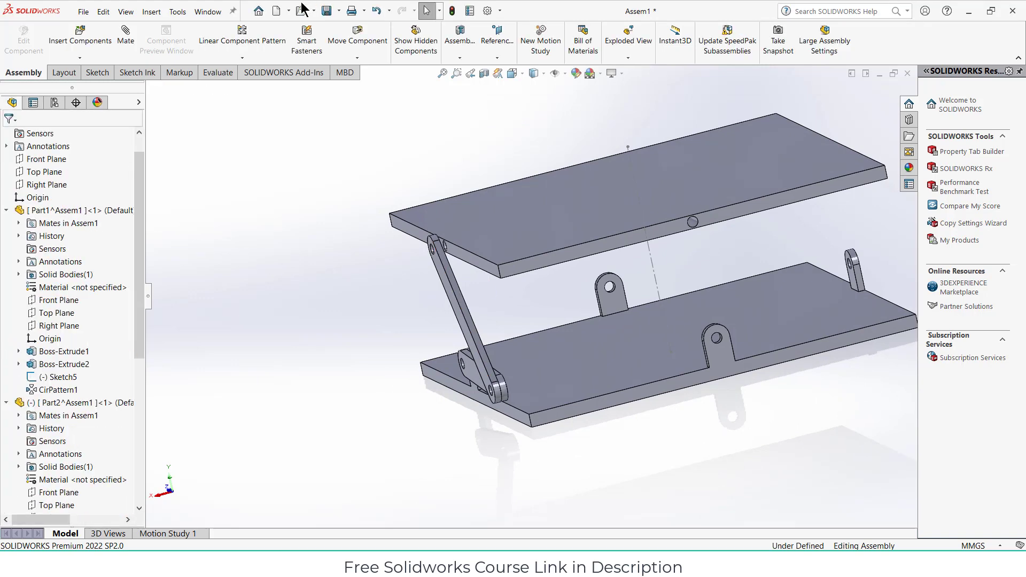
{"action": "scroll", "coordinate": [315, 172], "scroll_direction": "up", "scroll_amount": 2}
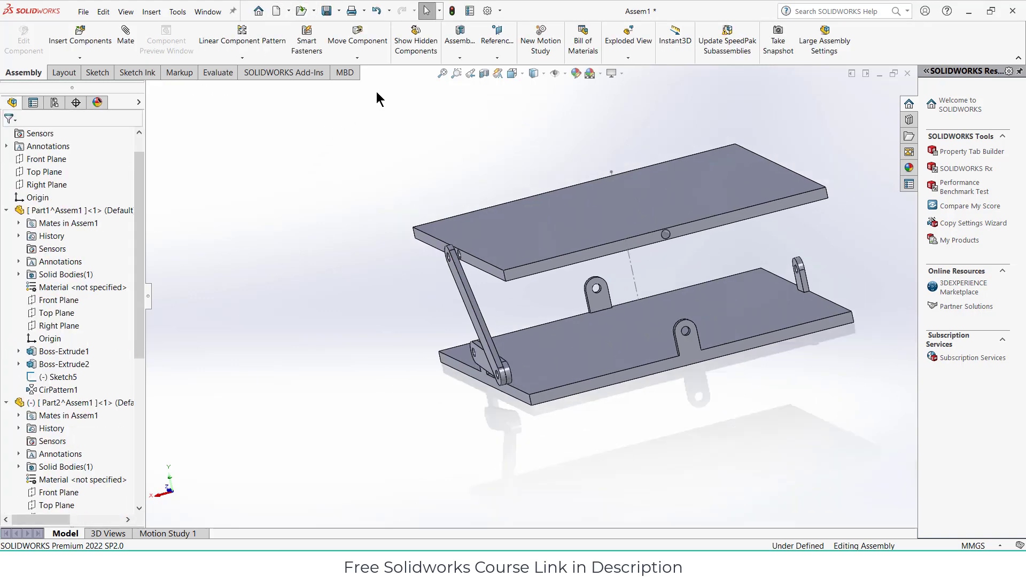
{"action": "left_click", "coordinate": [243, 58]}
{"action": "scroll", "coordinate": [35, 199], "scroll_direction": "up", "scroll_amount": 1}
- Insert a new in-context part positioned on the assembly's Right Plane
{"action": "left_click", "coordinate": [80, 57]}
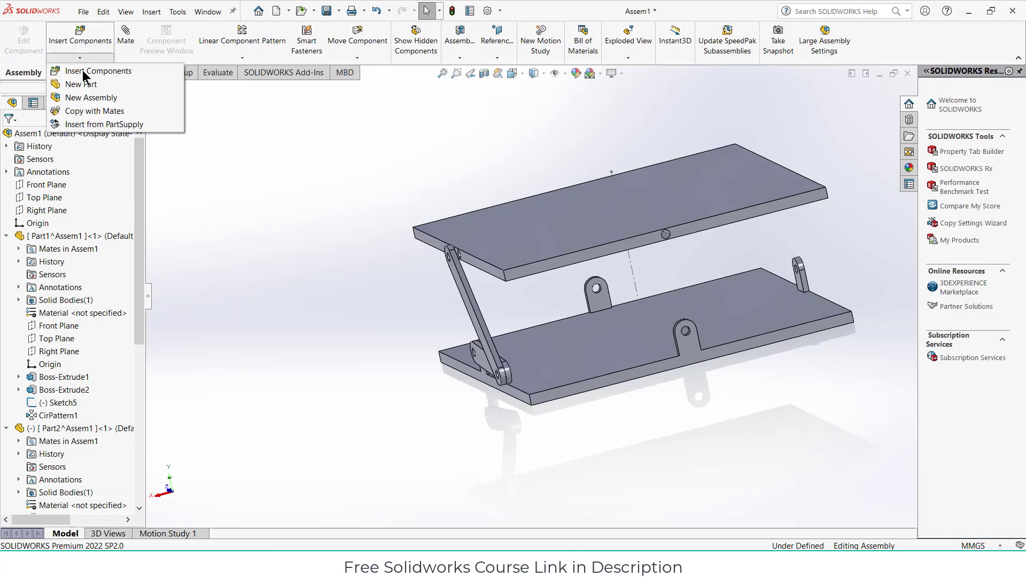
{"action": "left_click", "coordinate": [78, 83]}
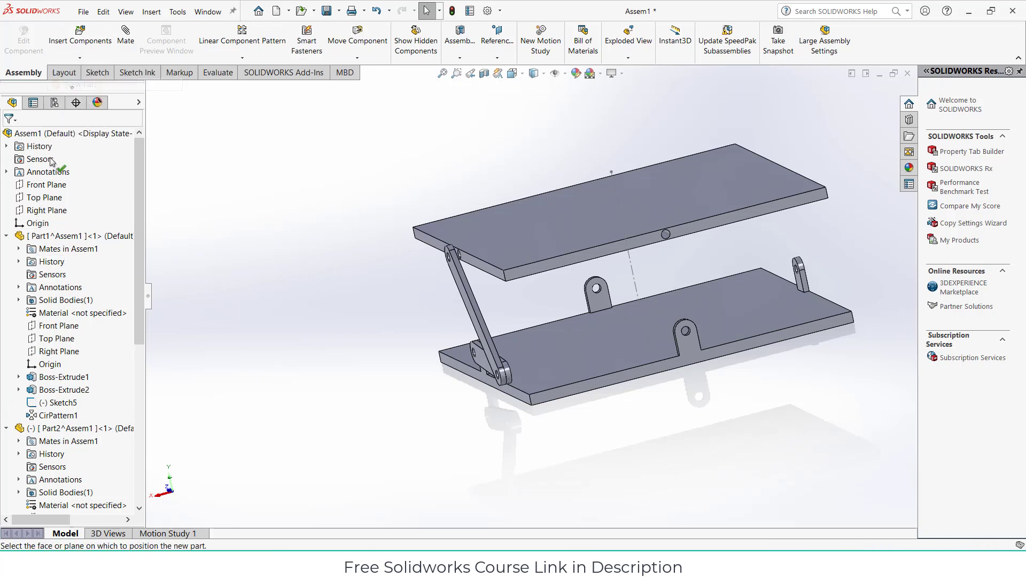
{"action": "left_click", "coordinate": [53, 210]}
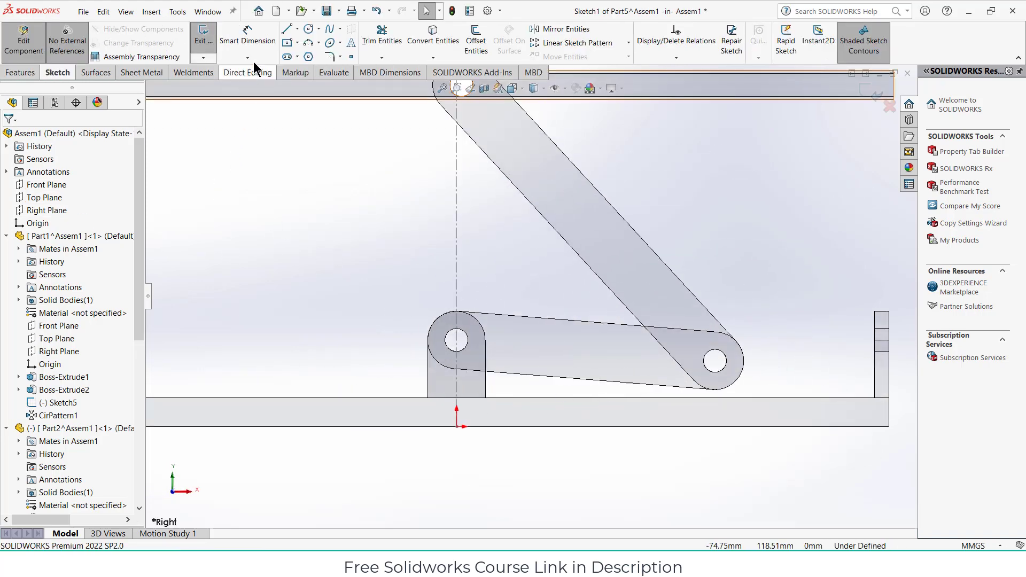
- Sketch a circle of 4 mm radius centred on the lug hole, matching the hole's edge
{"action": "left_click", "coordinate": [309, 29]}
{"action": "scroll", "coordinate": [459, 347], "scroll_direction": "up", "scroll_amount": 5}
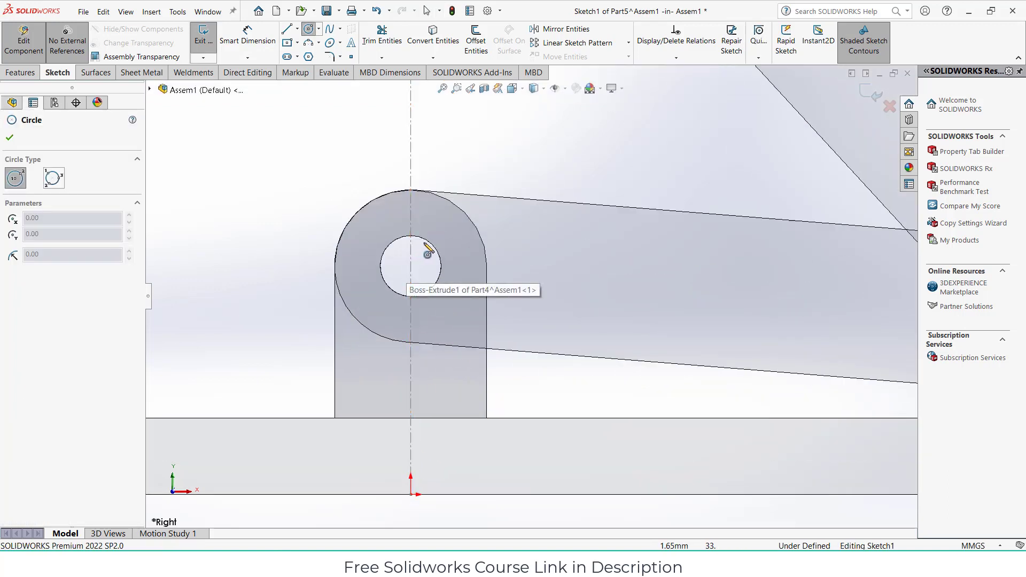
{"action": "left_click", "coordinate": [410, 266]}
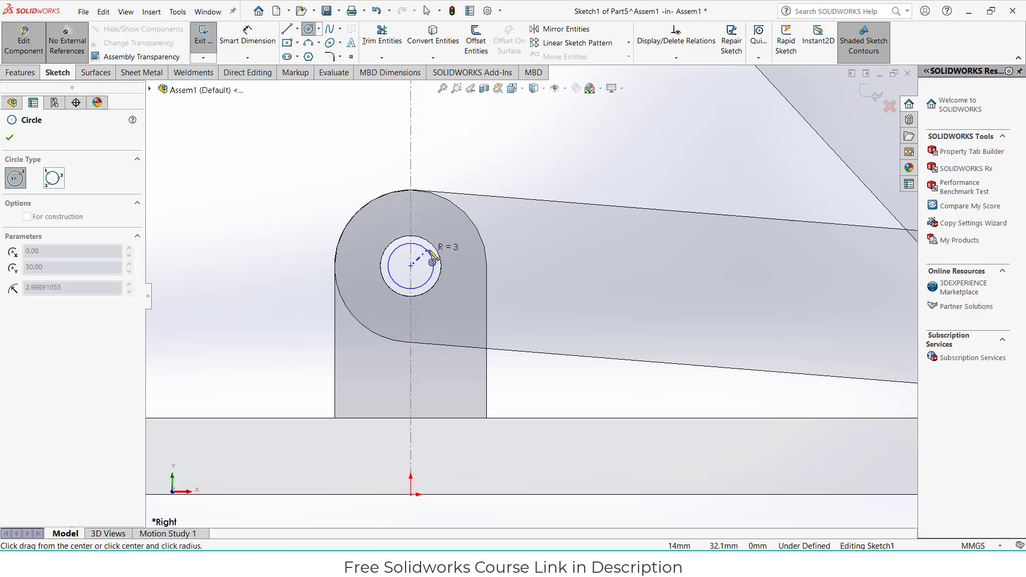
{"action": "left_click", "coordinate": [439, 262]}
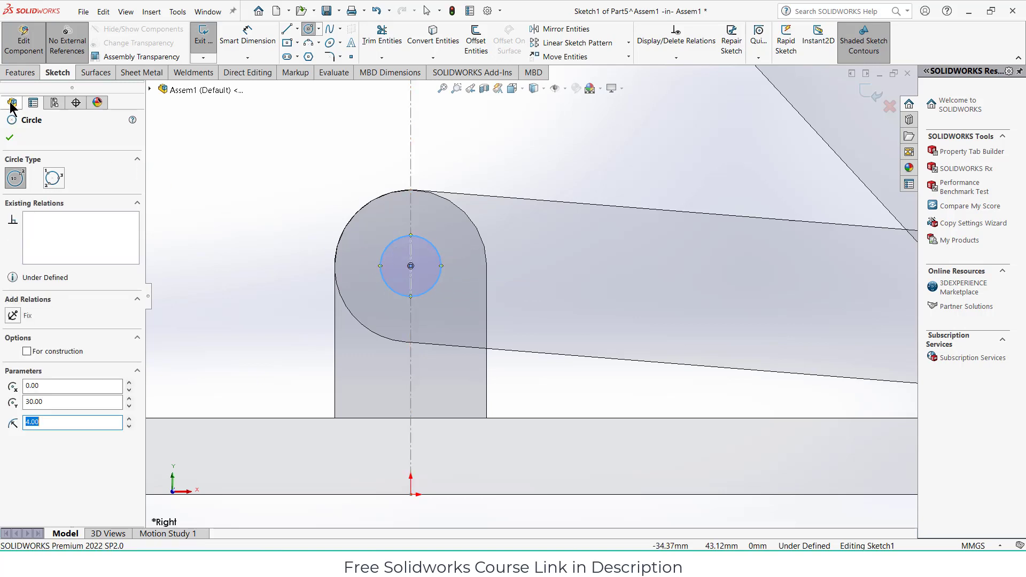
- Extrude the circle Blind to 10 mm as a pin and return to the assembly
{"action": "left_click", "coordinate": [19, 74]}
{"action": "left_click", "coordinate": [209, 41]}
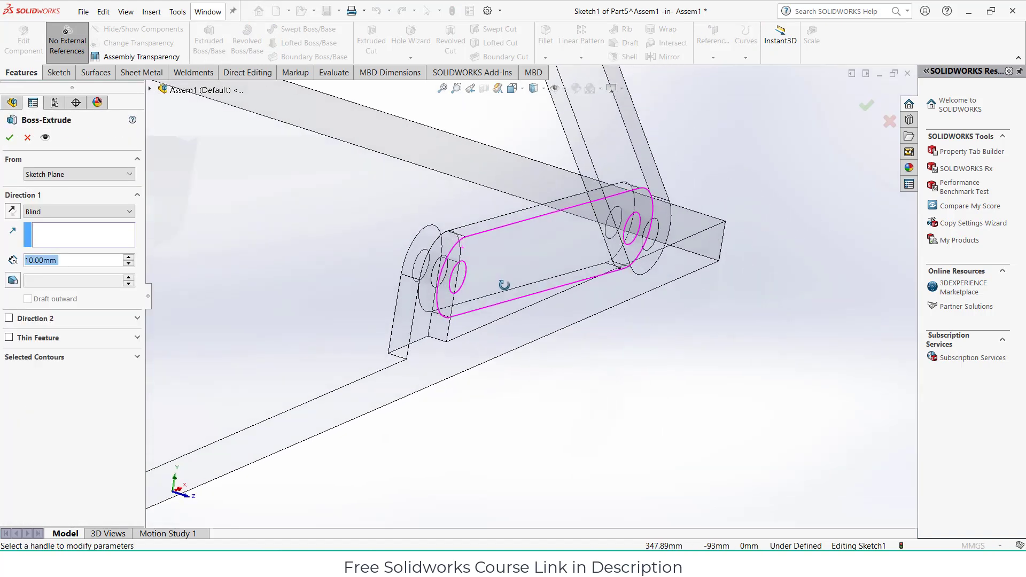
{"action": "middle_click_drag", "start_coordinate": [504, 285], "coordinate": [407, 277]}
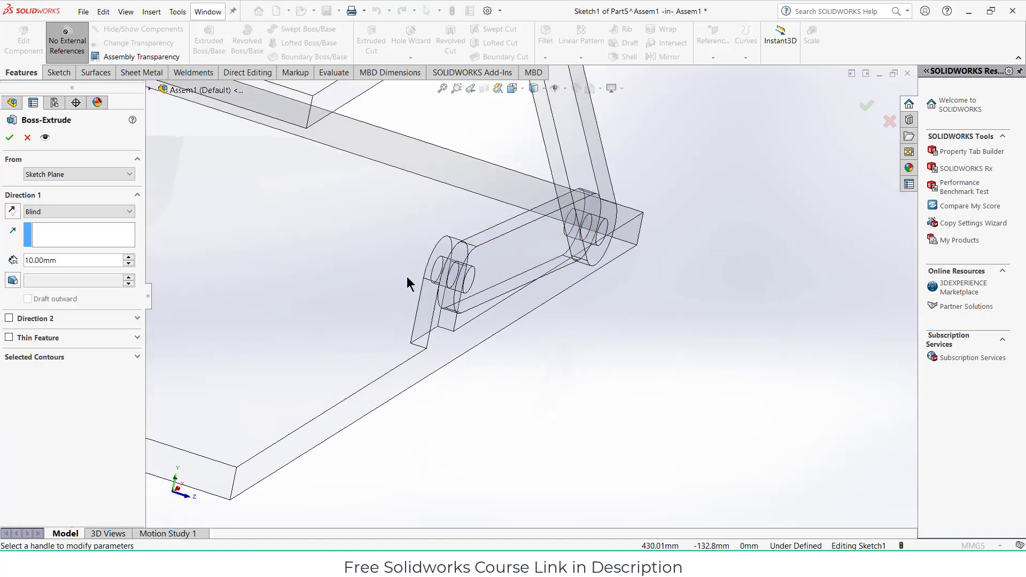
{"action": "scroll", "coordinate": [409, 263], "scroll_direction": "down", "scroll_amount": 3}
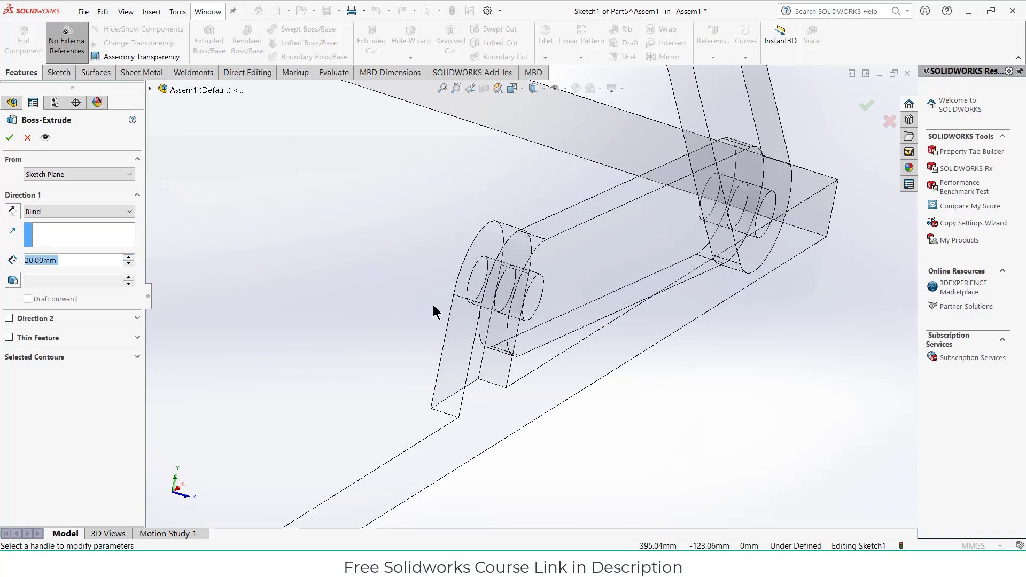
{"action": "scroll", "coordinate": [433, 304], "scroll_direction": "up", "scroll_amount": 5}
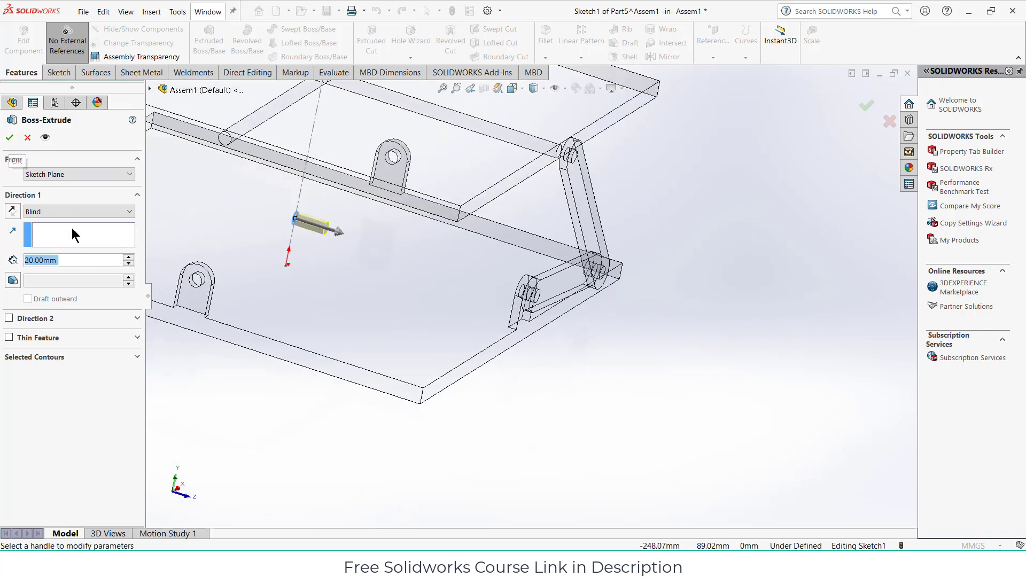
{"action": "type", "text": "10"}
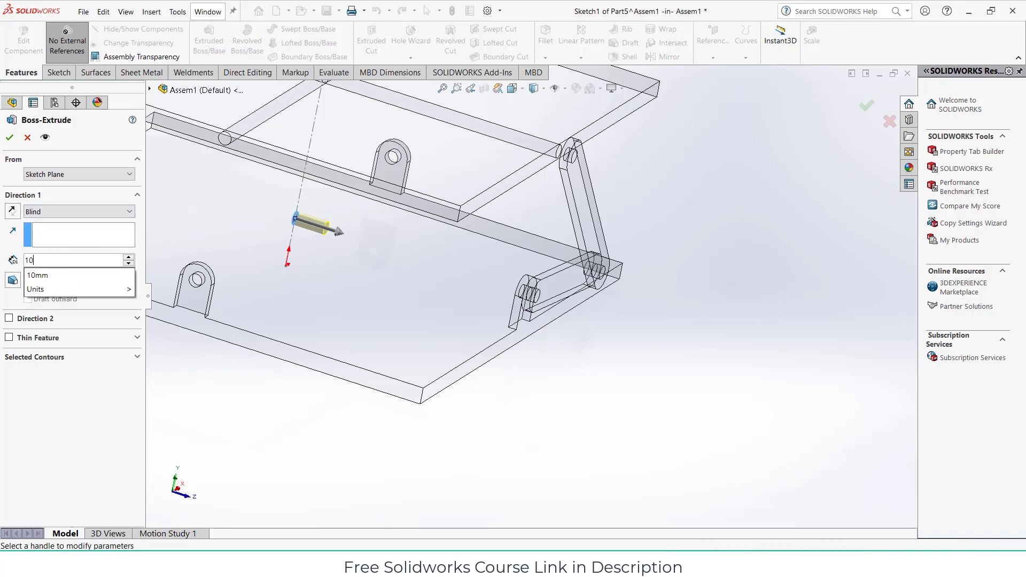
{"action": "key", "text": "Return"}
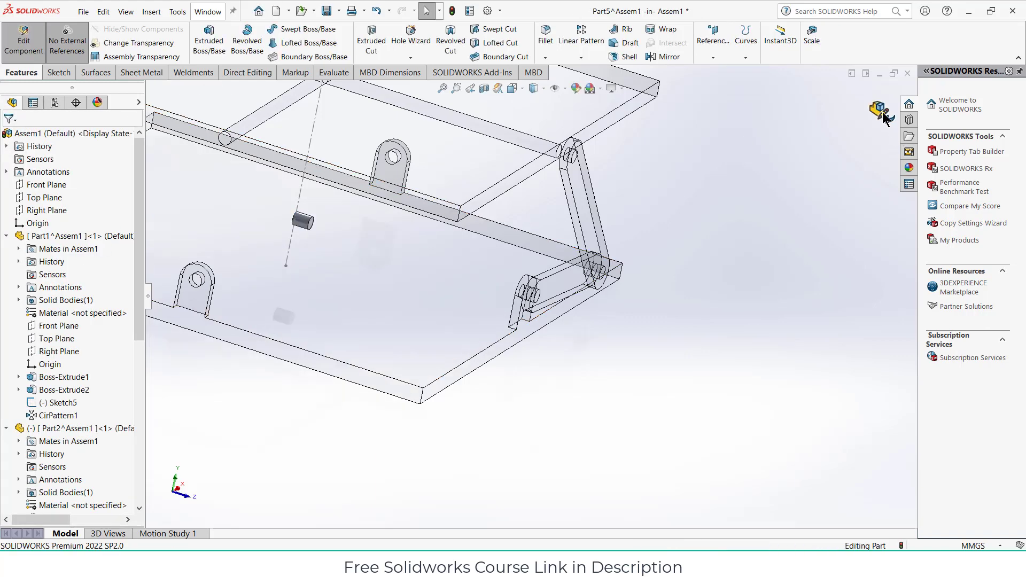
{"action": "left_click", "coordinate": [881, 113]}
- Move the pin beside the short link and mate it concentric with the link's hole at the lug
{"action": "left_click_drag", "start_coordinate": [314, 207], "coordinate": [706, 395]}
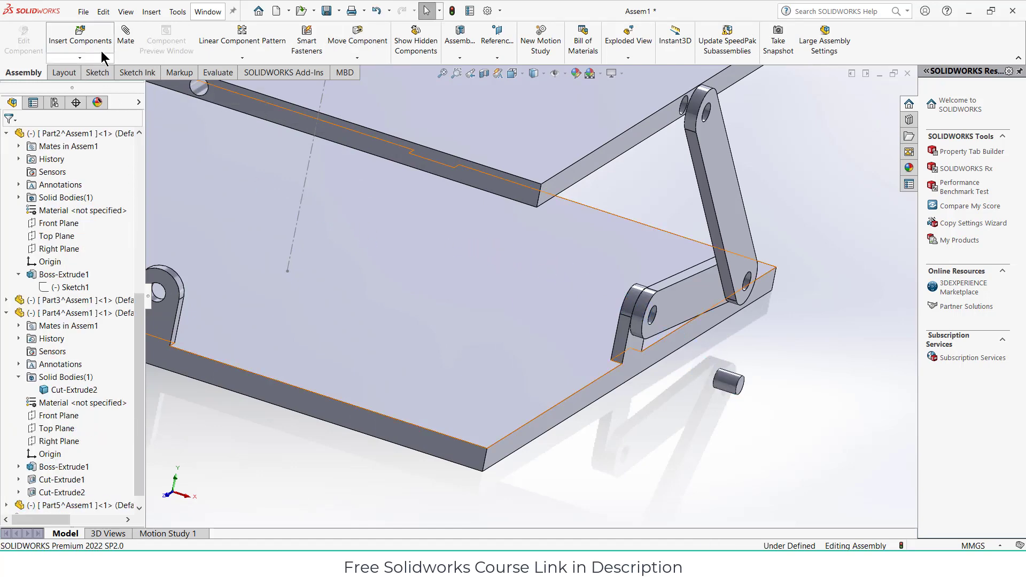
{"action": "left_click", "coordinate": [126, 37]}
{"action": "left_click", "coordinate": [719, 381]}
{"action": "scroll", "coordinate": [683, 353], "scroll_direction": "down", "scroll_amount": 5}
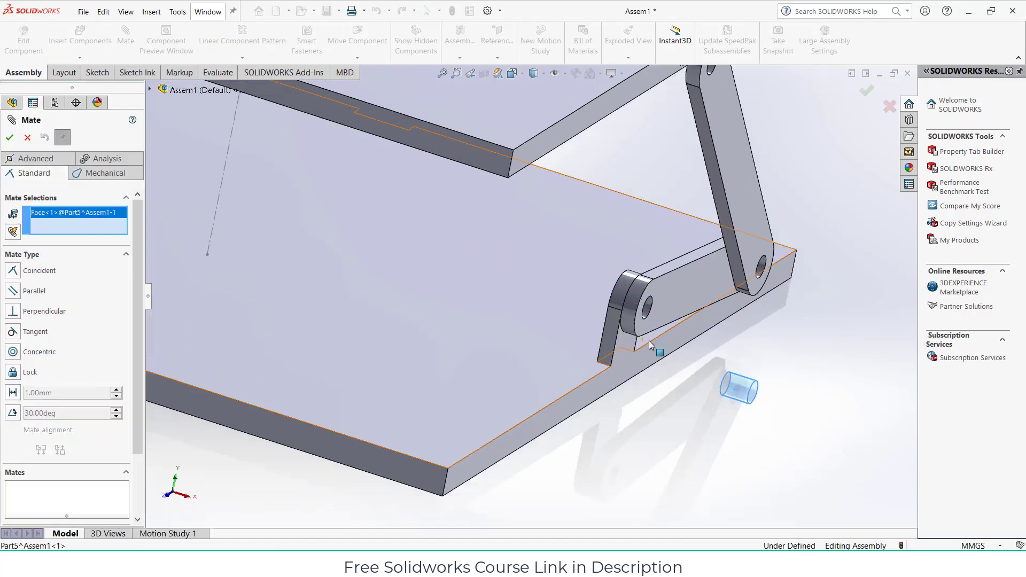
{"action": "left_click", "coordinate": [621, 283]}
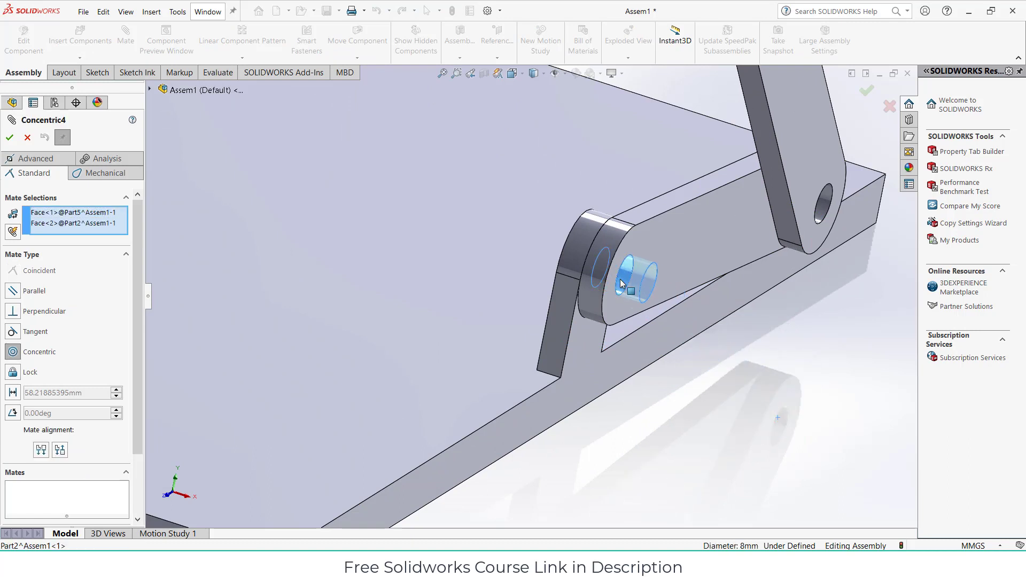
{"action": "left_click", "coordinate": [798, 261]}
- Add a coincident mate between the pin's end face and the short link's outer face
{"action": "scroll", "coordinate": [663, 293], "scroll_direction": "down", "scroll_amount": 4}
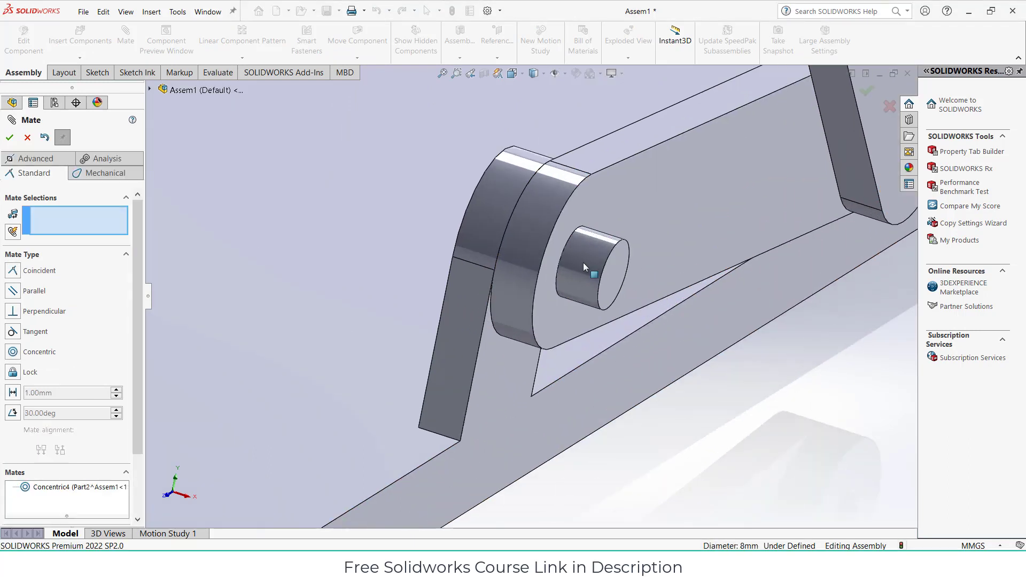
{"action": "left_click", "coordinate": [613, 272]}
{"action": "left_click", "coordinate": [665, 246]}
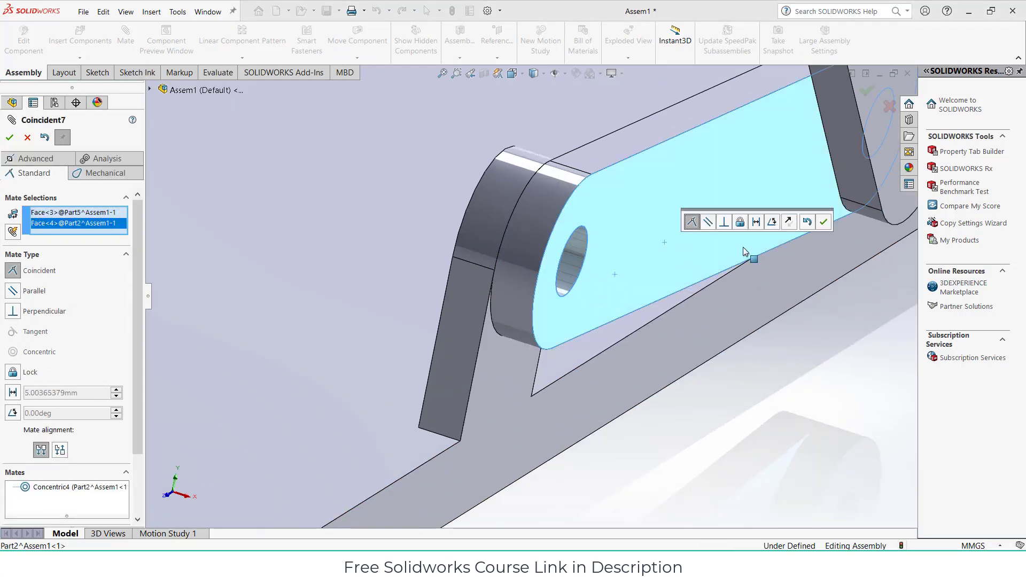
{"action": "left_click", "coordinate": [828, 219]}
{"action": "scroll", "coordinate": [654, 252], "scroll_direction": "up", "scroll_amount": 3}
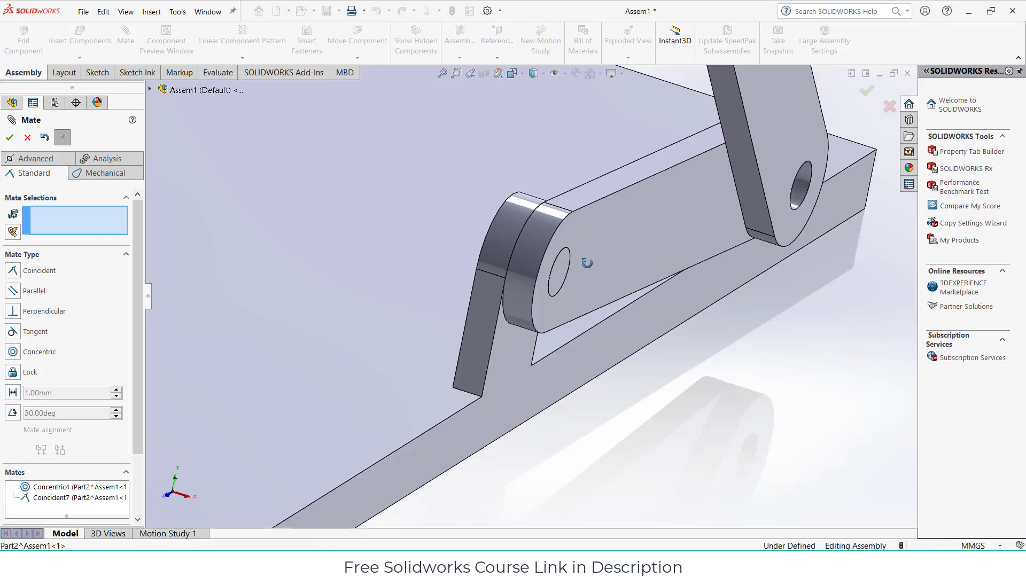
- Copy the joint pin and place the copy in the empty space clear of the base plate and links
{"action": "middle_click_drag", "start_coordinate": [580, 261], "coordinate": [527, 268]}
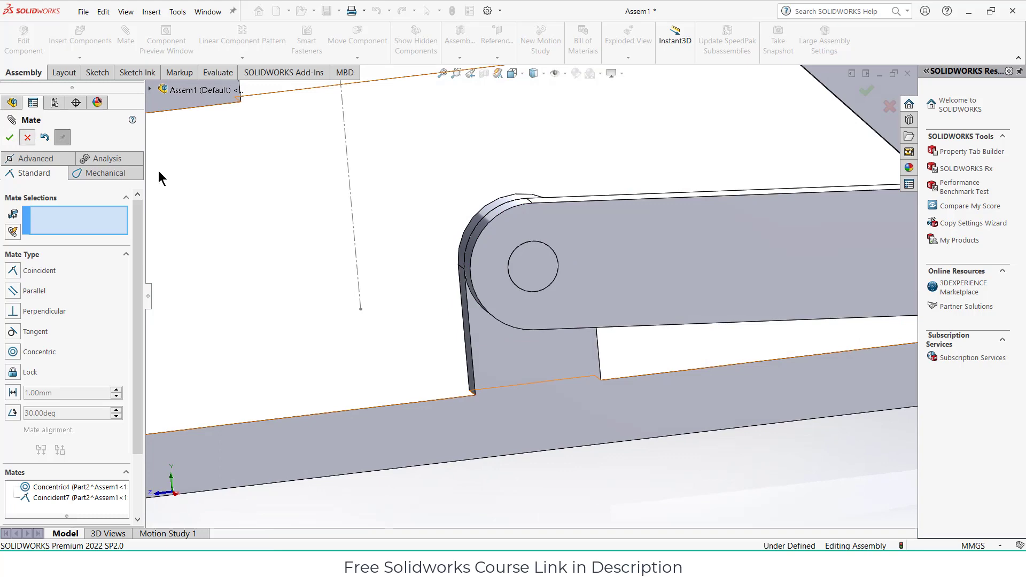
{"action": "key", "text": "Escape"}
{"action": "left_click_drag", "start_coordinate": [517, 263], "coordinate": [607, 187], "text": "alt"}
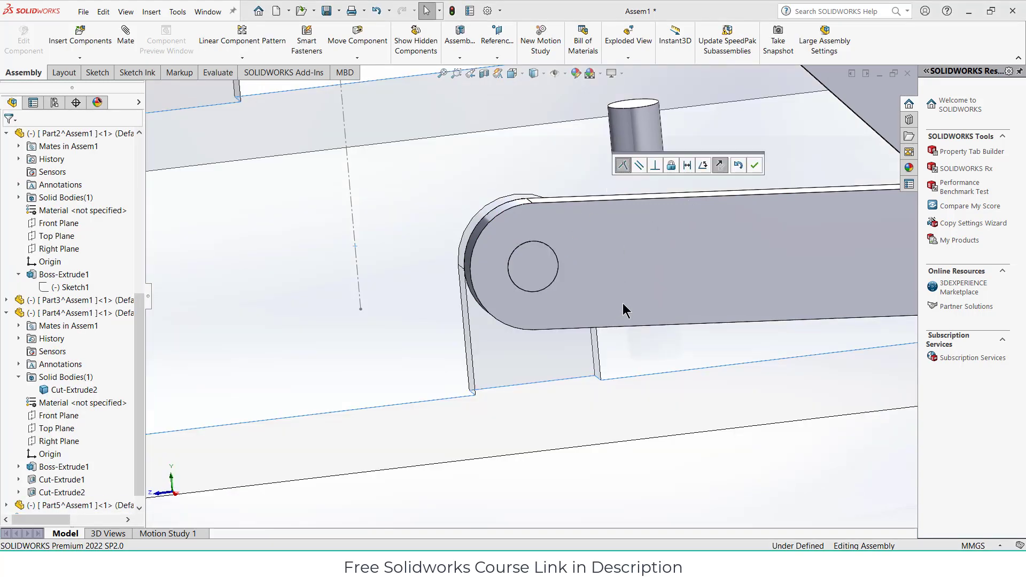
{"action": "scroll", "coordinate": [636, 217], "scroll_direction": "up", "scroll_amount": 5}
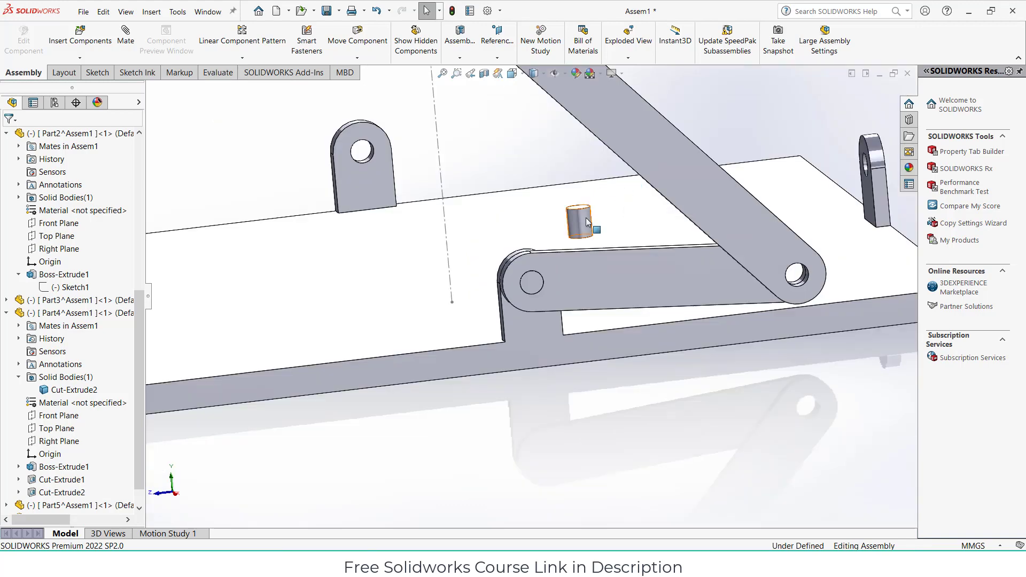
{"action": "left_click_drag", "start_coordinate": [586, 222], "coordinate": [735, 412]}
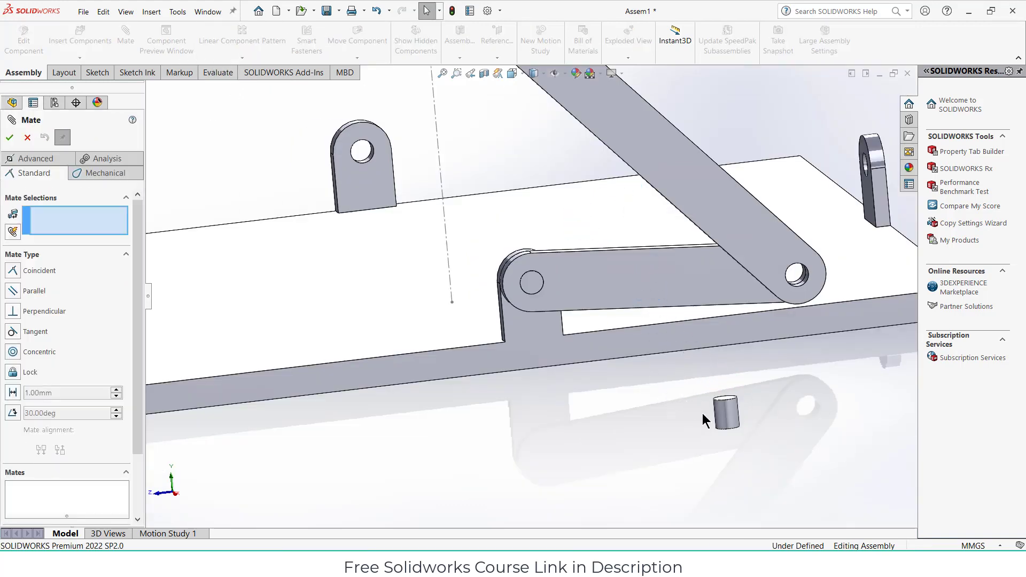
- Mate the copied pin concentric with the long link's lower hole, where it joins the short link
{"action": "scroll", "coordinate": [706, 414], "scroll_direction": "down", "scroll_amount": 5}
{"action": "left_click", "coordinate": [748, 421]}
{"action": "scroll", "coordinate": [748, 374], "scroll_direction": "up", "scroll_amount": 3}
{"action": "scroll", "coordinate": [726, 222], "scroll_direction": "down", "scroll_amount": 6}
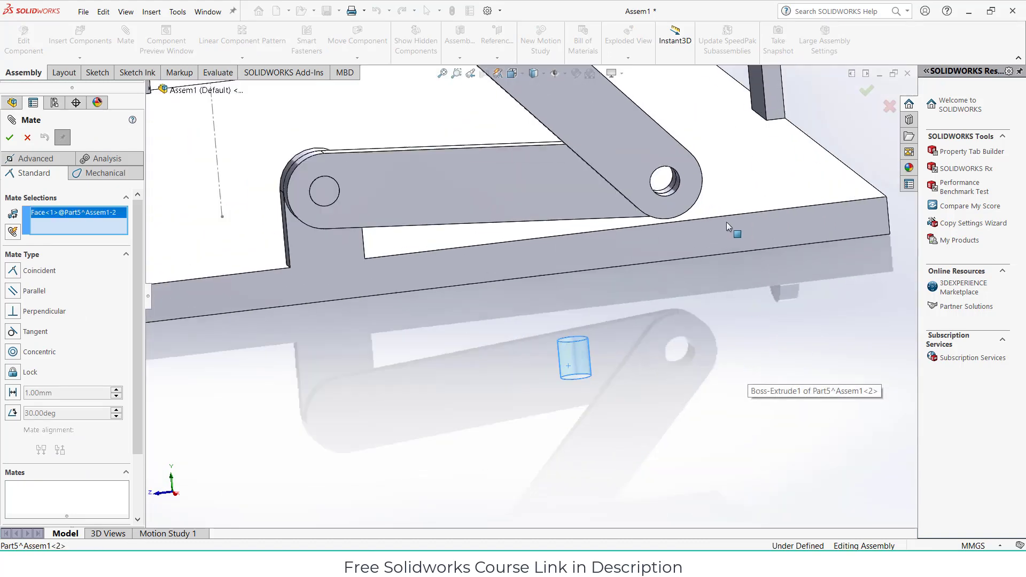
{"action": "left_click", "coordinate": [544, 178]}
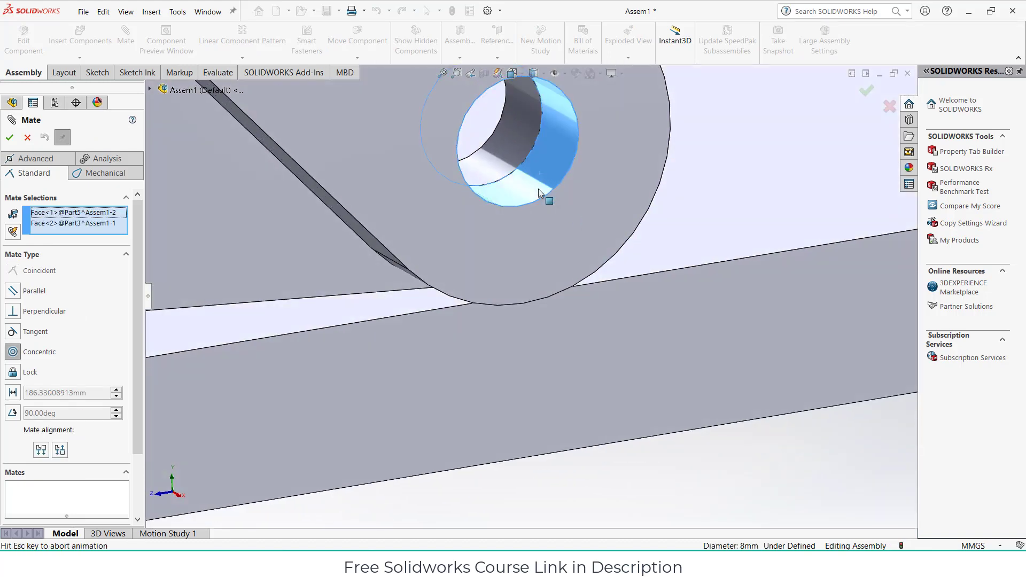
{"action": "scroll", "coordinate": [646, 318], "scroll_direction": "up", "scroll_amount": 5}
{"action": "left_click", "coordinate": [811, 338]}
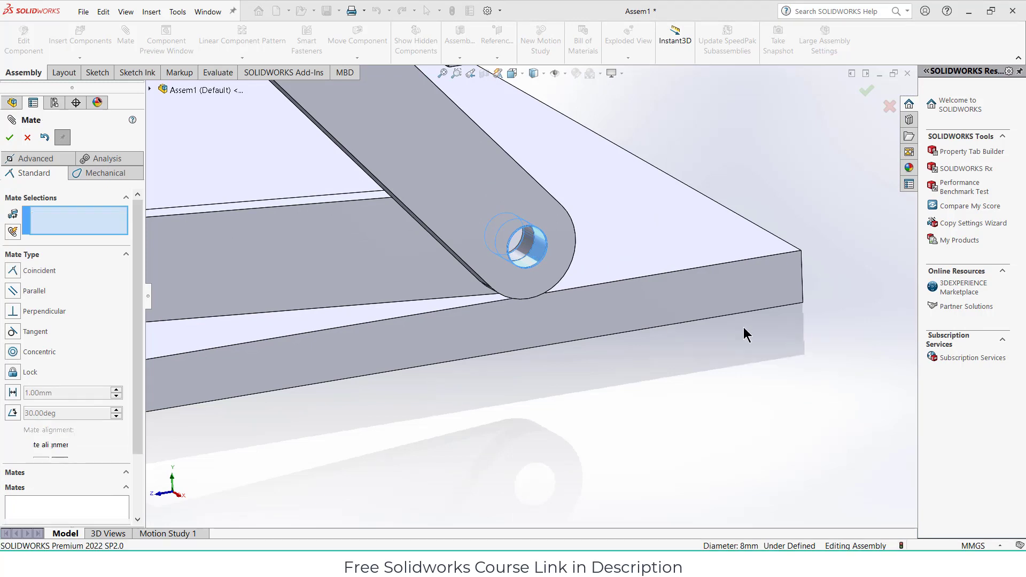
- Add a coincident mate between the copied pin's end face and the long link's outer face, and finish mating
{"action": "scroll", "coordinate": [529, 258], "scroll_direction": "down", "scroll_amount": 4}
{"action": "left_click", "coordinate": [531, 259]}
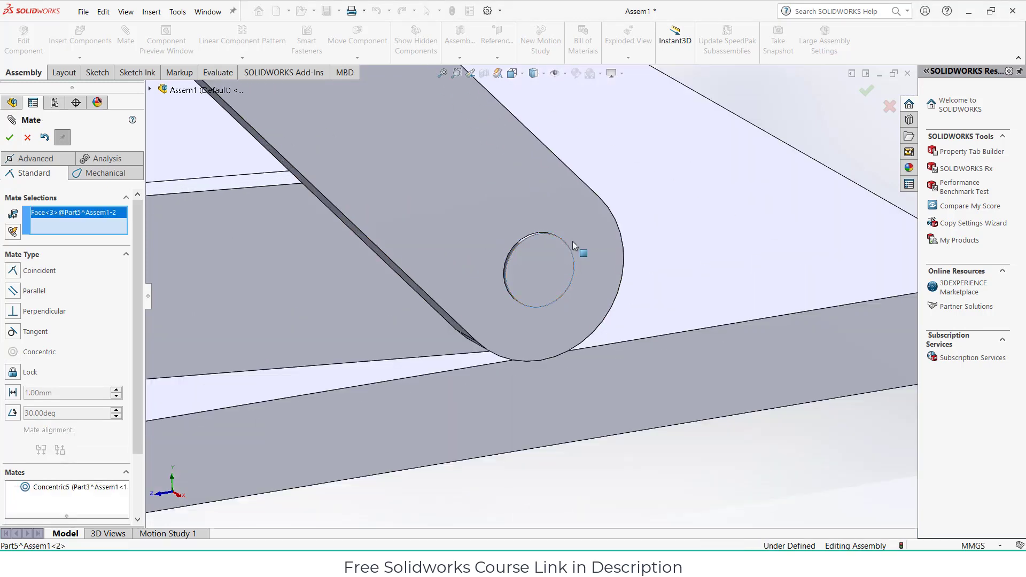
{"action": "left_click", "coordinate": [589, 227]}
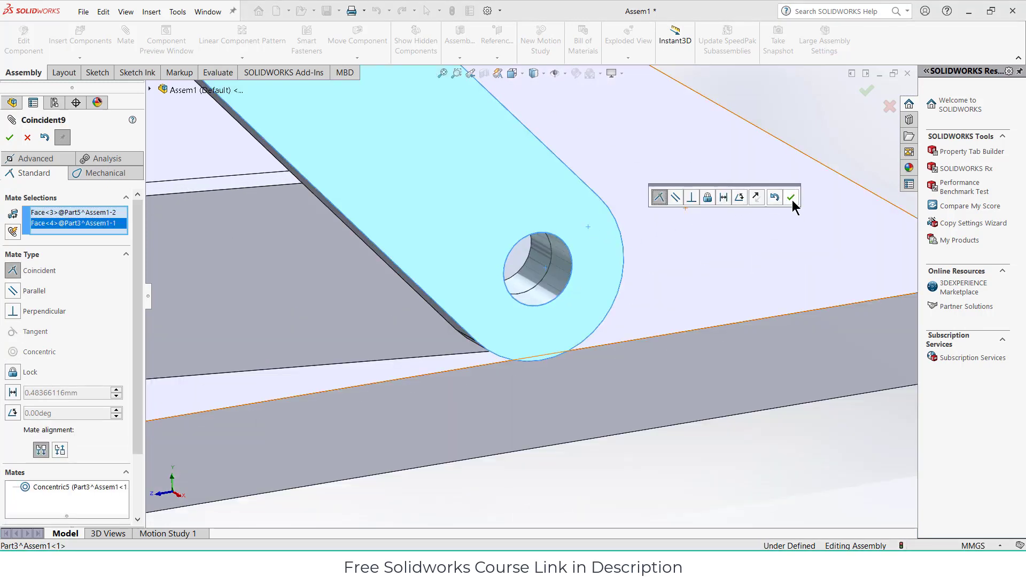
{"action": "left_click", "coordinate": [791, 198]}
{"action": "scroll", "coordinate": [793, 200], "scroll_direction": "up", "scroll_amount": 5}
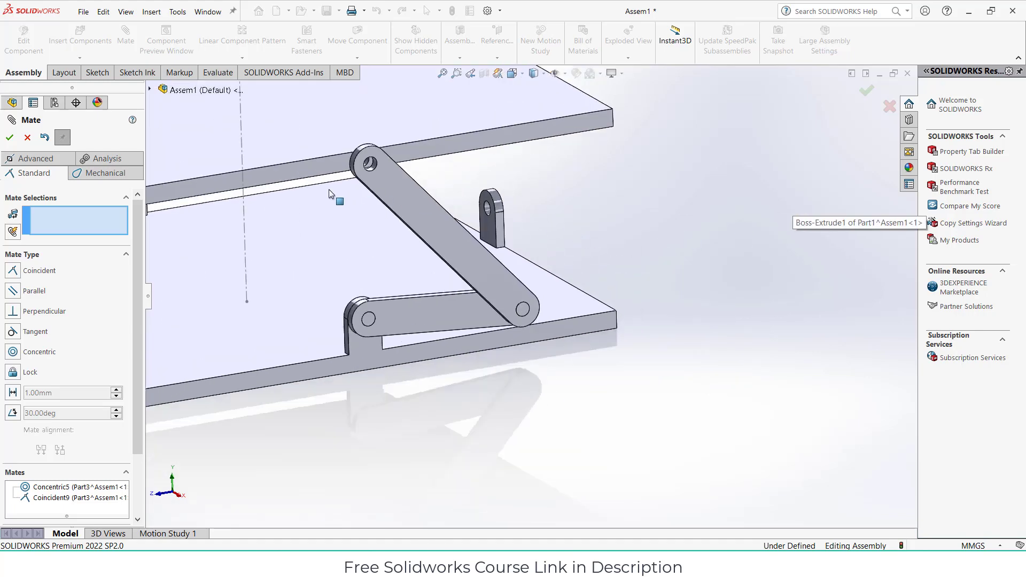
{"action": "left_click", "coordinate": [27, 137]}
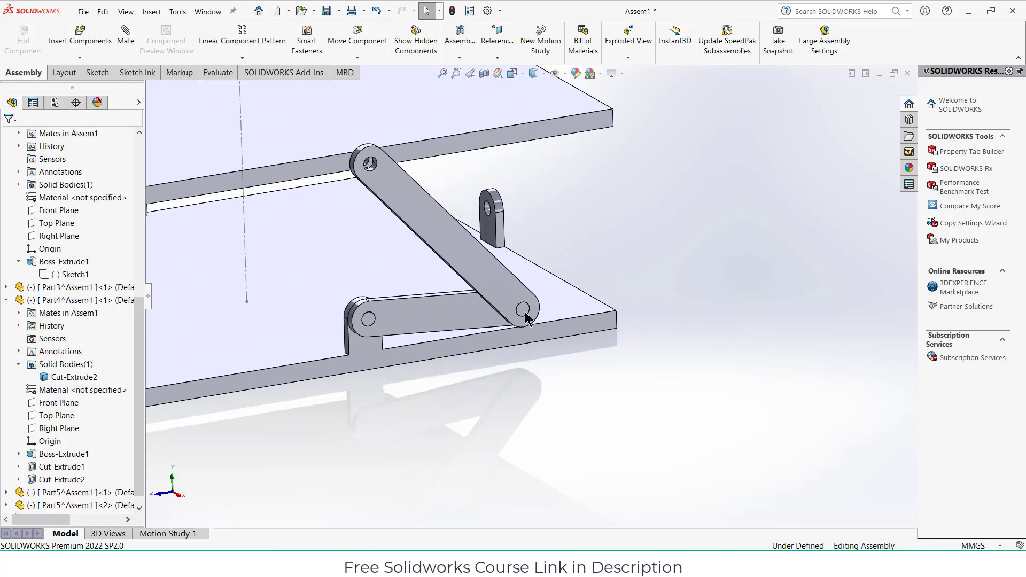
{"action": "left_click_drag", "start_coordinate": [527, 313], "coordinate": [636, 251]}
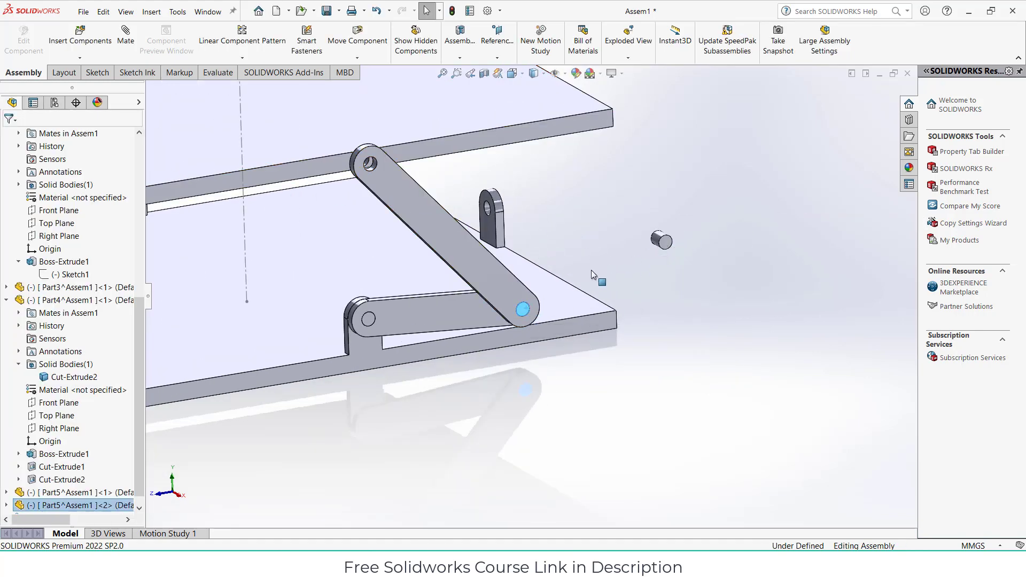
{"action": "left_click", "coordinate": [591, 271]}
{"action": "scroll", "coordinate": [596, 199], "scroll_direction": "down", "scroll_amount": 2}
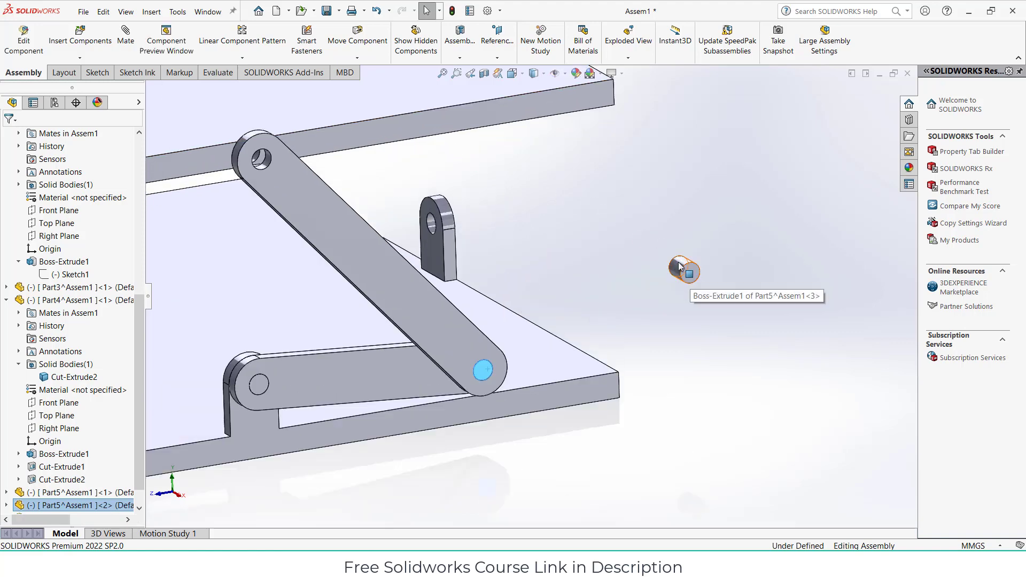
{"action": "right_click", "coordinate": [691, 279]}
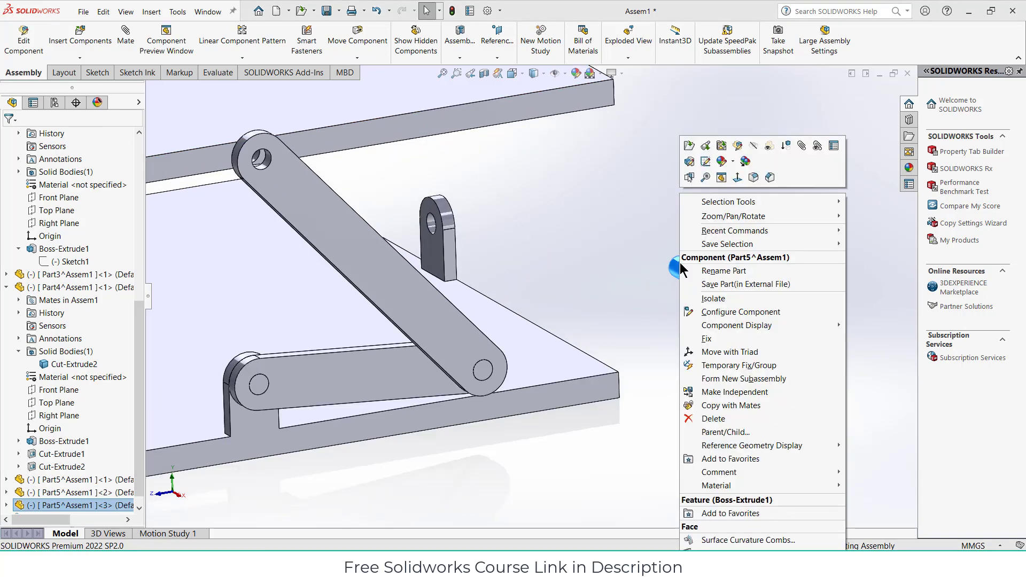
{"action": "left_click", "coordinate": [711, 419]}
{"action": "left_click", "coordinate": [585, 216]}
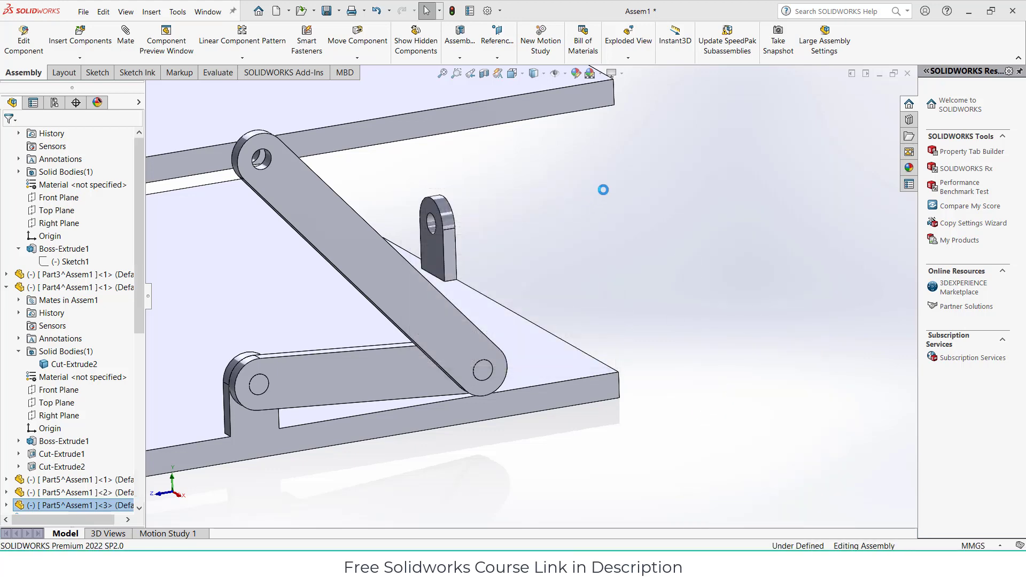
- Insert a new part in the assembly, positioned on the assembly's Right Plane
{"action": "middle_click_drag", "start_coordinate": [515, 192], "coordinate": [220, 144]}
{"action": "left_click", "coordinate": [74, 59]}
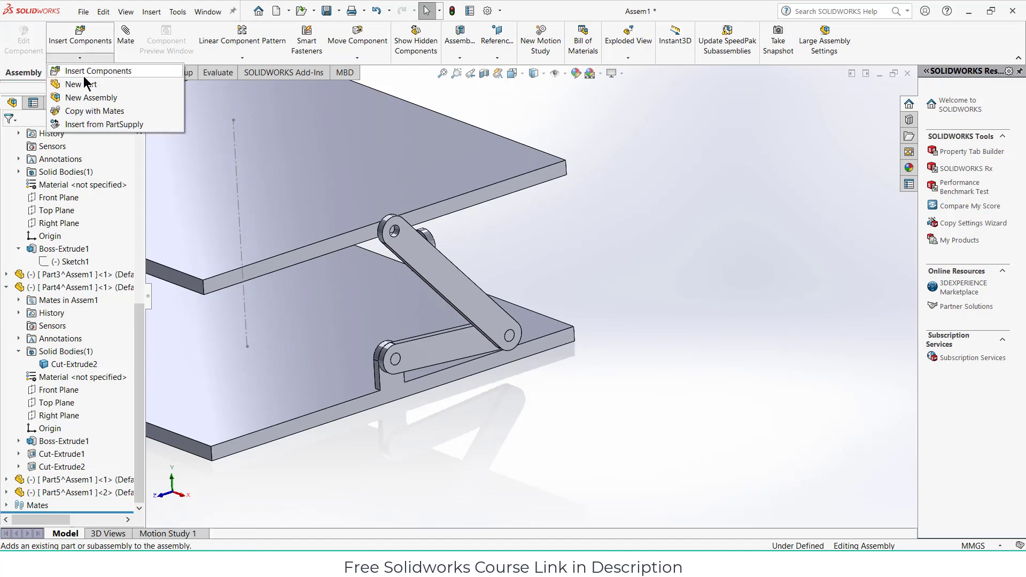
{"action": "left_click", "coordinate": [80, 84]}
{"action": "scroll", "coordinate": [67, 200], "scroll_direction": "up", "scroll_amount": 8}
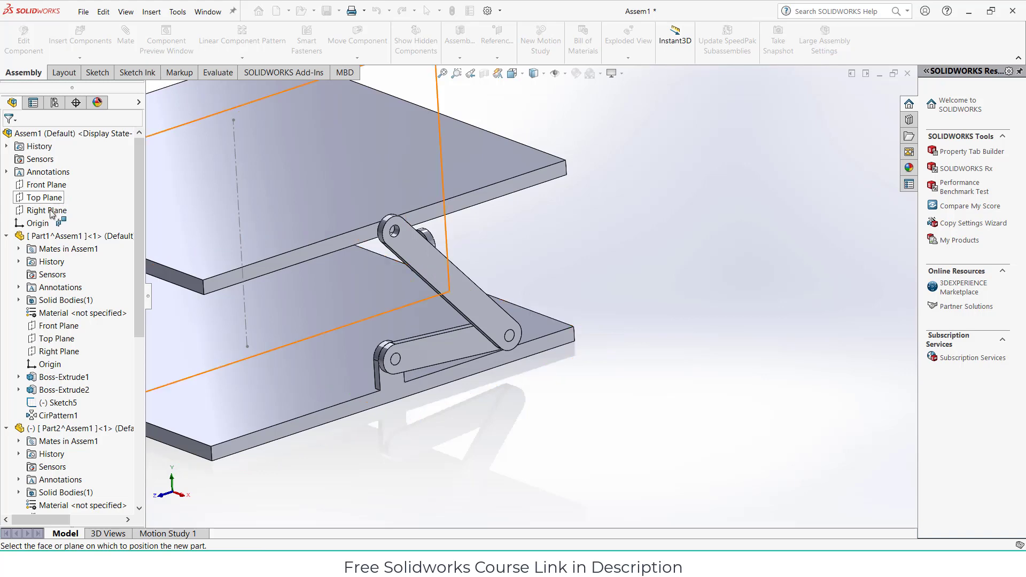
{"action": "left_click", "coordinate": [51, 215]}
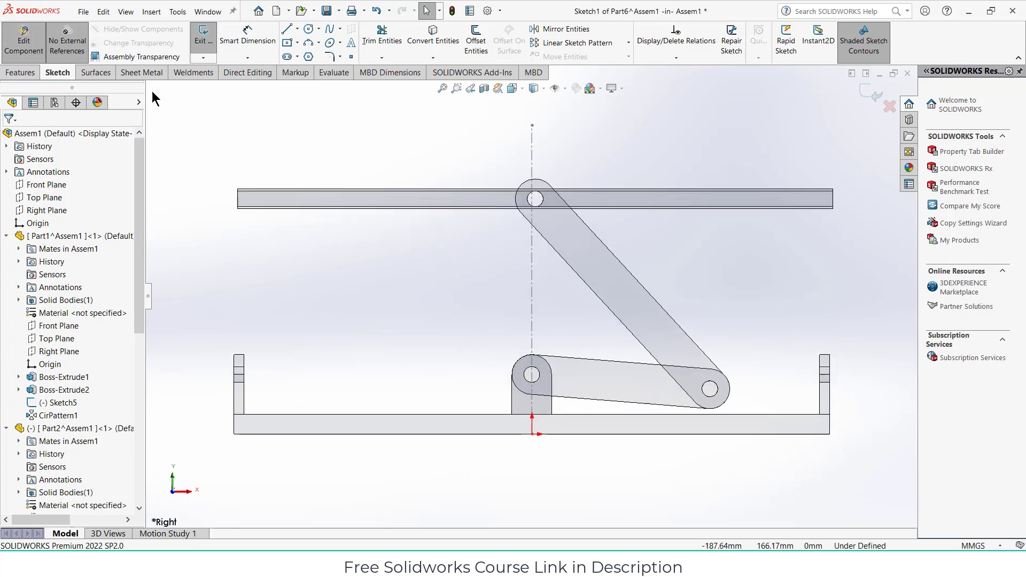
- Sketch a circle centred on the origin and dimension its diameter to 8 mm
{"action": "left_click", "coordinate": [310, 33]}
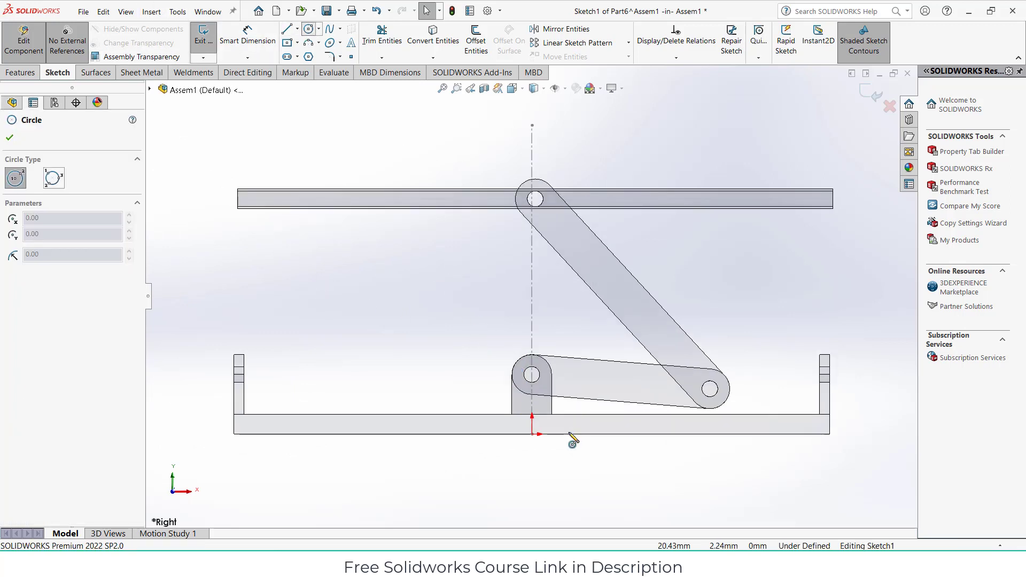
{"action": "left_click", "coordinate": [531, 434]}
{"action": "left_click", "coordinate": [544, 446]}
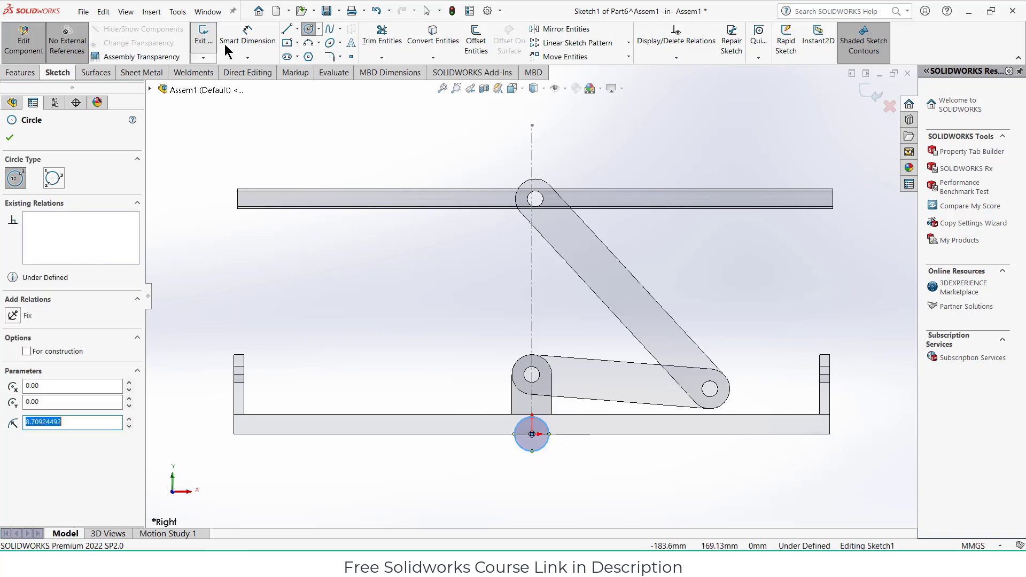
{"action": "left_click", "coordinate": [243, 37]}
{"action": "left_click", "coordinate": [552, 440]}
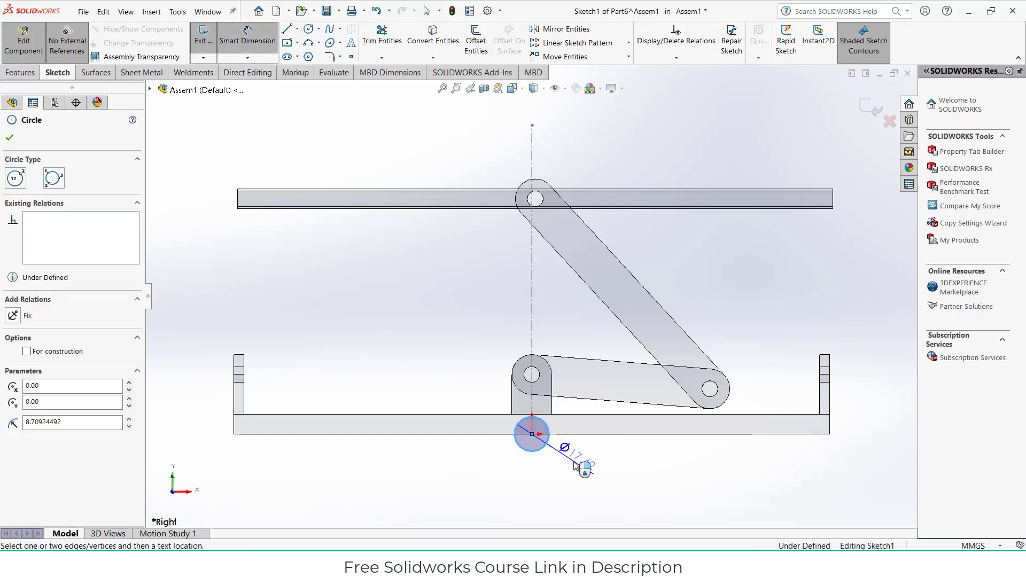
{"action": "left_click", "coordinate": [578, 468]}
{"action": "type", "text": "8"}
{"action": "key", "text": "Return"}
{"action": "scroll", "coordinate": [532, 434], "scroll_direction": "up", "scroll_amount": 3}
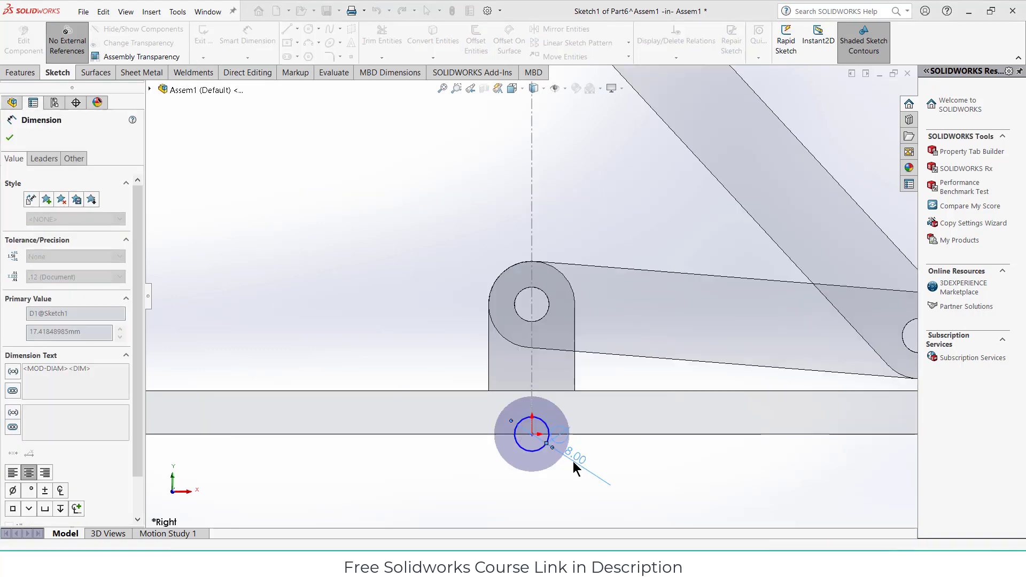
{"action": "scroll", "coordinate": [430, 361], "scroll_direction": "down", "scroll_amount": 4}
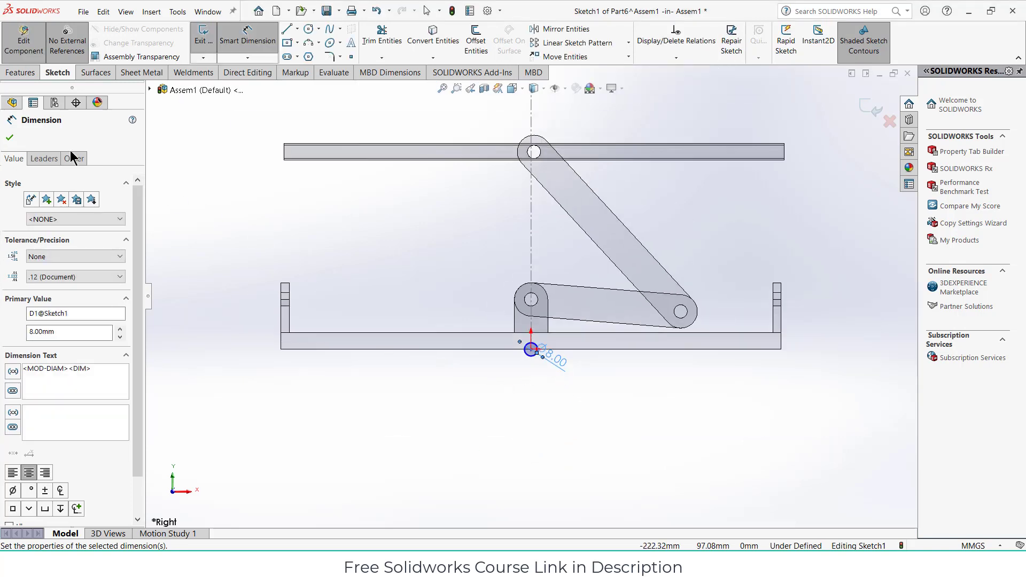
- Extrude the circle Blind to 25 mm as a longer pin and return to the assembly
{"action": "left_click", "coordinate": [22, 72]}
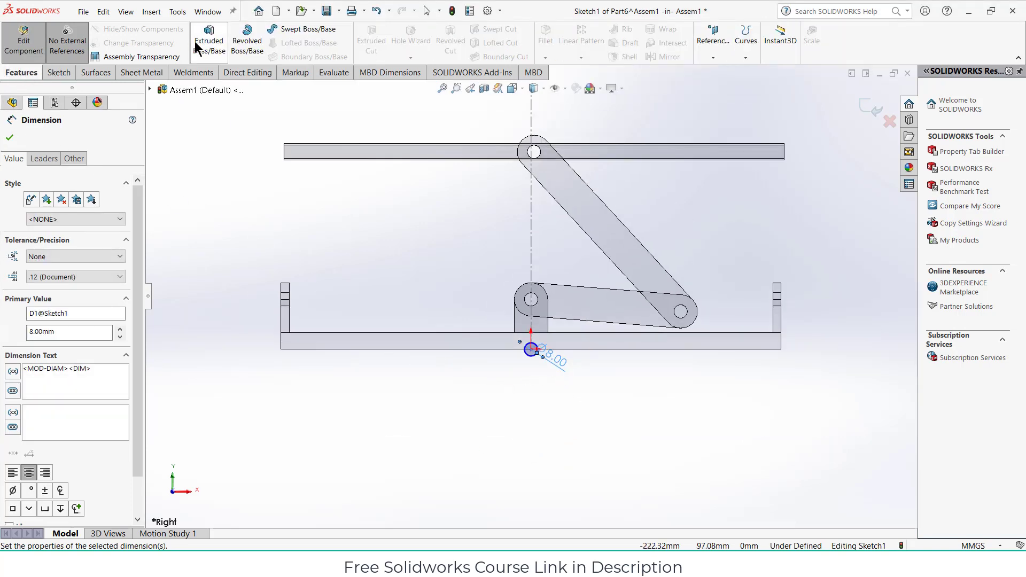
{"action": "left_click", "coordinate": [201, 51]}
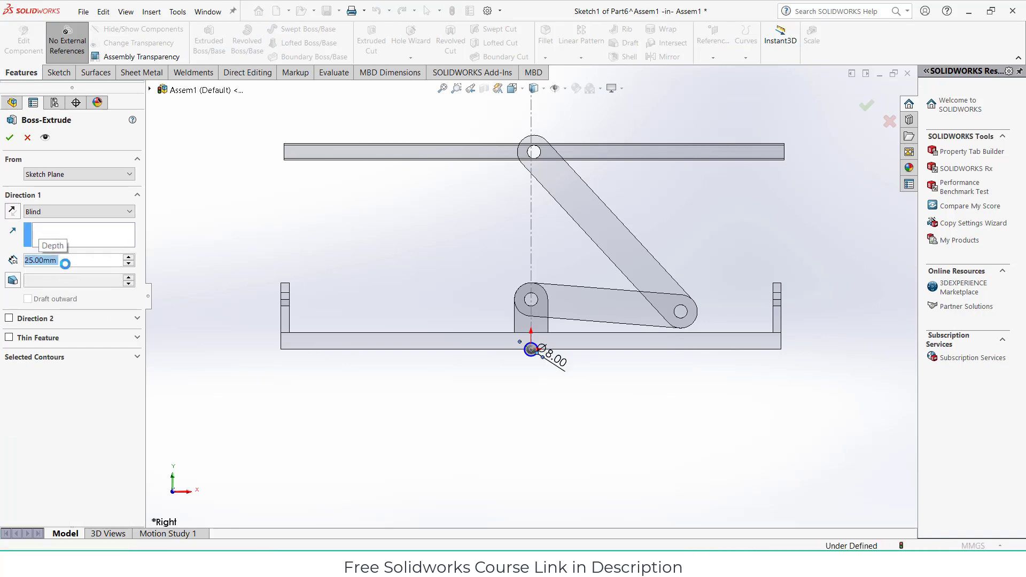
{"action": "key", "text": "Return"}
{"action": "scroll", "coordinate": [24, 419], "scroll_direction": "down", "scroll_amount": 12}
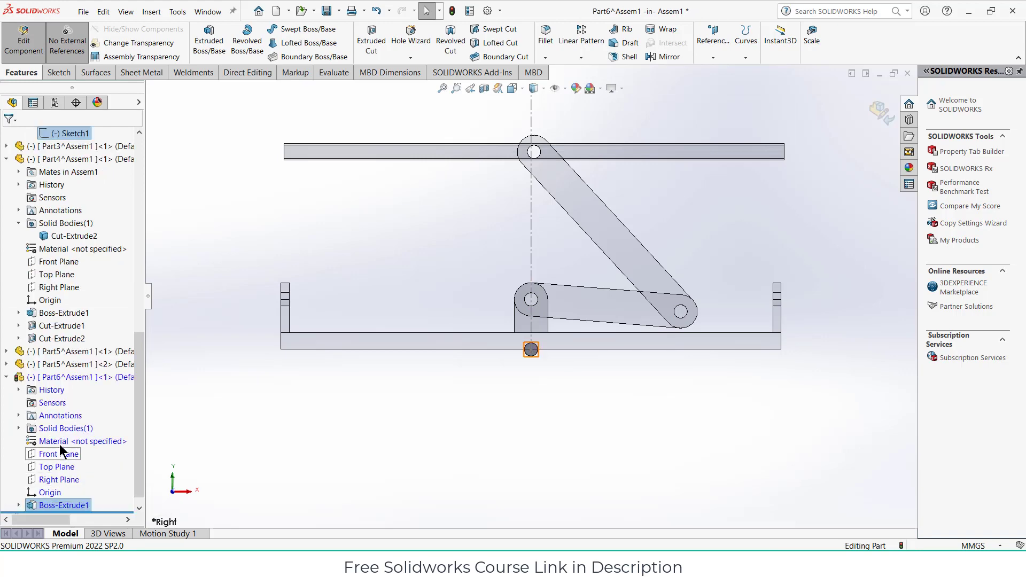
{"action": "scroll", "coordinate": [62, 448], "scroll_direction": "down", "scroll_amount": 1}
{"action": "right_click", "coordinate": [61, 496]}
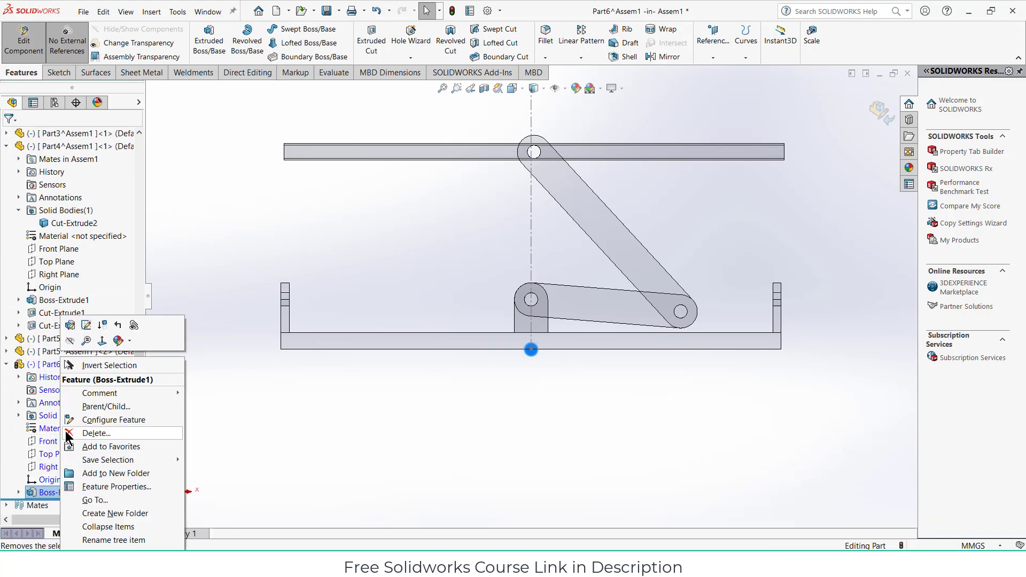
{"action": "left_click", "coordinate": [66, 325]}
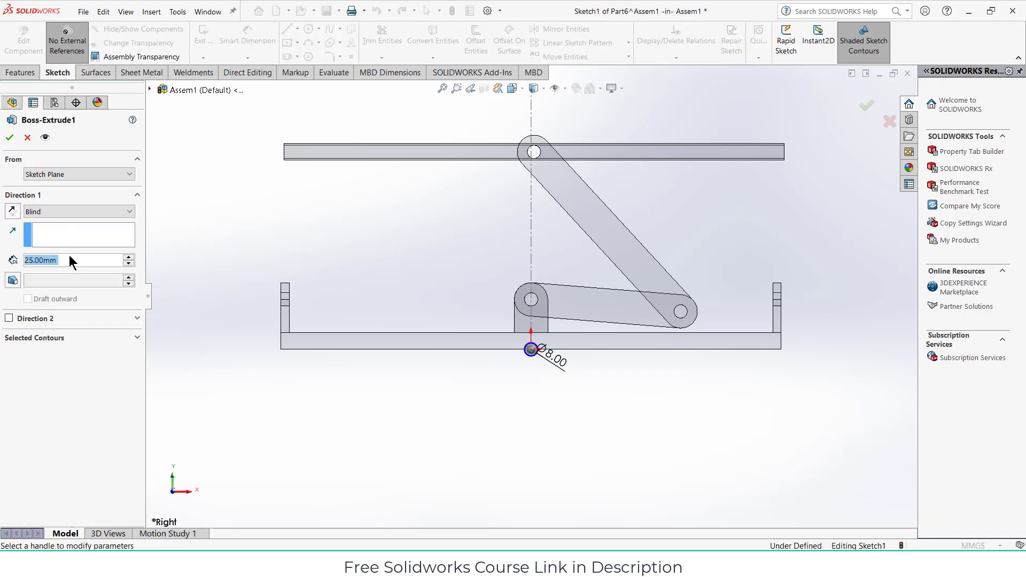
{"action": "left_click", "coordinate": [9, 138]}
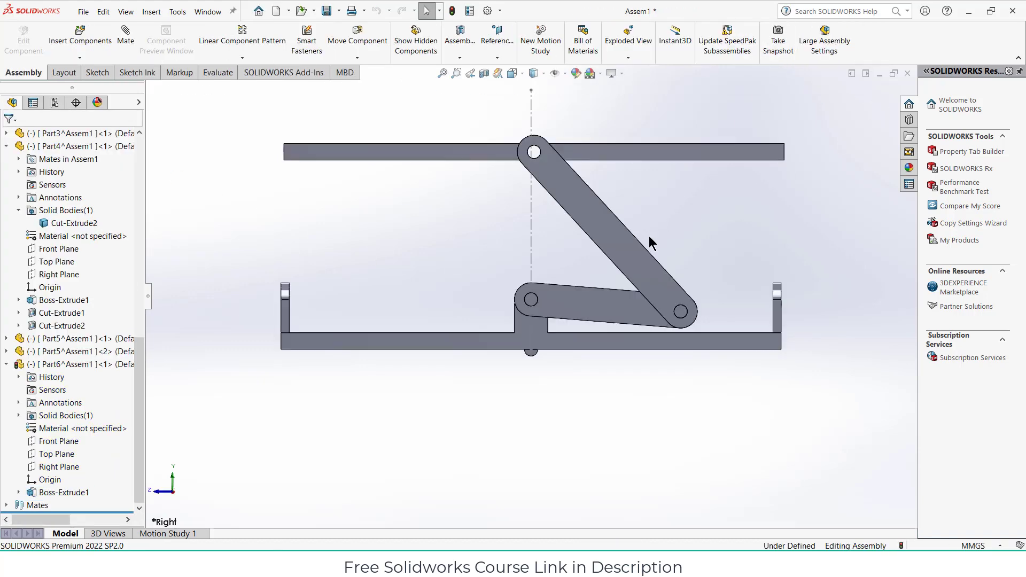
- Move the 25 mm pin out from under the base plate and mate it concentric with the long link's upper hole
{"action": "key", "text": "ctrl+7"}
{"action": "left_click", "coordinate": [535, 350]}
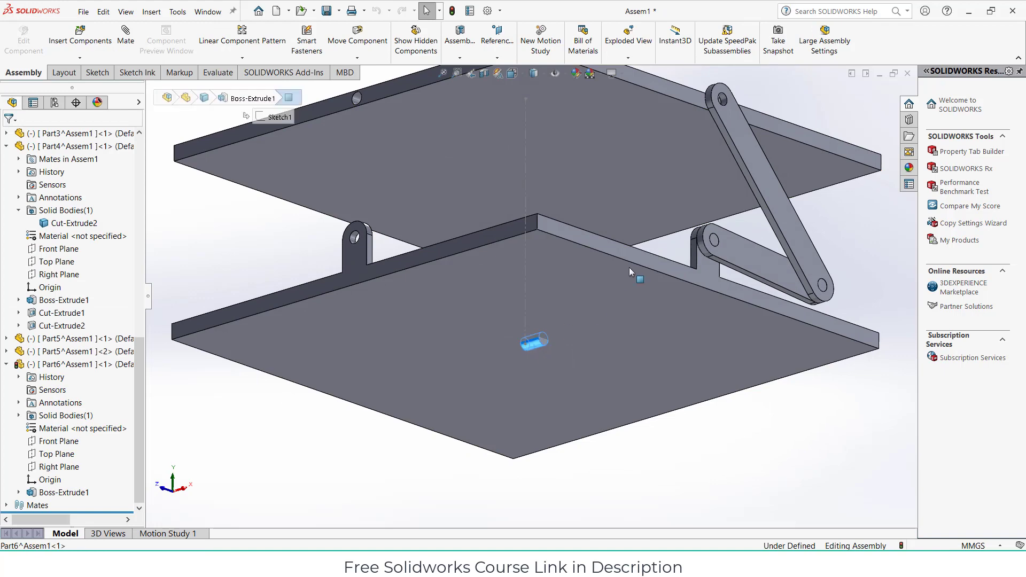
{"action": "middle_click_drag", "start_coordinate": [689, 257], "coordinate": [194, 201]}
{"action": "left_click", "coordinate": [191, 200]}
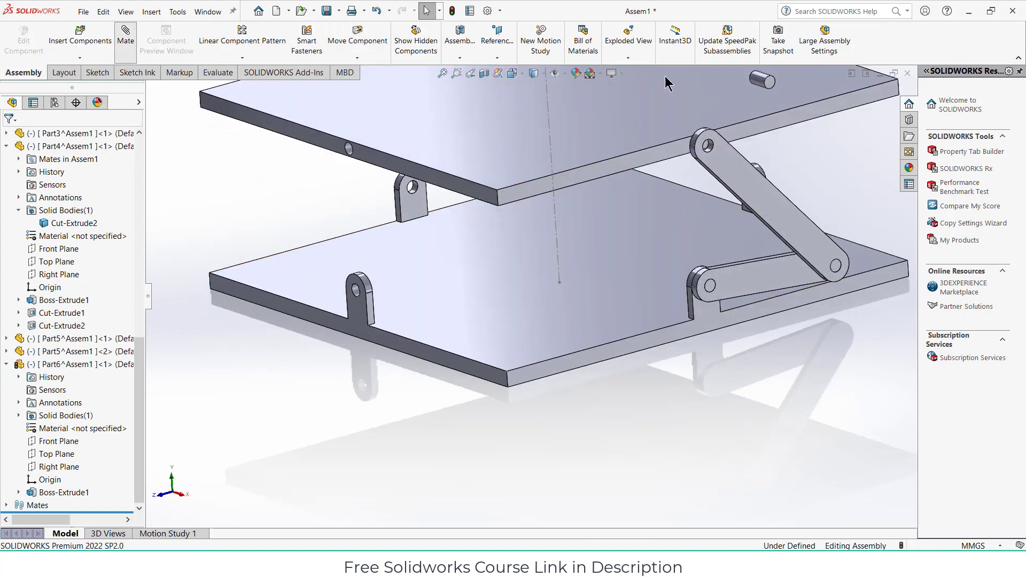
{"action": "scroll", "coordinate": [742, 92], "scroll_direction": "down", "scroll_amount": 5}
{"action": "left_click", "coordinate": [689, 107]}
{"action": "scroll", "coordinate": [553, 294], "scroll_direction": "down", "scroll_amount": 5}
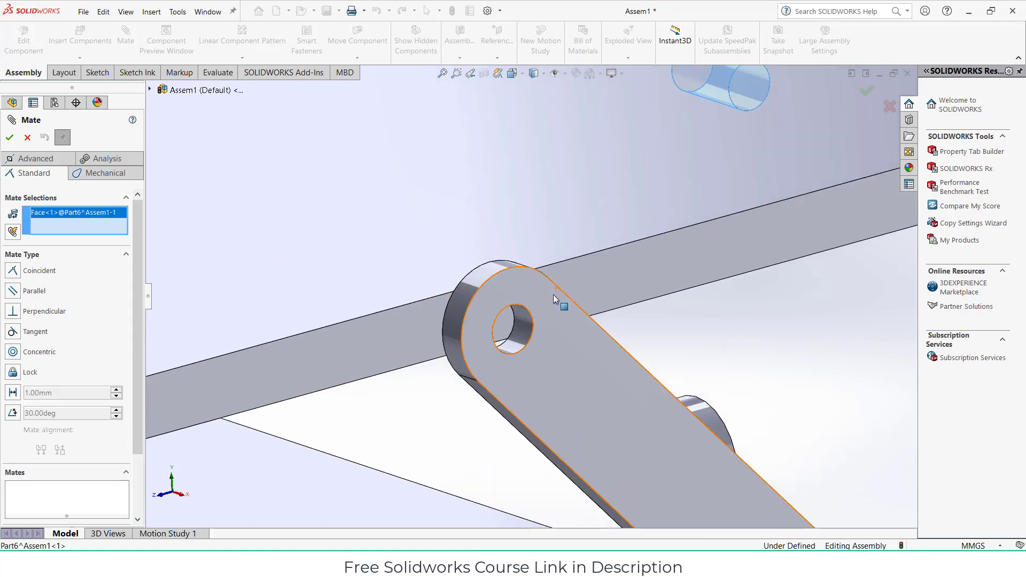
{"action": "left_click", "coordinate": [492, 333]}
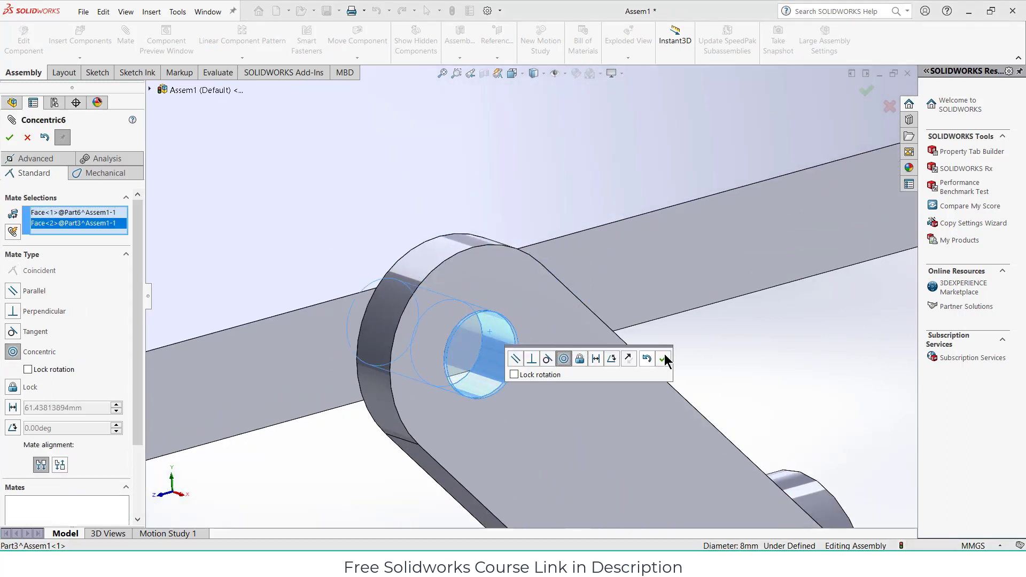
{"action": "left_click", "coordinate": [562, 355]}
- Mate the 25 mm pin's end face coincident with the long link's outer face and finish mating
{"action": "left_click", "coordinate": [573, 325]}
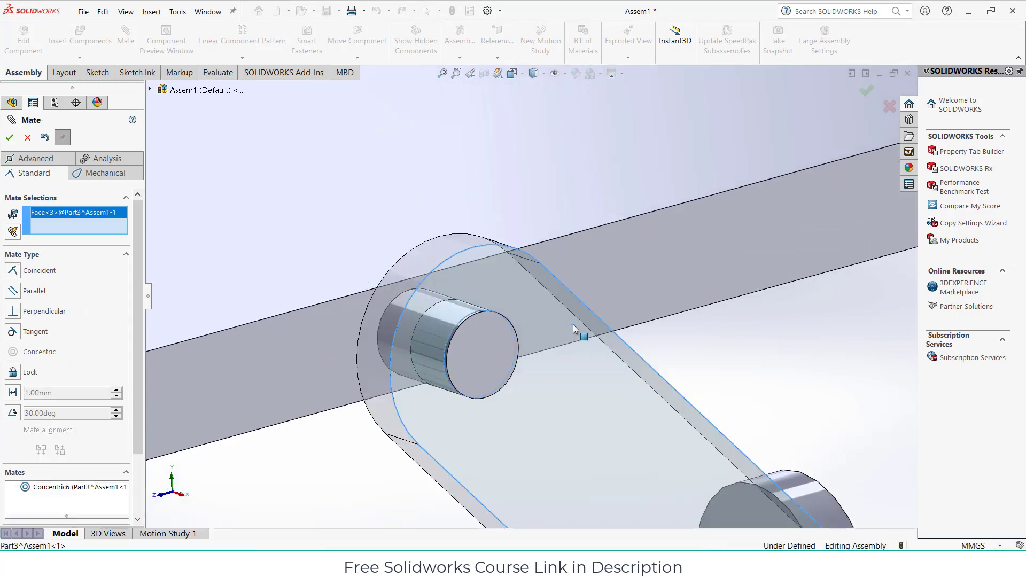
{"action": "left_click", "coordinate": [492, 342]}
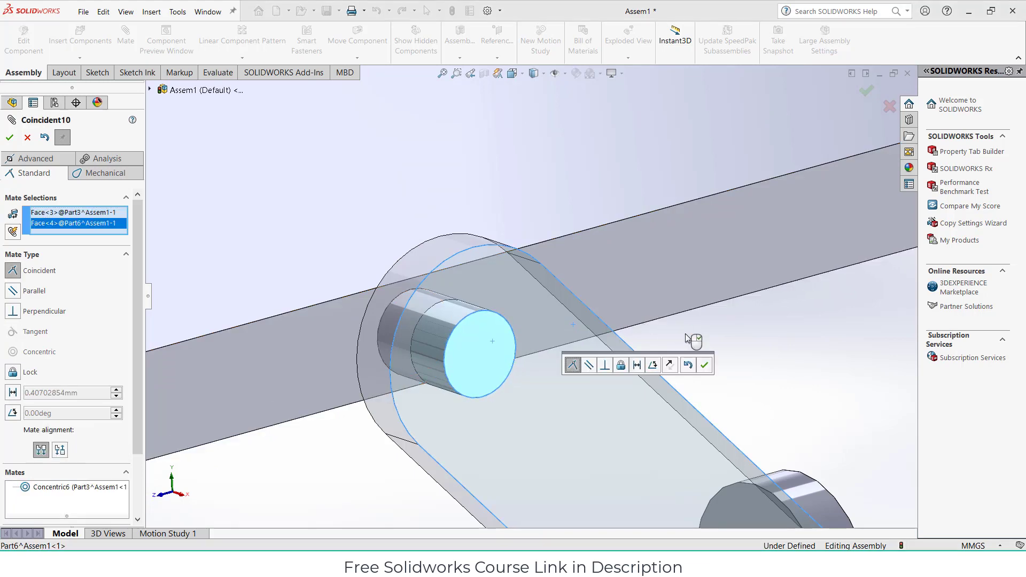
{"action": "left_click", "coordinate": [704, 366]}
{"action": "scroll", "coordinate": [588, 300], "scroll_direction": "up", "scroll_amount": 5}
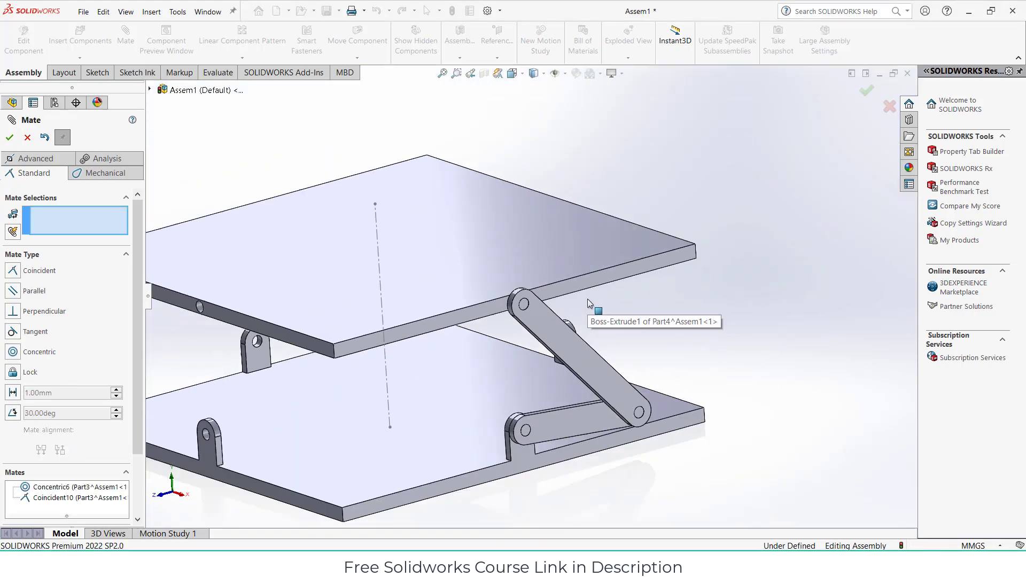
{"action": "key", "text": "Escape"}
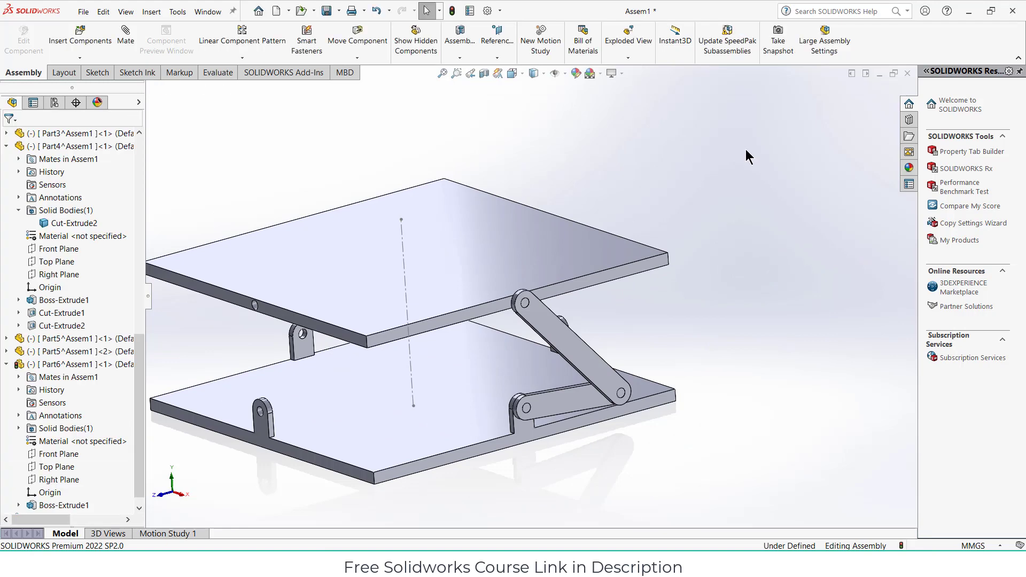
- Sketch a vertical centerline on the assembly's Right Plane from the origin up past the upper plate, and exit the sketch
{"action": "scroll", "coordinate": [77, 225], "scroll_direction": "up", "scroll_amount": 5}
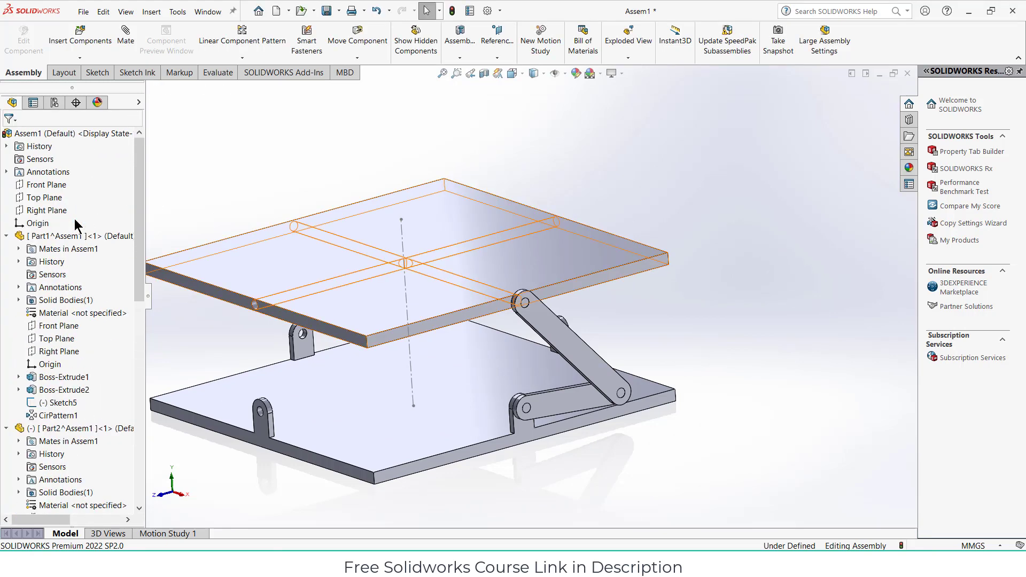
{"action": "left_click", "coordinate": [46, 210]}
{"action": "left_click", "coordinate": [62, 199]}
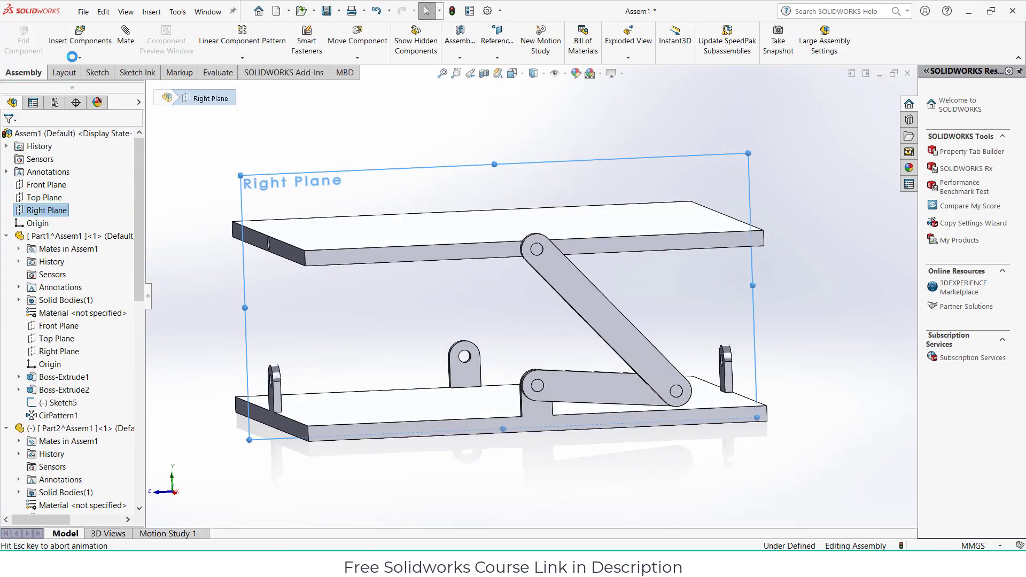
{"action": "left_click", "coordinate": [109, 28]}
{"action": "left_click", "coordinate": [117, 58]}
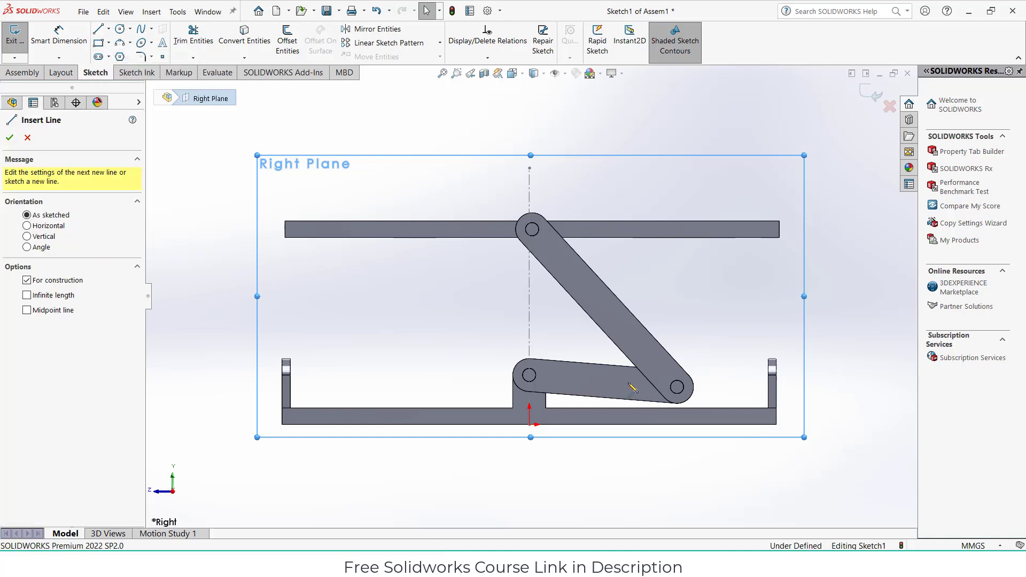
{"action": "left_click", "coordinate": [530, 425]}
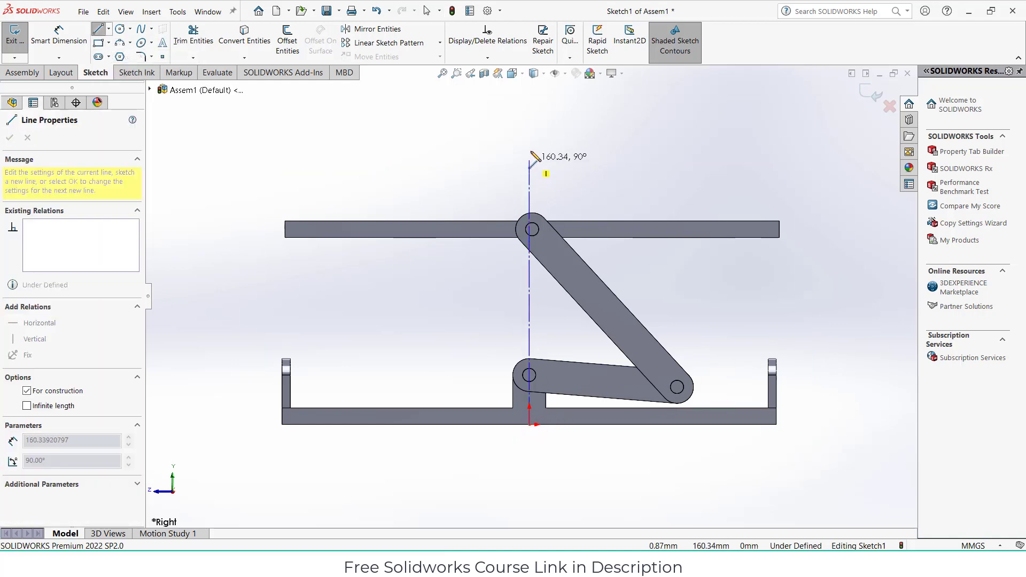
{"action": "left_click", "coordinate": [529, 124]}
{"action": "key", "text": "Escape"}
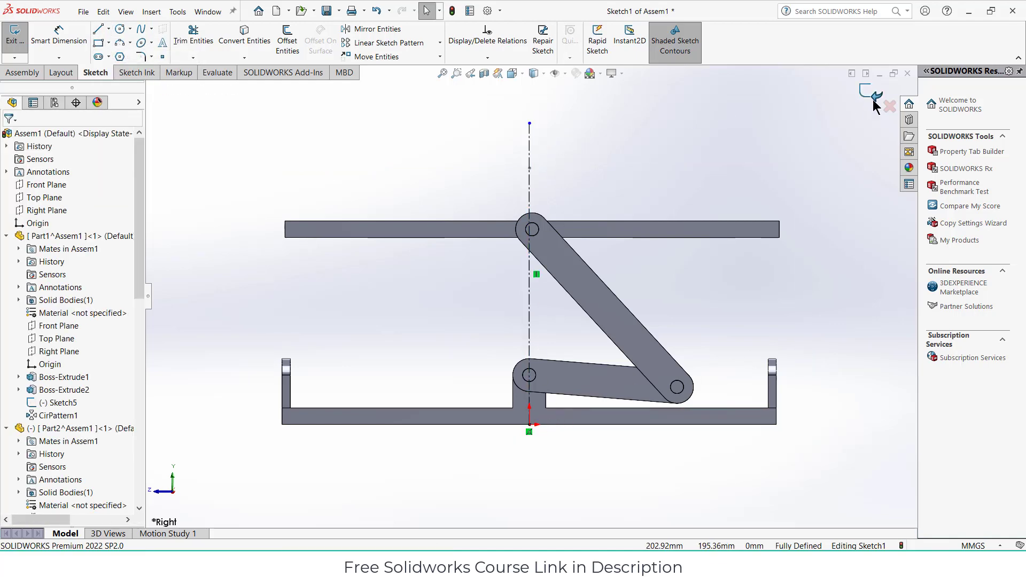
{"action": "key", "text": "ctrl+b"}
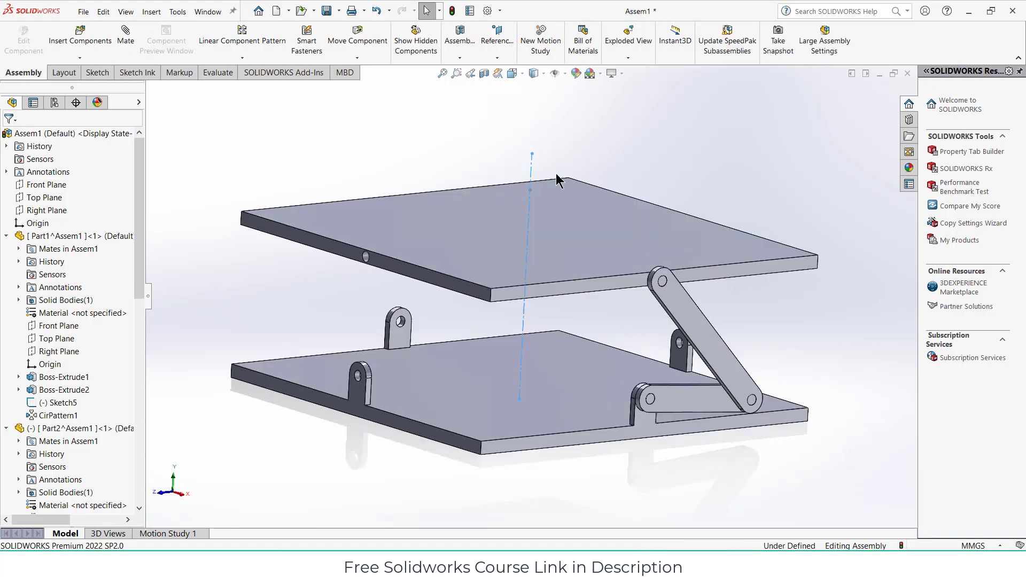
- Start a circular component pattern about the sketched centerline, with the long link, short link and their three pins as components
{"action": "left_click", "coordinate": [243, 57]}
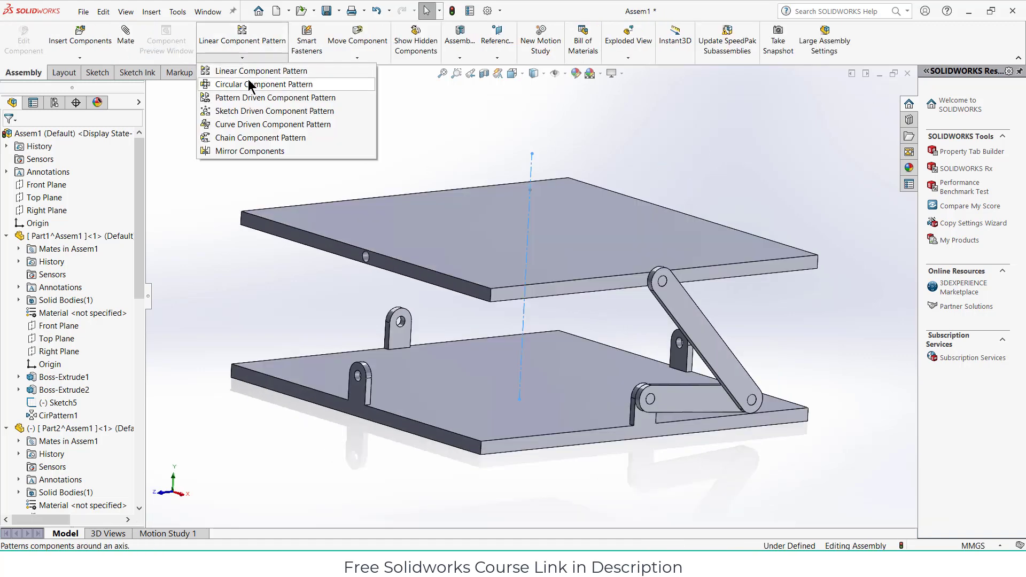
{"action": "left_click", "coordinate": [250, 81]}
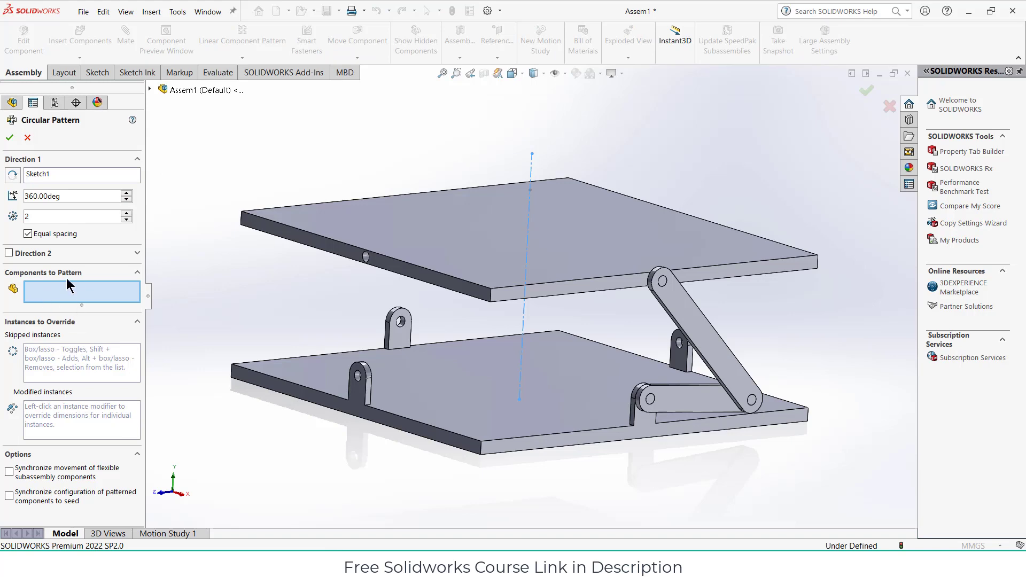
{"action": "left_click", "coordinate": [658, 302]}
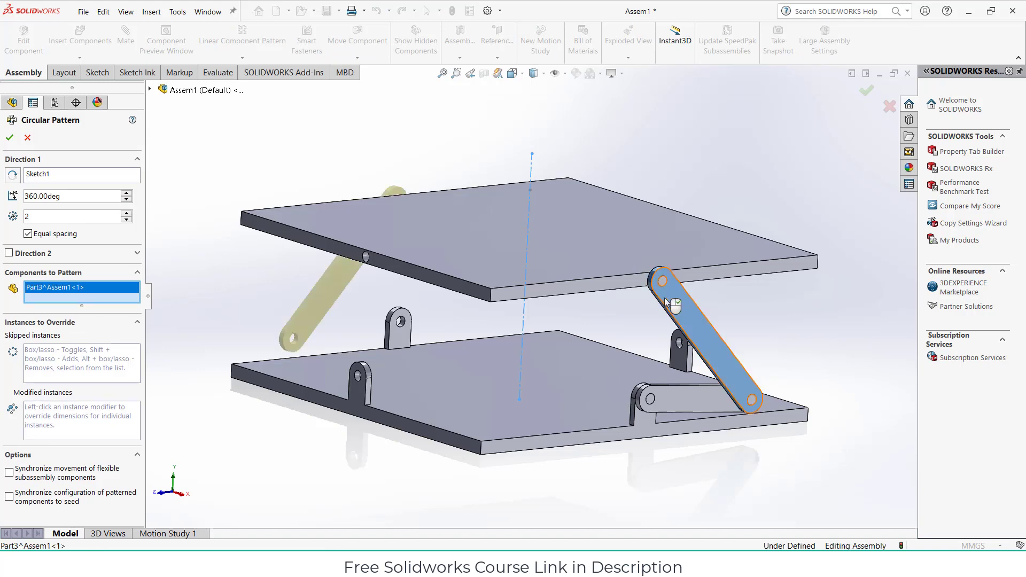
{"action": "scroll", "coordinate": [662, 299], "scroll_direction": "down", "scroll_amount": 5}
{"action": "left_click", "coordinate": [616, 265]}
{"action": "scroll", "coordinate": [643, 288], "scroll_direction": "up", "scroll_amount": 5}
{"action": "scroll", "coordinate": [601, 360], "scroll_direction": "down", "scroll_amount": 5}
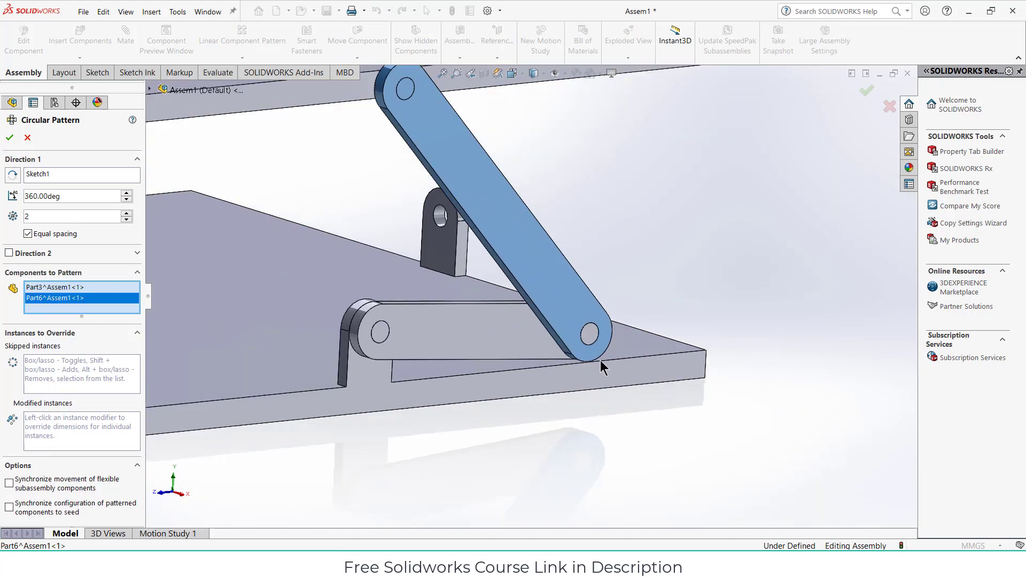
{"action": "left_click", "coordinate": [597, 341]}
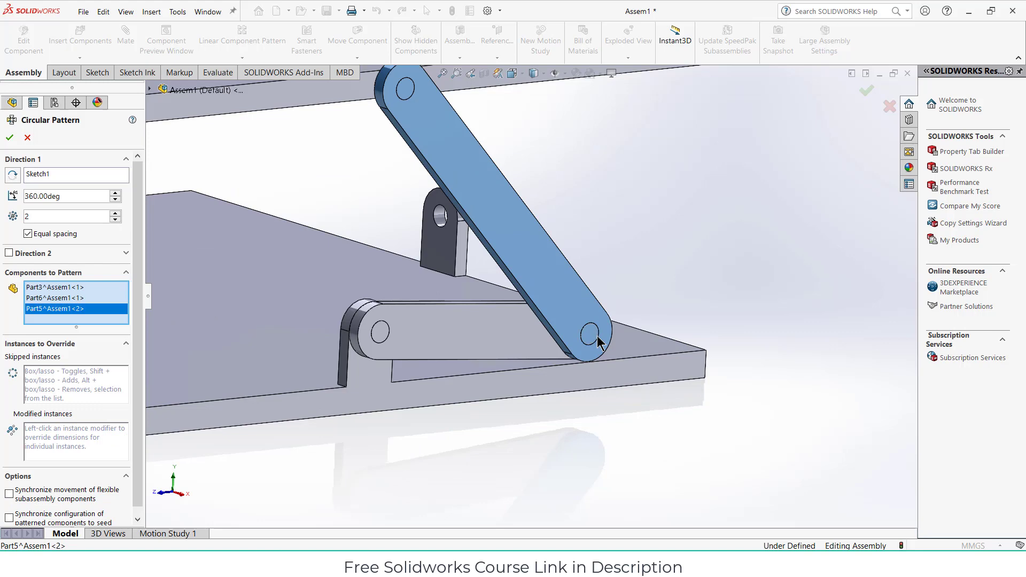
{"action": "left_click", "coordinate": [380, 332]}
{"action": "left_click", "coordinate": [419, 332]}
{"action": "scroll", "coordinate": [418, 331], "scroll_direction": "up", "scroll_amount": 5}
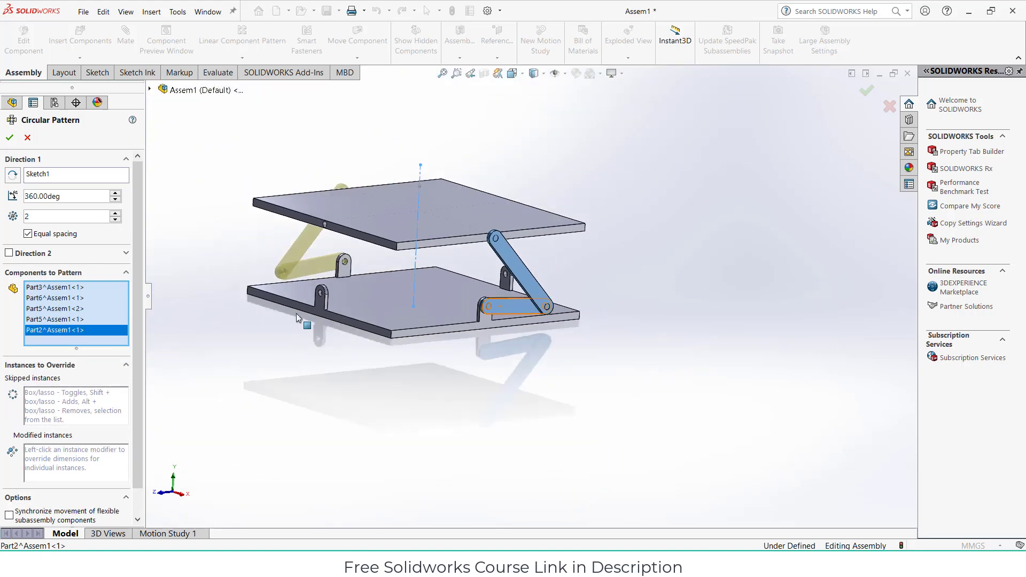
- Set the circular pattern to 4 equally spaced instances over 360 degrees and create it
{"action": "left_click", "coordinate": [116, 213]}
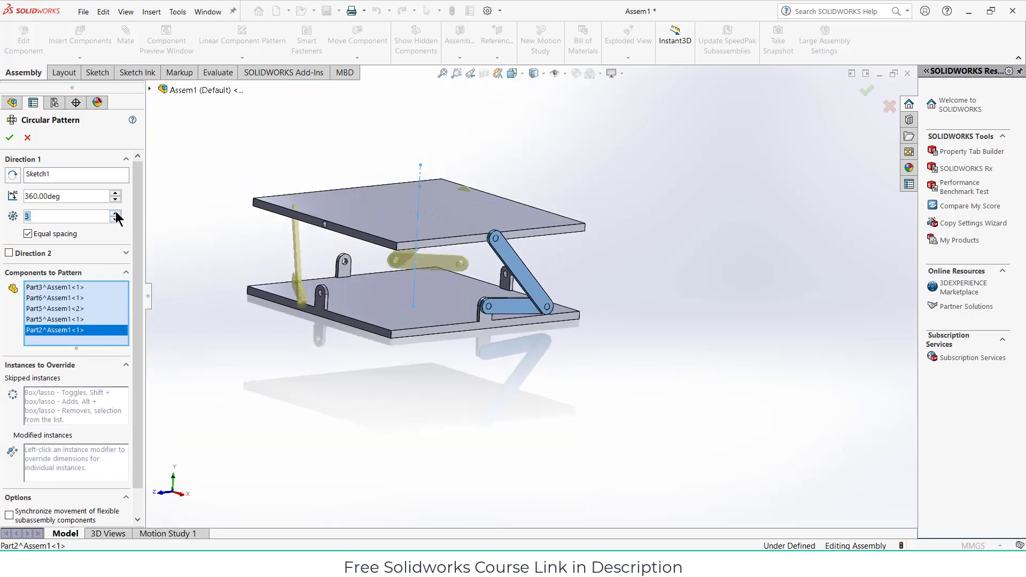
{"action": "left_click", "coordinate": [115, 214]}
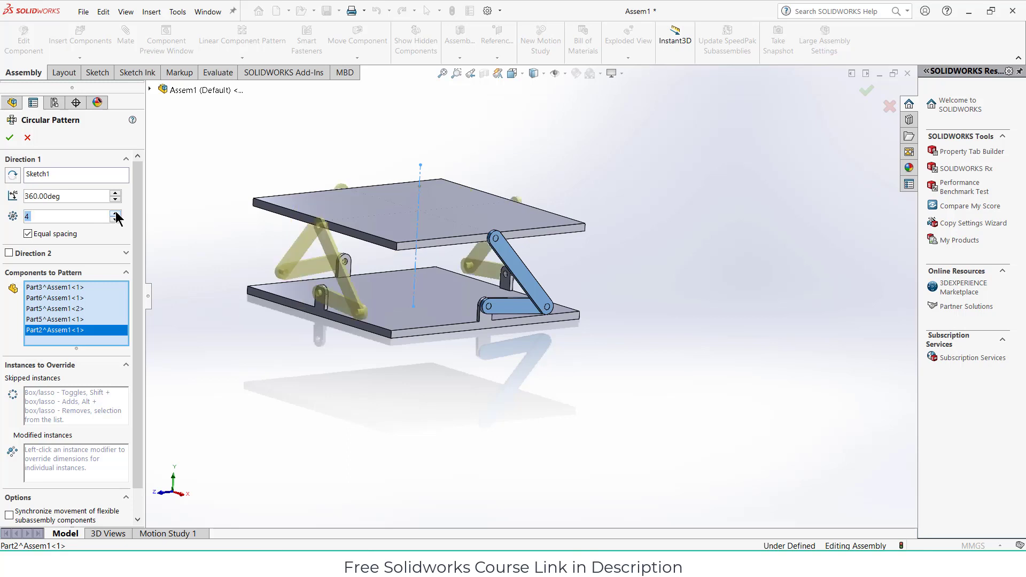
{"action": "left_click", "coordinate": [10, 138]}
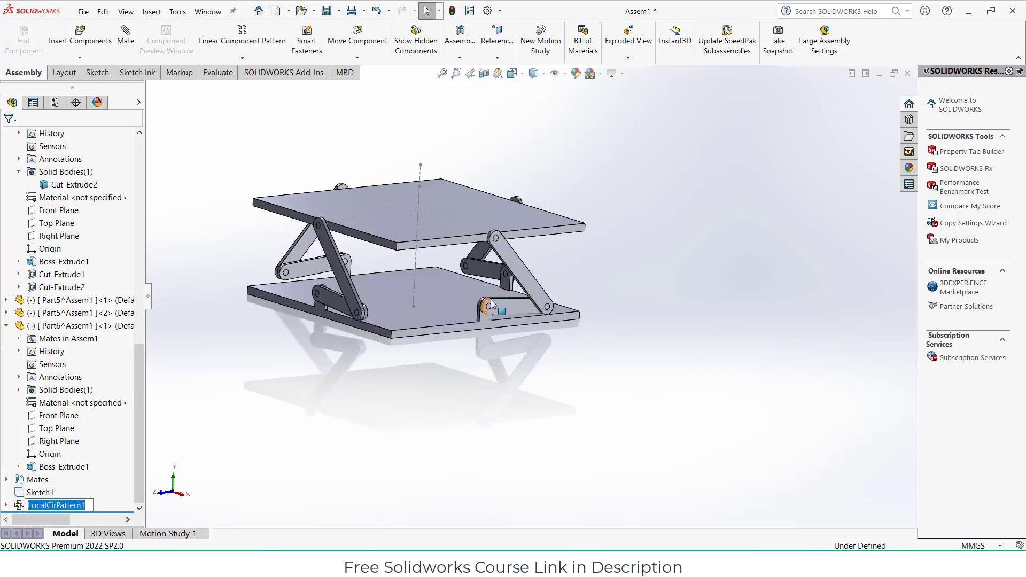
- Swing the original short link upward to move the patterned linkages and expose a free upper pin
{"action": "left_click_drag", "start_coordinate": [516, 308], "coordinate": [554, 276]}
{"action": "key", "text": "Escape"}
{"action": "middle_click_drag", "start_coordinate": [561, 224], "coordinate": [617, 174]}
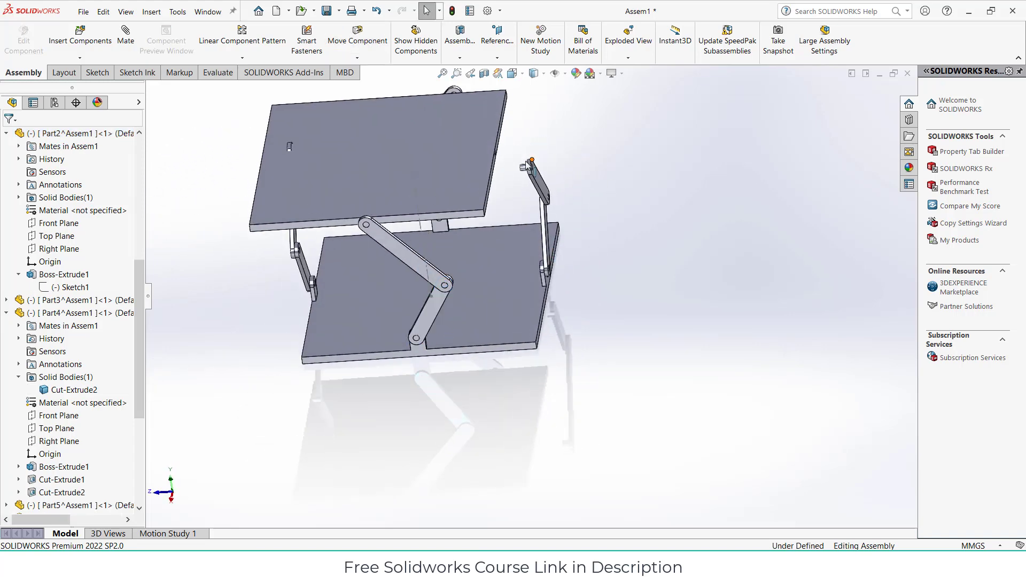
- Mate the adjacent patterned linkage's upper pin concentric with the upper plate's side hole and finish mating
{"action": "scroll", "coordinate": [442, 153], "scroll_direction": "down", "scroll_amount": 5}
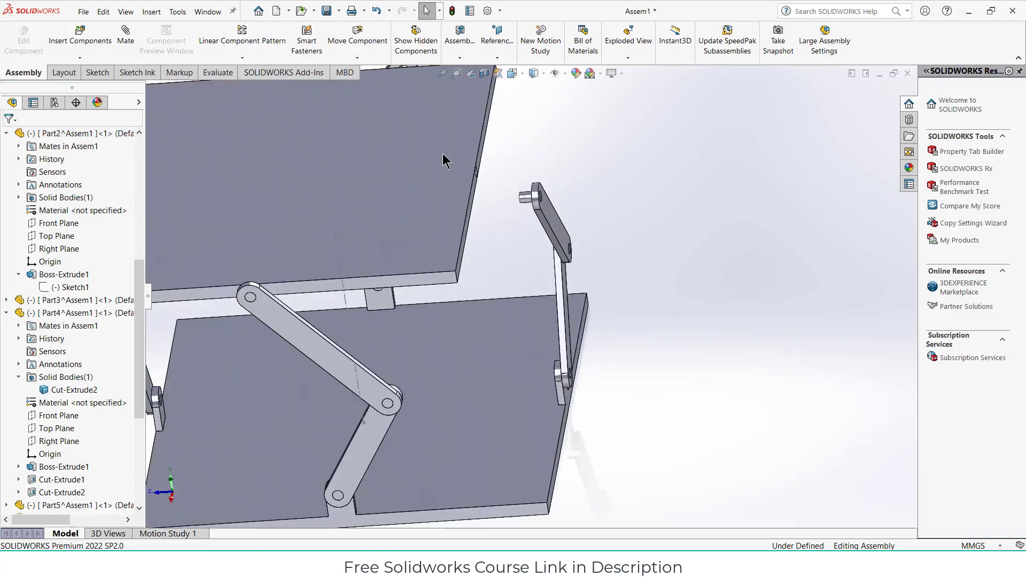
{"action": "left_click", "coordinate": [128, 37]}
{"action": "scroll", "coordinate": [484, 185], "scroll_direction": "down", "scroll_amount": 5}
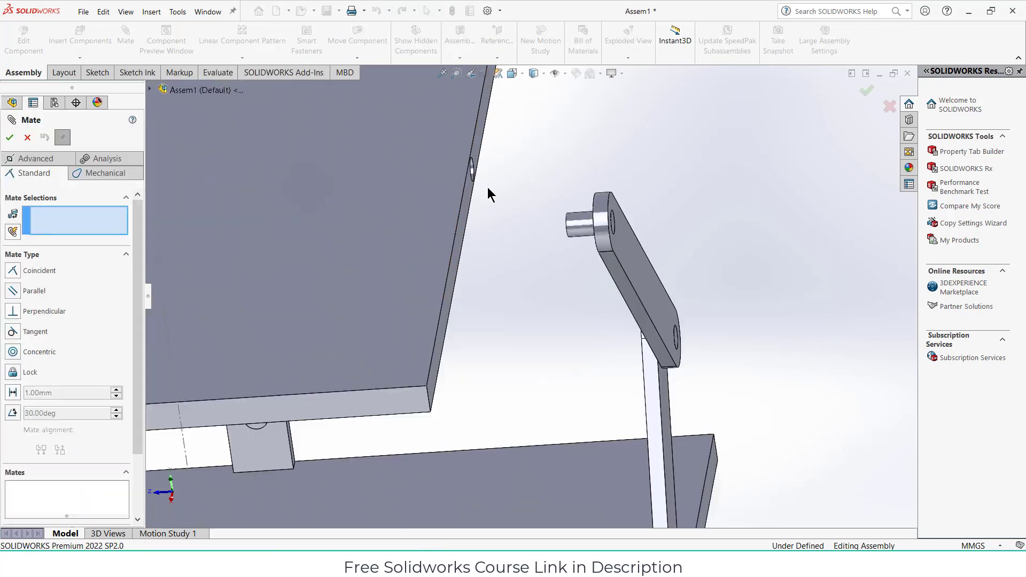
{"action": "left_click", "coordinate": [616, 239]}
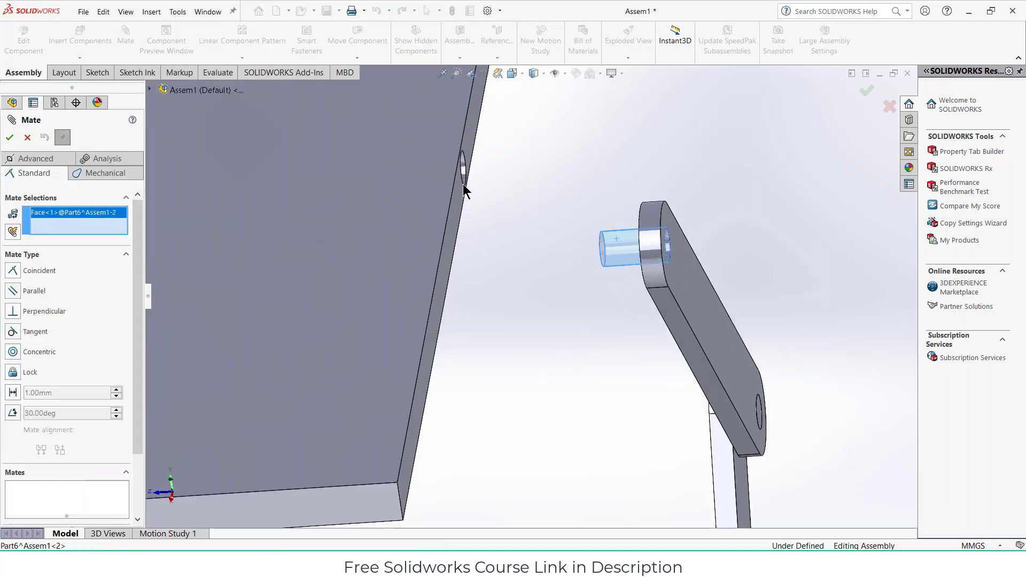
{"action": "scroll", "coordinate": [463, 184], "scroll_direction": "down", "scroll_amount": 5}
{"action": "left_click", "coordinate": [480, 173]}
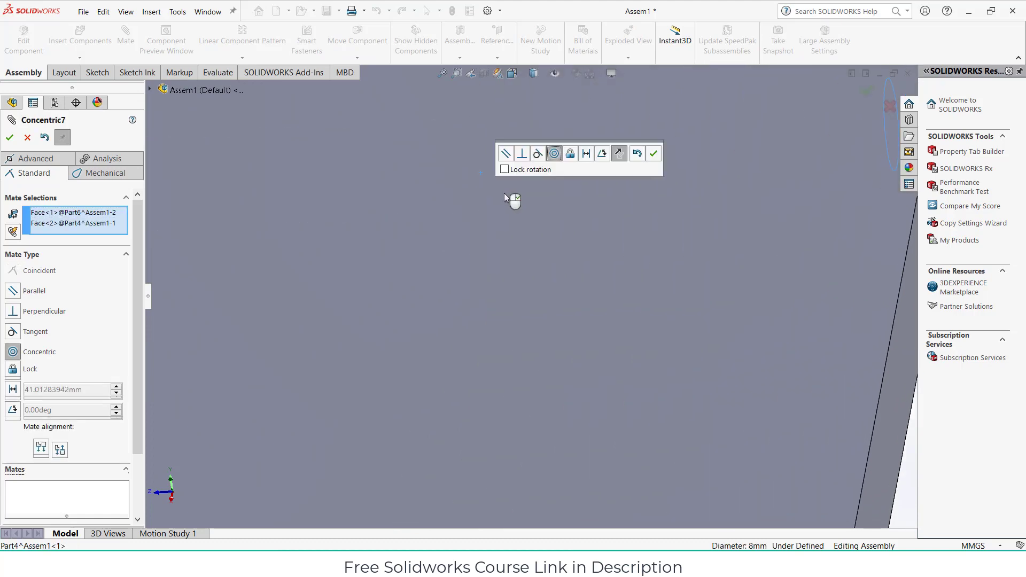
{"action": "scroll", "coordinate": [563, 212], "scroll_direction": "up", "scroll_amount": 5}
{"action": "left_click", "coordinate": [653, 154]}
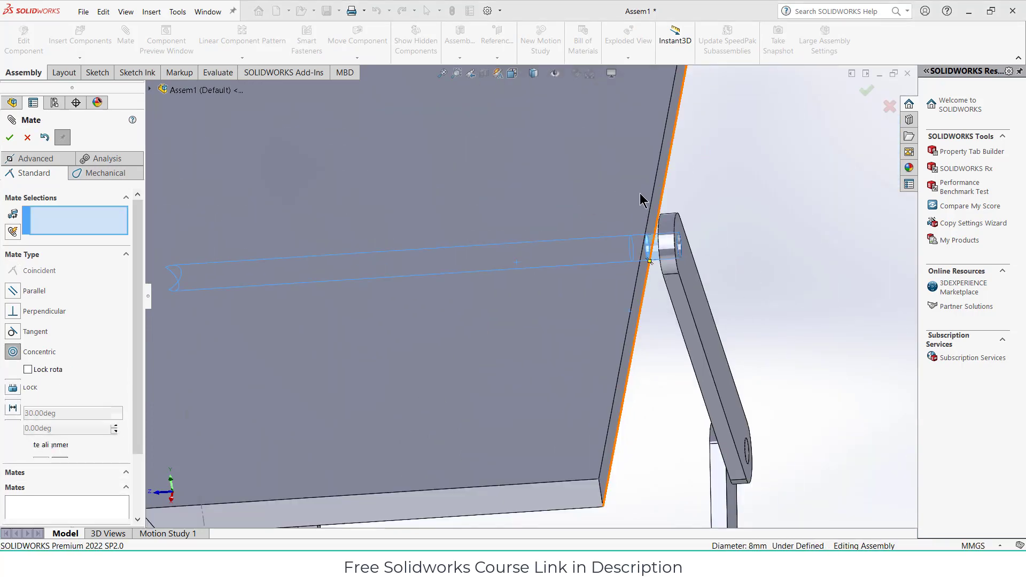
{"action": "scroll", "coordinate": [639, 196], "scroll_direction": "up", "scroll_amount": 8}
{"action": "middle_click_drag", "start_coordinate": [422, 280], "coordinate": [481, 278]}
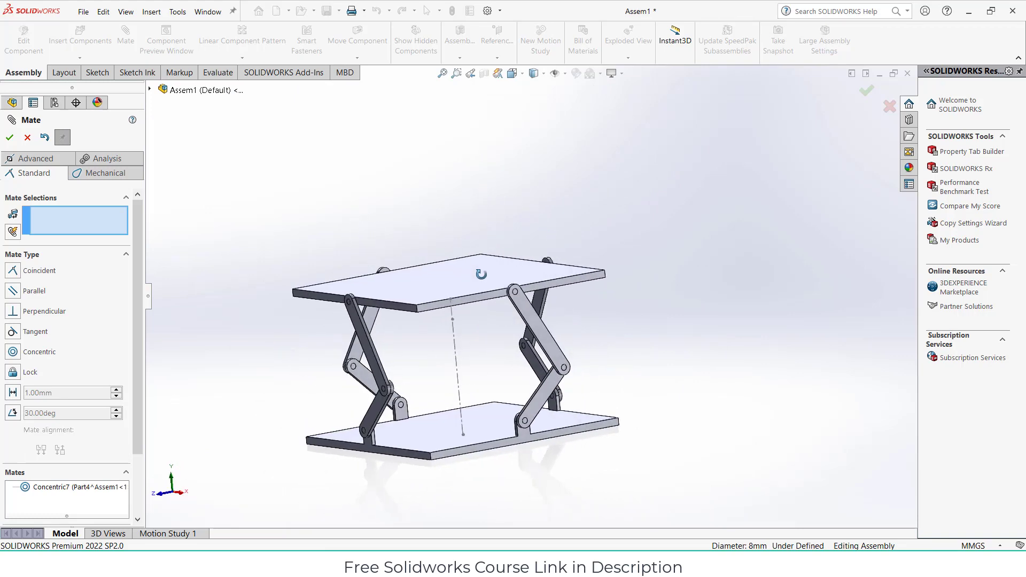
{"action": "left_click", "coordinate": [8, 139]}
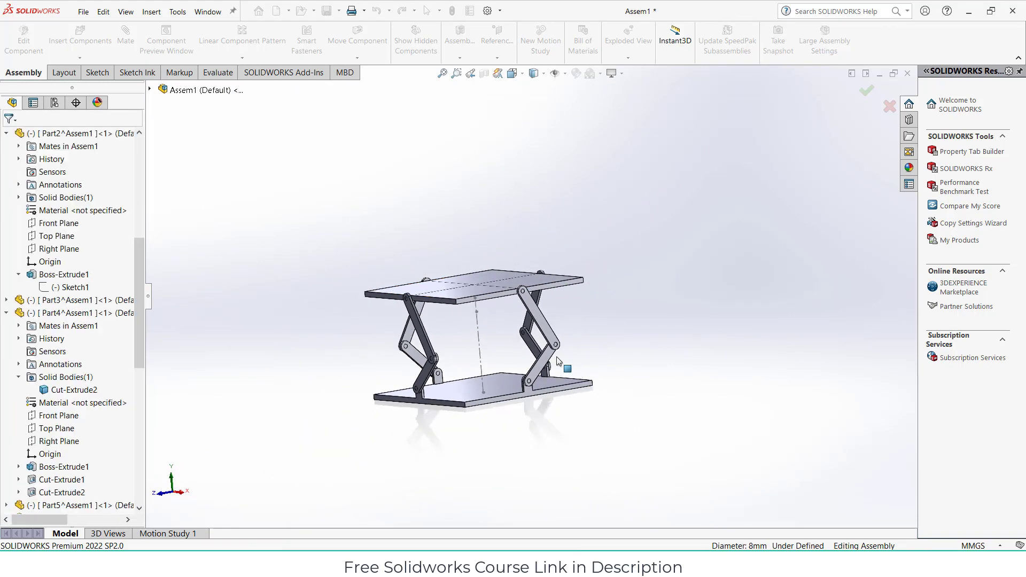